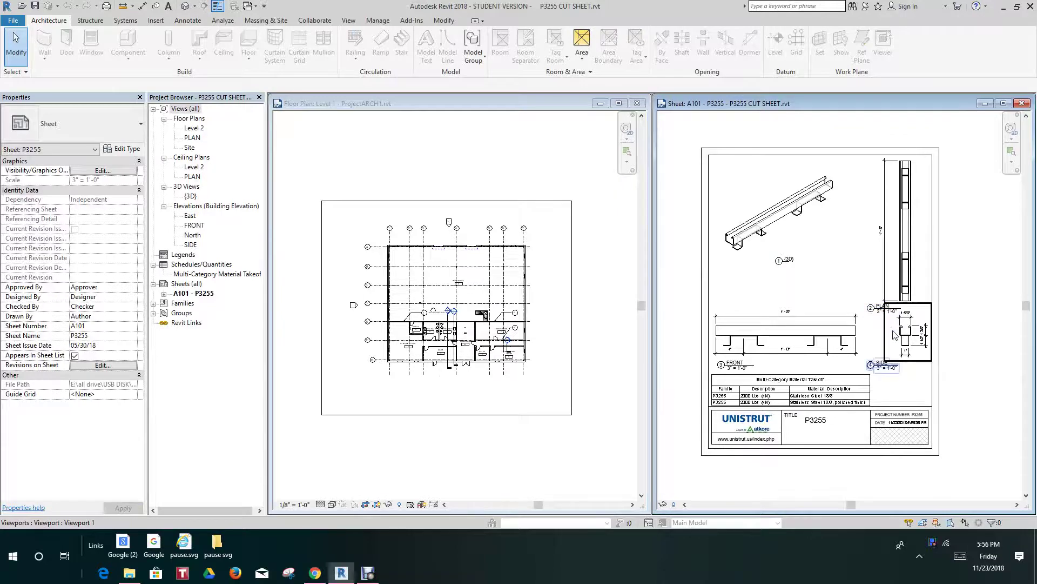
Step: Maximize the Level 1 floor plan of ProjectARCH1 so it fills the drawing area
scroll(900, 342, up, 3)
scroll(900, 342, down, 2)
middle_drag(901, 342, 935, 326)
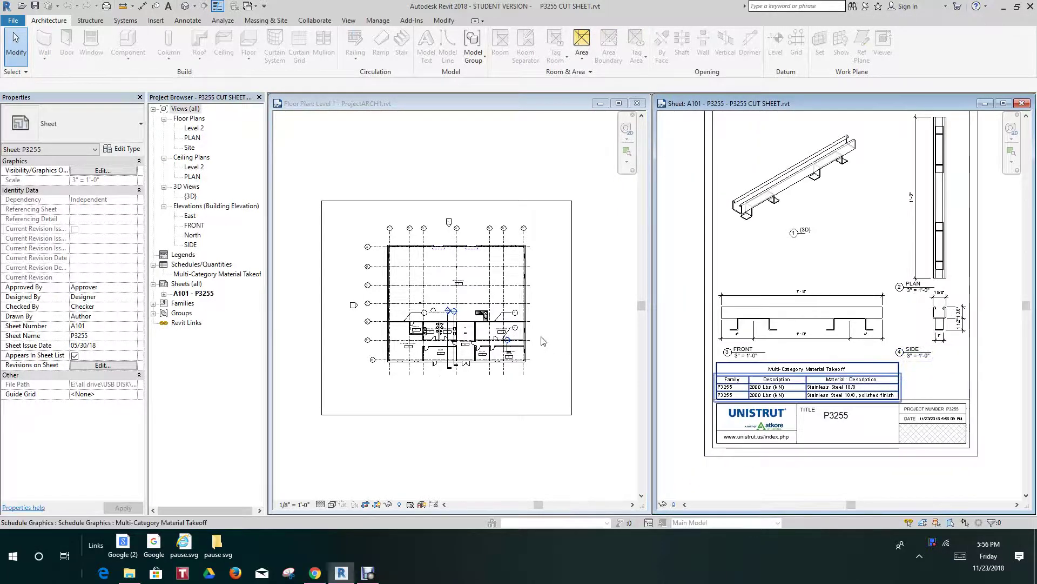
scroll(540, 336, down, 1)
middle_drag(760, 252, 756, 267)
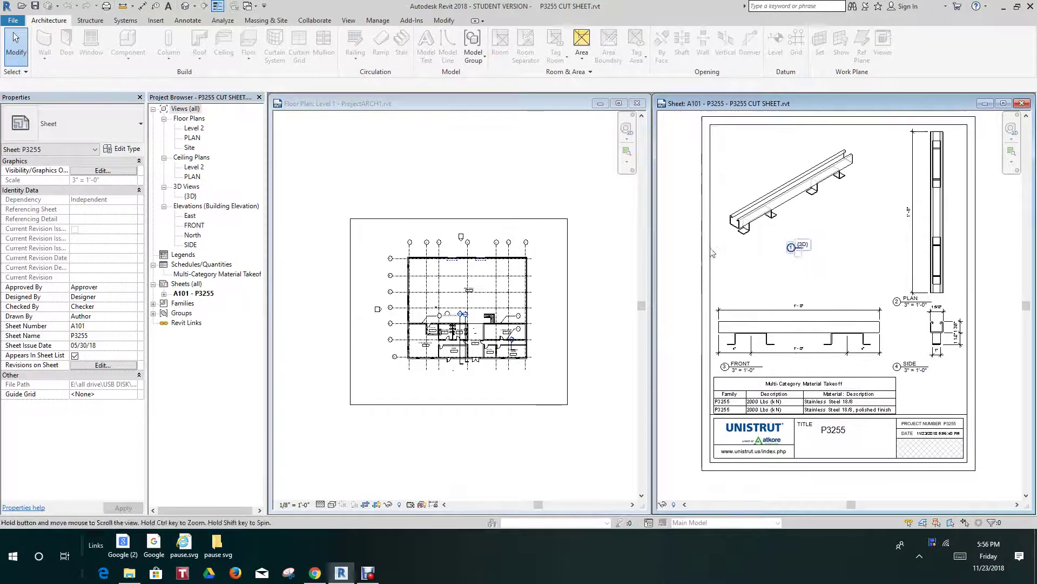
click(619, 104)
middle_drag(681, 278, 782, 277)
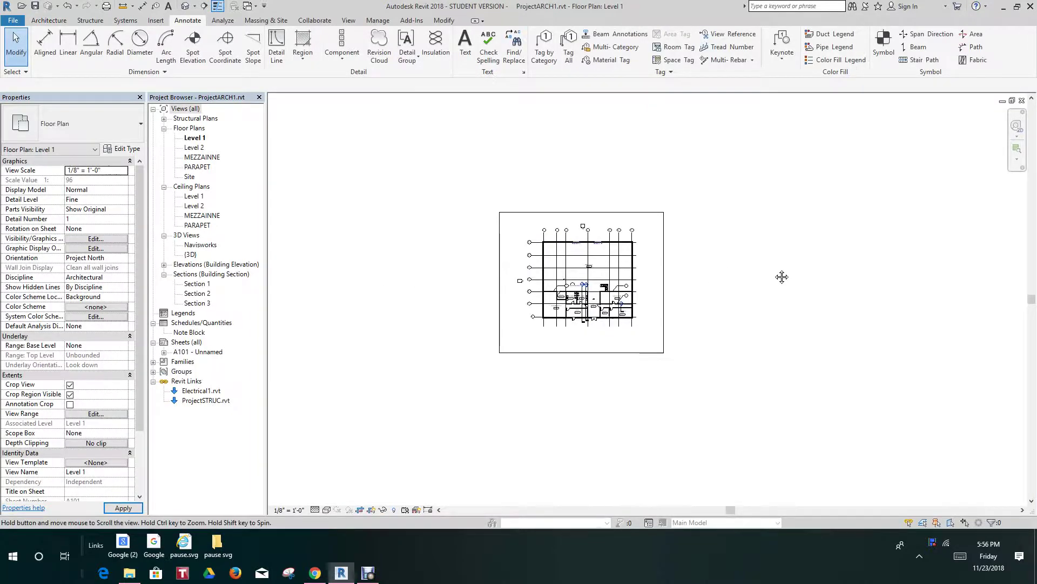
Step: Examine the untagged windows along the warehouse's grid A wall on the Level 1 floor plan
scroll(601, 305, up, 5)
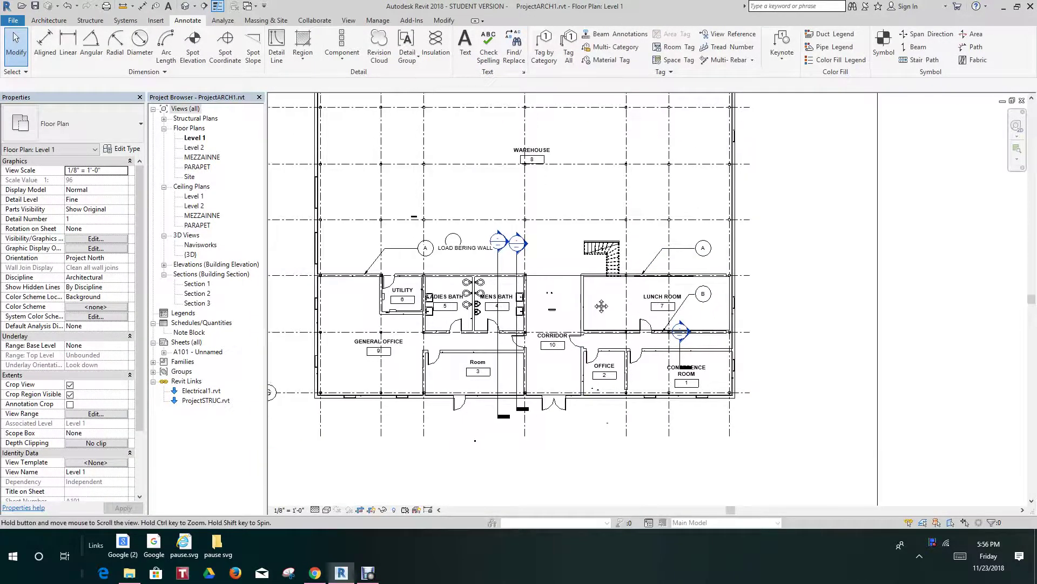
middle_drag(601, 306, 645, 322)
scroll(547, 296, up, 3)
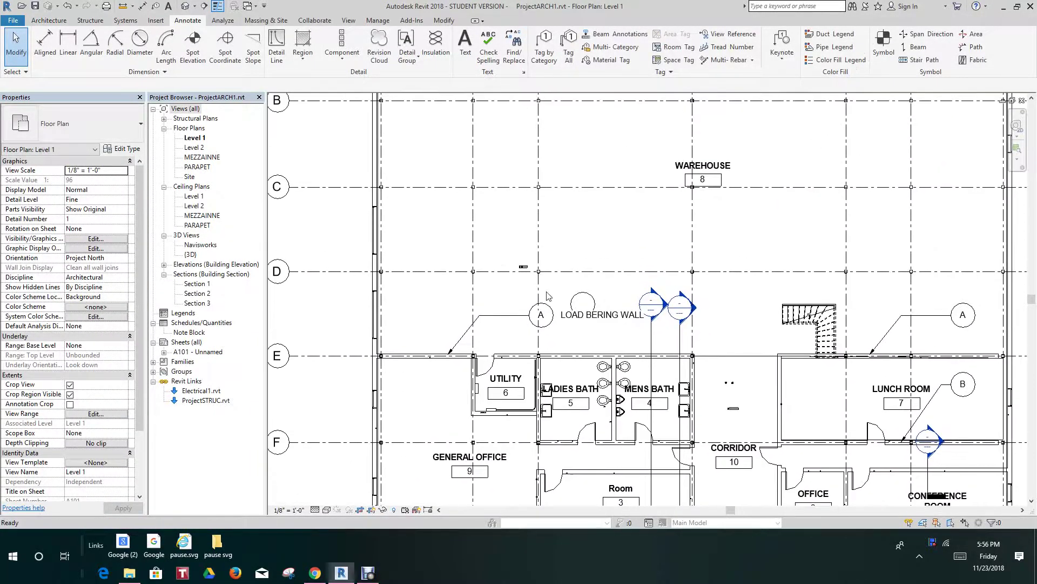
scroll(547, 294, down, 1)
middle_drag(519, 252, 593, 287)
middle_drag(581, 221, 579, 274)
scroll(573, 243, up, 1)
scroll(574, 243, down, 2)
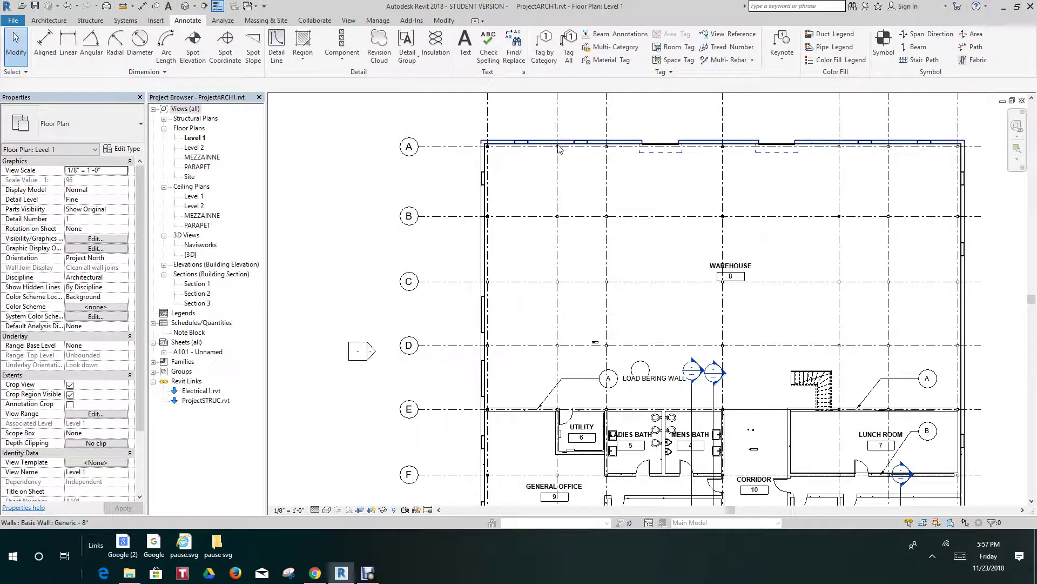
scroll(534, 173, up, 4)
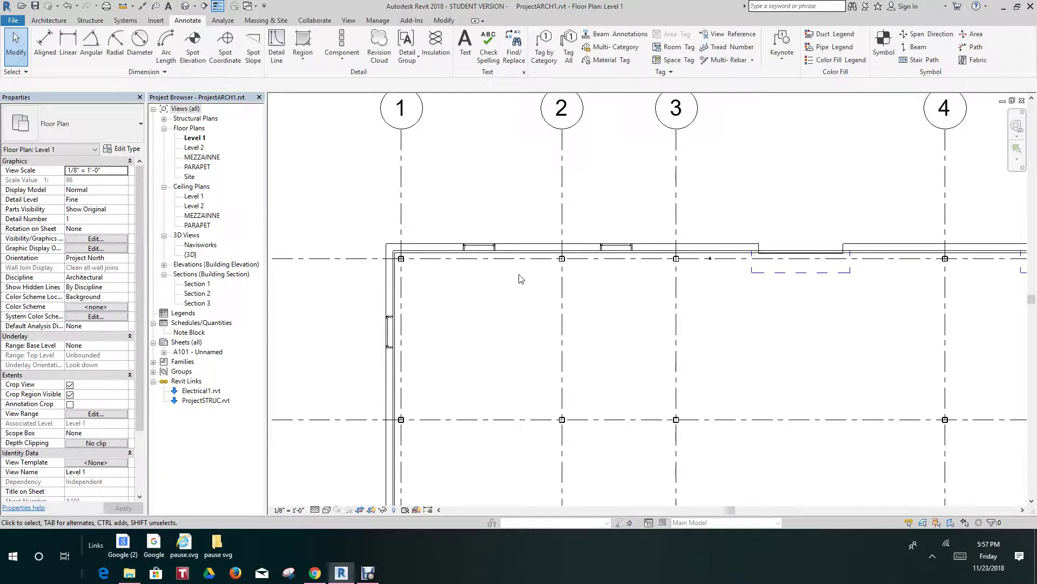
scroll(520, 278, up, 2)
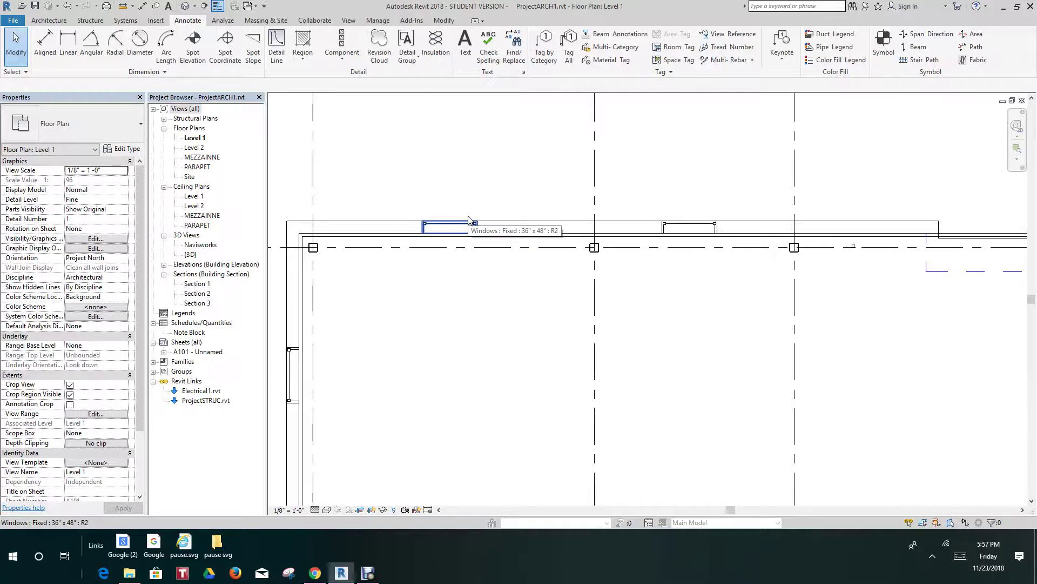
scroll(469, 221, up, 2)
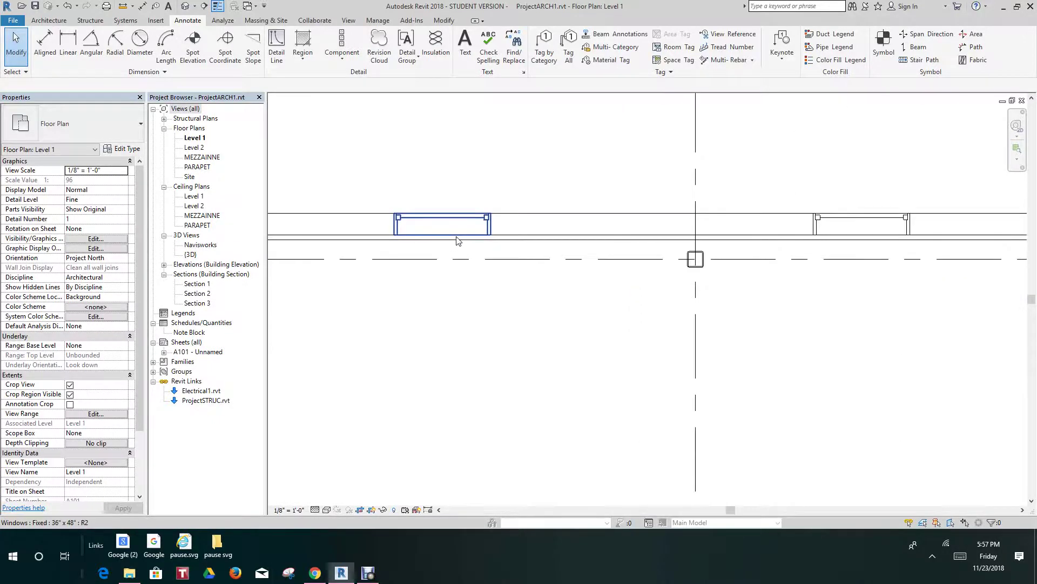
scroll(468, 242, down, 1)
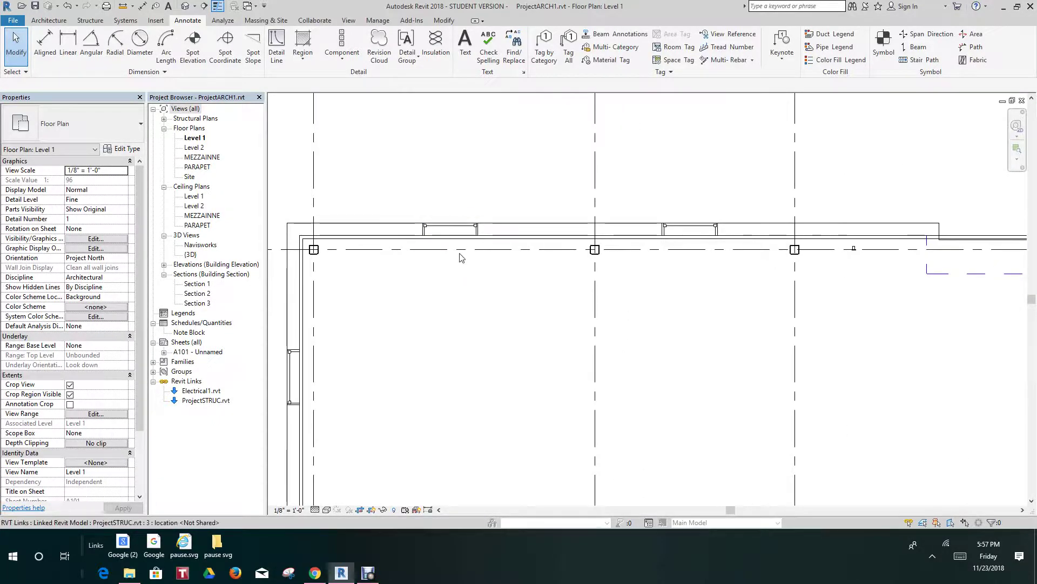
scroll(456, 215, up, 3)
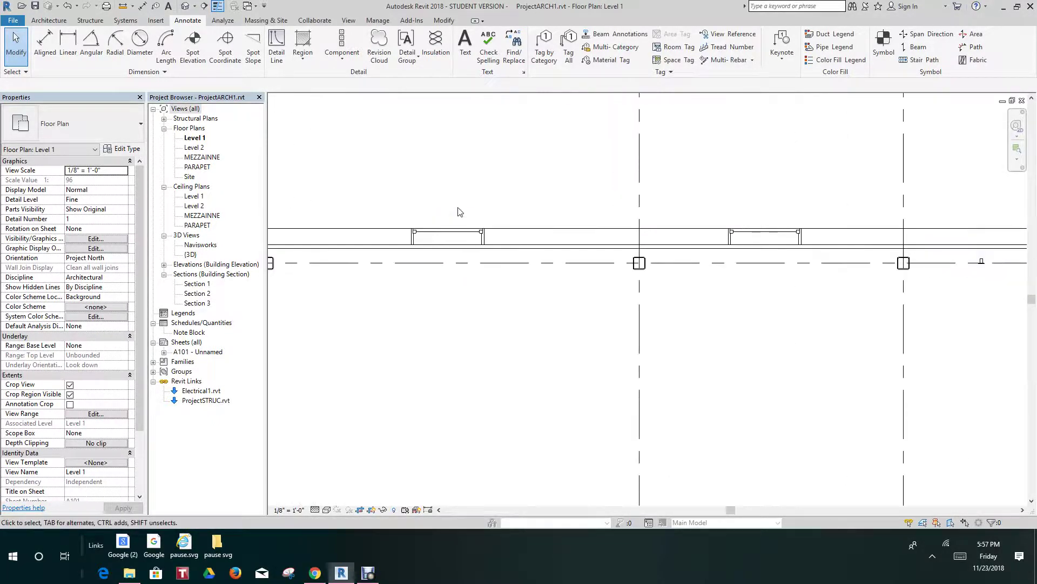
middle_drag(471, 214, 507, 169)
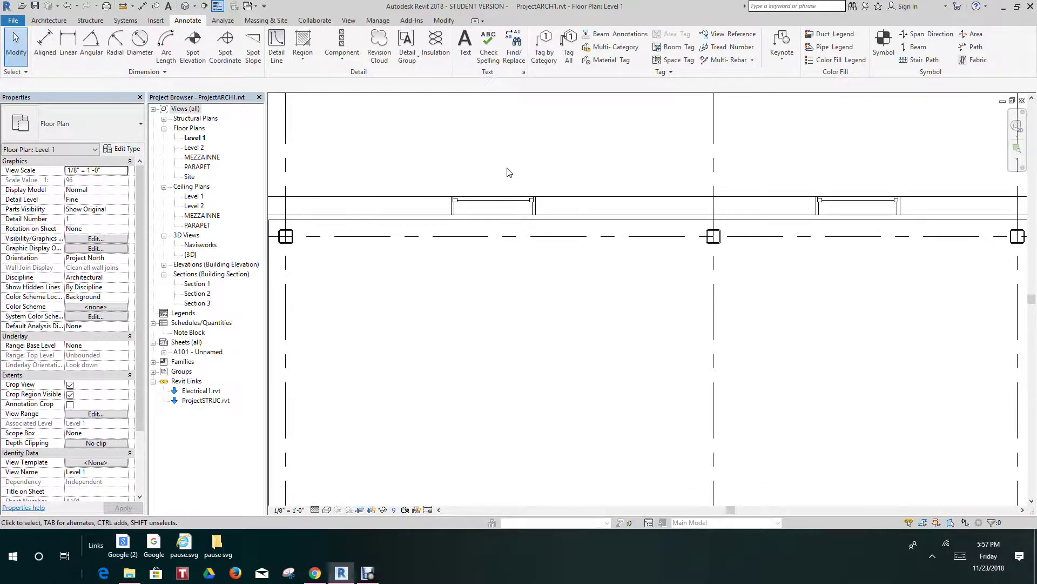
scroll(508, 170, up, 2)
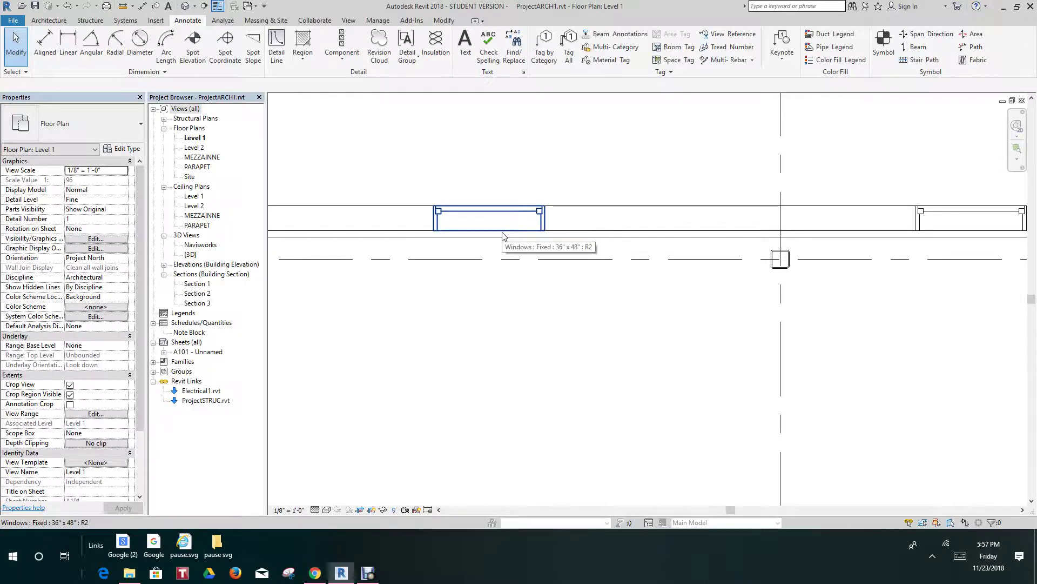
scroll(503, 234, down, 3)
middle_drag(507, 264, 570, 186)
scroll(684, 227, down, 4)
middle_drag(635, 304, 508, 126)
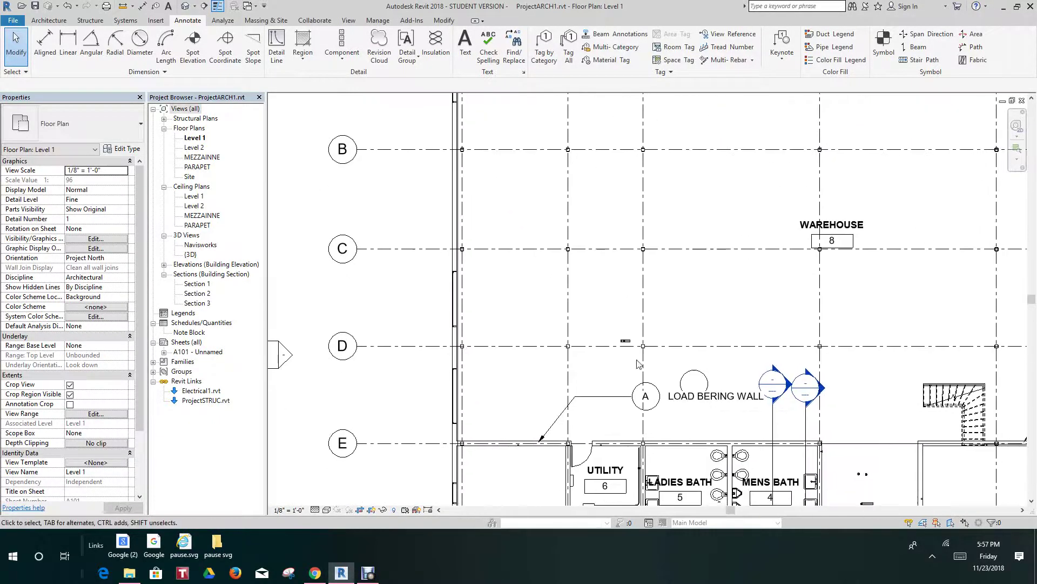
Step: Examine the untagged doors of the Utility room, Room 3 and the neighbouring rooms on Level 1
scroll(591, 460, up, 3)
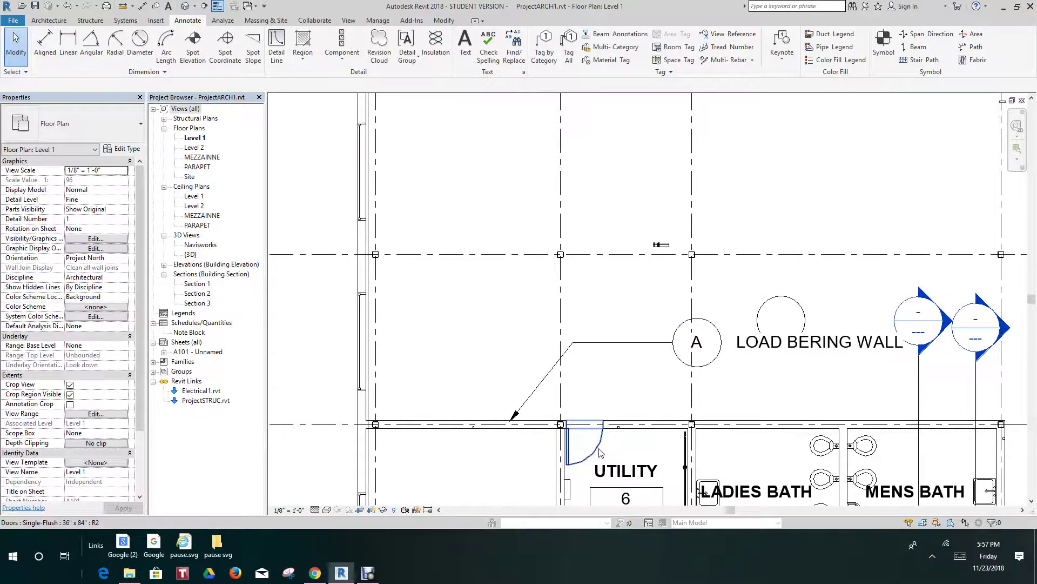
scroll(600, 450, down, 2)
middle_drag(614, 452, 599, 286)
scroll(599, 286, down, 1)
scroll(592, 330, up, 2)
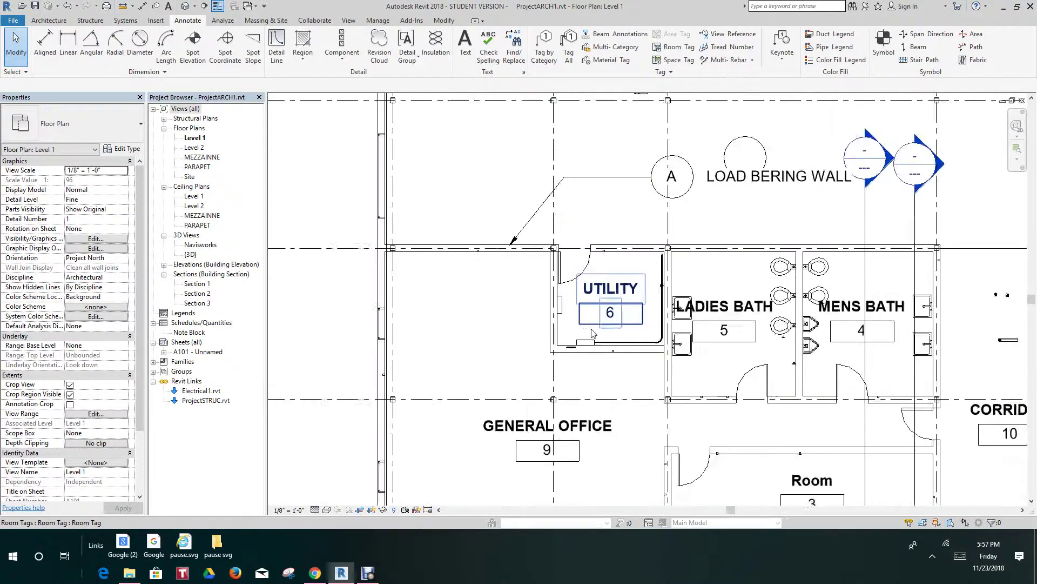
scroll(593, 330, down, 3)
middle_drag(597, 333, 574, 254)
scroll(604, 289, down, 2)
scroll(702, 426, up, 4)
scroll(639, 380, up, 3)
scroll(638, 380, down, 1)
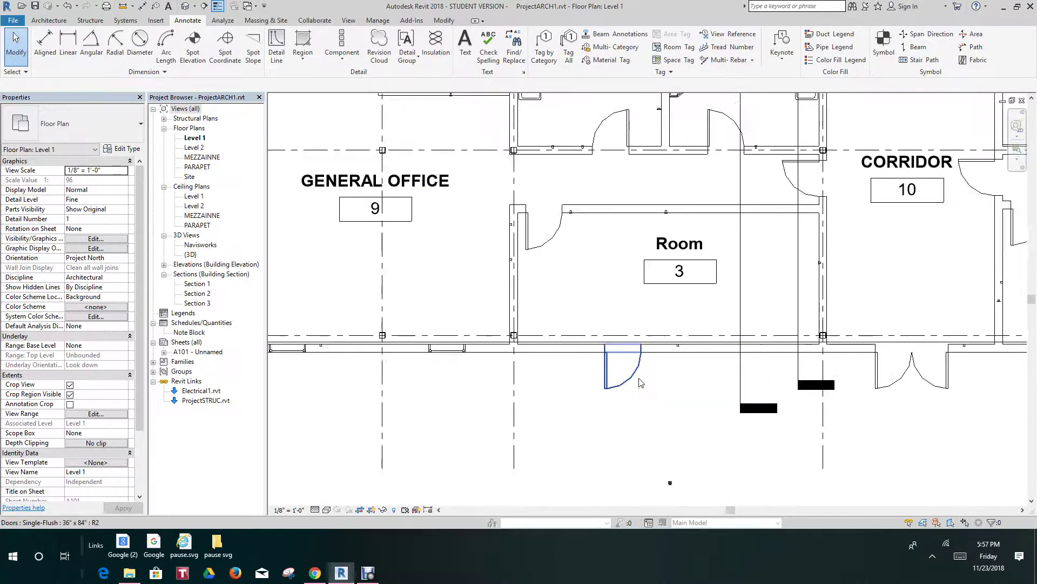
scroll(640, 382, down, 1)
scroll(596, 344, down, 2)
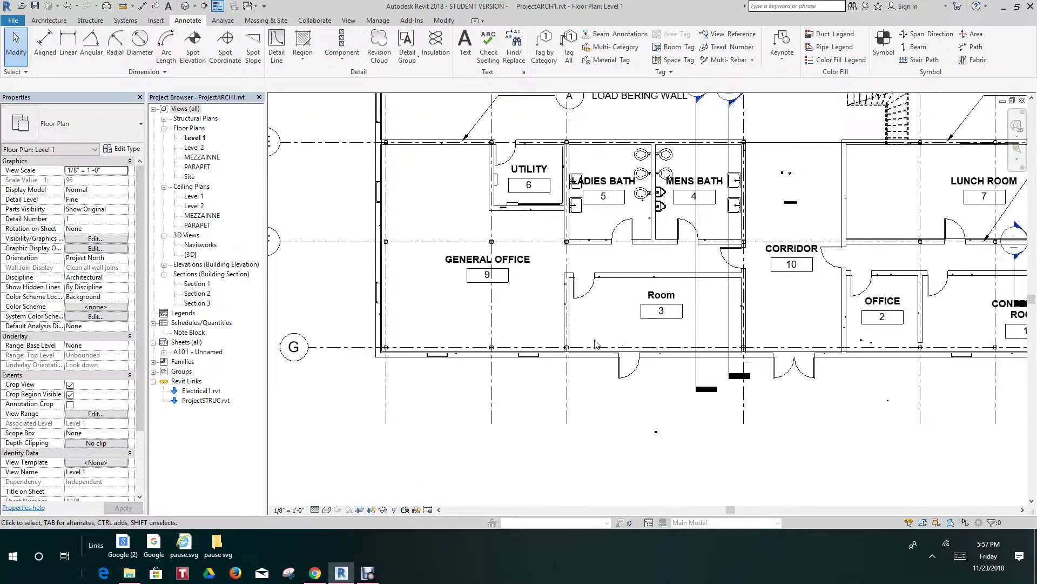
scroll(596, 345, down, 2)
middle_drag(568, 343, 528, 439)
scroll(529, 438, down, 1)
middle_drag(548, 233, 519, 273)
scroll(520, 324, up, 5)
scroll(514, 328, down, 1)
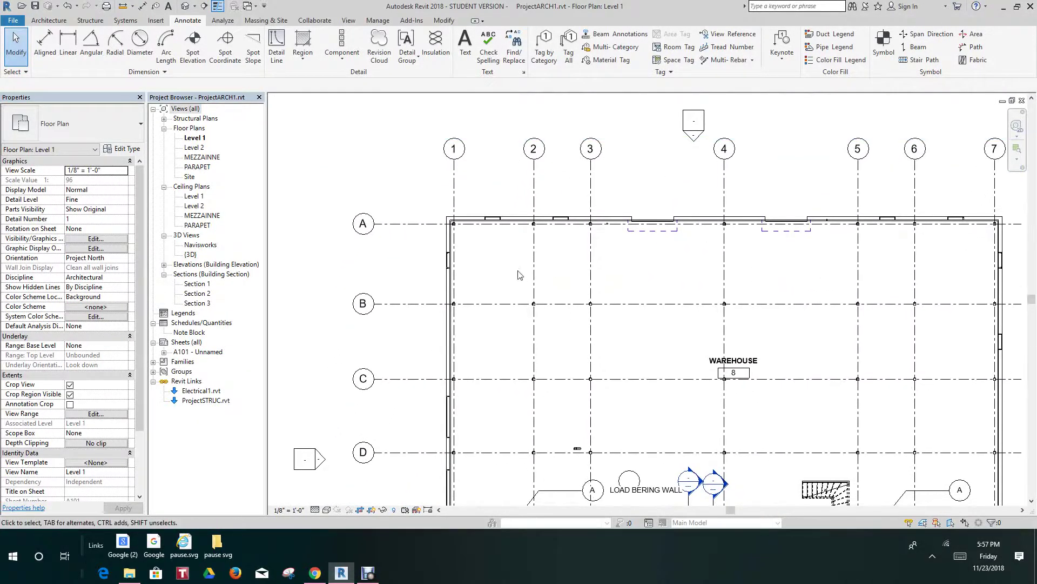
Step: Tag the window on the grid A wall between grids 1 and 2 with Tag by Category, without a leader
scroll(505, 259, up, 6)
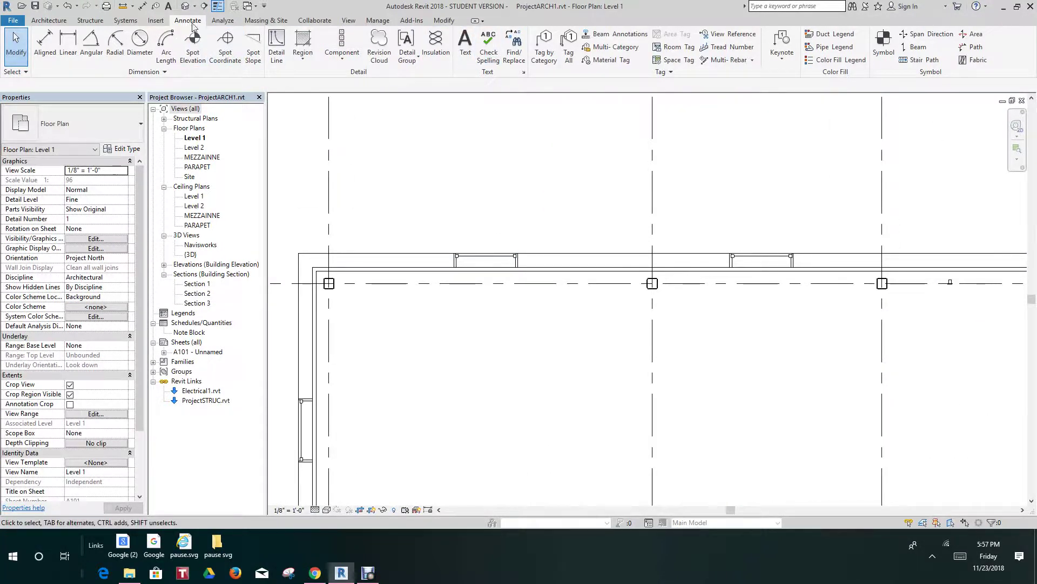
click(546, 56)
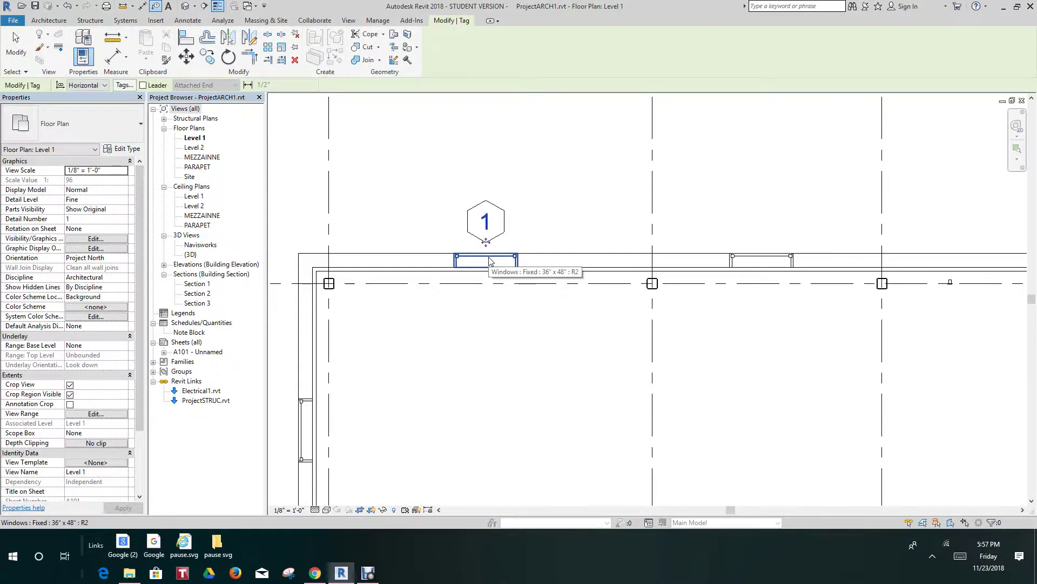
click(489, 261)
scroll(516, 349, down, 3)
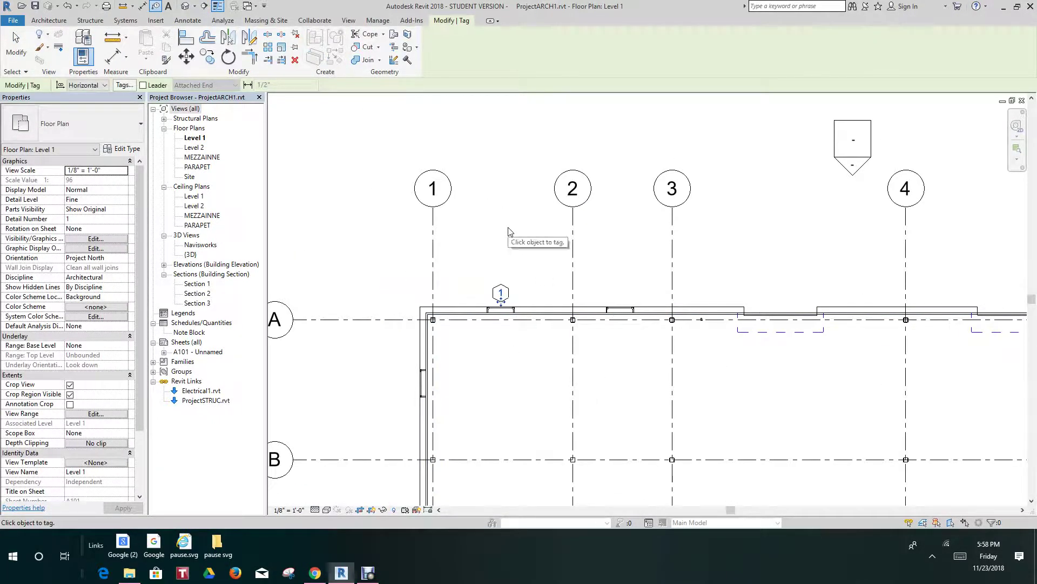
Step: Tag the Utility room's door with the same category tagging command
scroll(511, 232, down, 1)
middle_drag(517, 225, 530, 95)
scroll(563, 373, down, 1)
middle_drag(565, 378, 534, 221)
scroll(542, 304, down, 1)
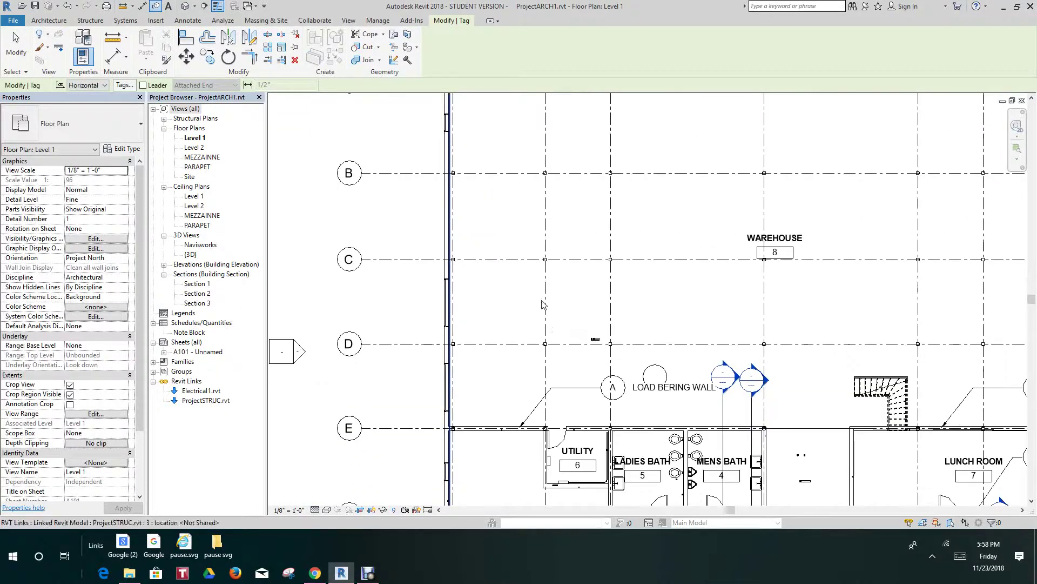
middle_drag(552, 319, 541, 226)
scroll(563, 373, up, 3)
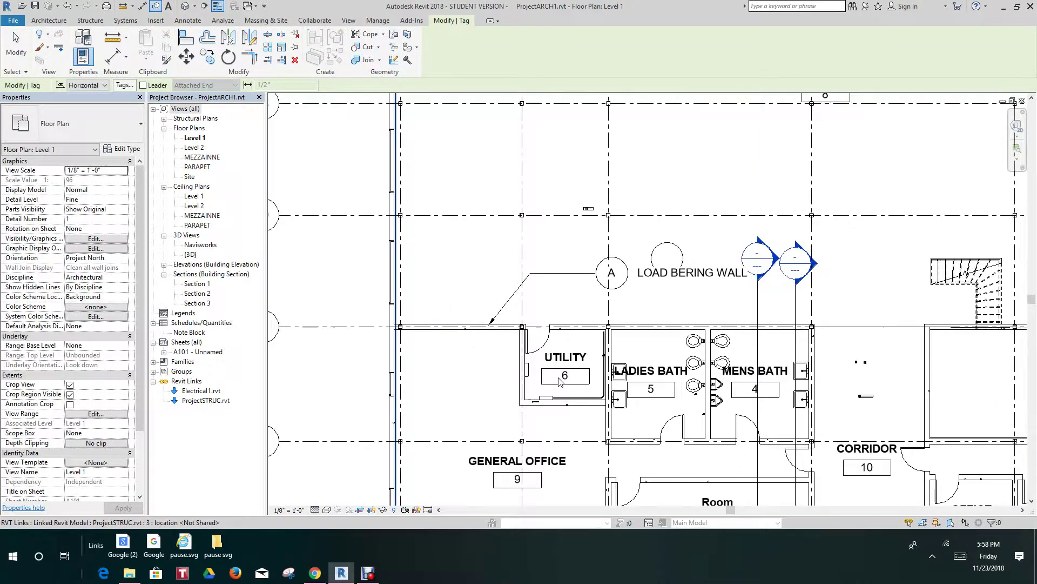
click(545, 338)
Step: Tag the overhead door between grids 3 and 4, move its tag outside the wall, and decline loading a floor tag
scroll(551, 349, down, 5)
middle_drag(537, 290, 494, 403)
scroll(469, 315, up, 2)
scroll(443, 349, up, 2)
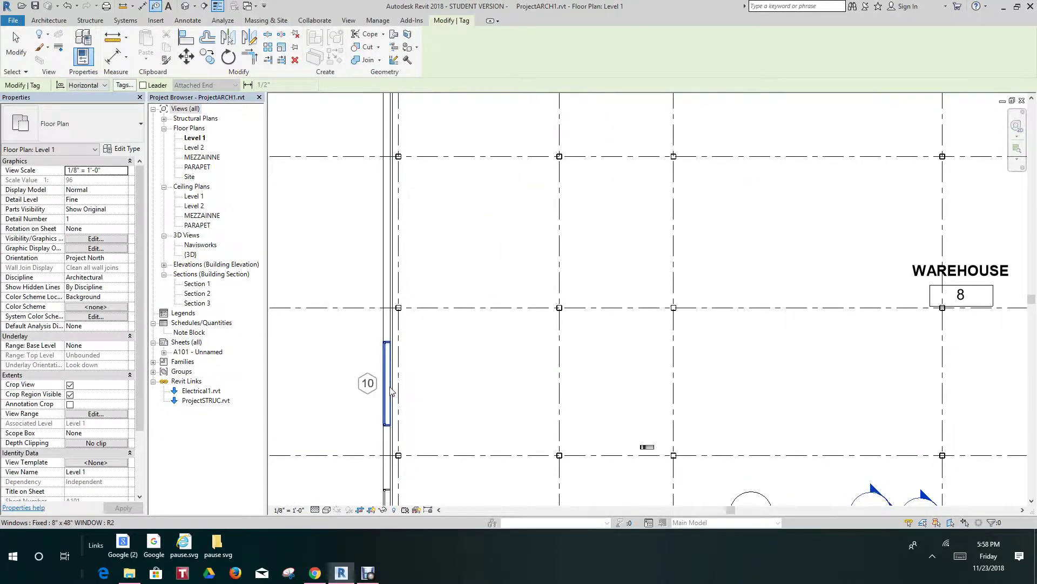
scroll(532, 302, down, 3)
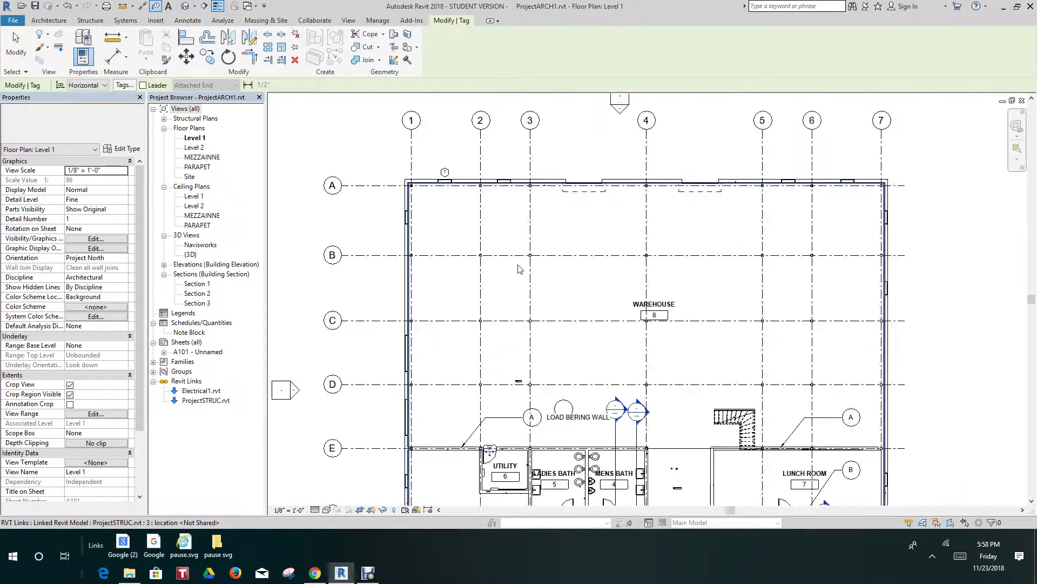
scroll(517, 269, up, 1)
scroll(613, 180, up, 3)
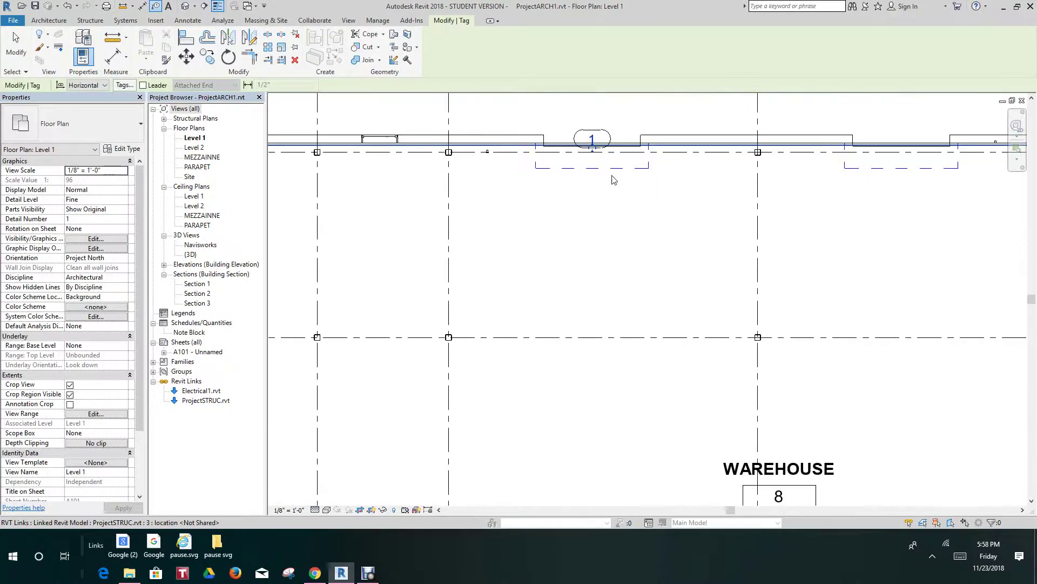
middle_drag(613, 180, 597, 313)
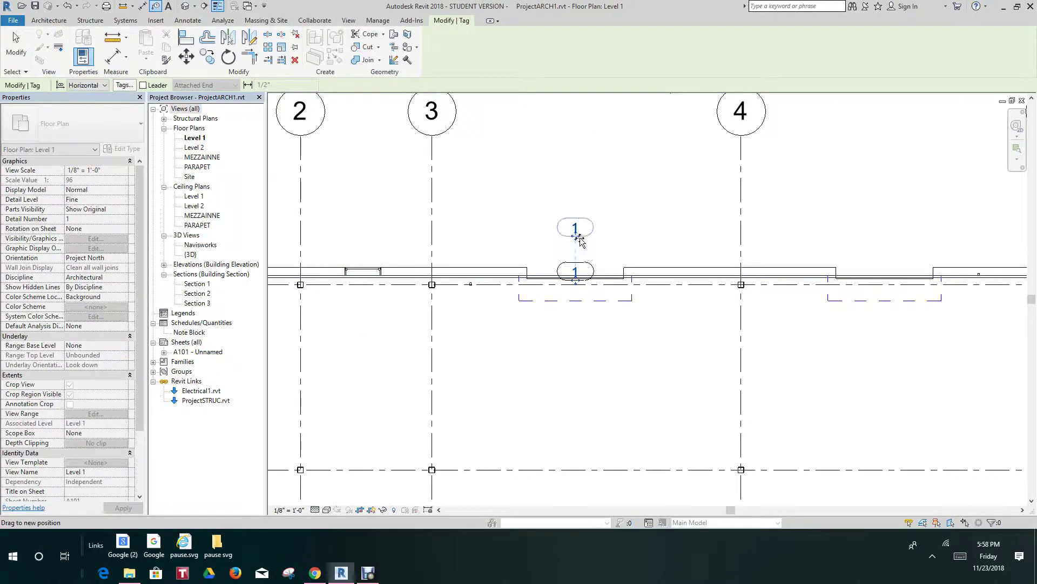
click(565, 384)
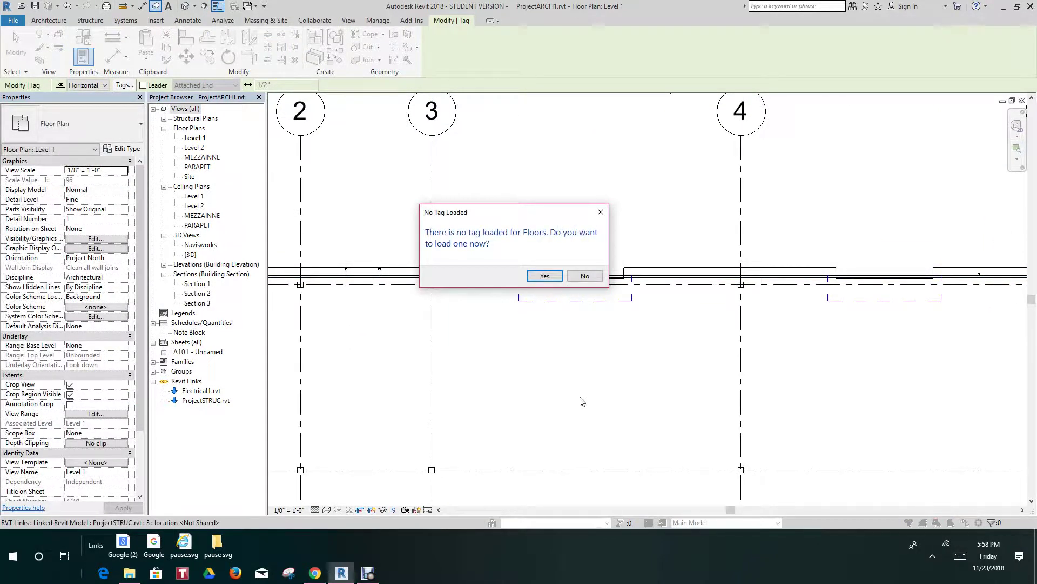
click(588, 277)
scroll(540, 381, down, 4)
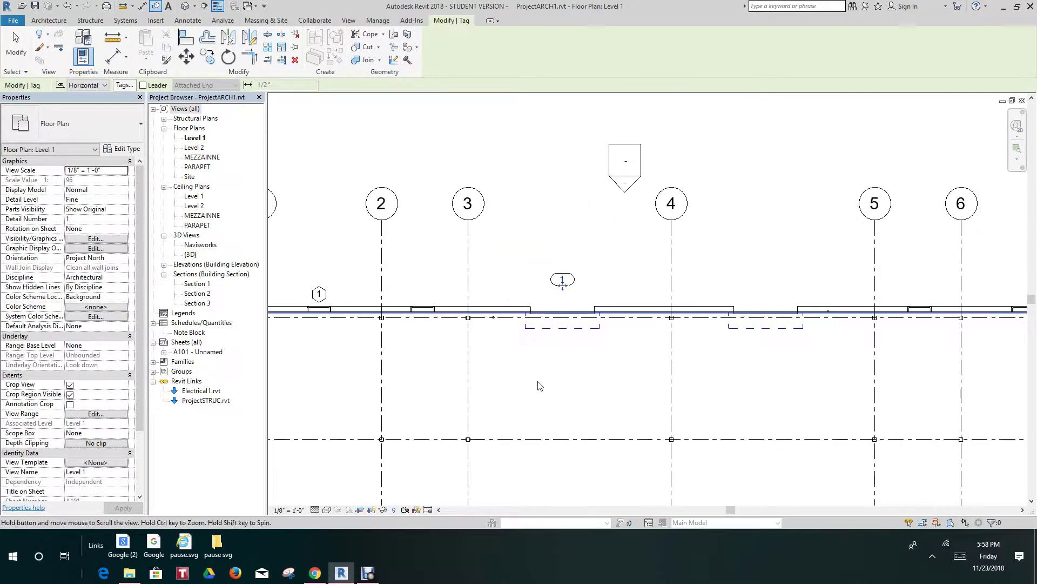
Step: Leave the tagging command and select the tagged window on the grid A wall between grids 1 and 2 to view its properties
scroll(567, 371, down, 1)
scroll(417, 236, up, 6)
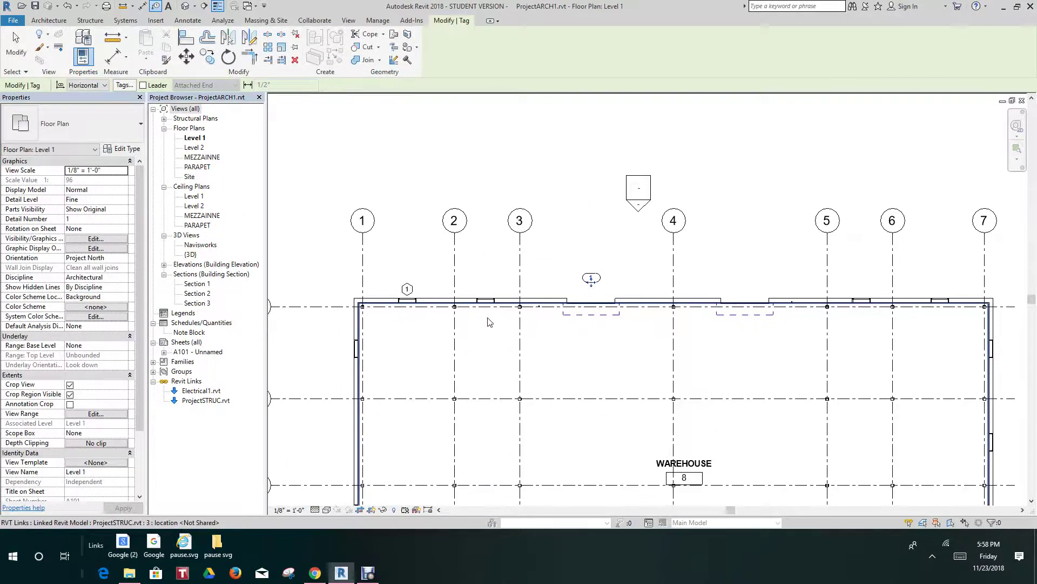
scroll(417, 235, up, 1)
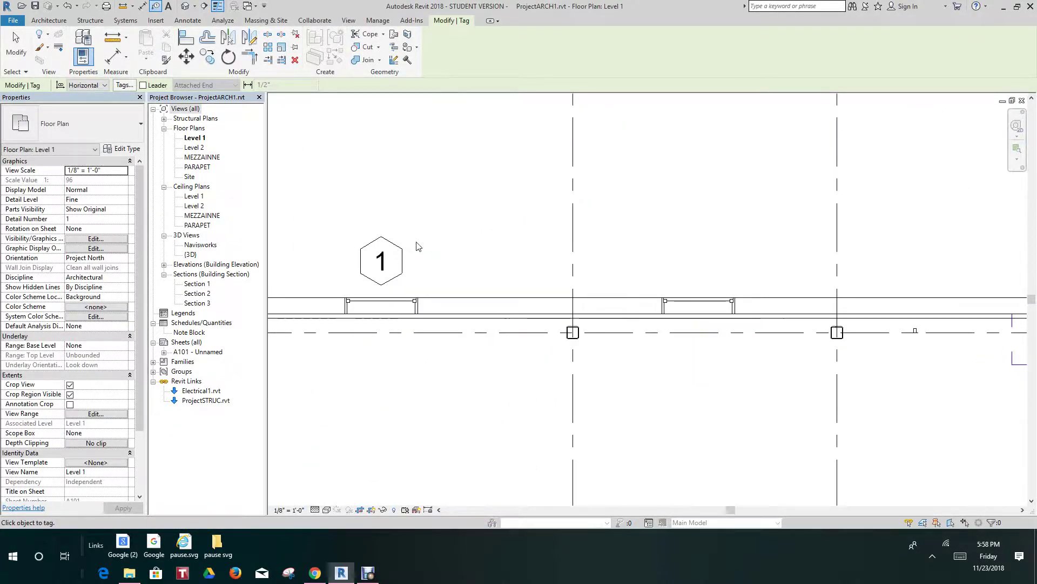
scroll(417, 246, down, 1)
scroll(399, 271, down, 2)
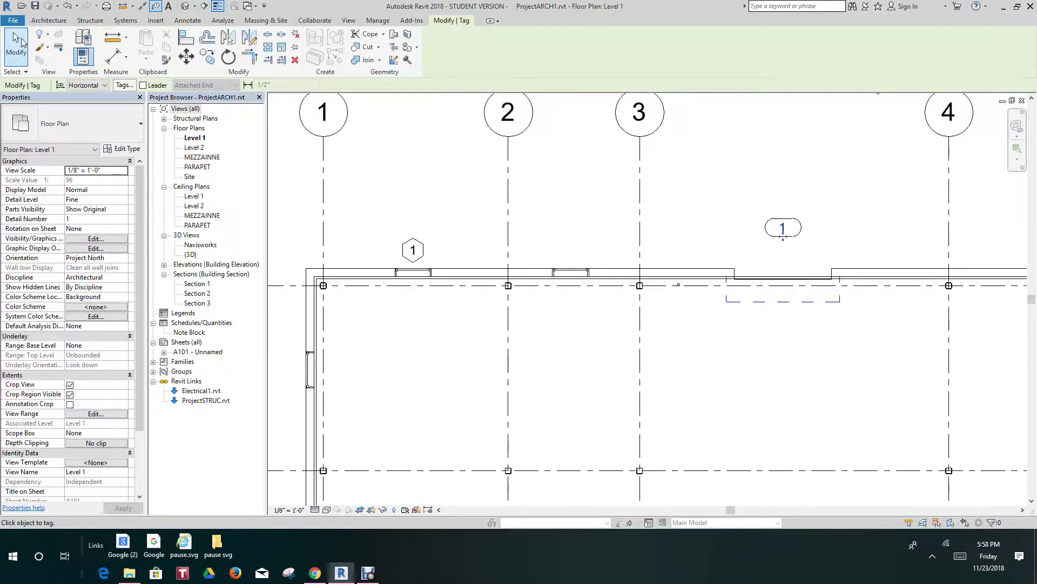
click(17, 43)
click(413, 250)
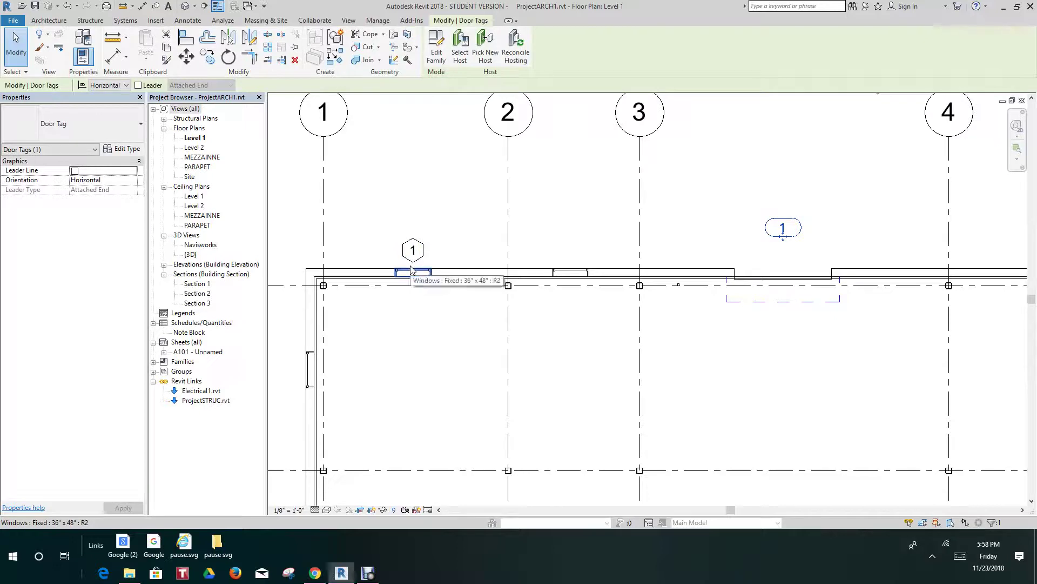
scroll(412, 269, up, 2)
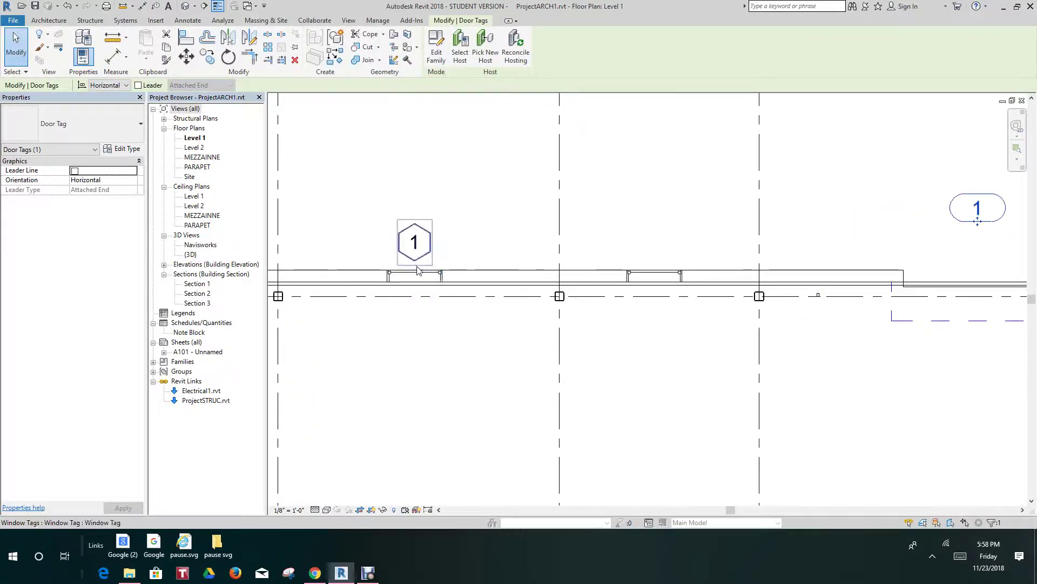
scroll(430, 241, down, 1)
middle_drag(436, 243, 486, 206)
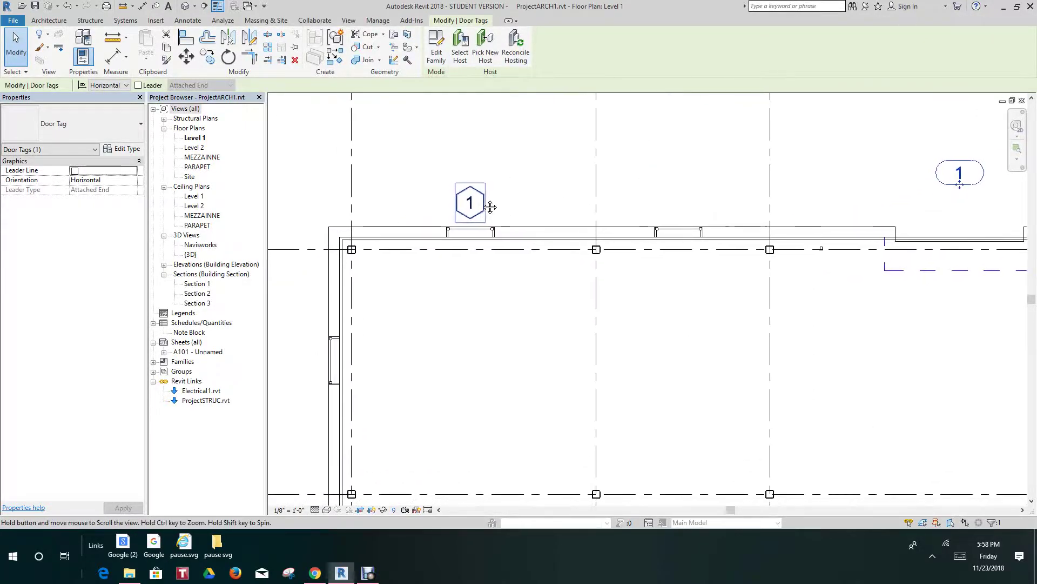
click(472, 233)
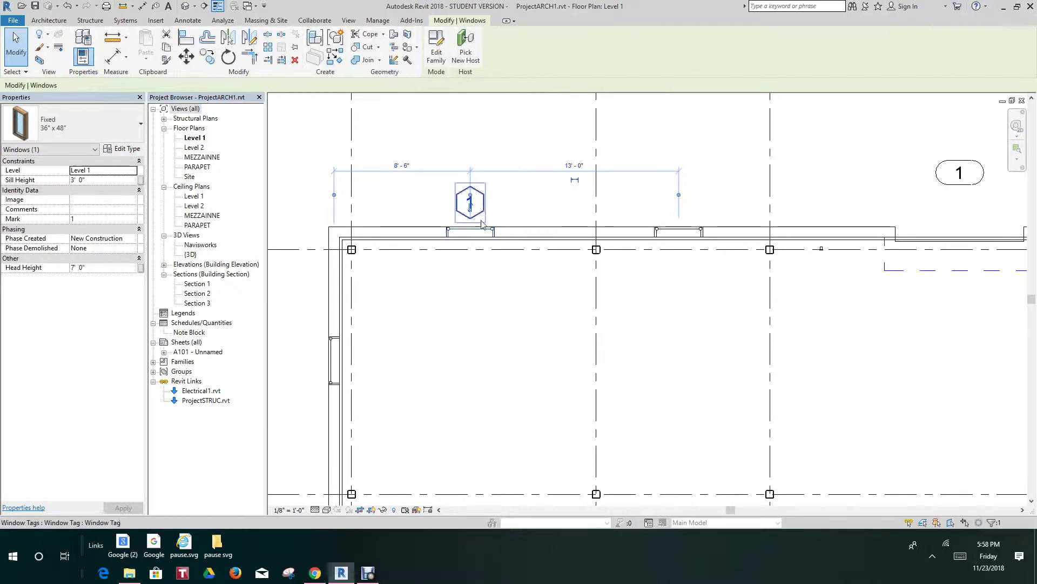
Step: Compare the number in the window's tag with the selected window's Mark property
scroll(476, 211, up, 5)
middle_drag(573, 194, 607, 204)
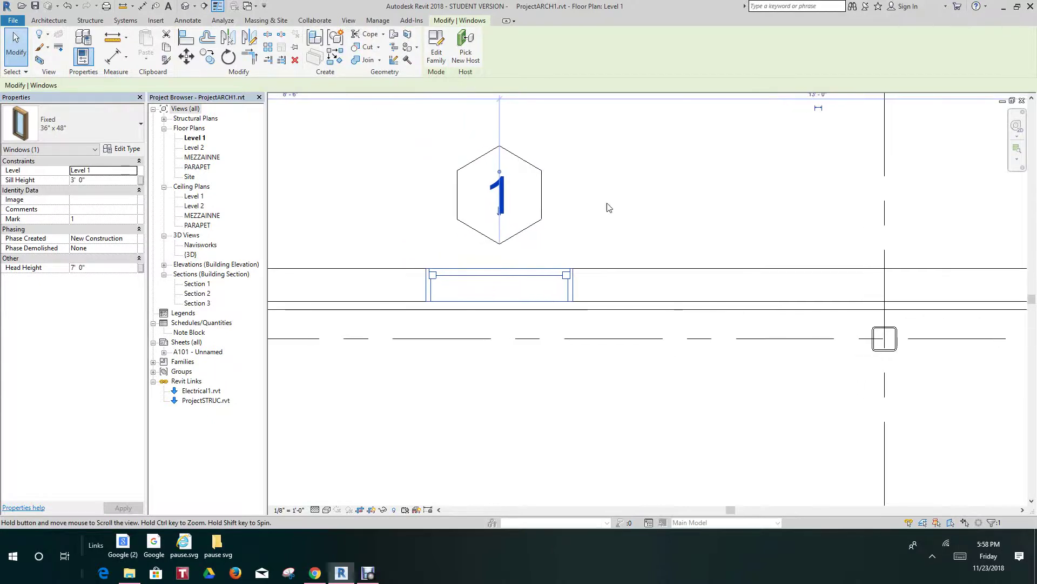
scroll(609, 208, down, 2)
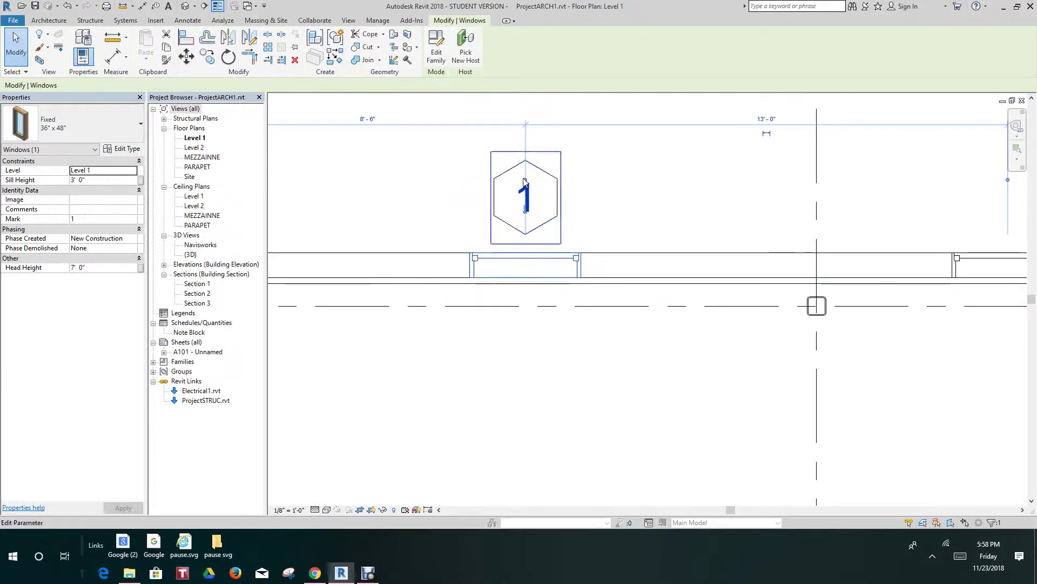
scroll(535, 200, down, 3)
scroll(553, 218, down, 1)
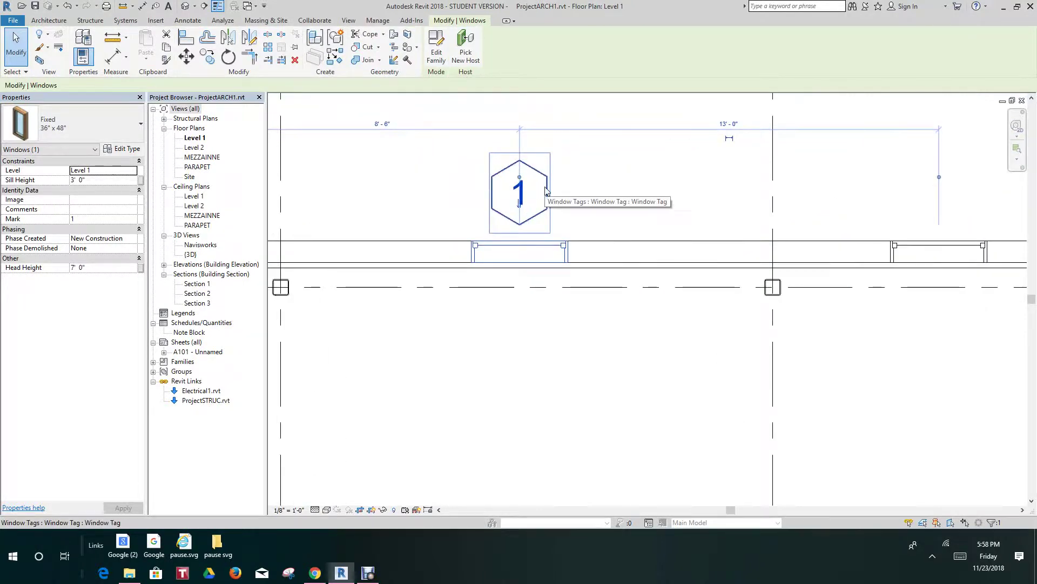
scroll(564, 272, down, 1)
scroll(564, 276, down, 4)
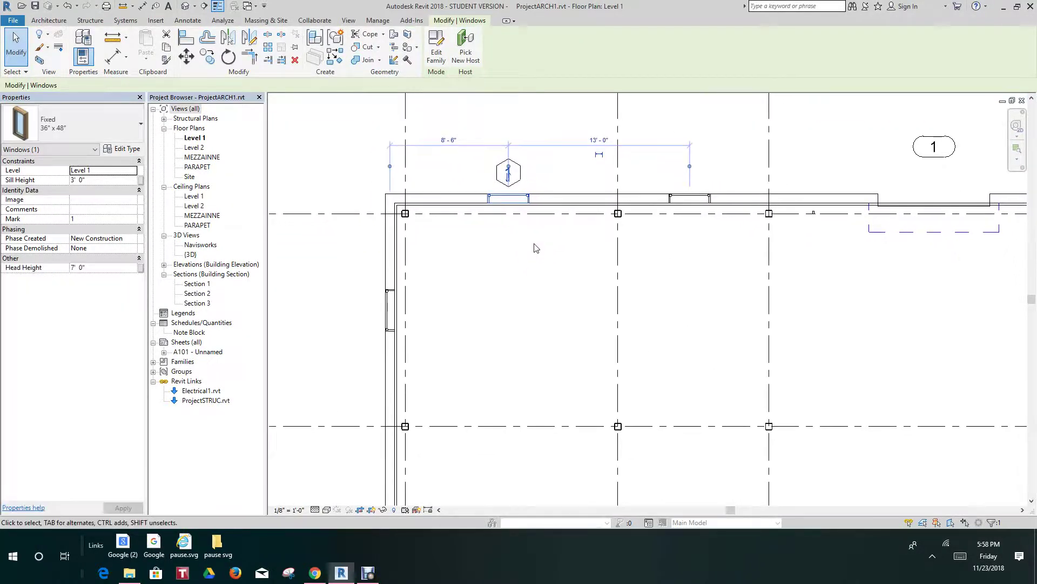
Step: Set the Mark of the Utility room's door to 1000
middle_drag(540, 254, 515, 182)
scroll(522, 235, down, 1)
middle_drag(516, 232, 507, 60)
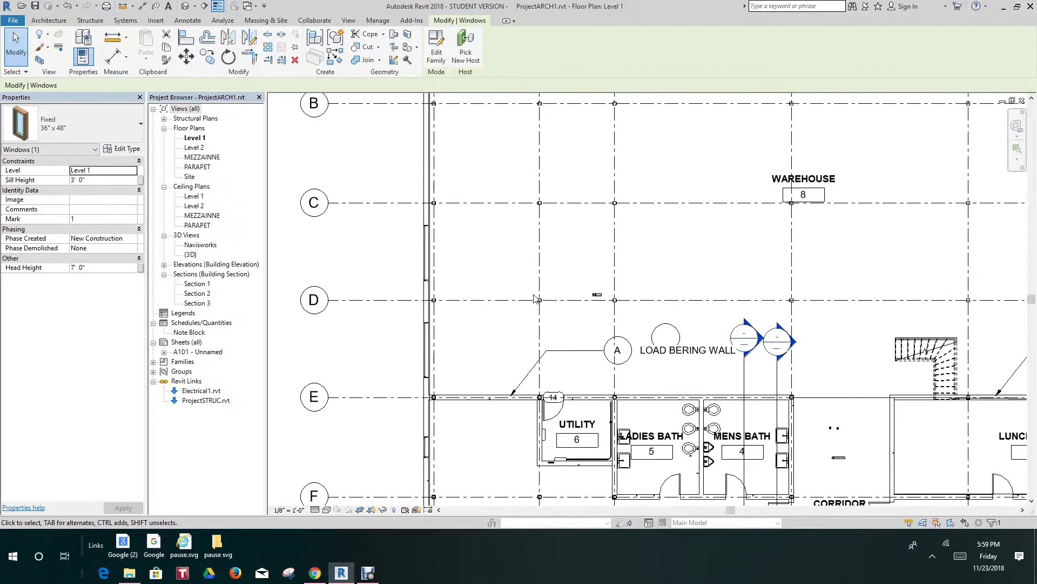
scroll(536, 298, down, 1)
middle_drag(538, 300, 519, 220)
scroll(542, 317, up, 5)
scroll(550, 315, up, 2)
click(550, 307)
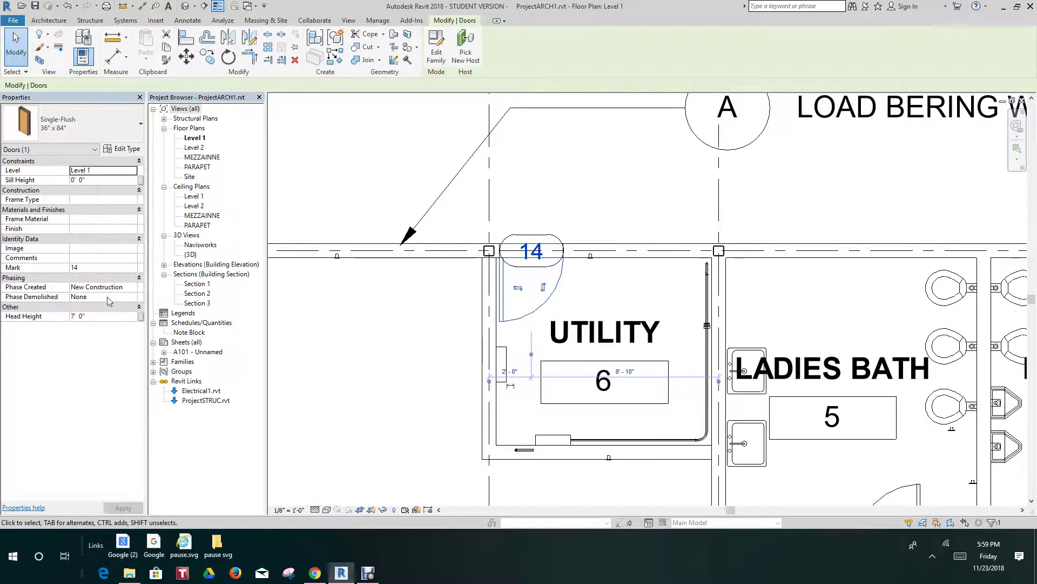
click(92, 268)
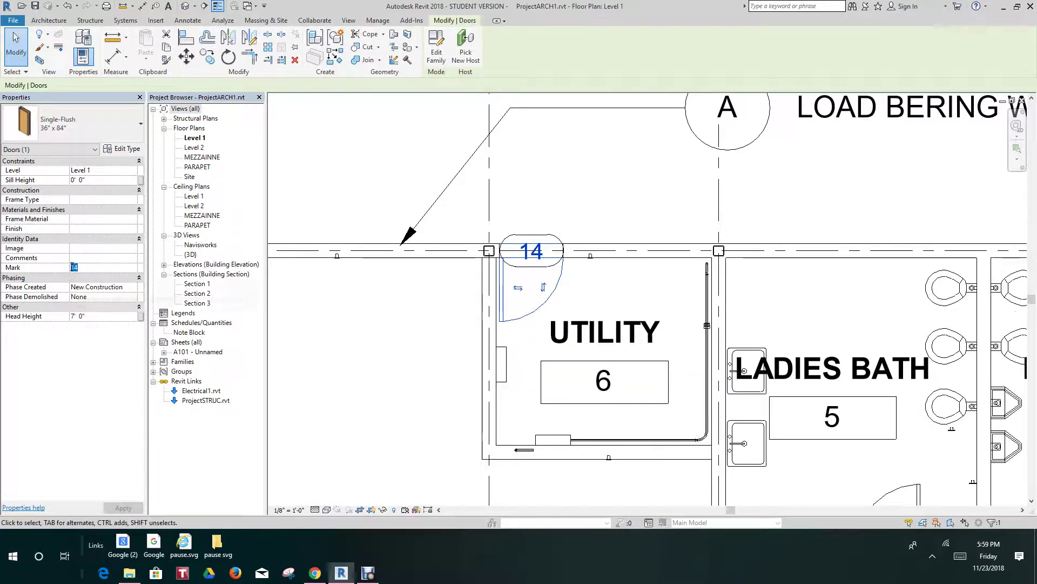
click(495, 327)
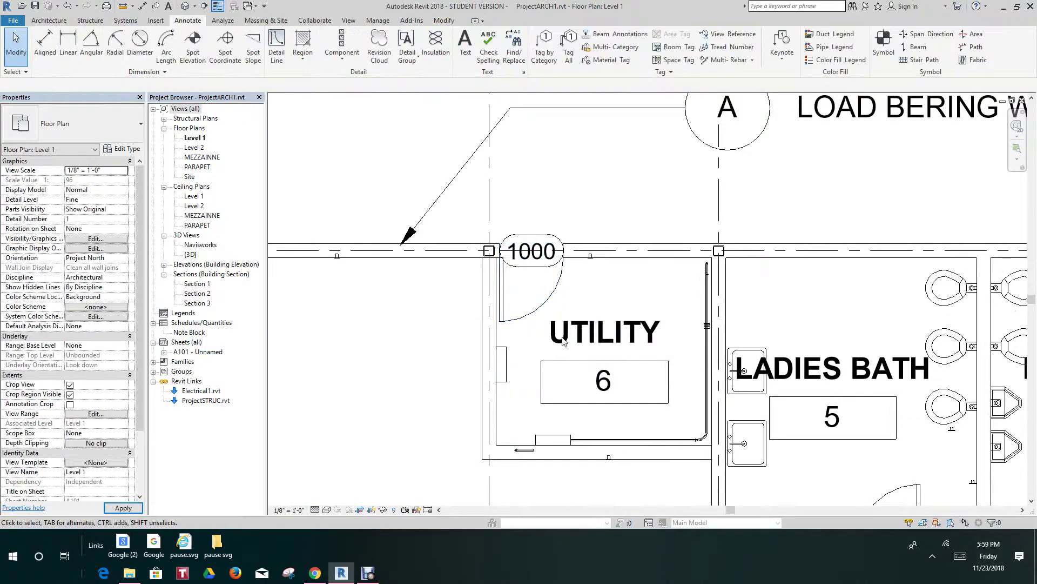
Step: Undo the Mark change on the Utility room's door
scroll(621, 206, down, 3)
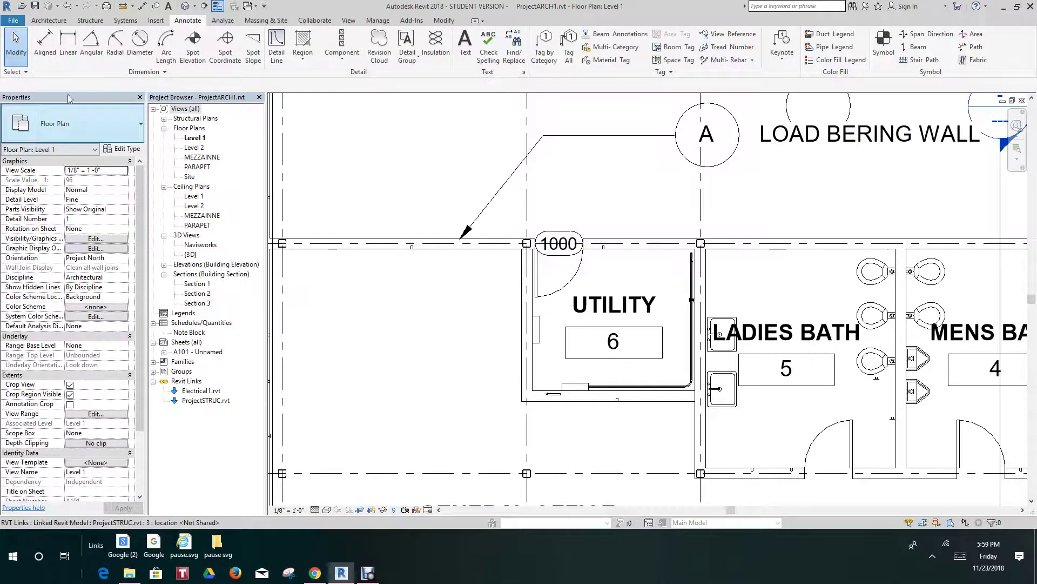
click(69, 8)
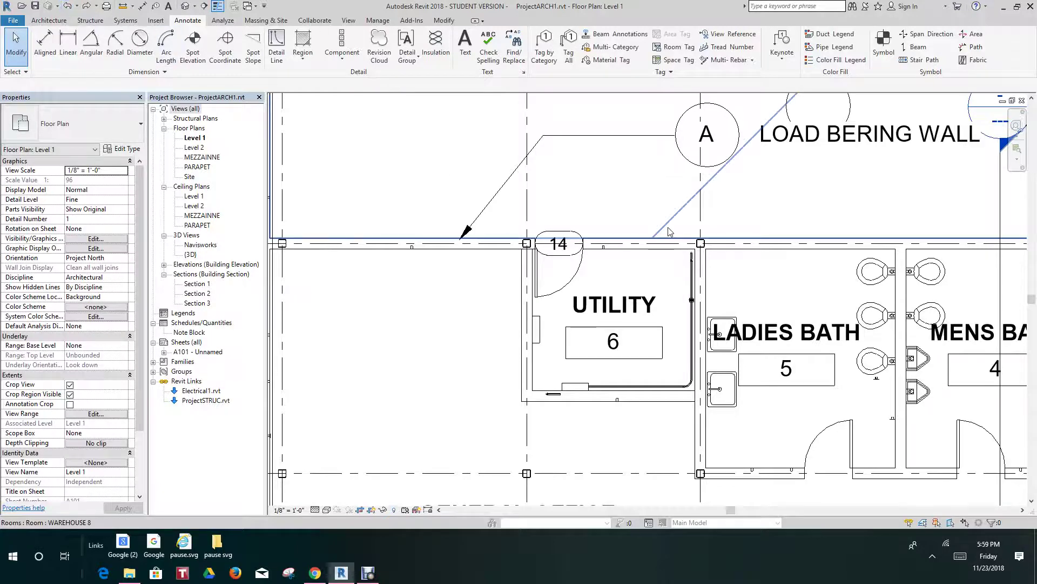
scroll(756, 254, down, 2)
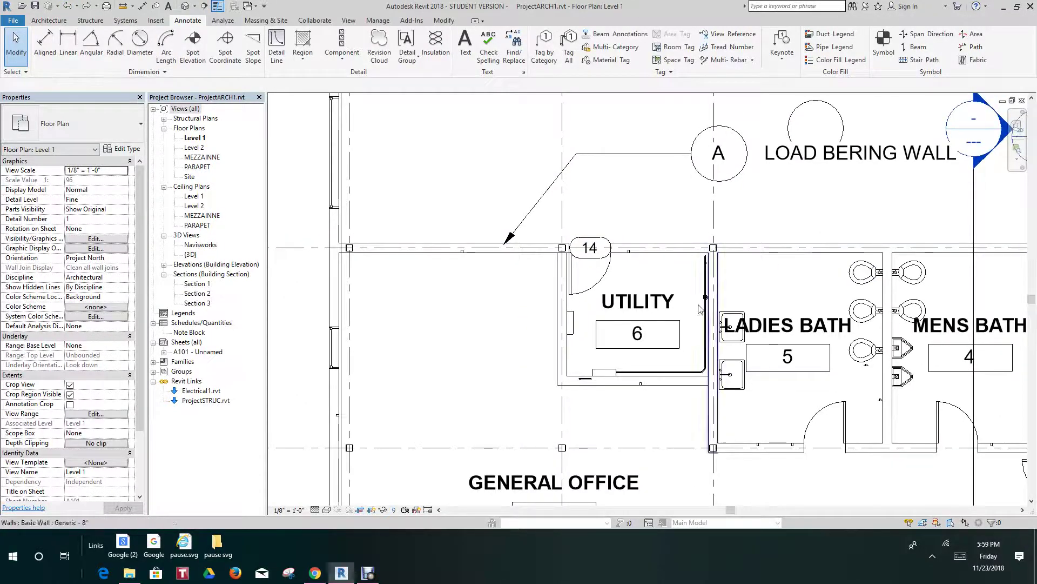
Step: Examine the tags of the window and overhead door along grid A and of the Utility room's door
scroll(537, 246, down, 1)
scroll(536, 247, down, 4)
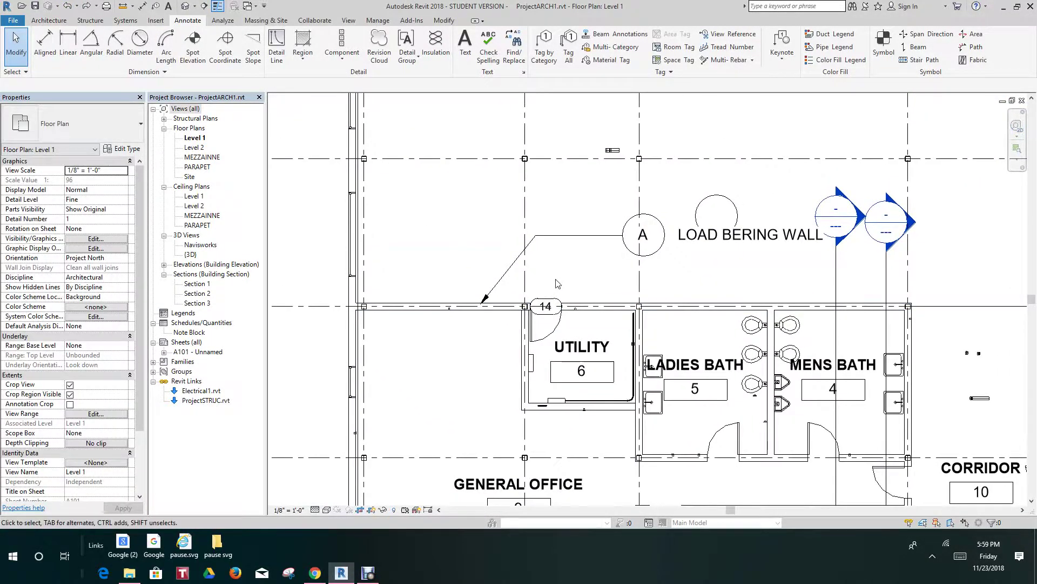
scroll(581, 234, down, 1)
middle_drag(580, 235, 549, 337)
middle_drag(565, 219, 555, 309)
scroll(475, 267, up, 4)
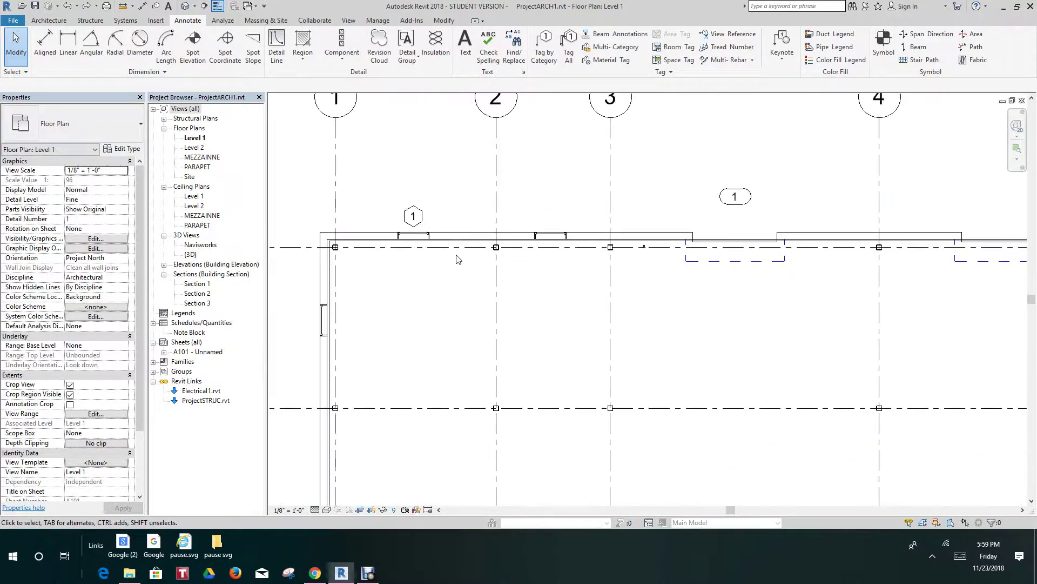
middle_drag(485, 283, 514, 190)
scroll(510, 262, down, 1)
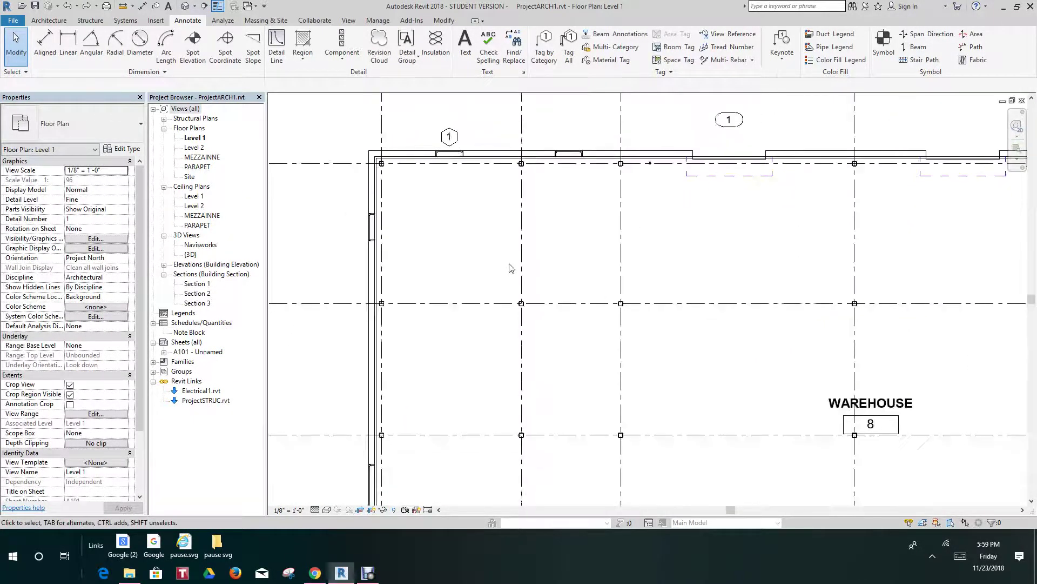
middle_drag(509, 261, 530, 248)
middle_drag(542, 308, 539, 187)
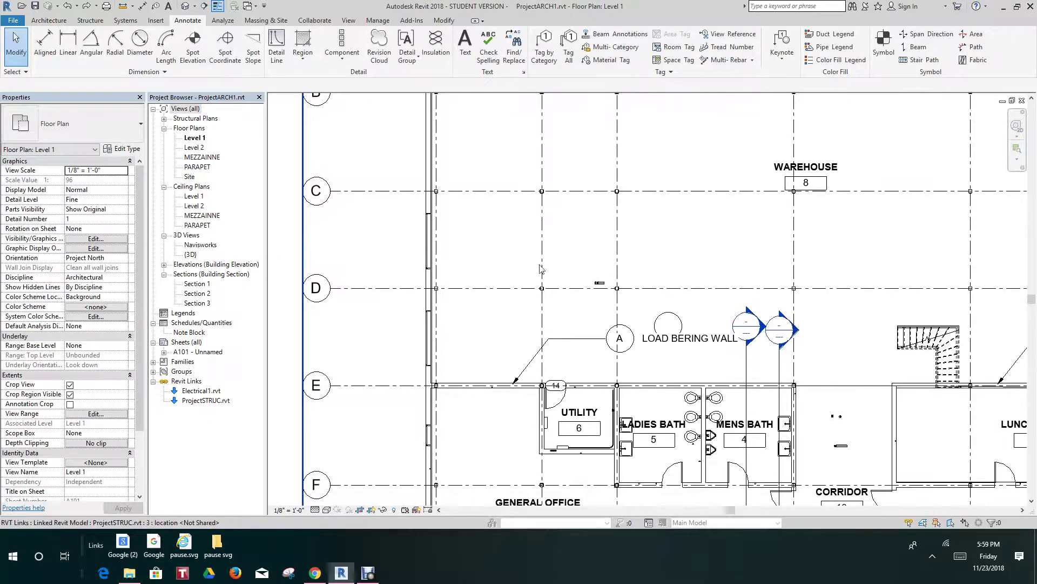
scroll(539, 187, down, 1)
middle_drag(561, 307, 566, 263)
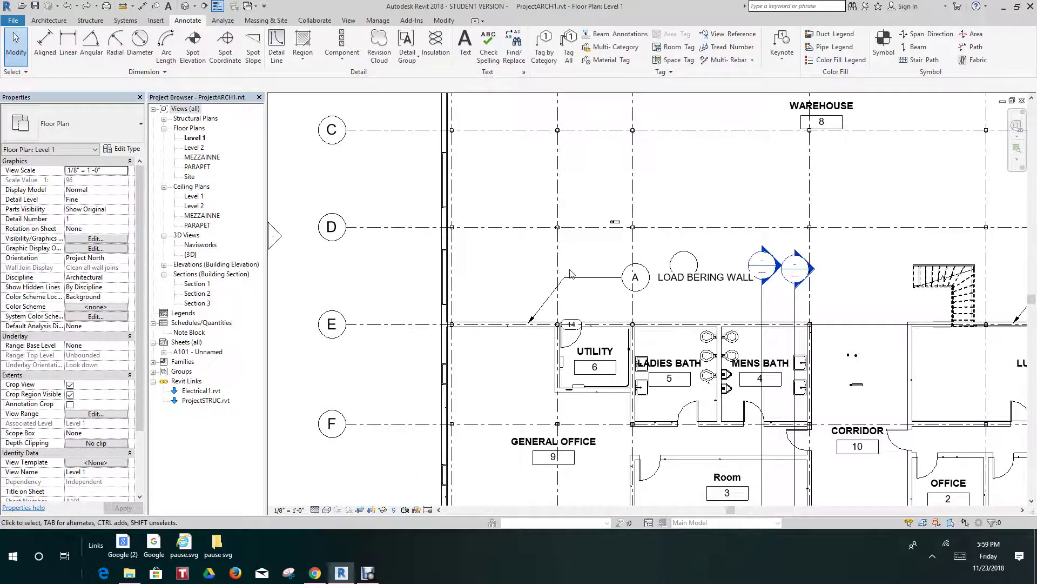
scroll(576, 329, up, 3)
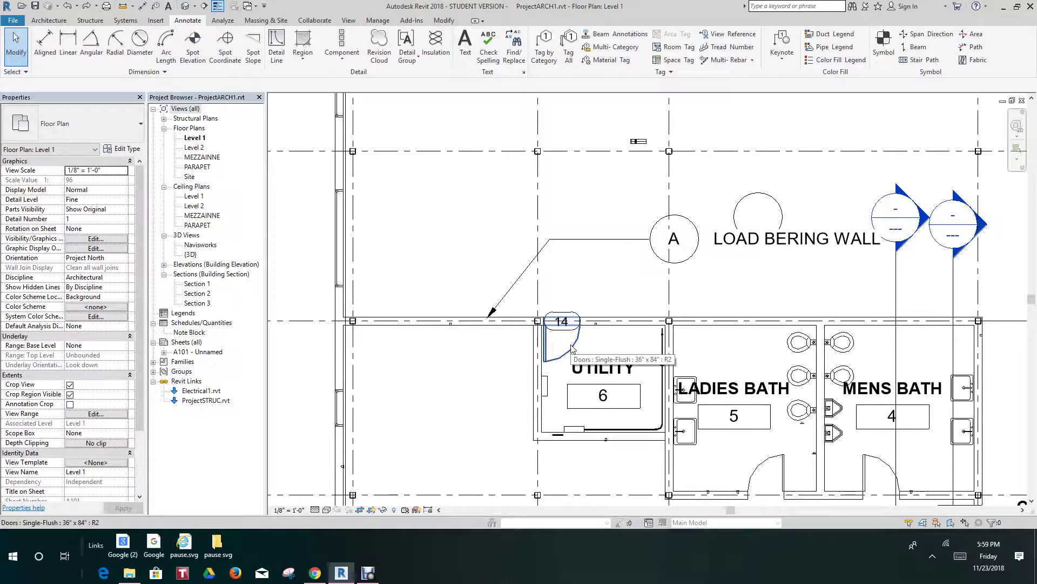
Step: Select the General Office room to view its properties, and clear the selection
scroll(573, 349, down, 1)
scroll(572, 348, down, 1)
middle_drag(628, 498, 563, 355)
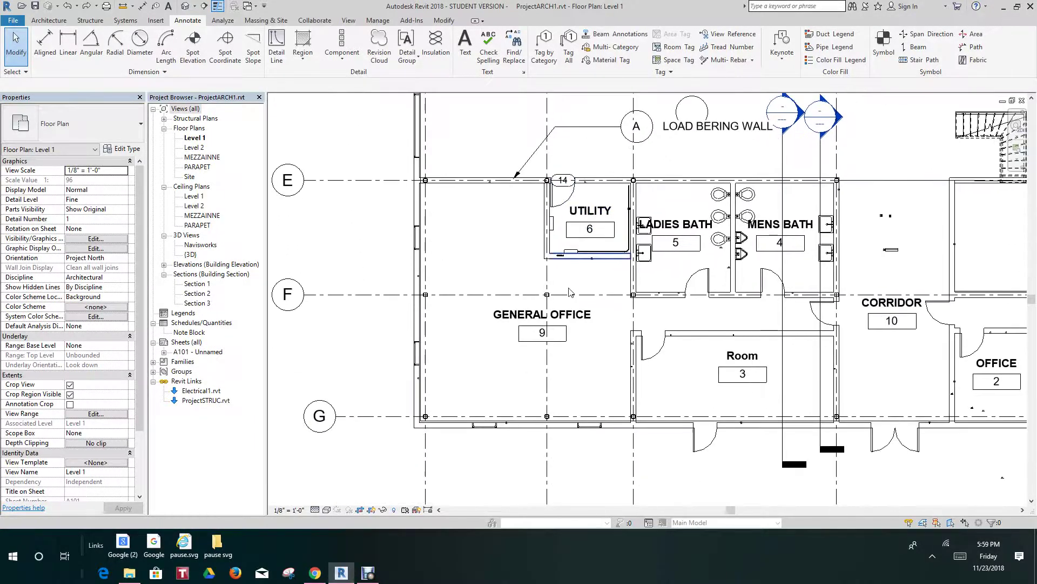
click(577, 359)
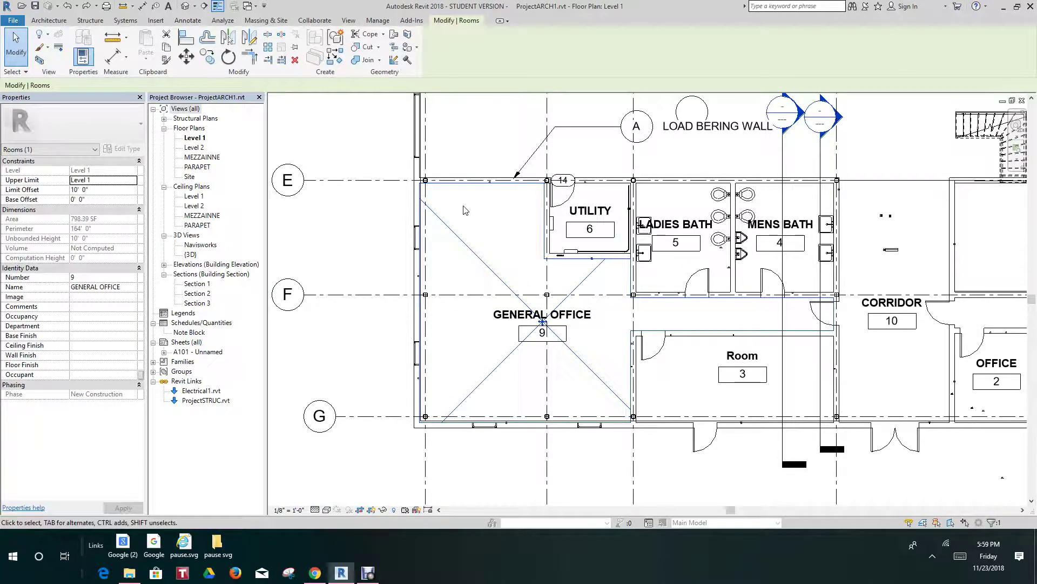
click(348, 348)
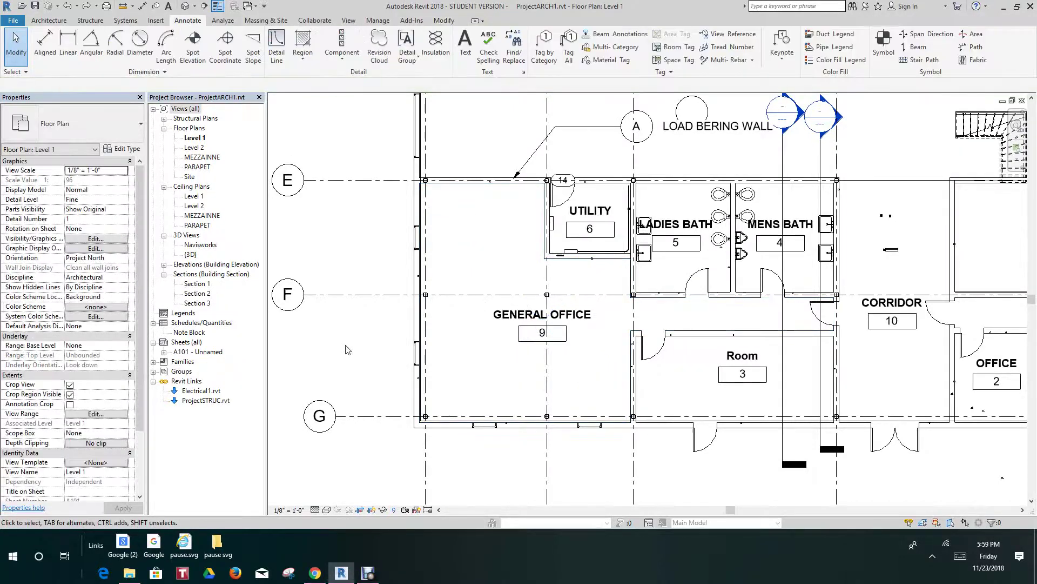
Step: Enable Show Area in the type properties of the General Office room tag and apply the change
click(511, 316)
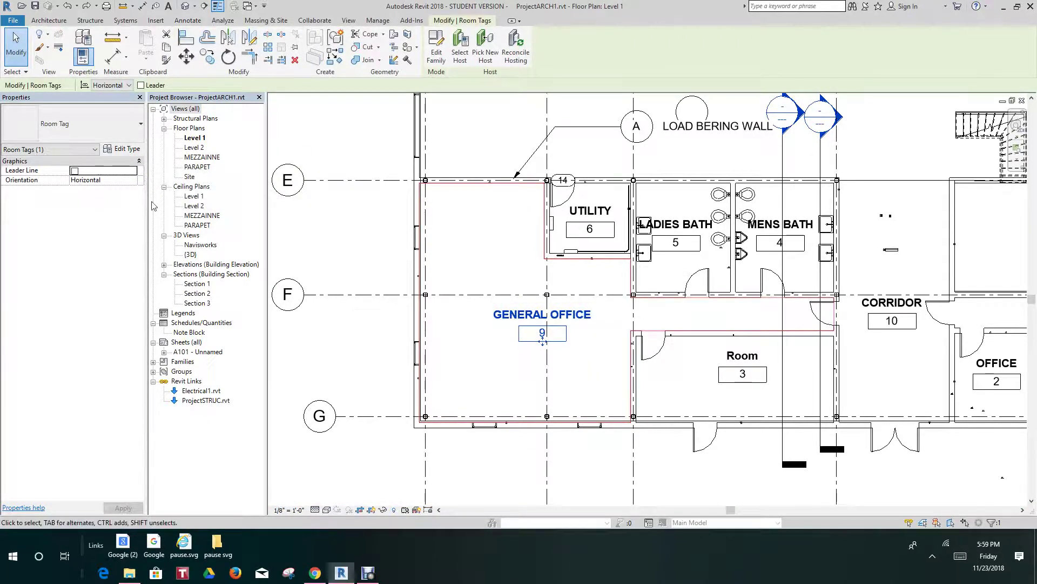
click(122, 150)
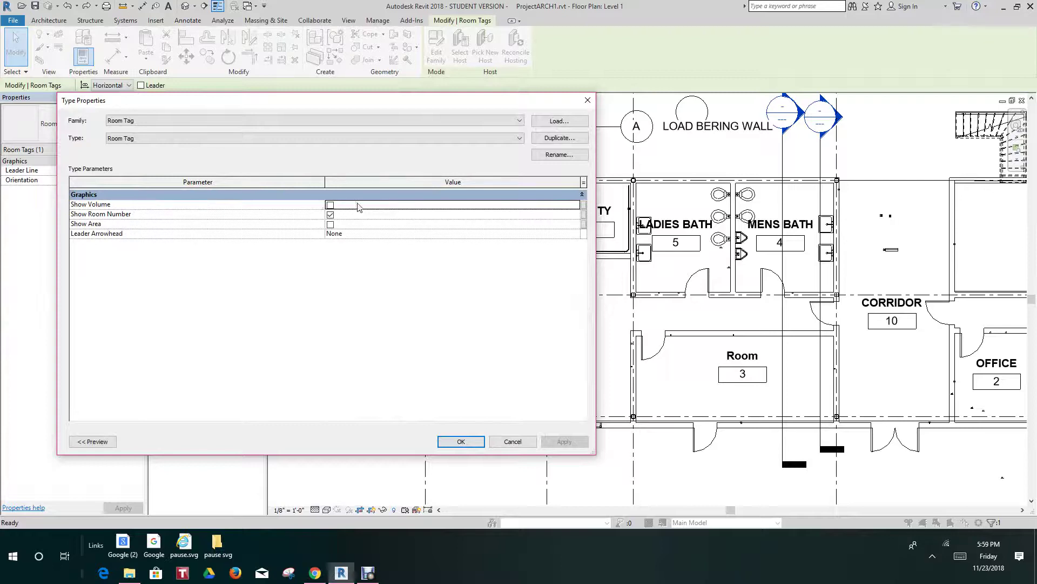
click(330, 224)
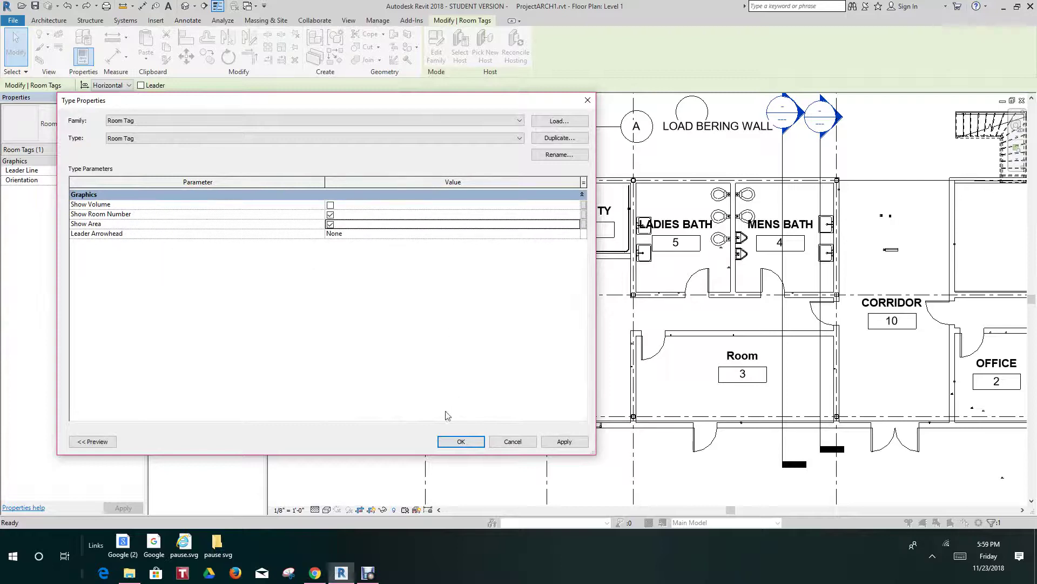
click(562, 441)
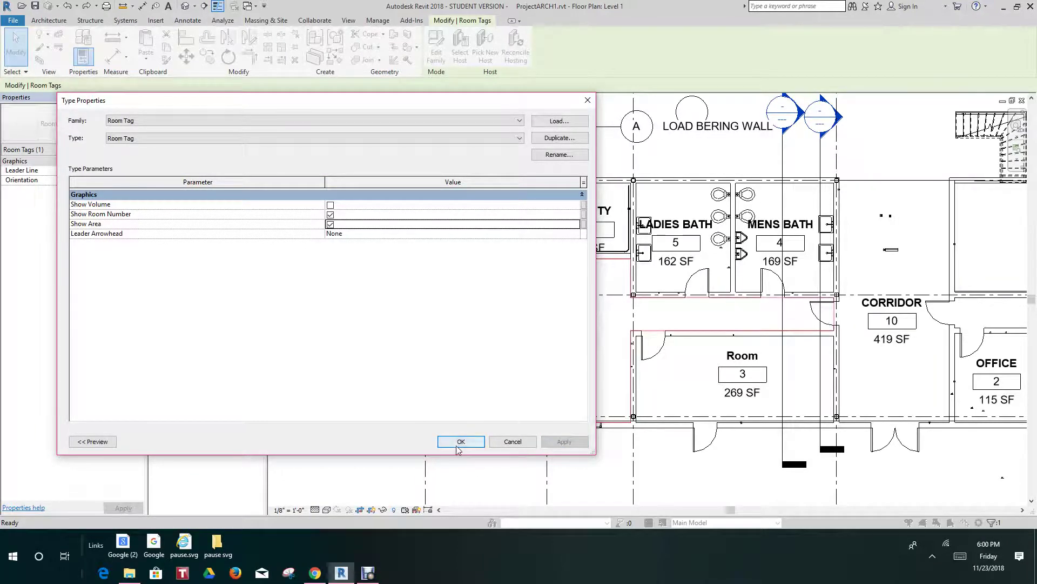
click(461, 441)
Step: Examine the areas in the room tags of General Office and the neighbouring rooms, with the tag deselected
scroll(571, 368, up, 3)
scroll(572, 369, up, 1)
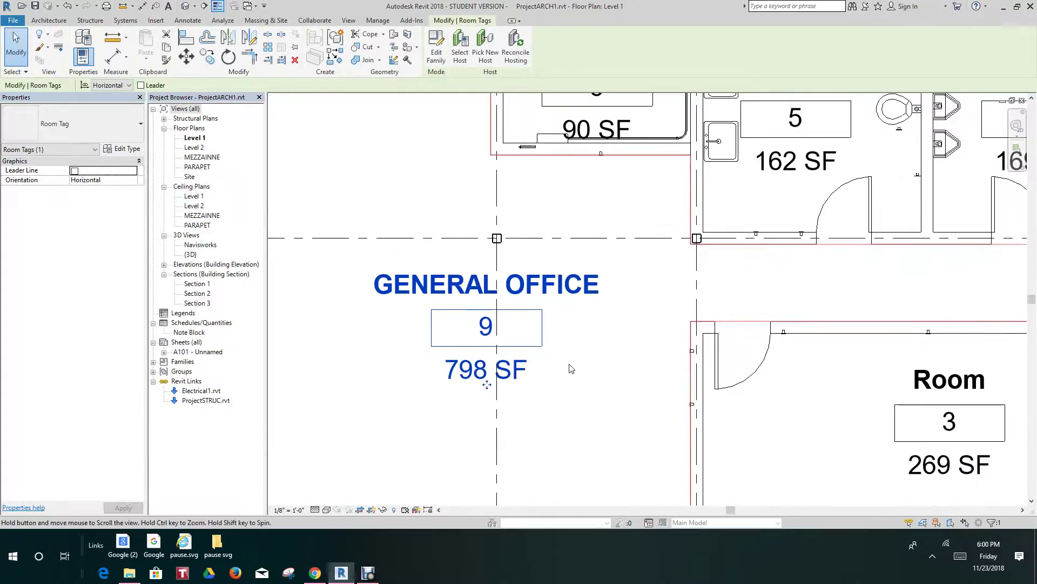
scroll(598, 329, down, 3)
scroll(592, 330, up, 1)
scroll(591, 329, down, 1)
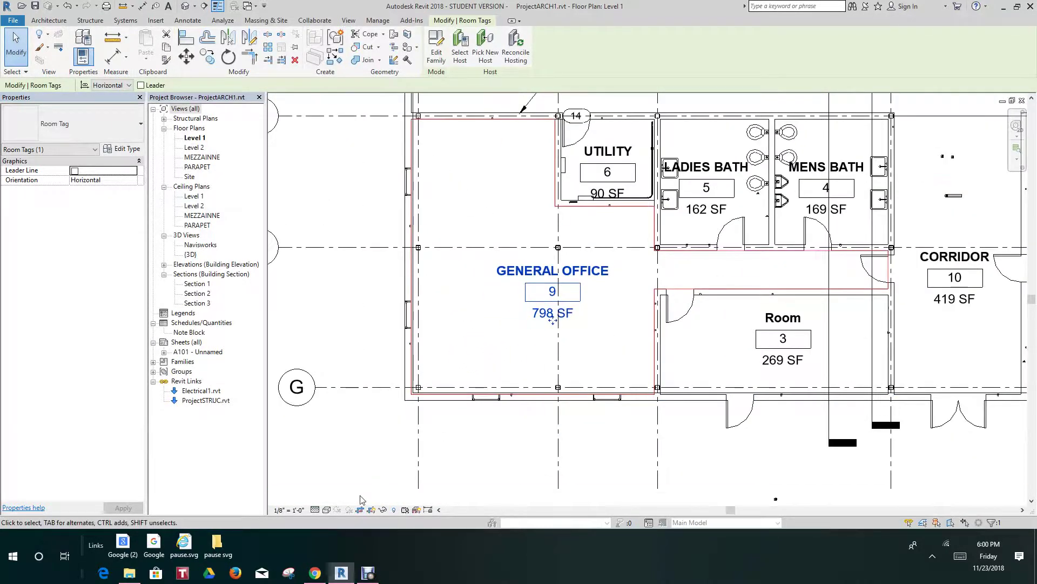
click(370, 462)
scroll(394, 420, down, 3)
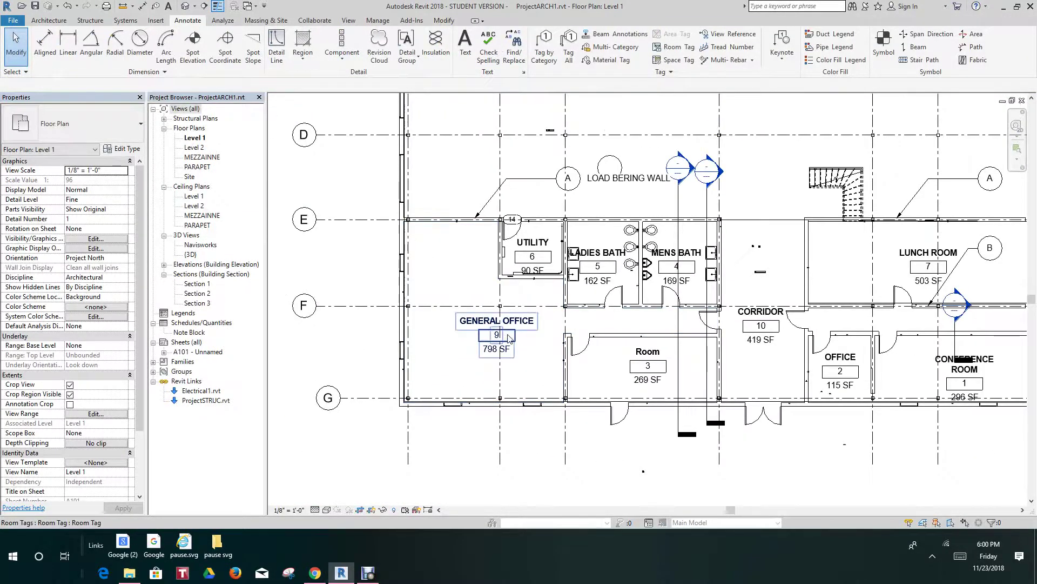
scroll(512, 331, up, 1)
scroll(625, 223, down, 2)
middle_drag(624, 222, 573, 228)
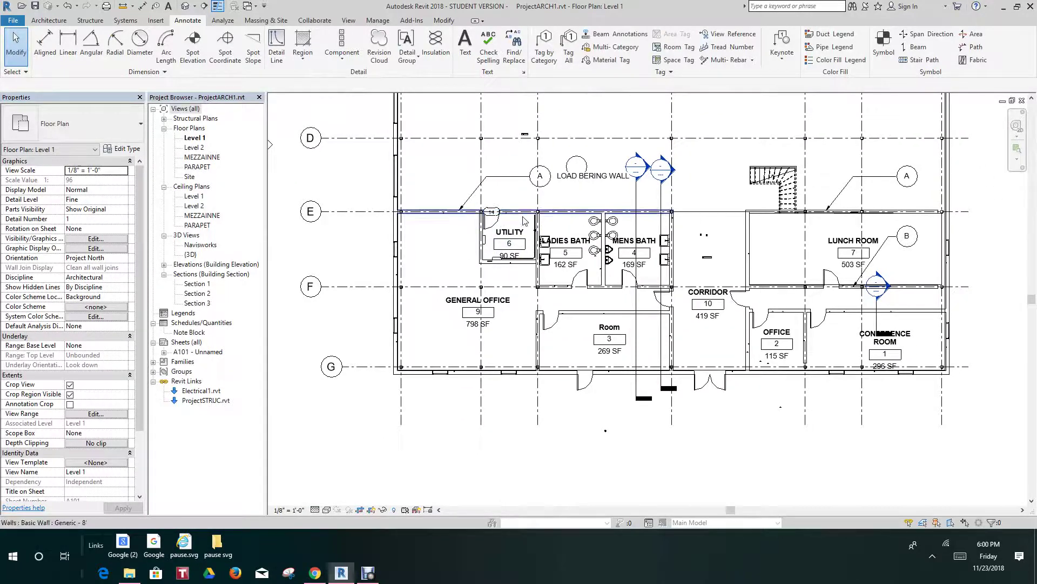
Step: Examine the tag of the Utility room's door and the room tags around it
middle_drag(638, 233, 641, 237)
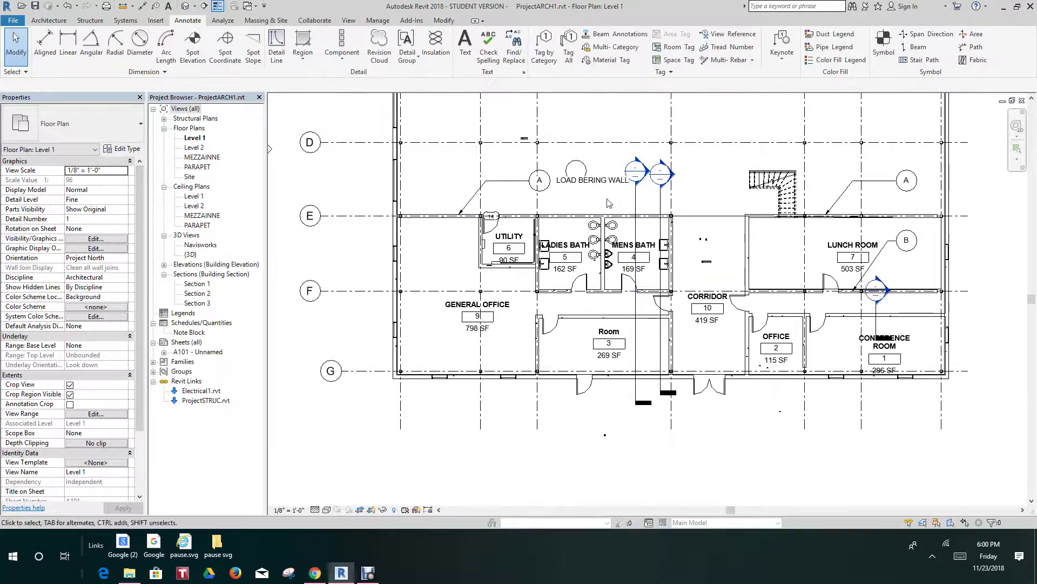
scroll(499, 200, up, 2)
middle_drag(505, 209, 509, 222)
scroll(509, 223, down, 1)
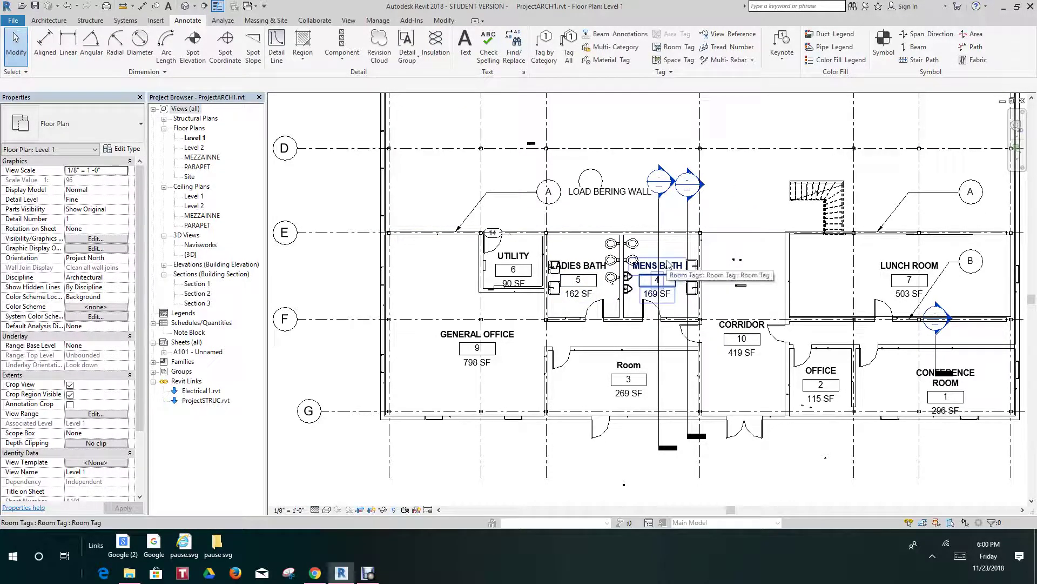
middle_drag(703, 256, 623, 285)
scroll(623, 286, down, 1)
scroll(425, 292, up, 1)
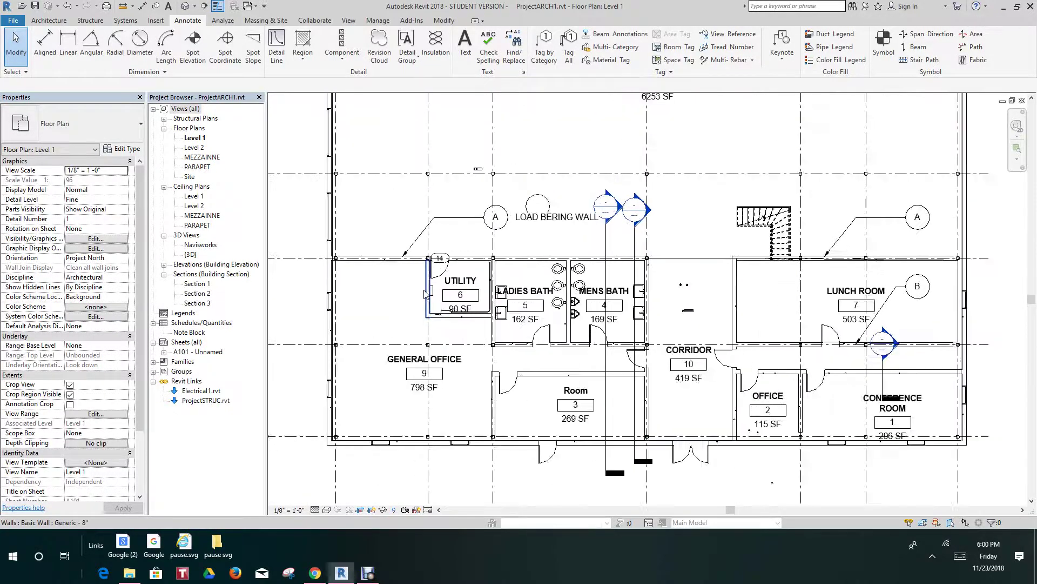
scroll(425, 292, up, 3)
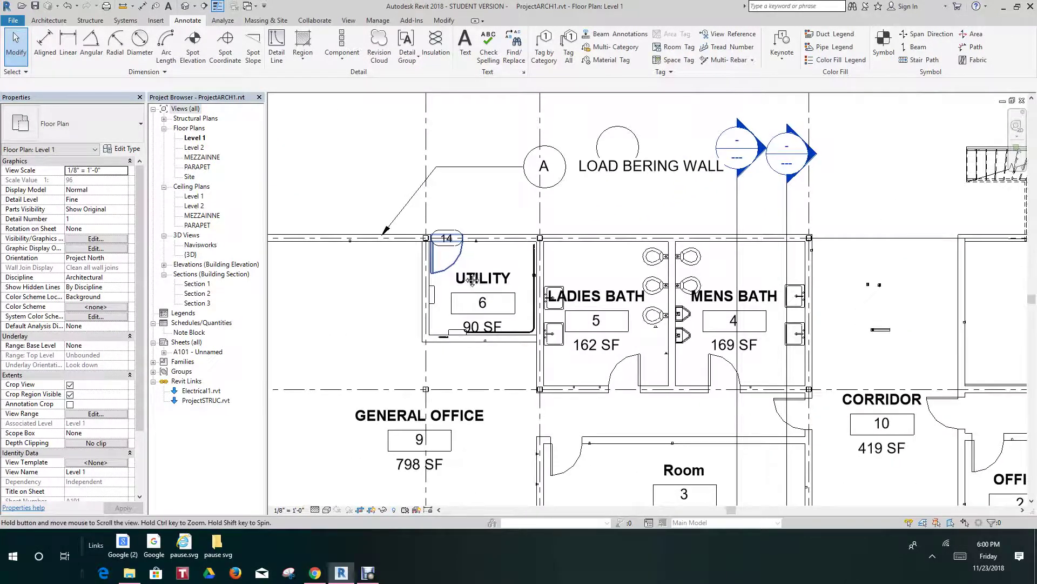
middle_drag(471, 279, 484, 240)
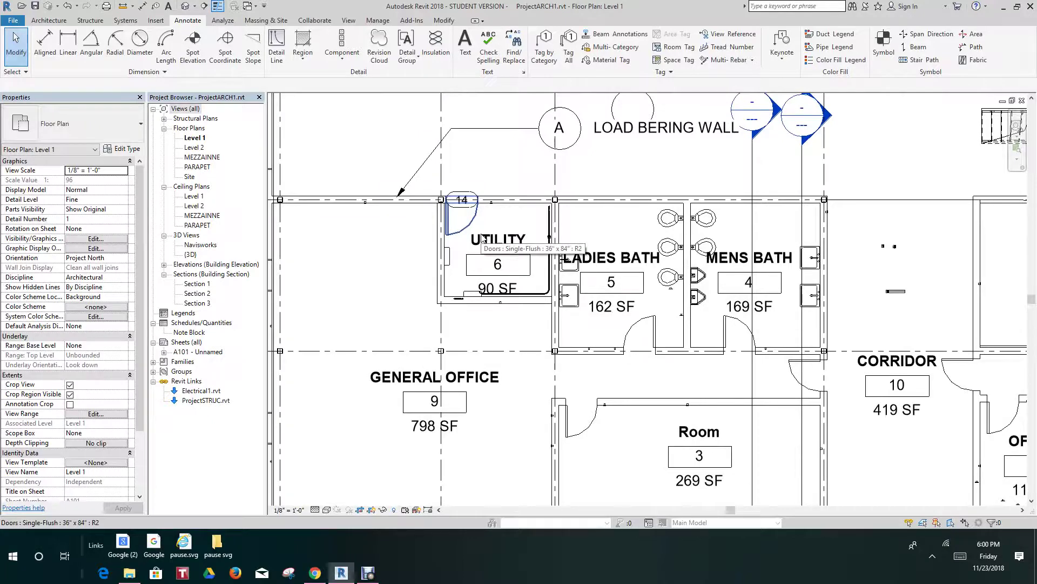
scroll(500, 199, down, 2)
middle_drag(500, 199, 490, 275)
scroll(503, 241, up, 3)
scroll(491, 267, up, 1)
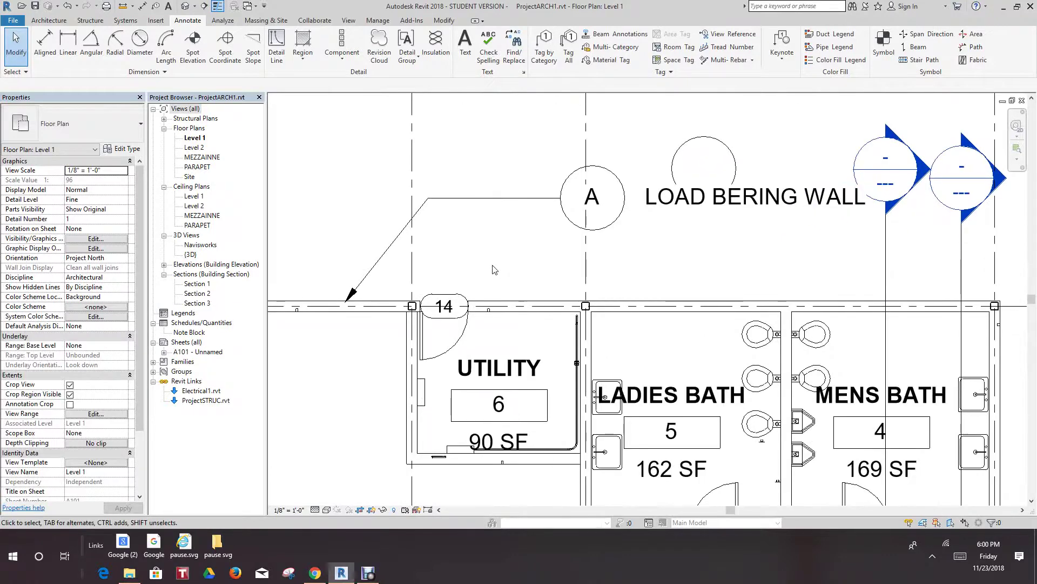
scroll(492, 267, up, 1)
scroll(457, 308, down, 1)
middle_drag(456, 308, 500, 189)
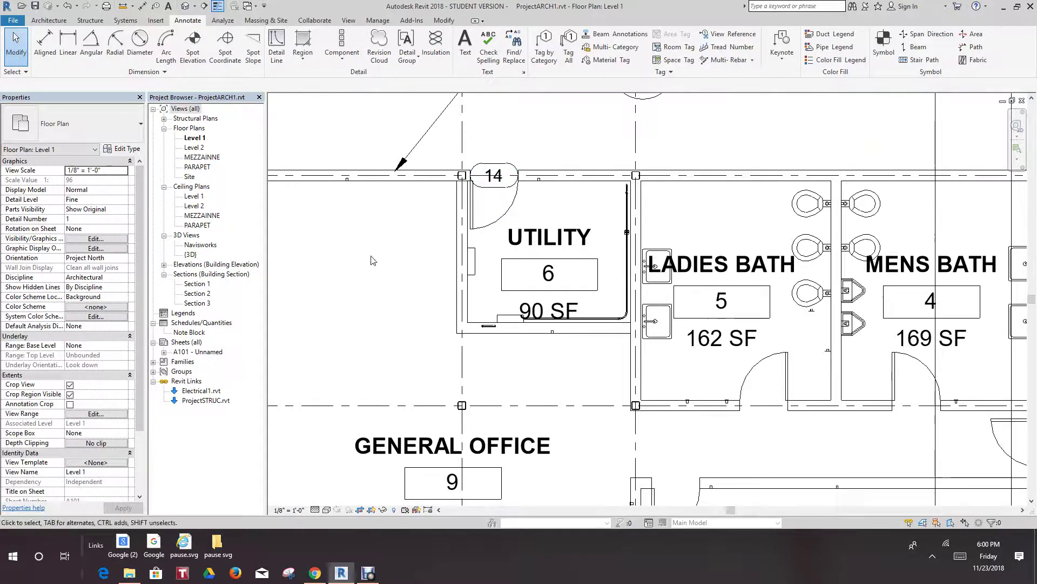
scroll(493, 186, down, 1)
middle_drag(494, 186, 594, 187)
scroll(594, 189, down, 1)
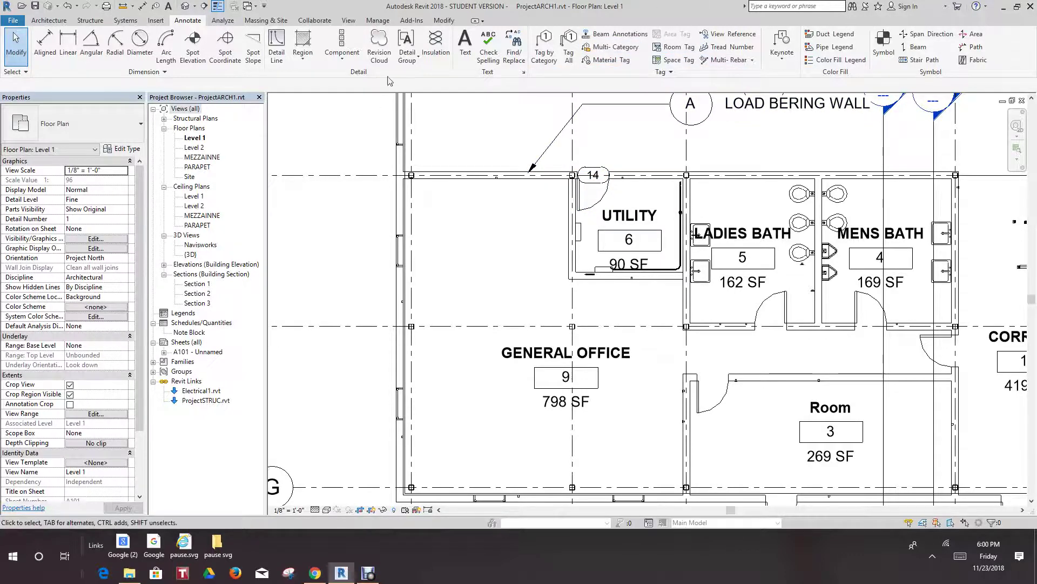
Step: Place a 1/4" Arial text note reading "w10" above the Utility room's upper wall, checking the text type properties without changing them
click(465, 42)
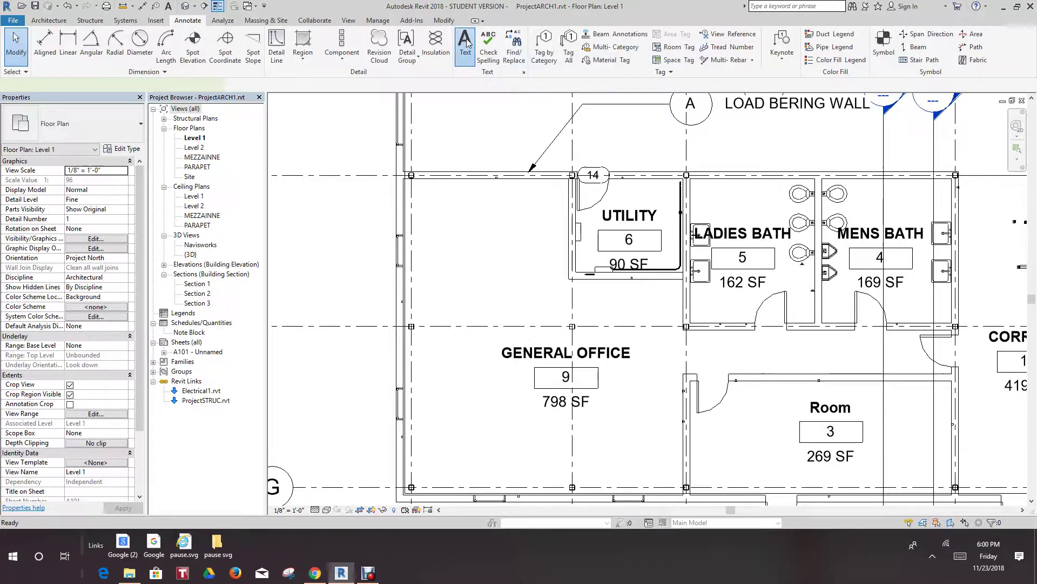
click(625, 142)
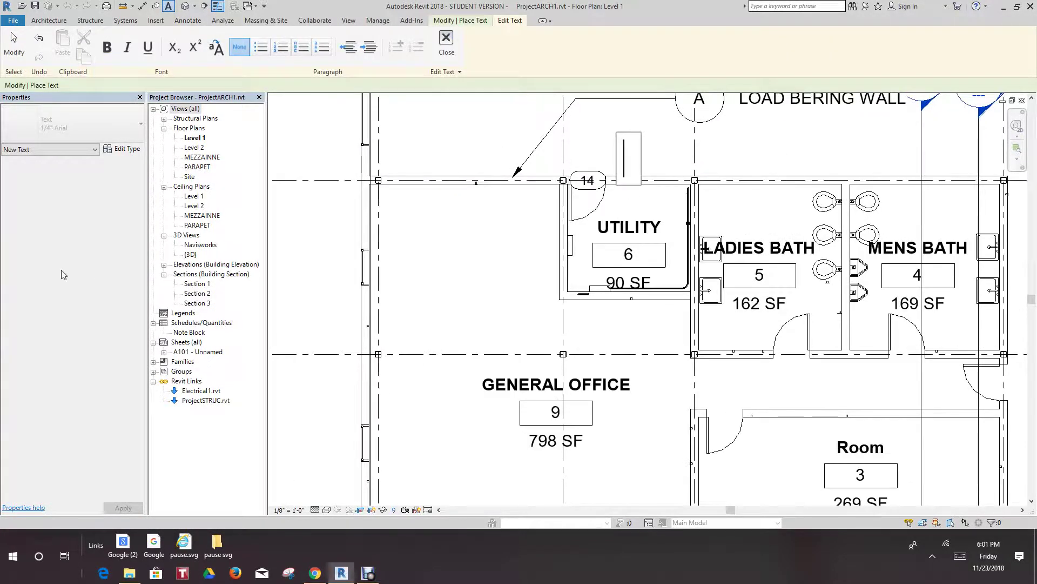
click(120, 149)
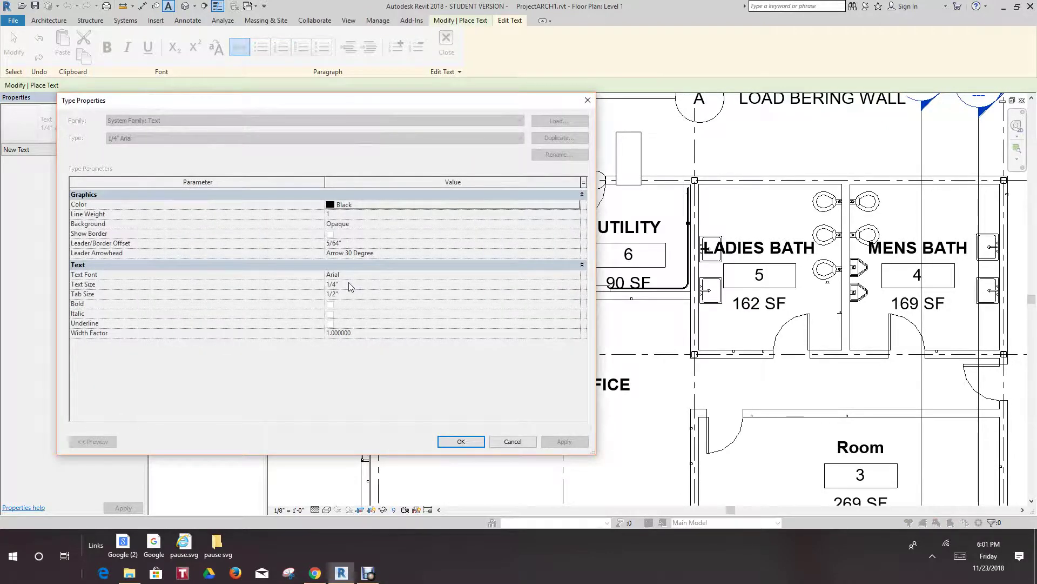
click(521, 442)
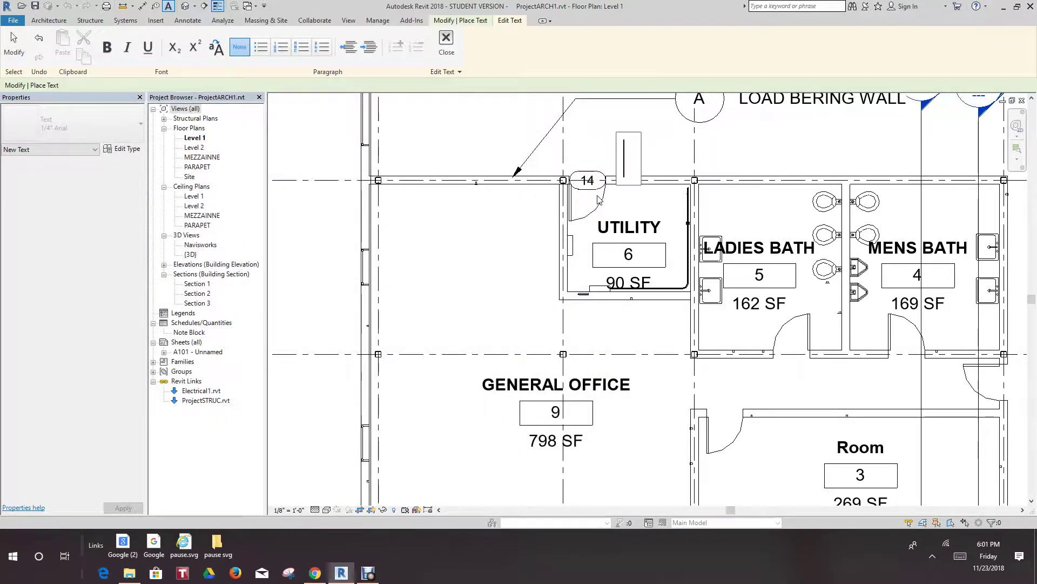
text(W)
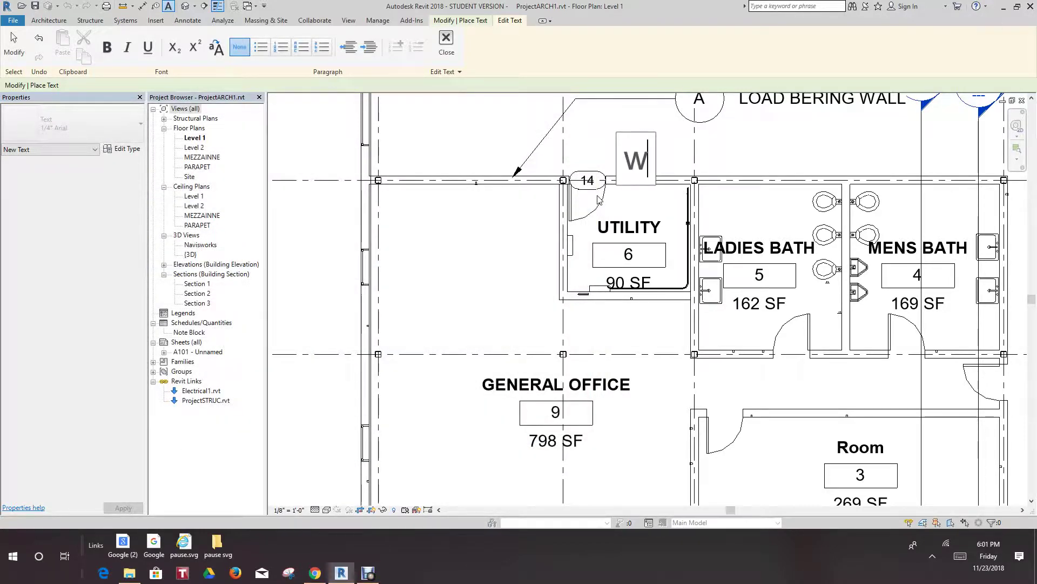
text(10)
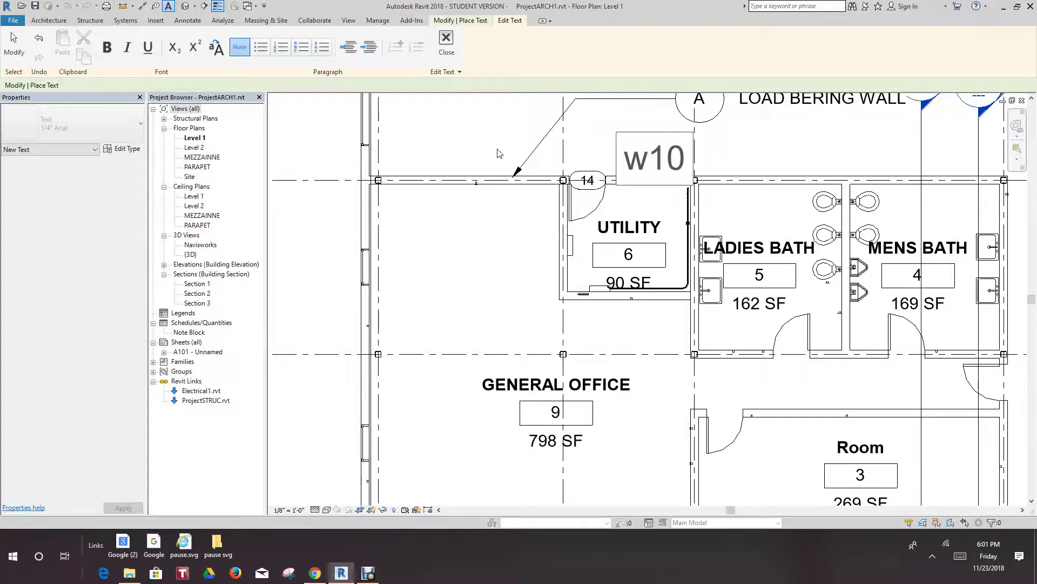
click(498, 153)
scroll(454, 294, up, 3)
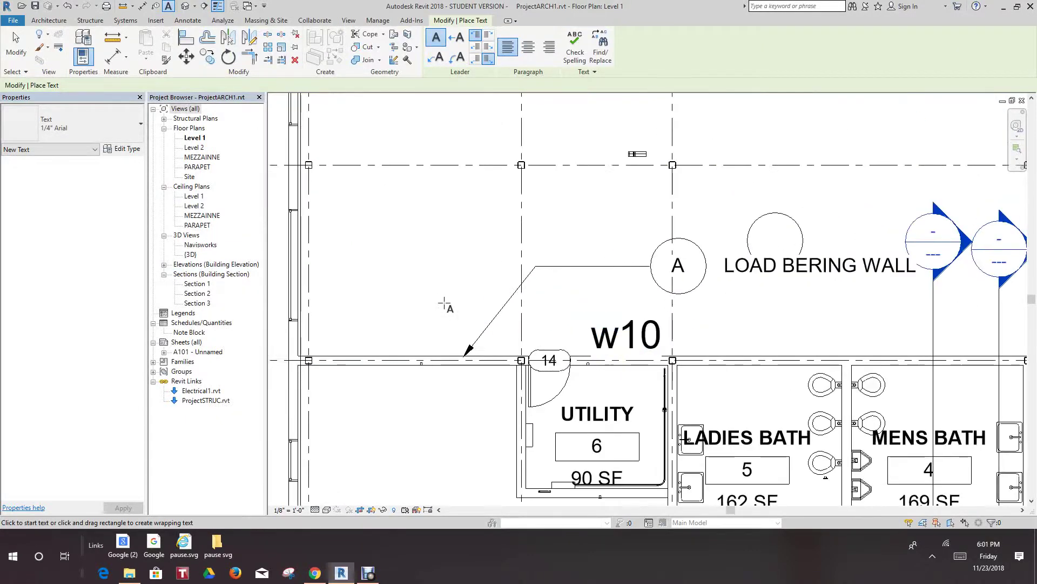
key(Escape)
Step: Move the w10 text note to just above the wall along grid E, beside the arrowhead of leader A
click(631, 310)
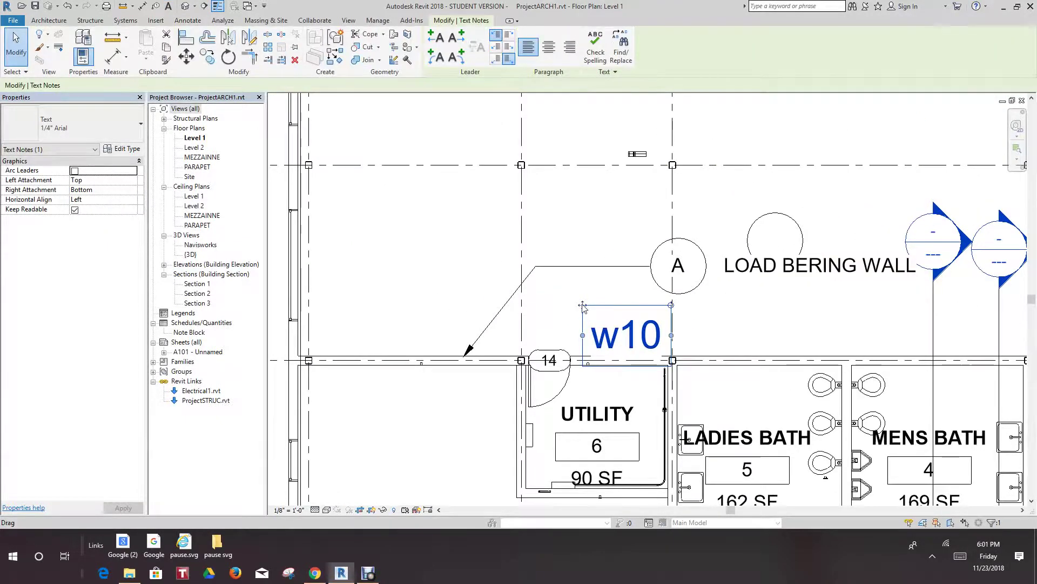
drag(583, 307, 398, 192)
scroll(430, 317, down, 1)
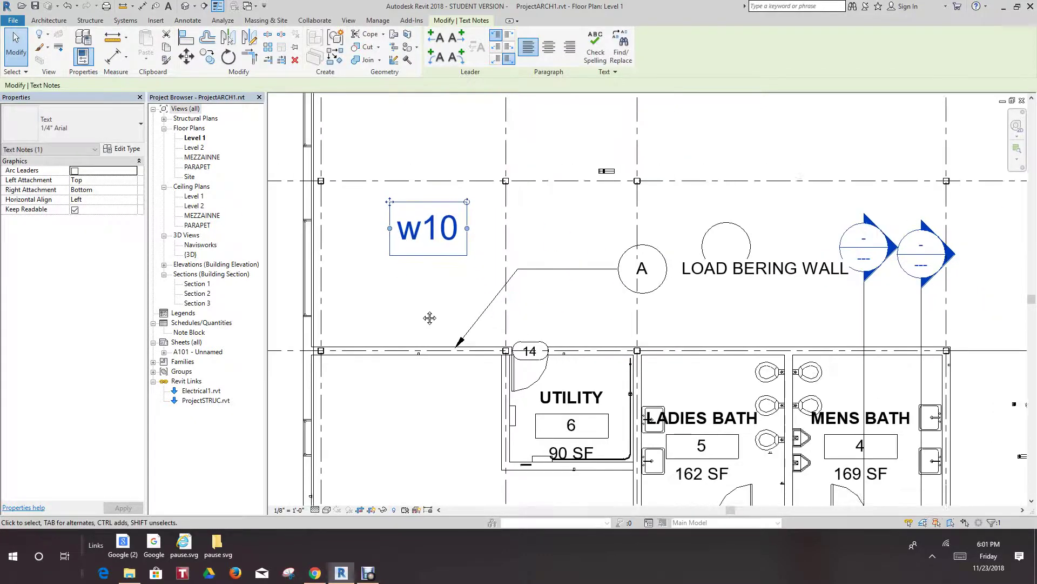
scroll(475, 274, up, 2)
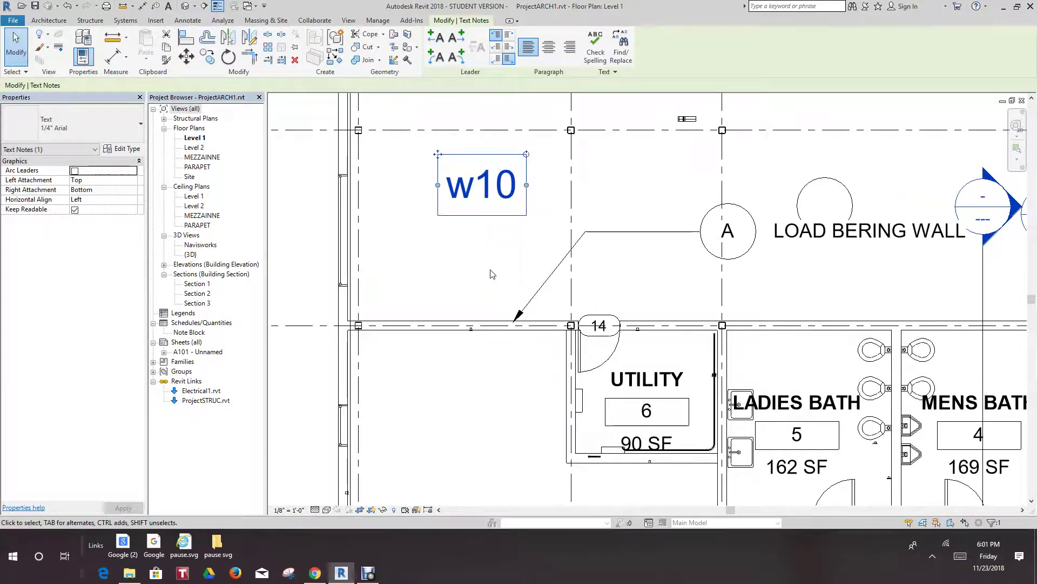
mouse_move(497, 276)
middle_down()
mouse_move(504, 300)
mouse_move(506, 281)
middle_up()
click(494, 286)
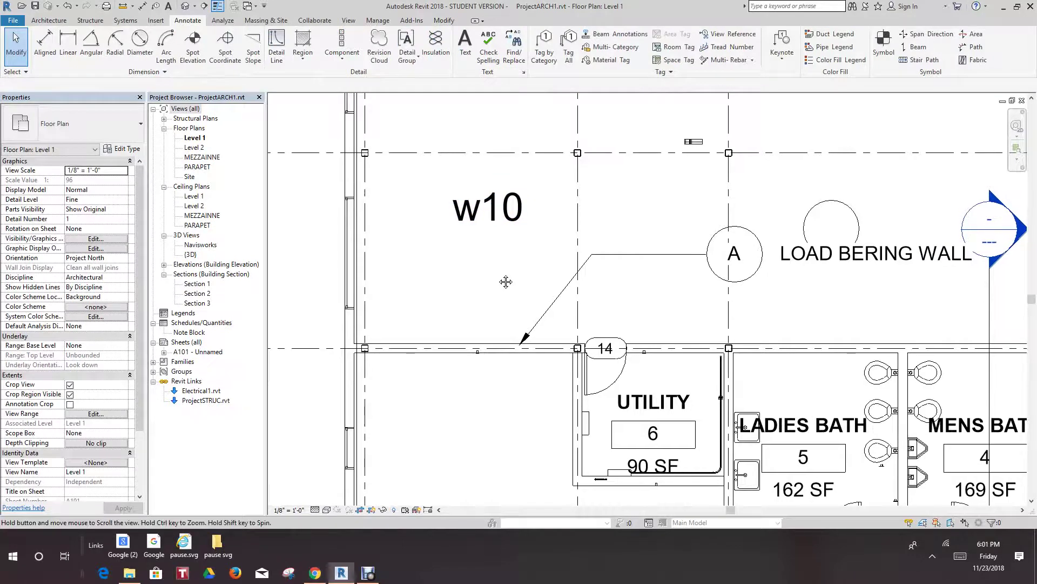
scroll(503, 243, down, 2)
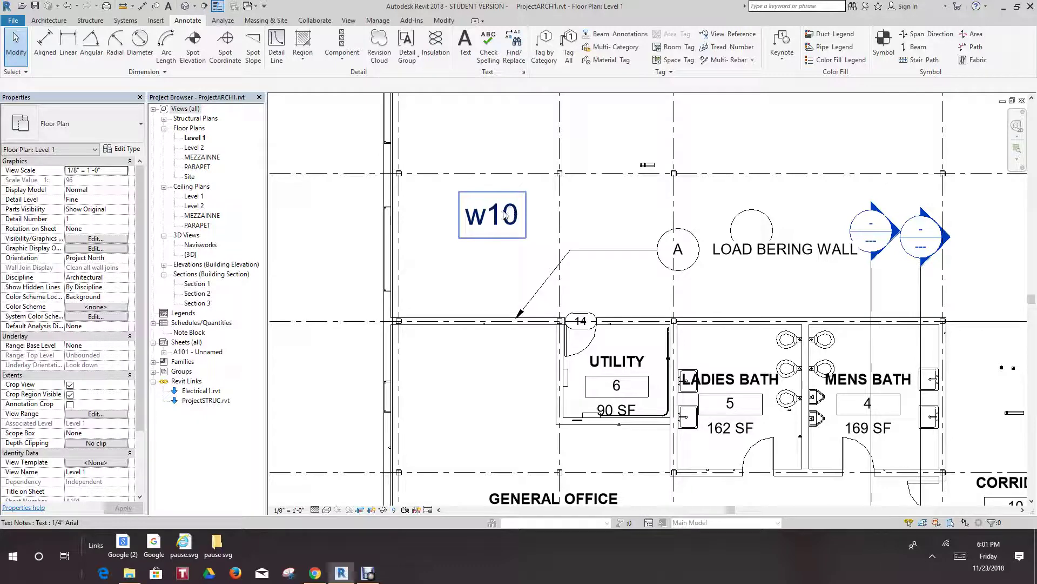
drag(505, 214, 471, 293)
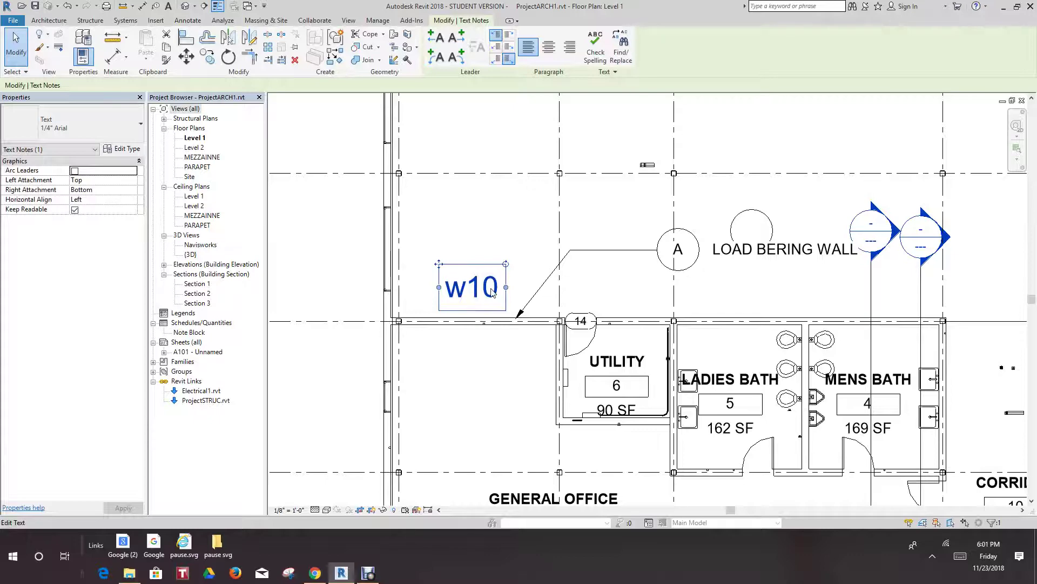
Step: Compare the w10 text note with the window and overhead door tags along grid A, and clear the selection
scroll(486, 289, up, 2)
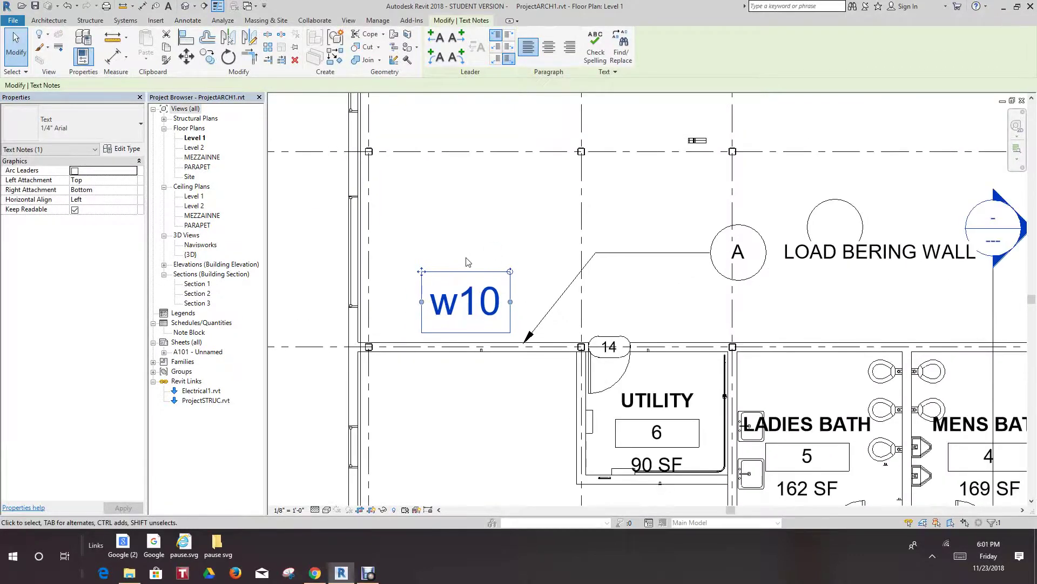
scroll(467, 262, down, 3)
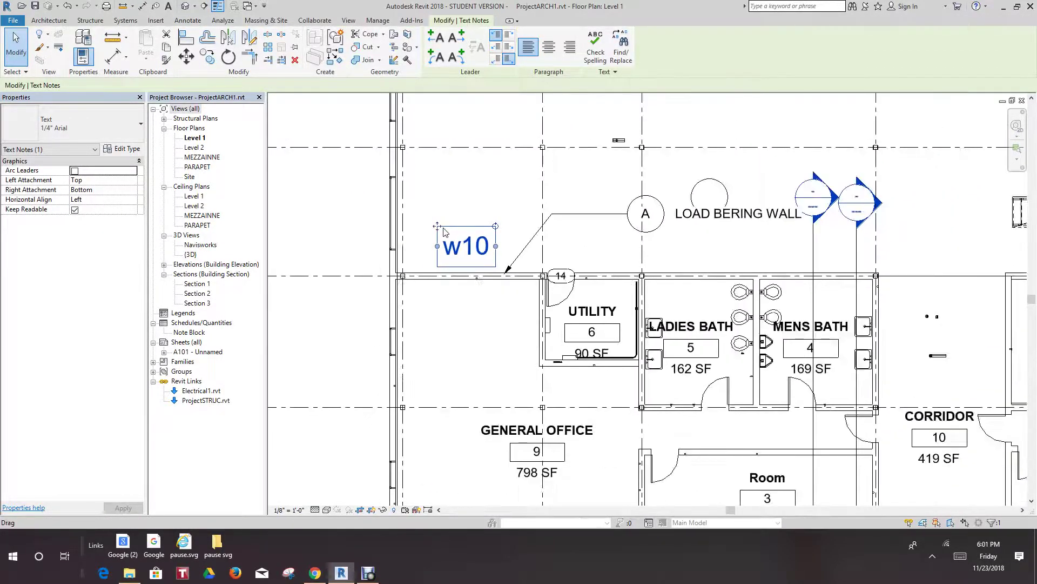
scroll(443, 231, up, 2)
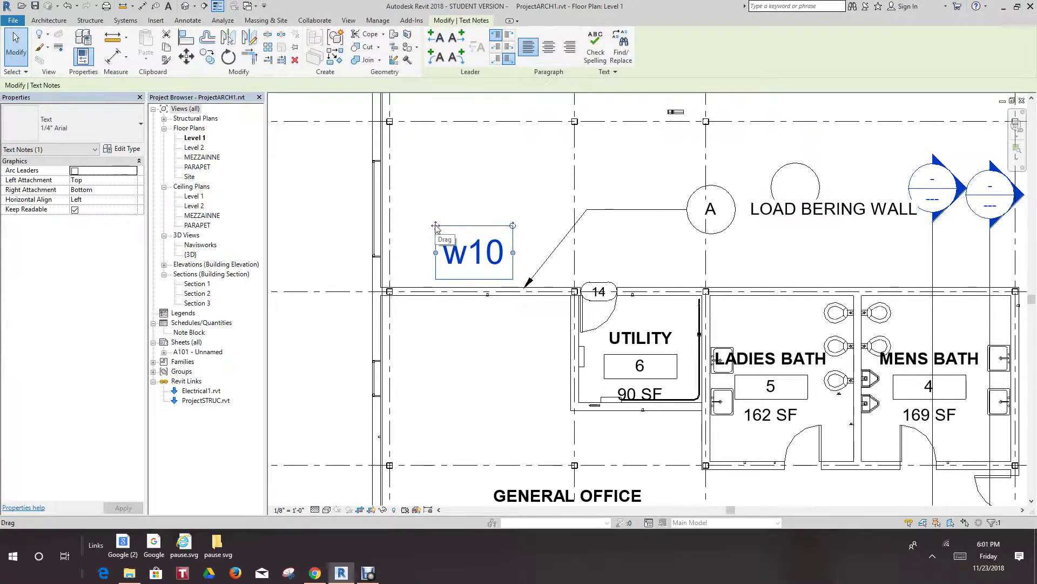
scroll(443, 237, down, 1)
scroll(506, 287, down, 1)
scroll(506, 287, down, 3)
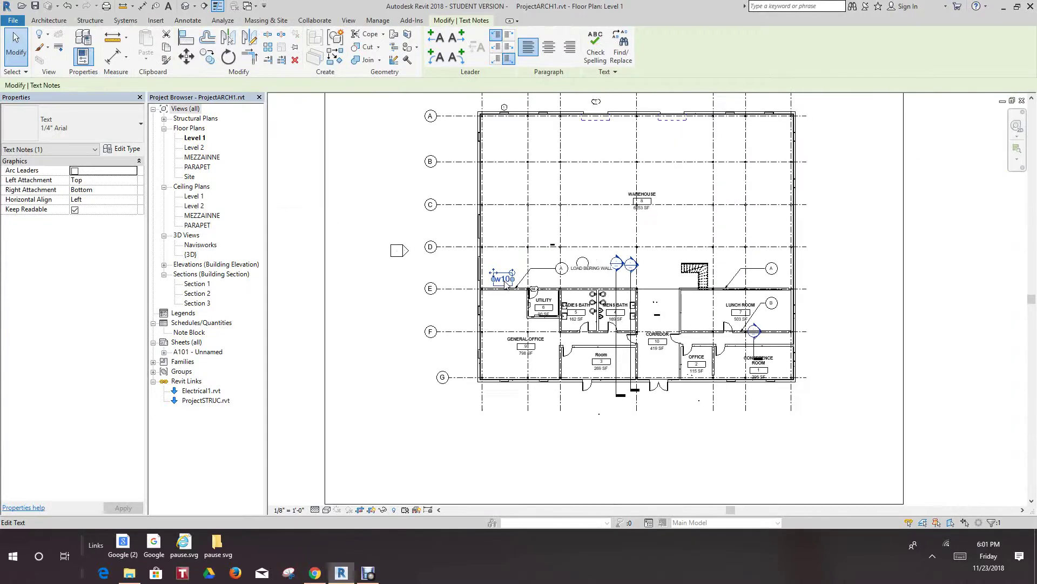
scroll(490, 153, up, 5)
scroll(490, 153, up, 2)
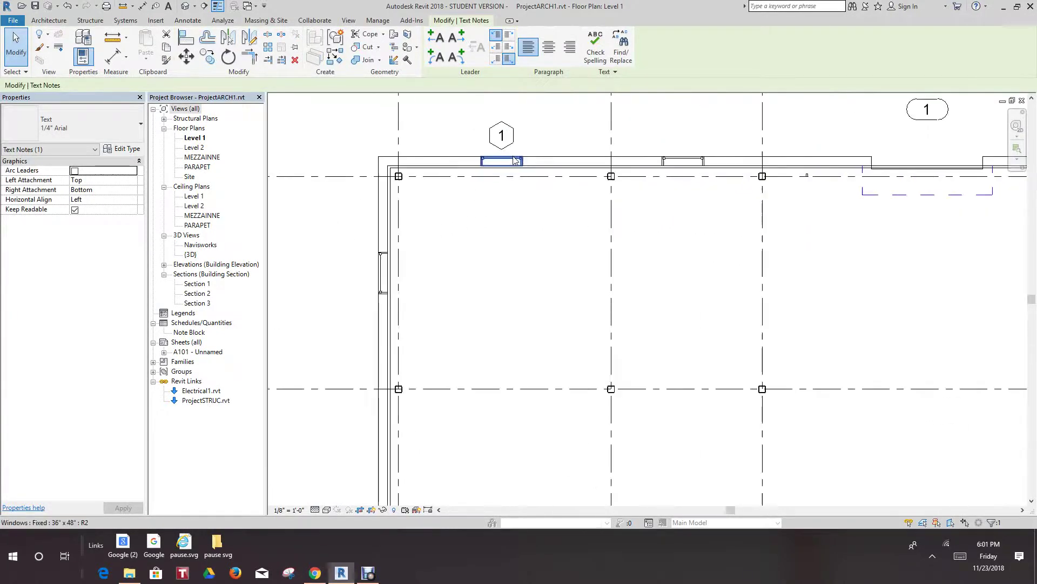
scroll(508, 159, down, 1)
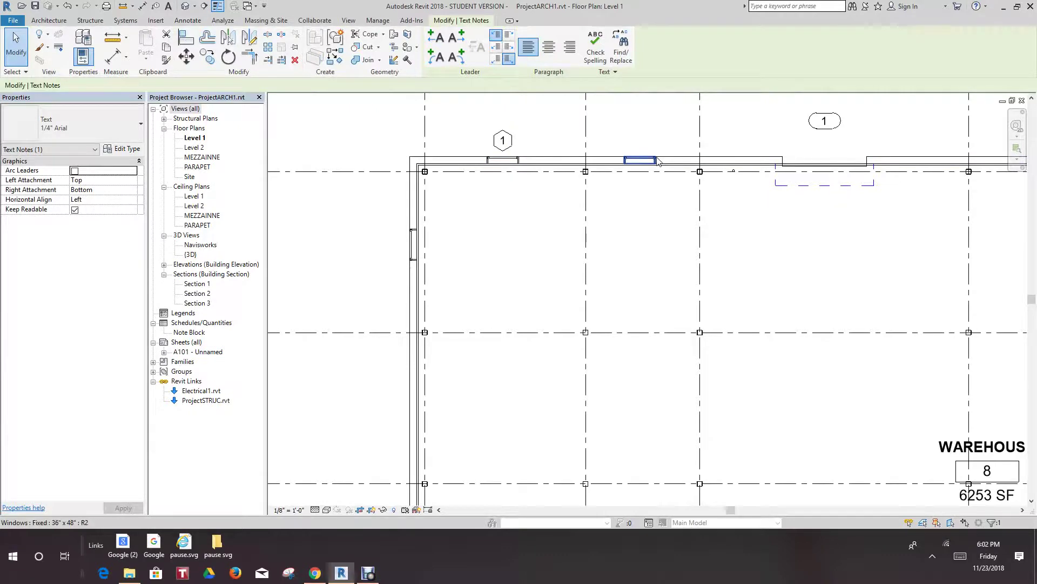
scroll(616, 197, down, 1)
middle_drag(607, 202, 577, 176)
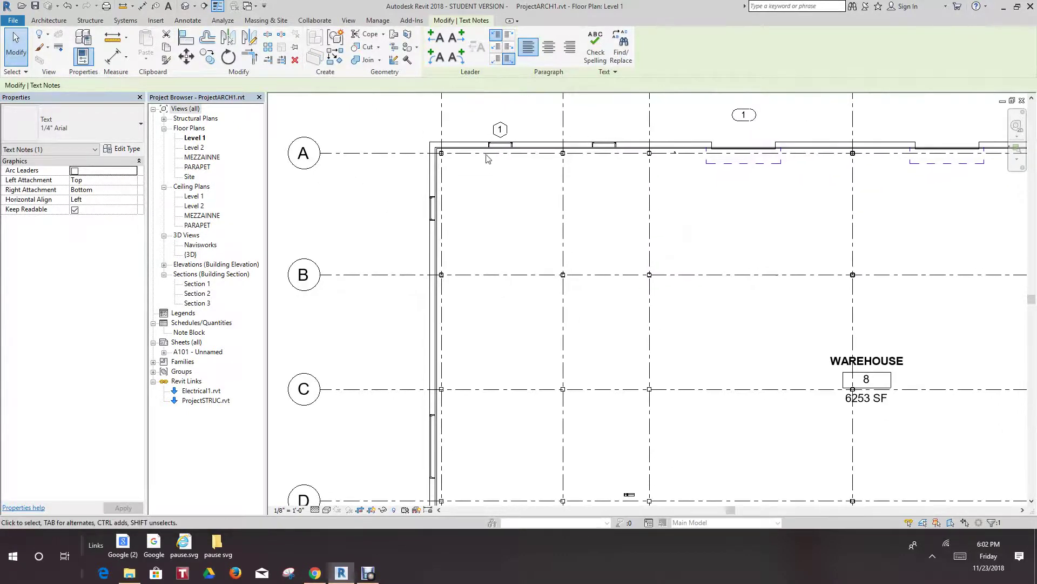
middle_drag(518, 222, 512, 118)
scroll(513, 120, down, 1)
middle_drag(559, 306, 573, 156)
scroll(519, 293, up, 5)
scroll(523, 270, up, 1)
key(Escape)
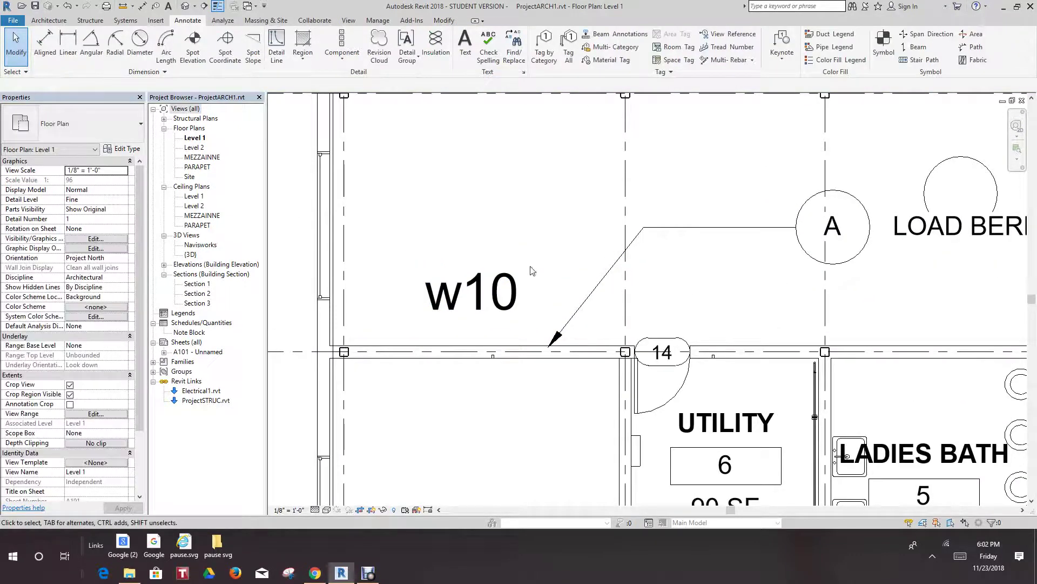
Step: Examine the w10 text note alongside the tag of the Utility room's door
scroll(515, 286, up, 2)
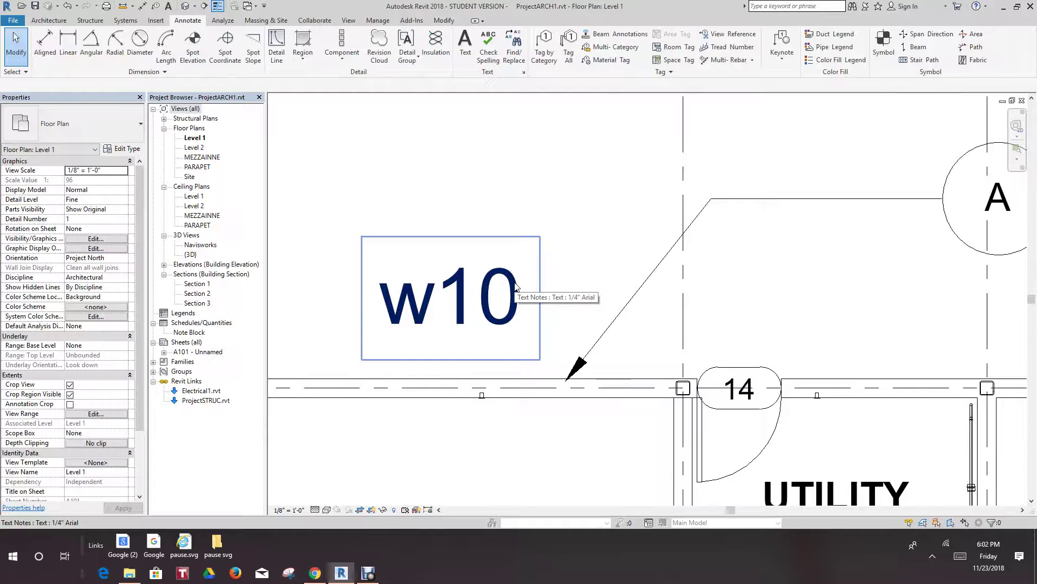
scroll(516, 287, down, 3)
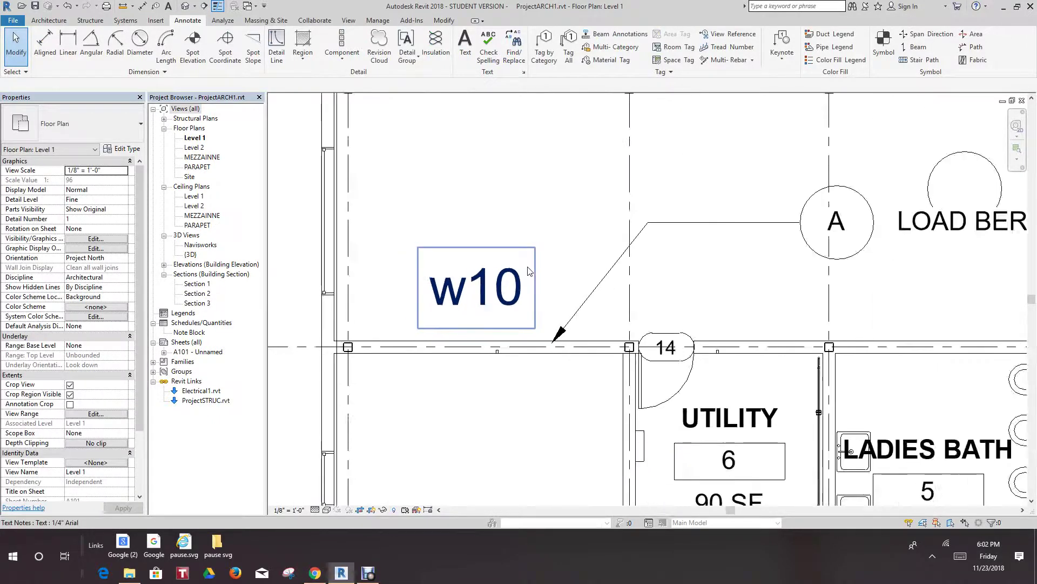
middle_drag(531, 274, 491, 237)
scroll(491, 237, down, 2)
scroll(491, 238, up, 3)
scroll(491, 238, down, 4)
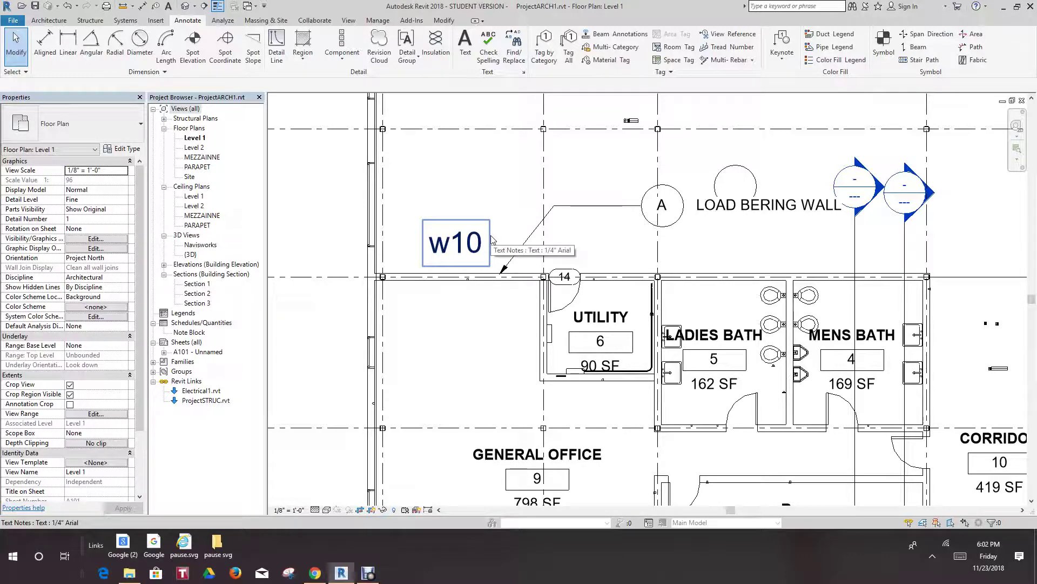
scroll(492, 239, up, 4)
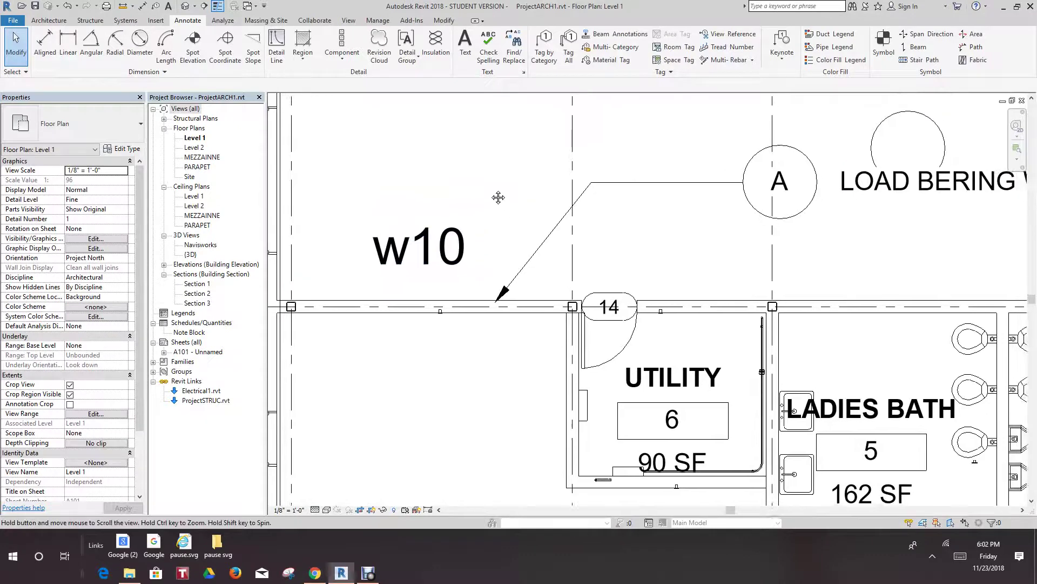
scroll(488, 193, down, 1)
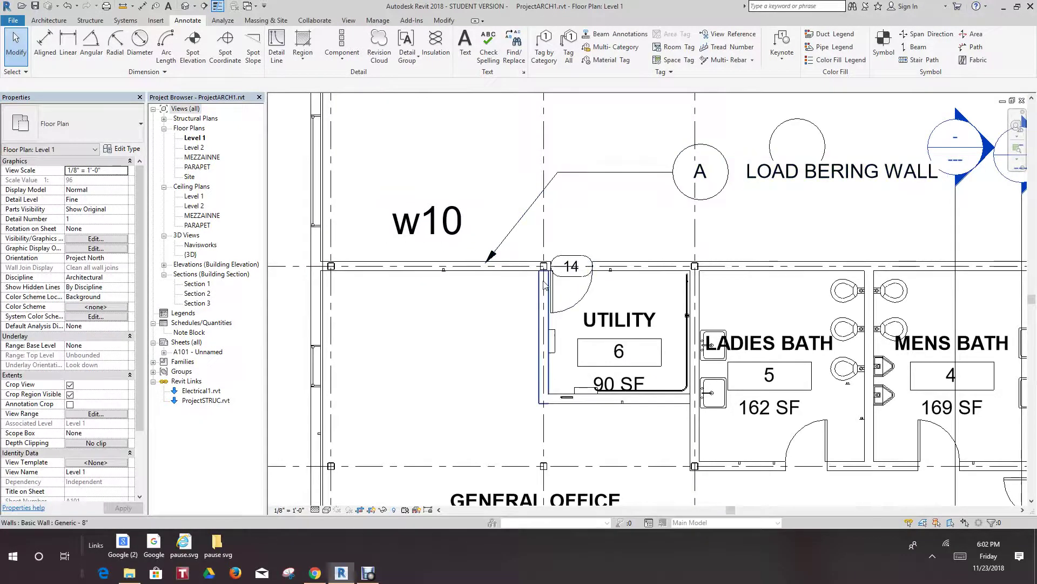
scroll(569, 277, down, 2)
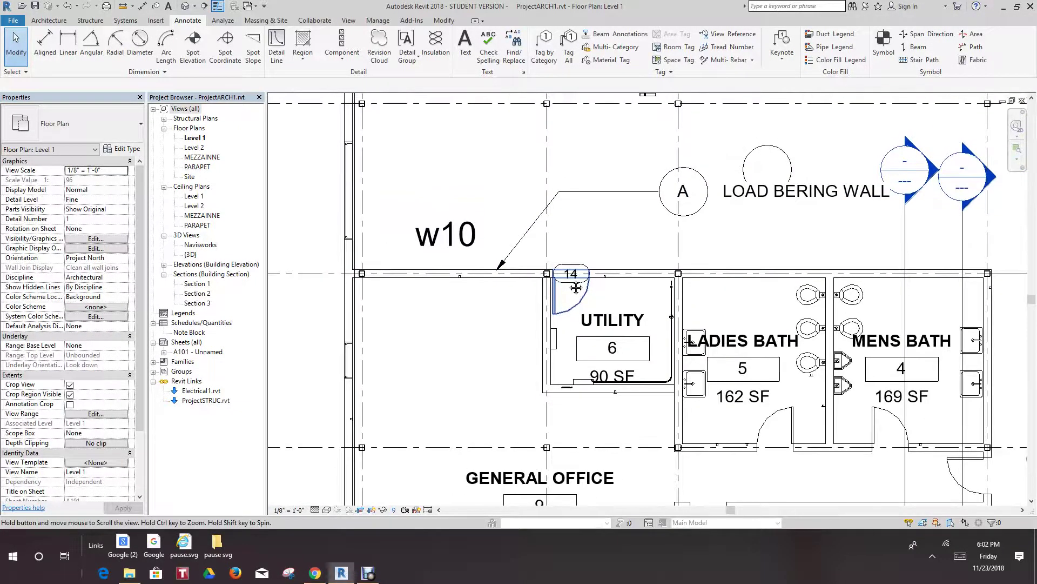
Step: Compare the Utility room's door tag and the w10 text note with the tags along the warehouse's upper wall
scroll(575, 265, down, 3)
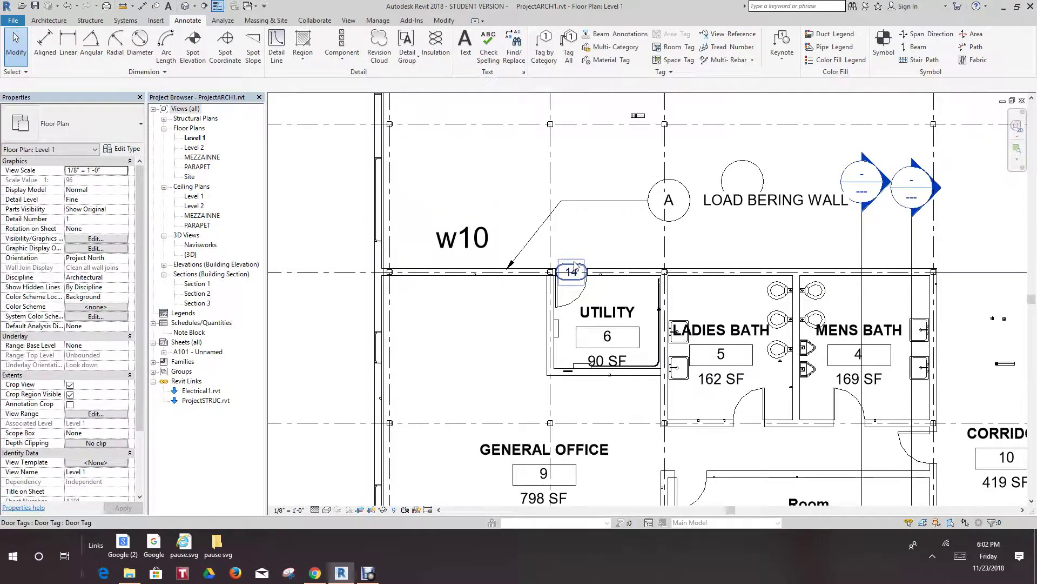
middle_drag(527, 246, 385, 450)
scroll(385, 450, down, 1)
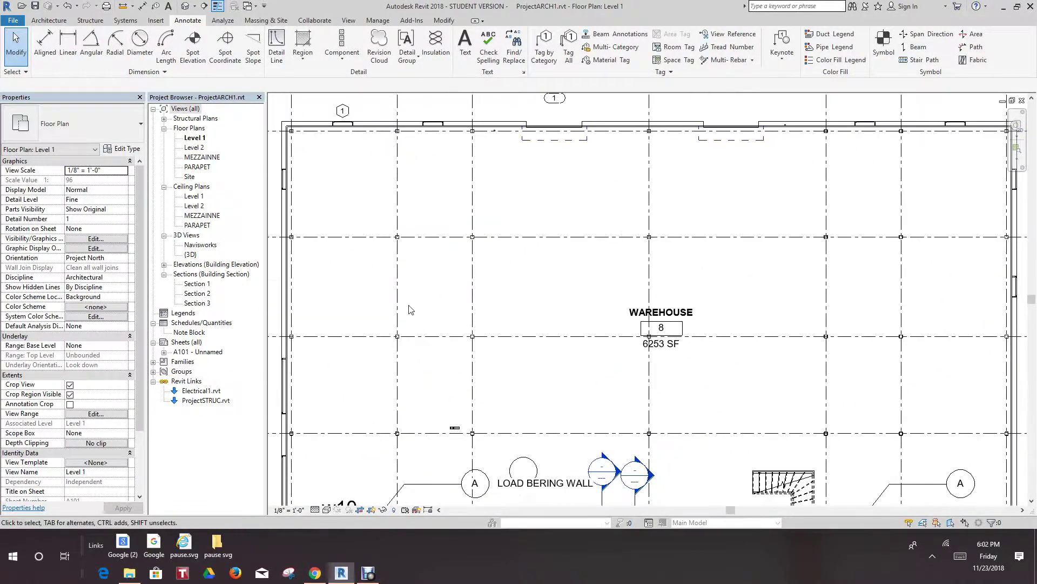
middle_drag(418, 315, 456, 377)
middle_drag(593, 228, 647, 163)
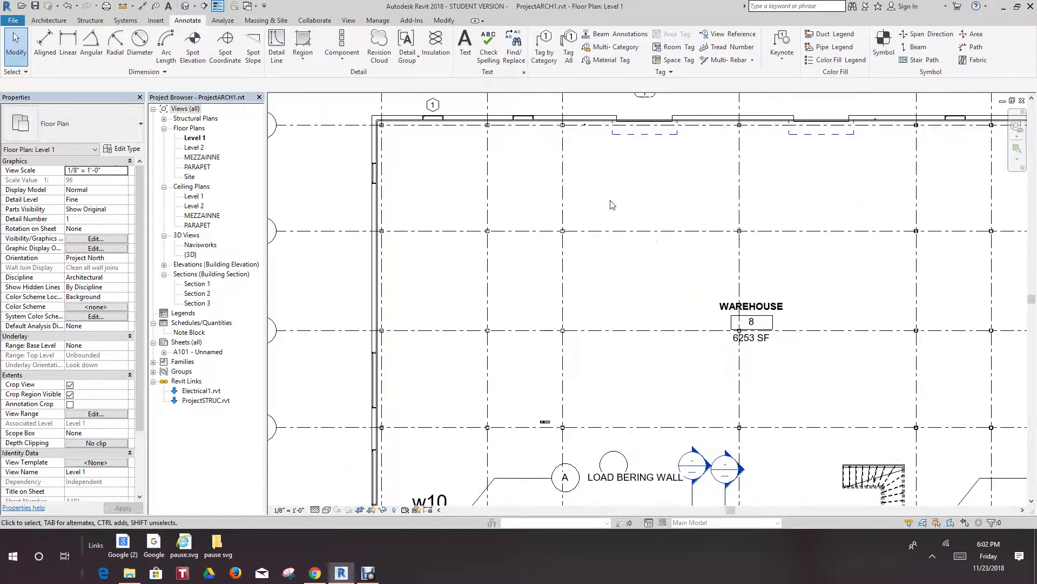
scroll(611, 203, down, 1)
middle_drag(616, 211, 625, 136)
scroll(477, 360, up, 3)
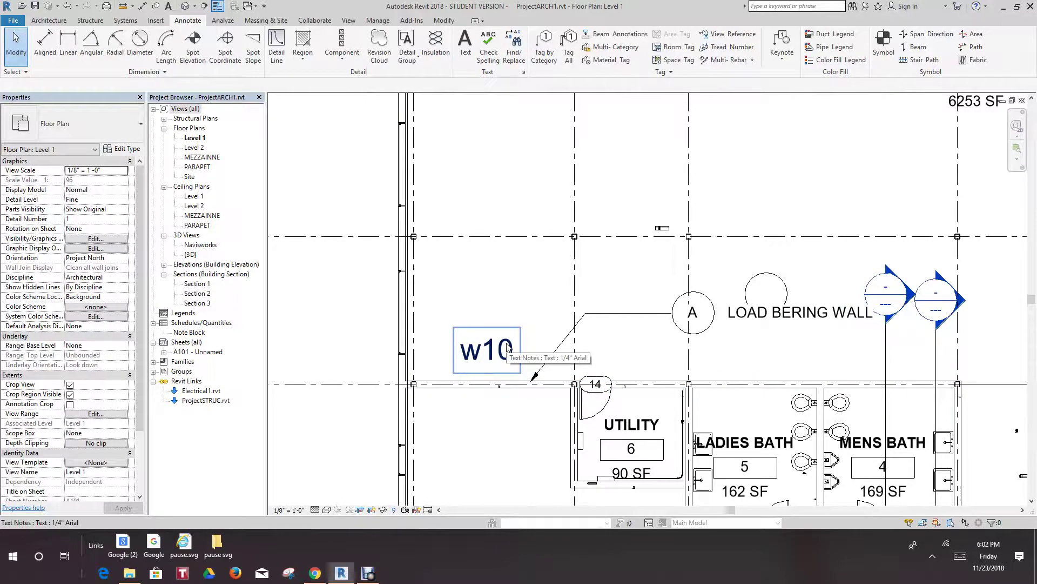
Step: Delete the w10 text note above the wall along grid E
click(508, 349)
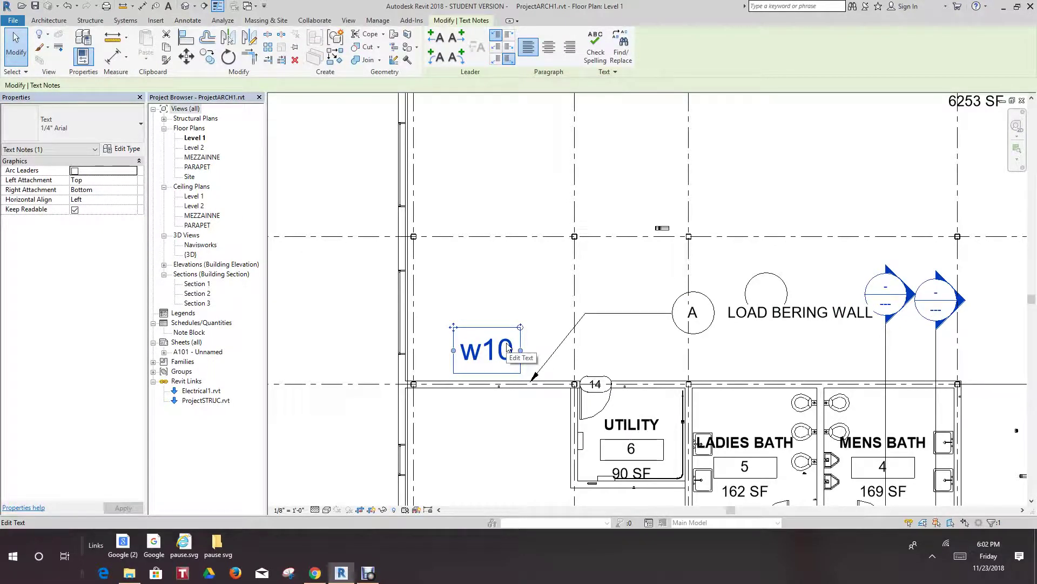
right_click(509, 348)
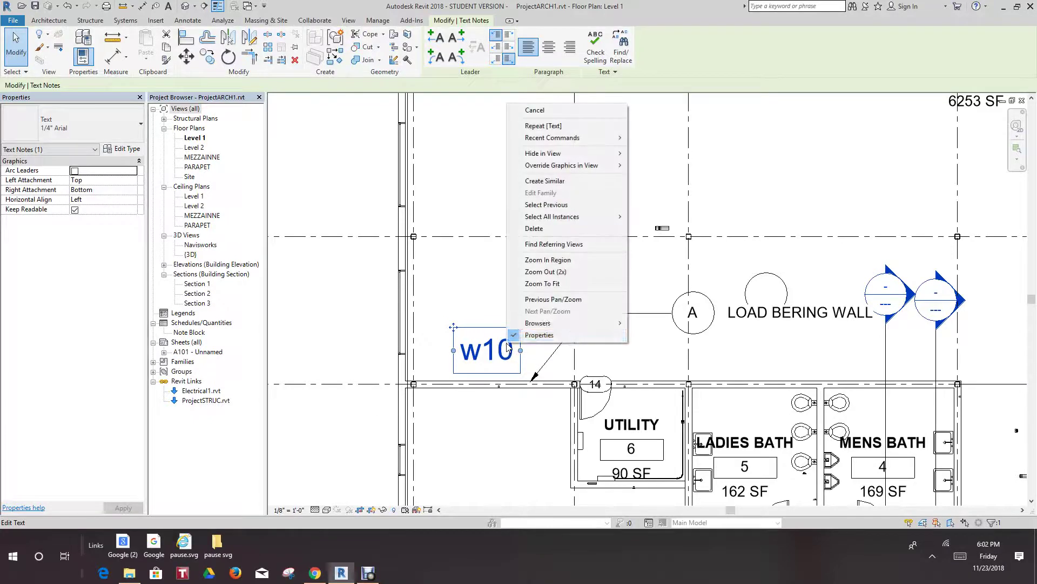
click(542, 228)
Step: Examine the Utility room's door tag and the room tags with areas between grids E and G
scroll(611, 269, down, 1)
scroll(611, 269, down, 2)
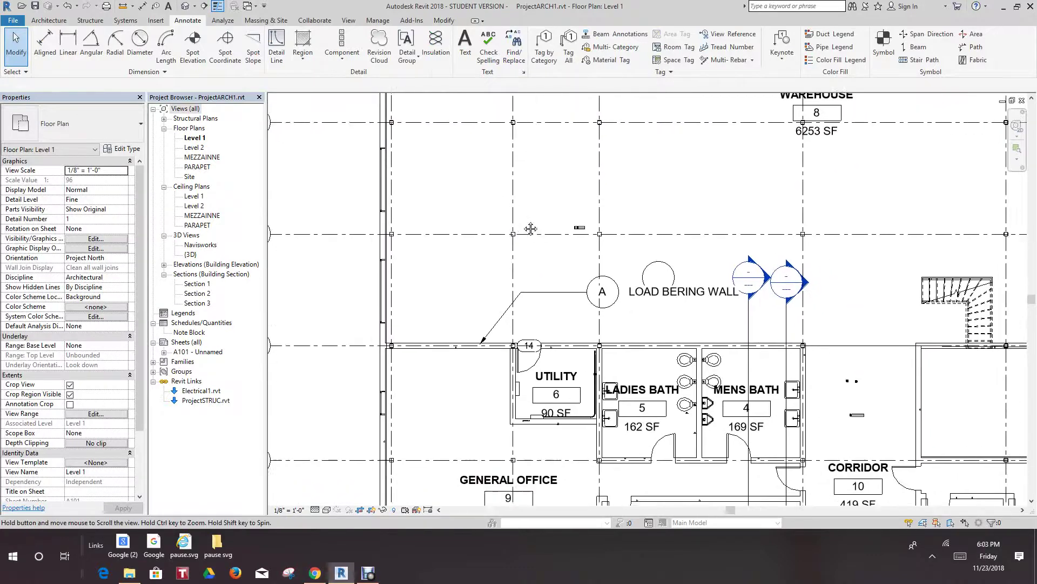
scroll(537, 307, up, 4)
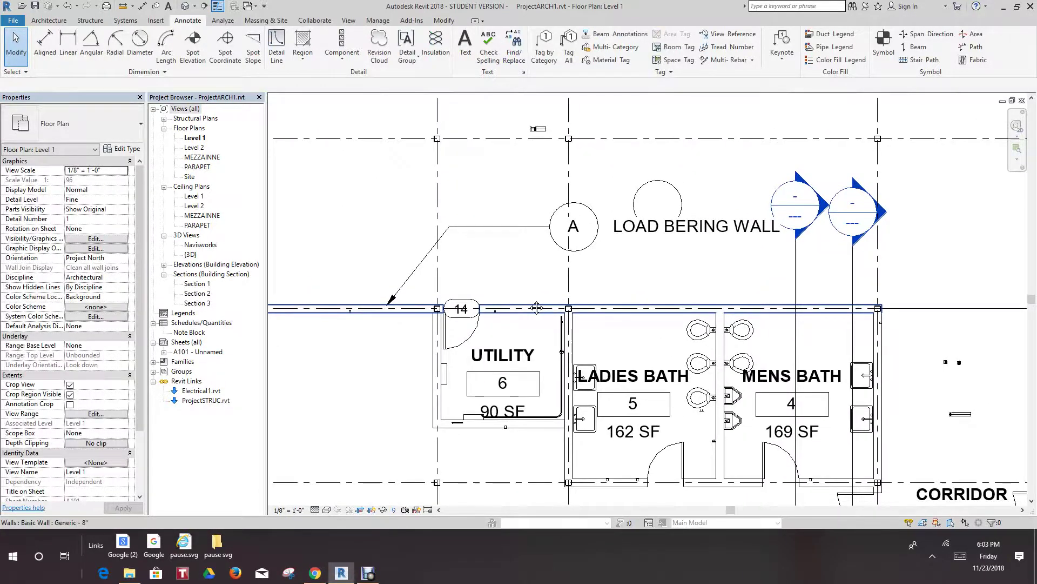
scroll(537, 308, down, 1)
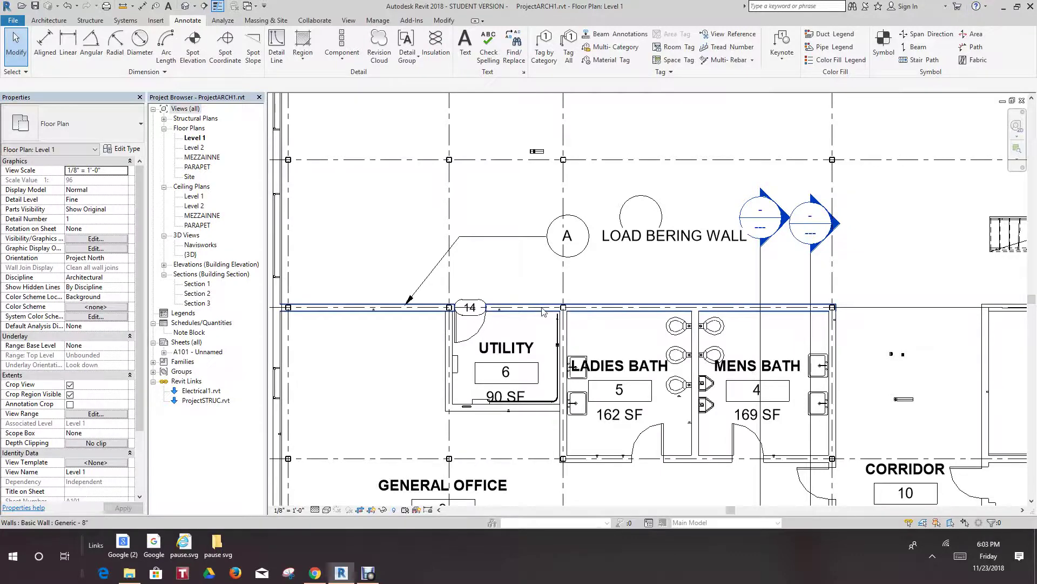
scroll(535, 328, down, 2)
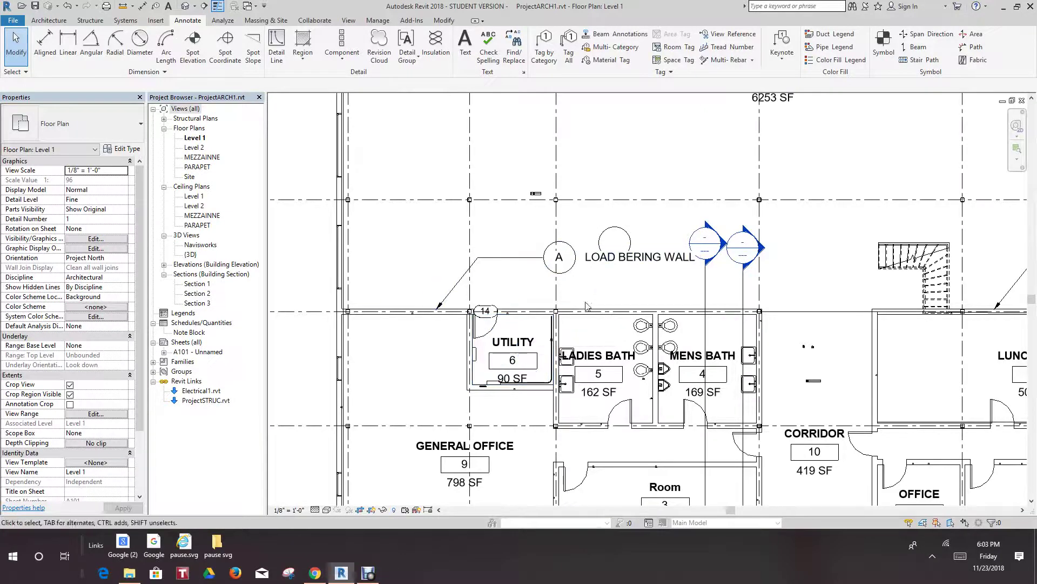
scroll(535, 328, down, 2)
scroll(603, 323, up, 1)
scroll(597, 324, up, 2)
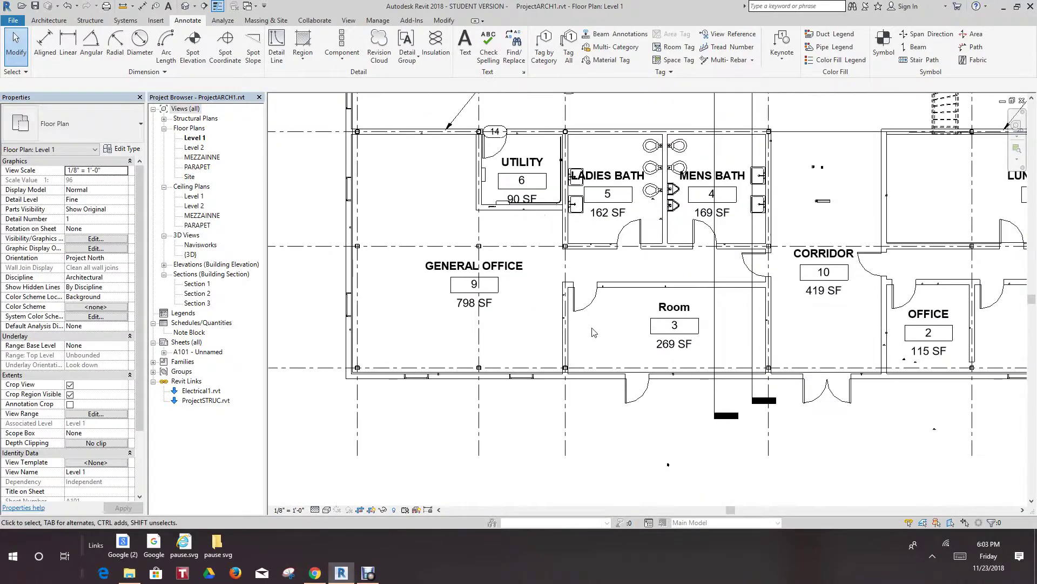
middle_drag(593, 328, 615, 406)
scroll(593, 341, down, 2)
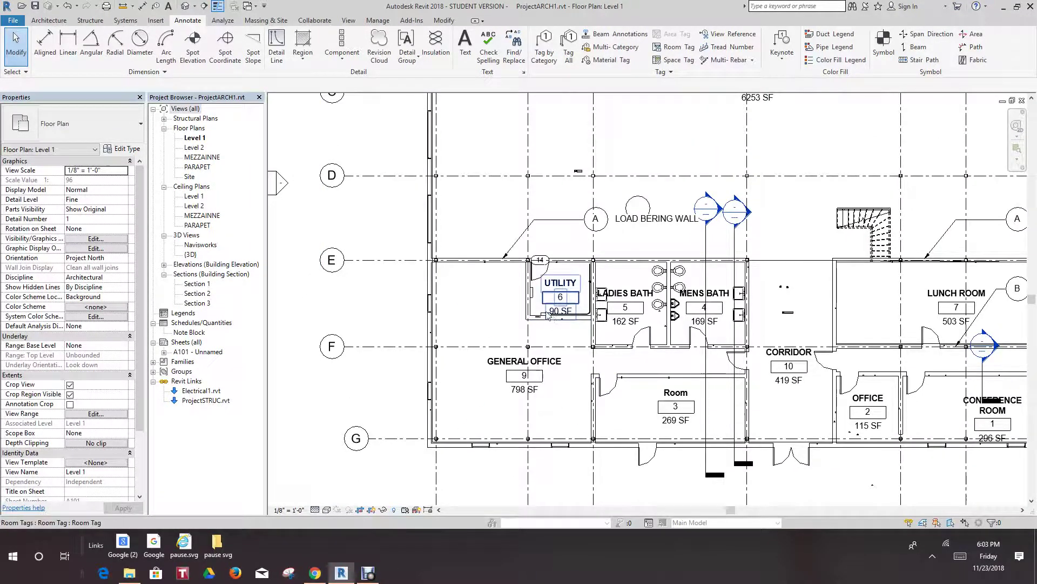
scroll(544, 305, down, 1)
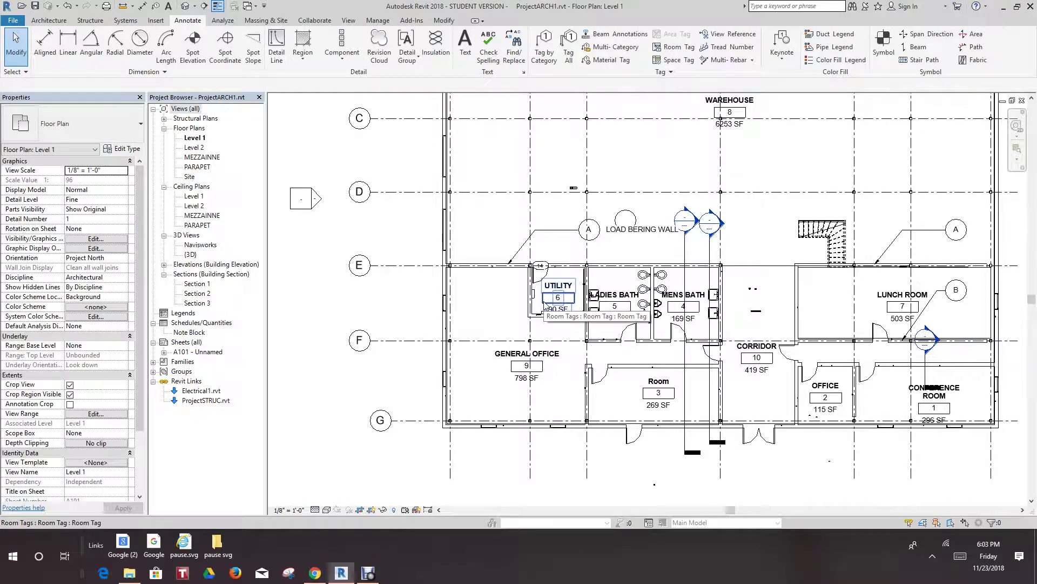
Step: Examine the General Office room tag and the window and overhead door tags along grid A
scroll(527, 376, up, 5)
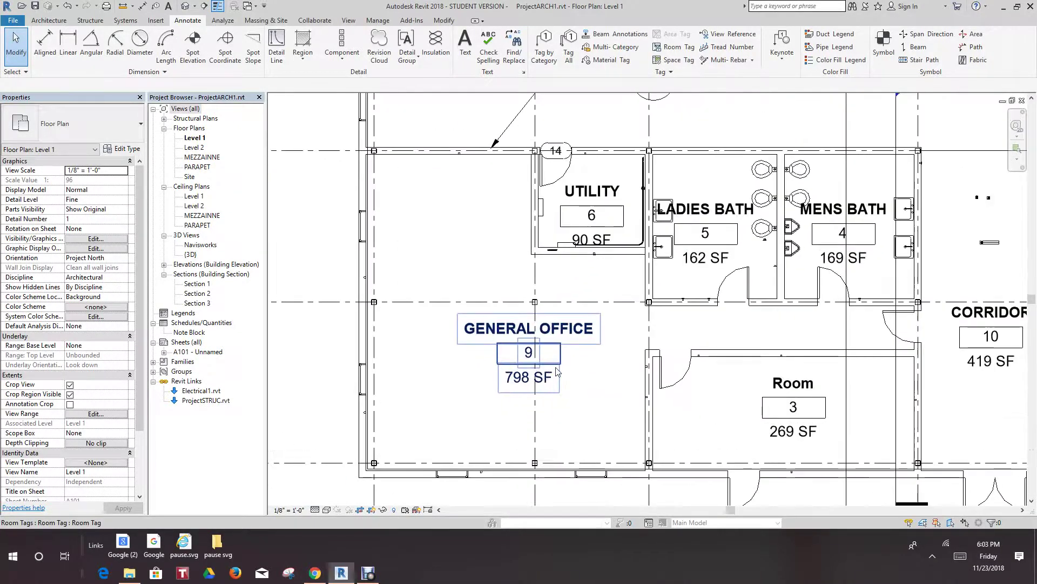
scroll(592, 359, down, 2)
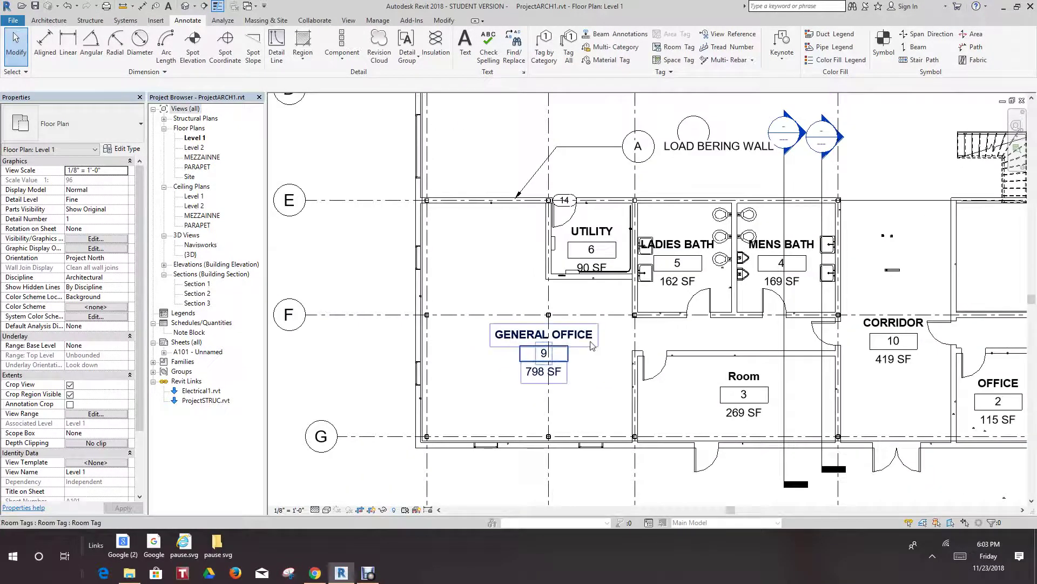
scroll(445, 396, up, 2)
middle_drag(433, 373, 461, 370)
scroll(429, 393, down, 4)
scroll(462, 370, down, 8)
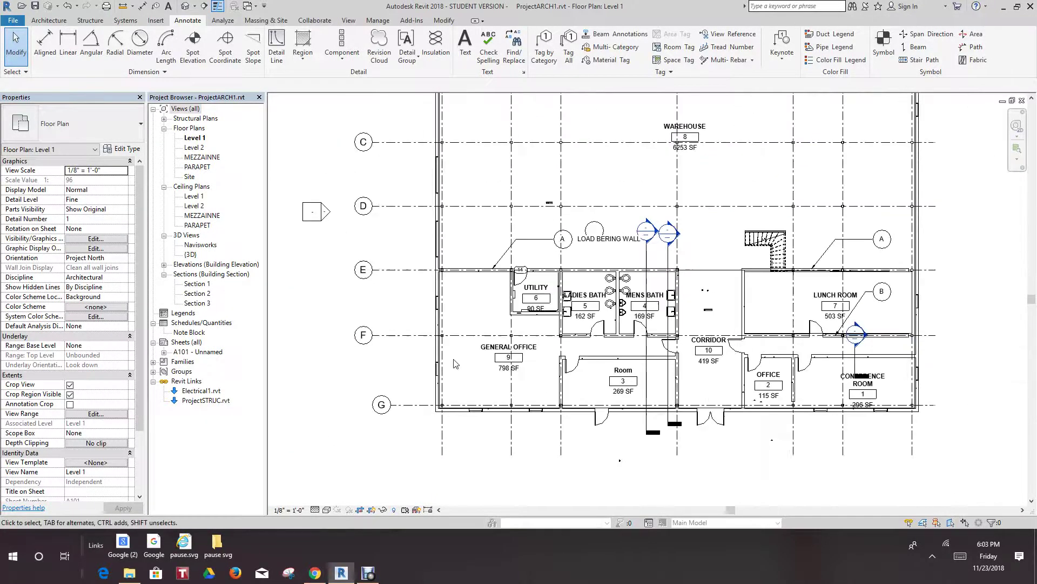
scroll(503, 270, up, 8)
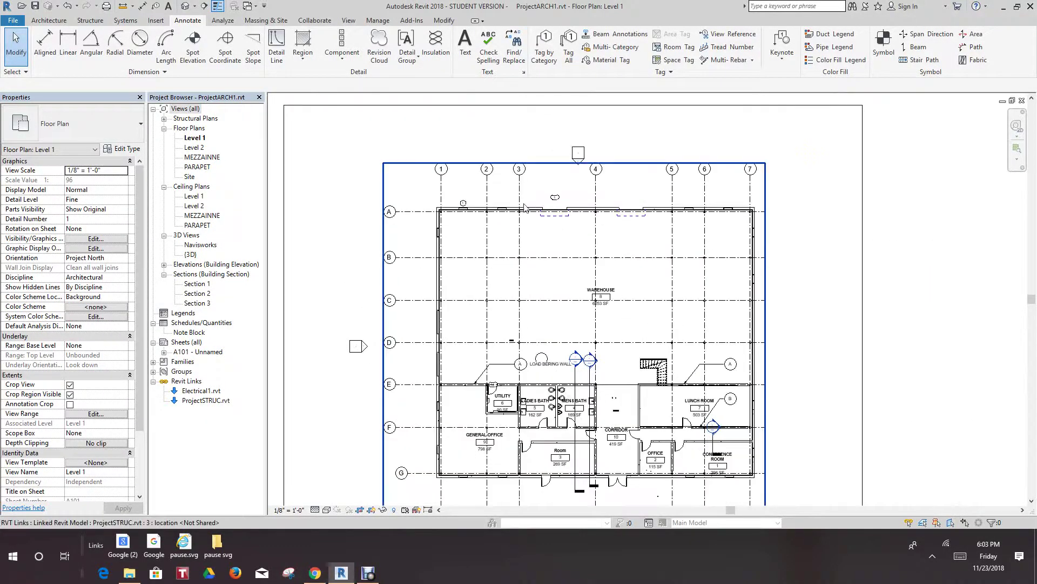
scroll(628, 226, down, 4)
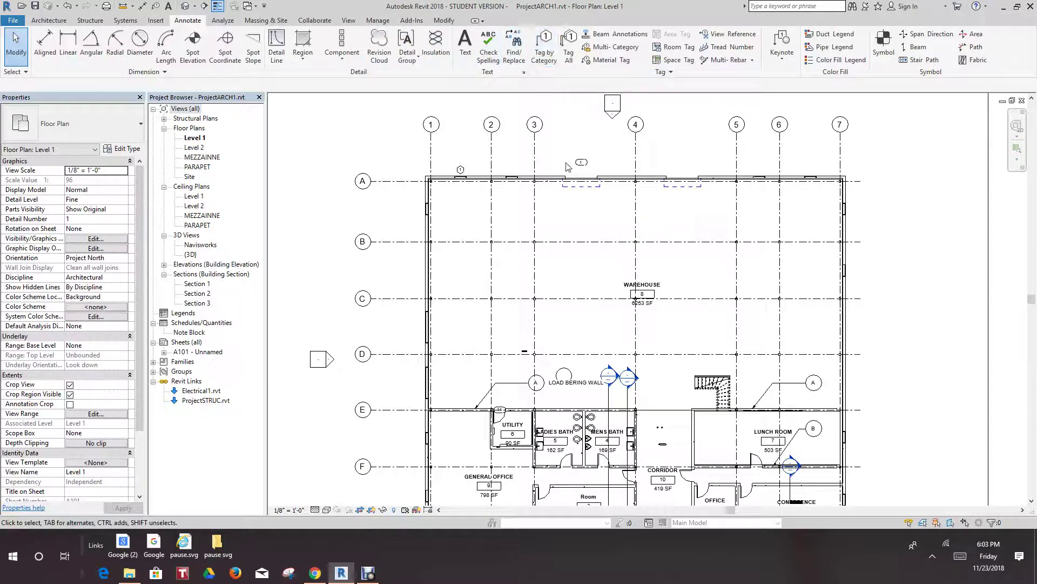
scroll(547, 228, up, 3)
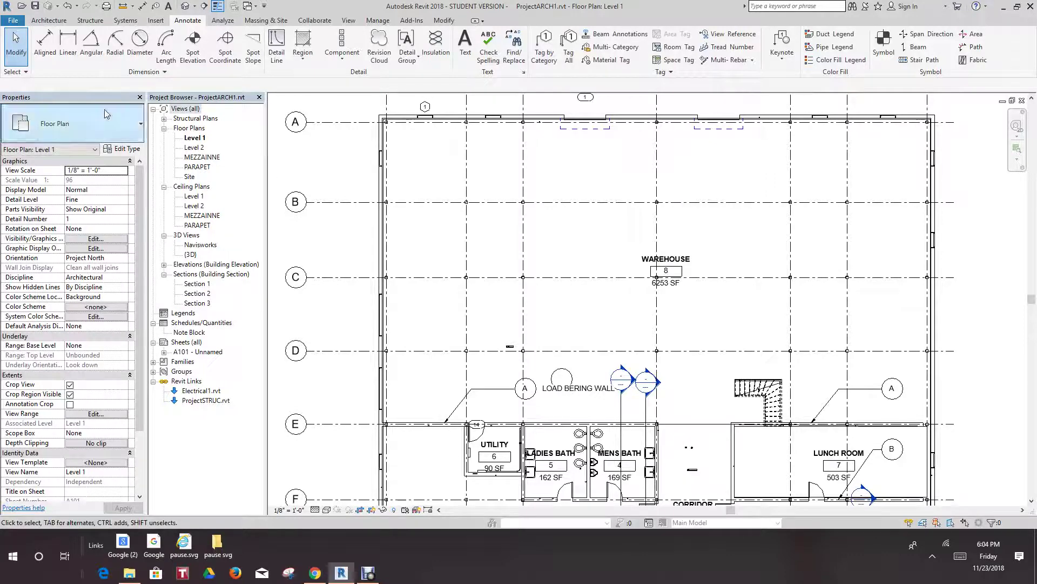
Step: Place a 36" x 84" Single-Flush door with Tag on Placement in the Lunch Room's upper wall, about 8' from its right end
click(51, 21)
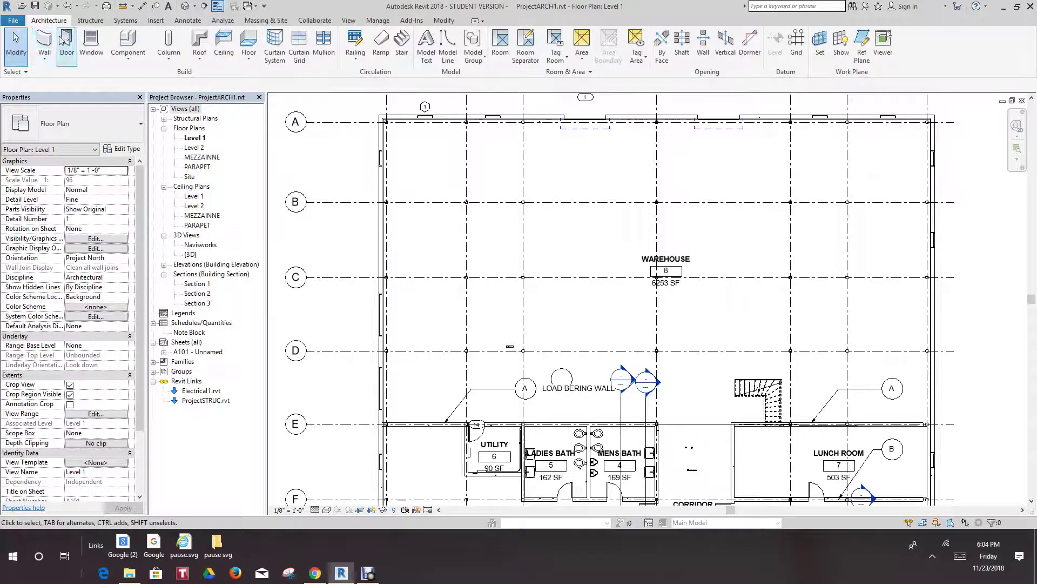
click(67, 43)
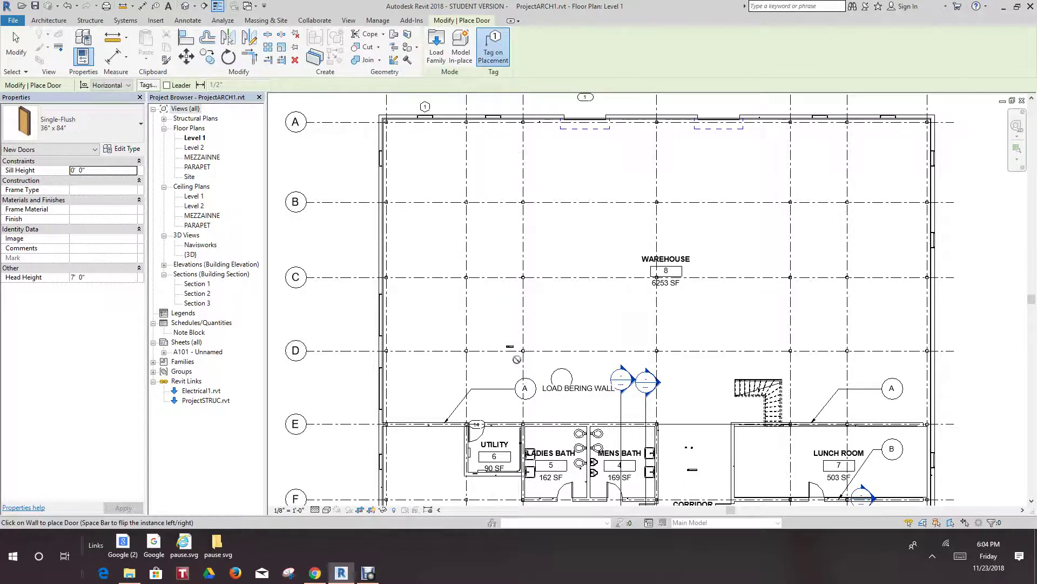
scroll(385, 355, down, 1)
middle_drag(415, 354, 520, 125)
scroll(526, 298, up, 1)
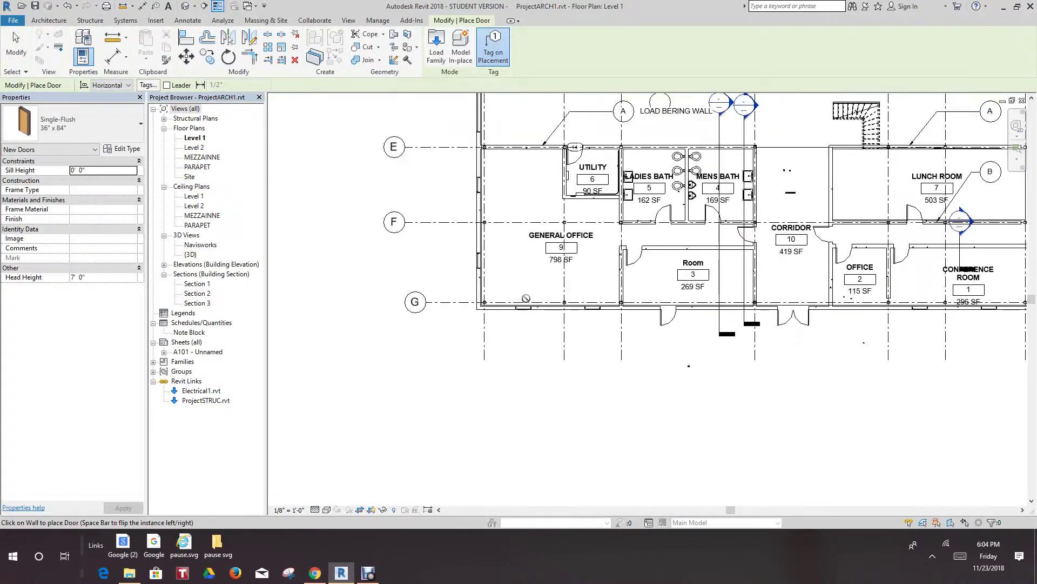
scroll(526, 298, up, 1)
middle_drag(555, 229, 509, 335)
middle_drag(600, 307, 481, 355)
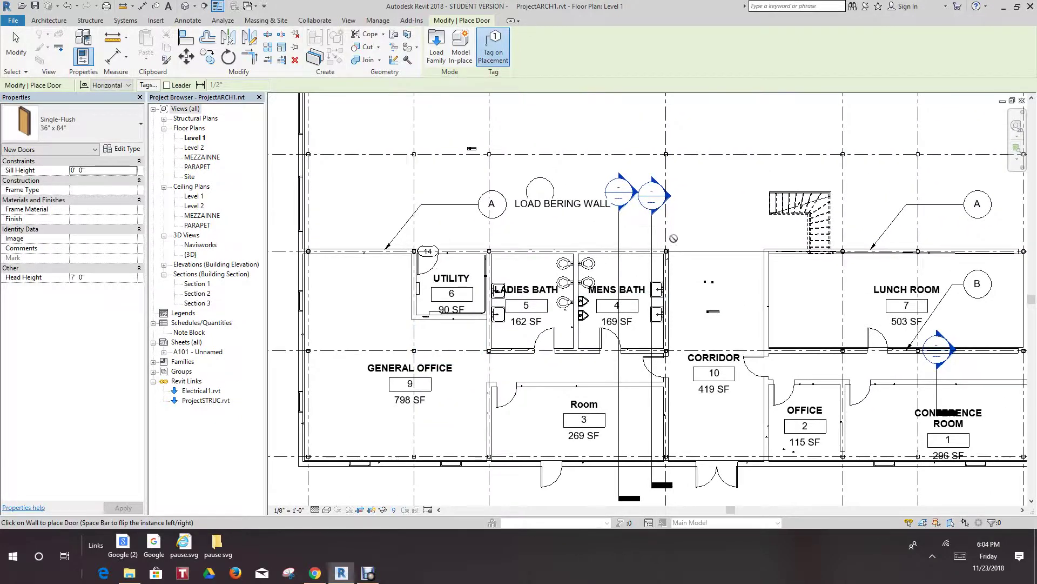
scroll(689, 238, up, 2)
middle_drag(738, 244, 459, 321)
scroll(460, 321, down, 1)
scroll(729, 298, up, 2)
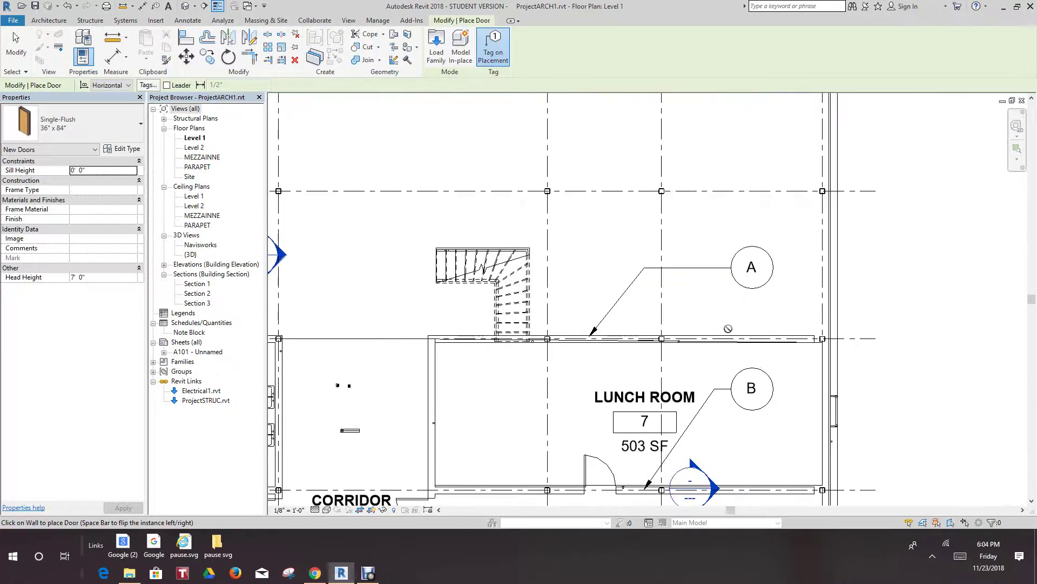
scroll(711, 371, up, 1)
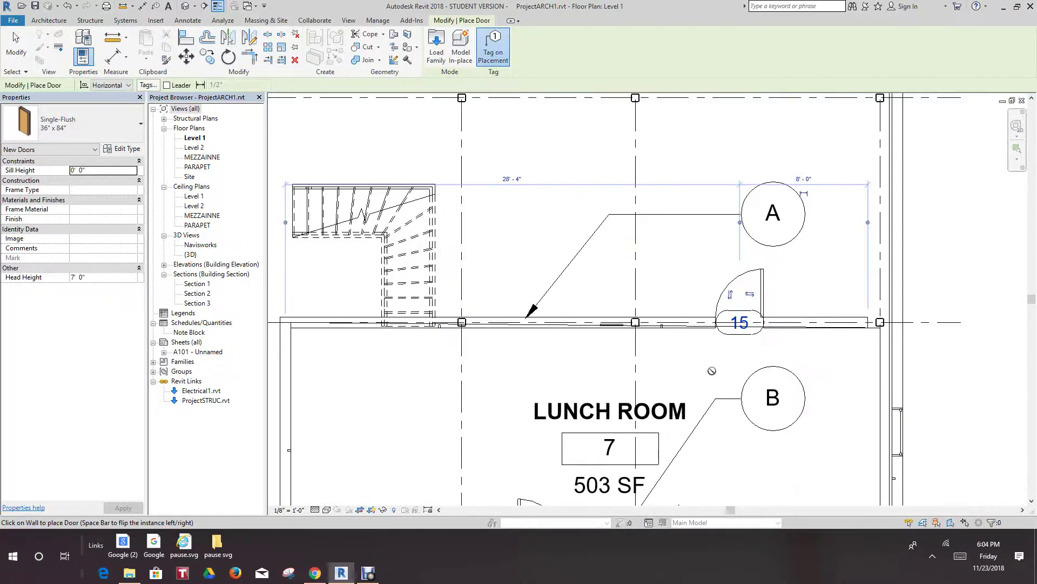
middle_drag(712, 371, 708, 367)
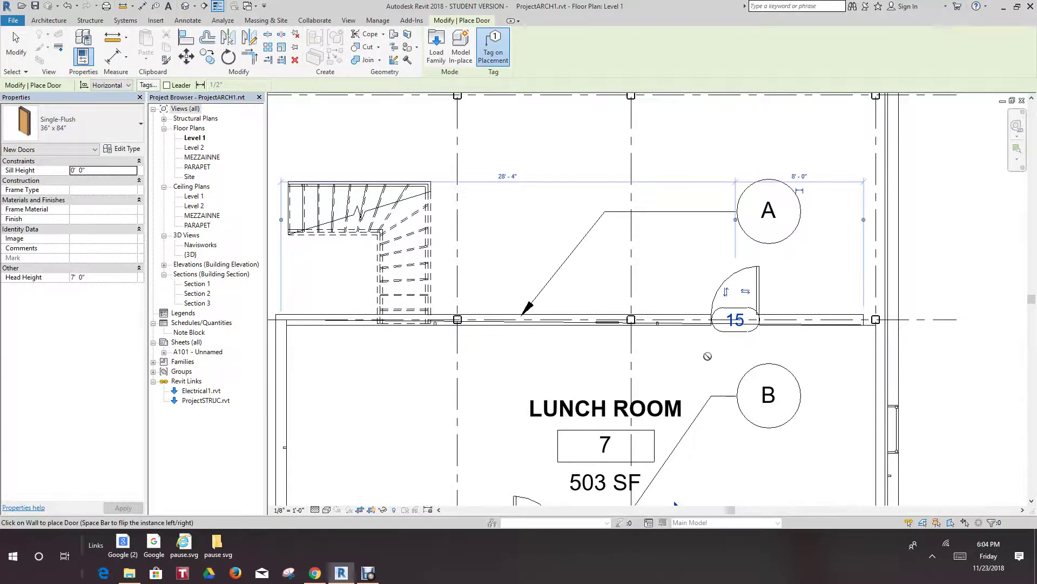
scroll(705, 351, down, 2)
right_click(667, 361)
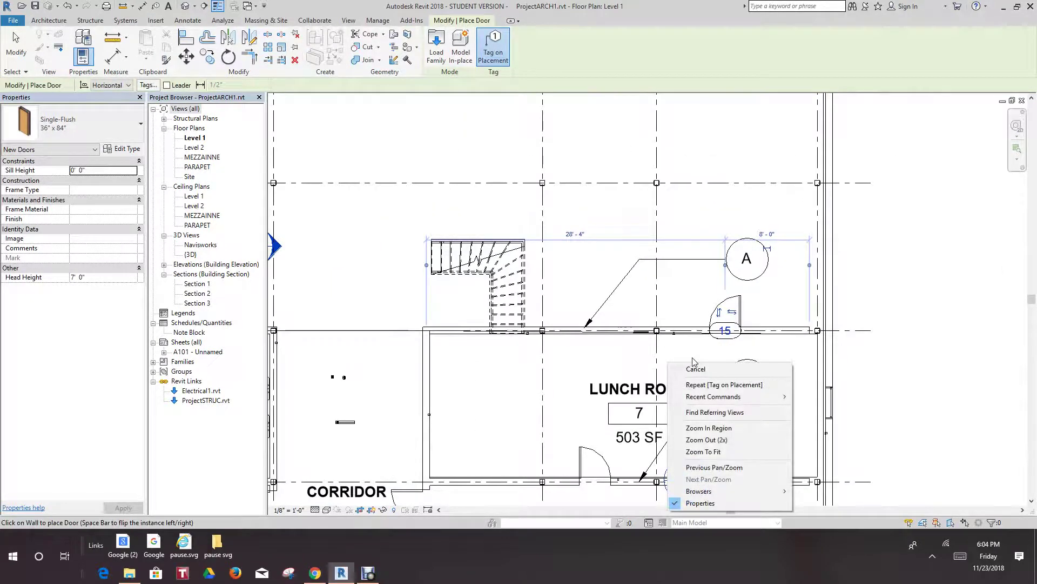
click(698, 369)
Step: Place a second tagged 36" x 84" Single-Flush door about 5' right of door 15 and leave the Door command
scroll(701, 333, down, 1)
middle_drag(700, 345, 678, 319)
scroll(621, 331, up, 2)
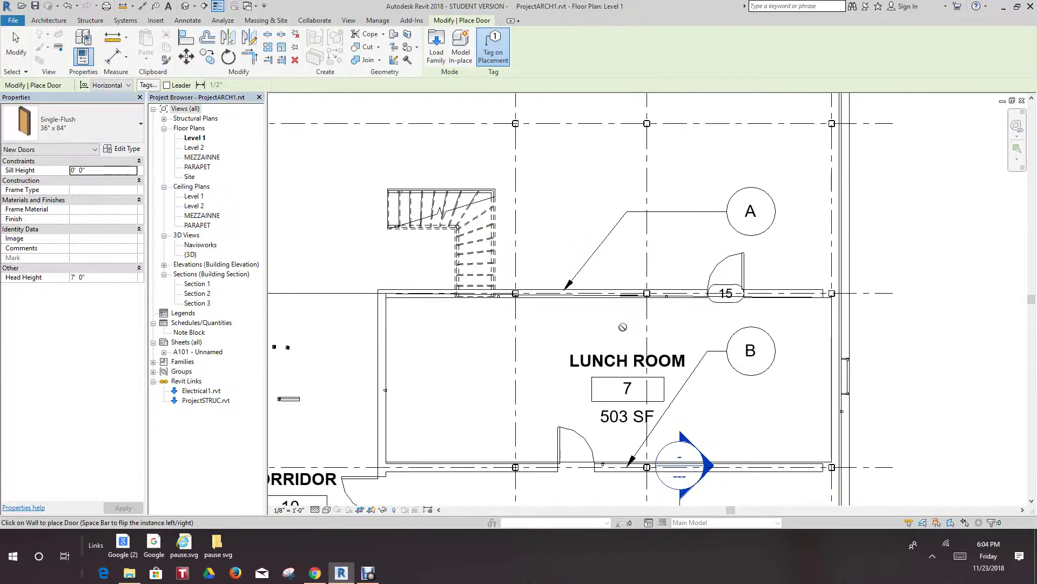
scroll(637, 341, down, 1)
middle_drag(661, 359, 691, 209)
scroll(691, 209, up, 2)
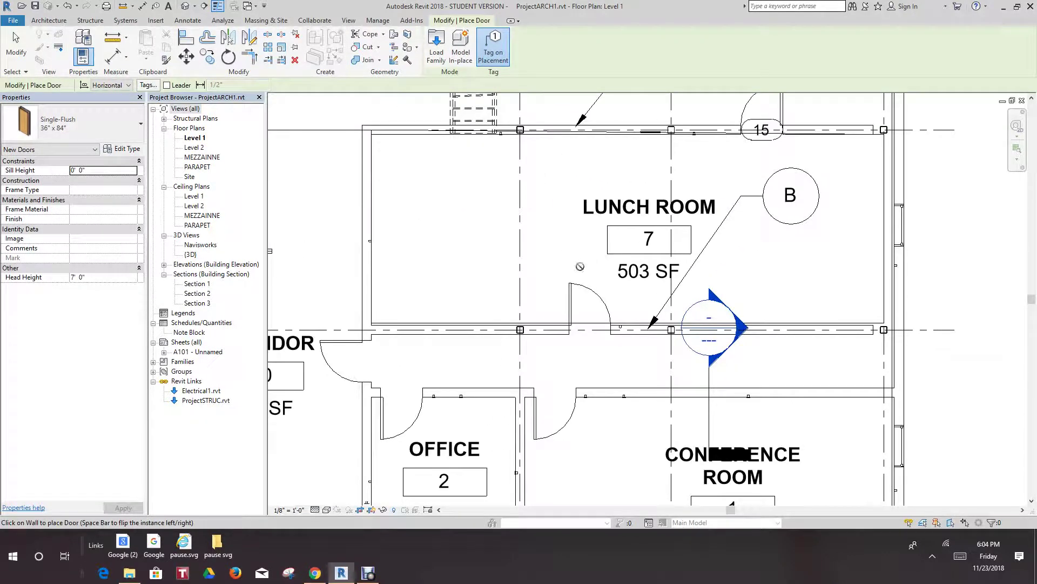
middle_drag(832, 148, 767, 256)
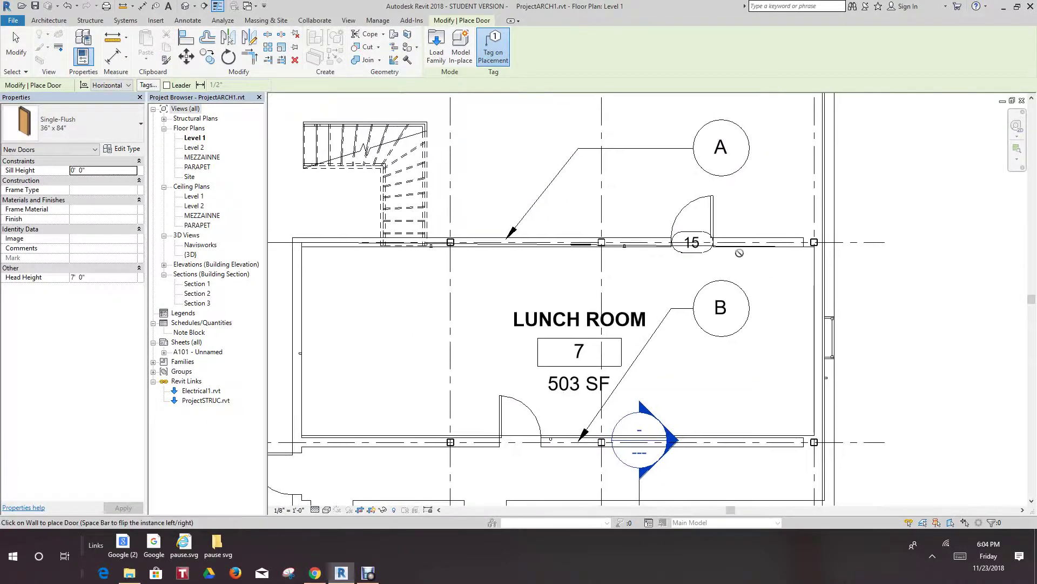
scroll(740, 238, up, 3)
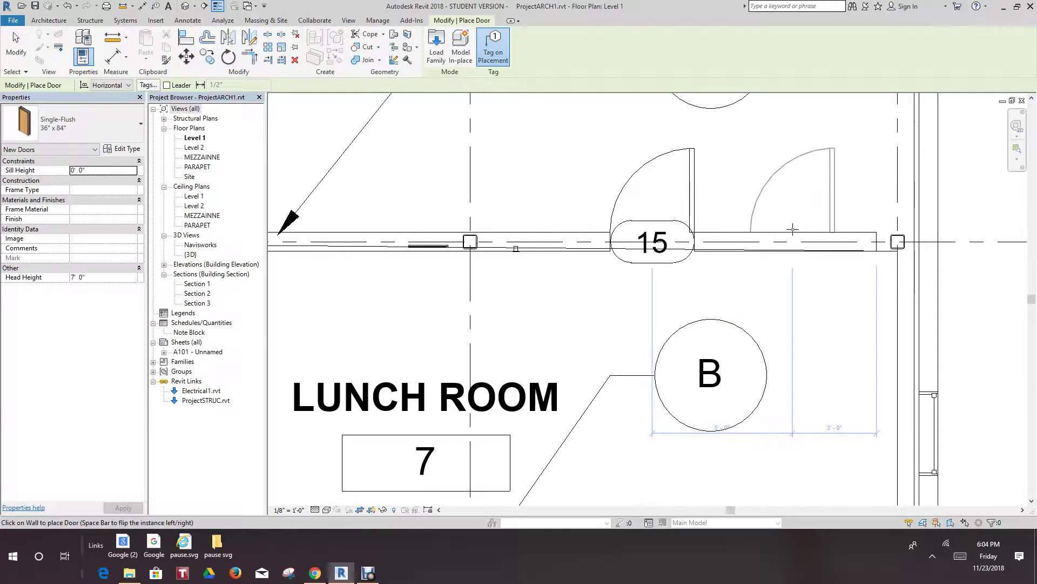
click(792, 237)
right_click(835, 316)
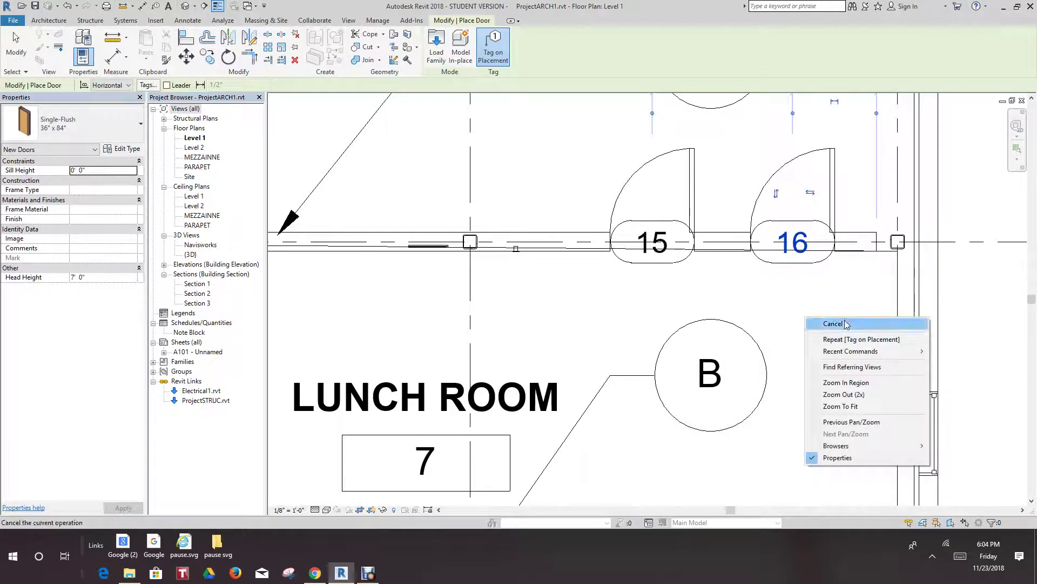
click(834, 323)
right_click(842, 191)
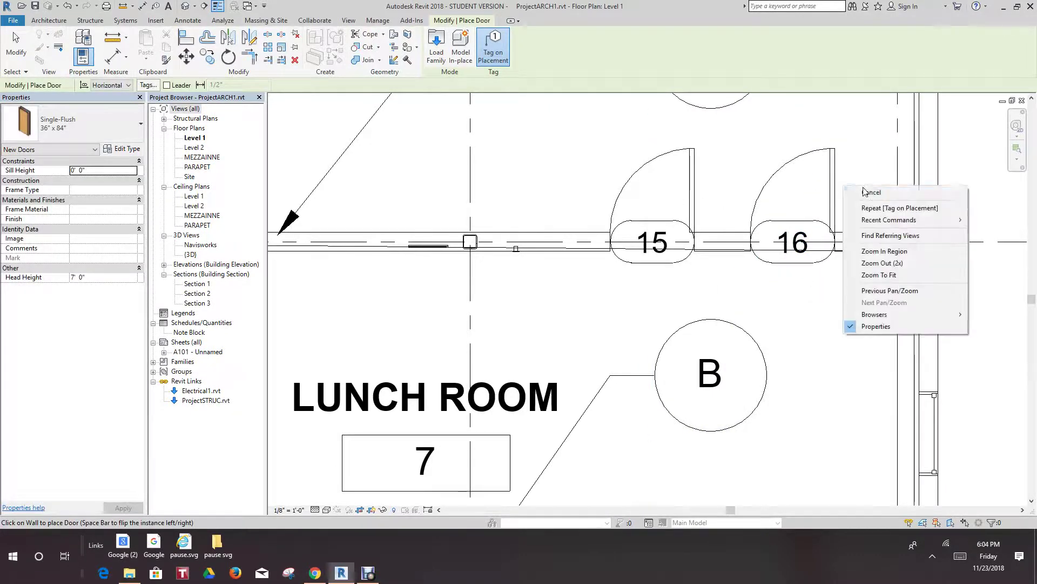
click(871, 193)
Step: Select the rightmost door in the Lunch Room's upper wall and examine its tag and Mark property
click(831, 212)
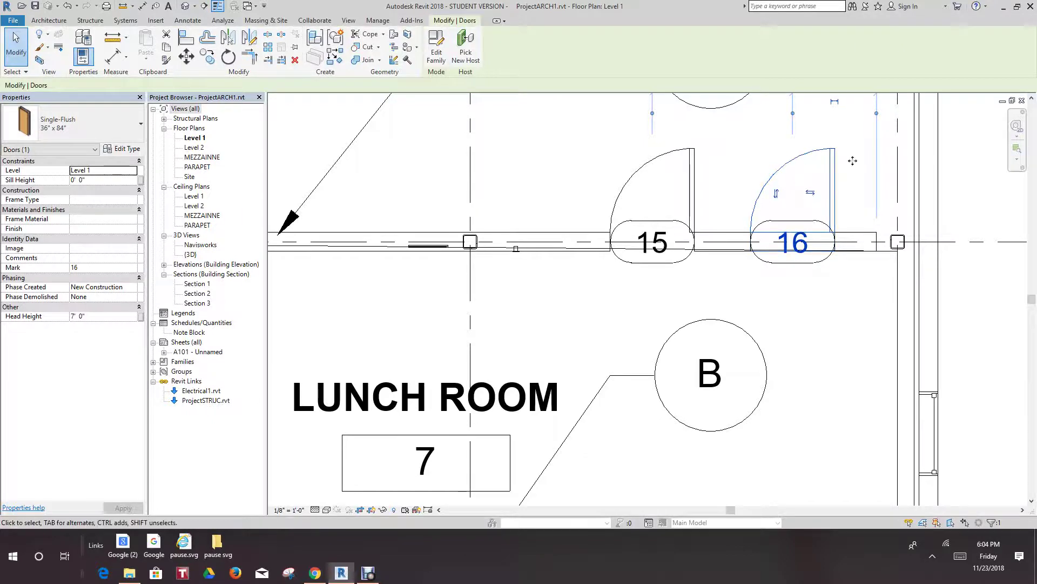
scroll(831, 212, down, 3)
scroll(804, 218, down, 3)
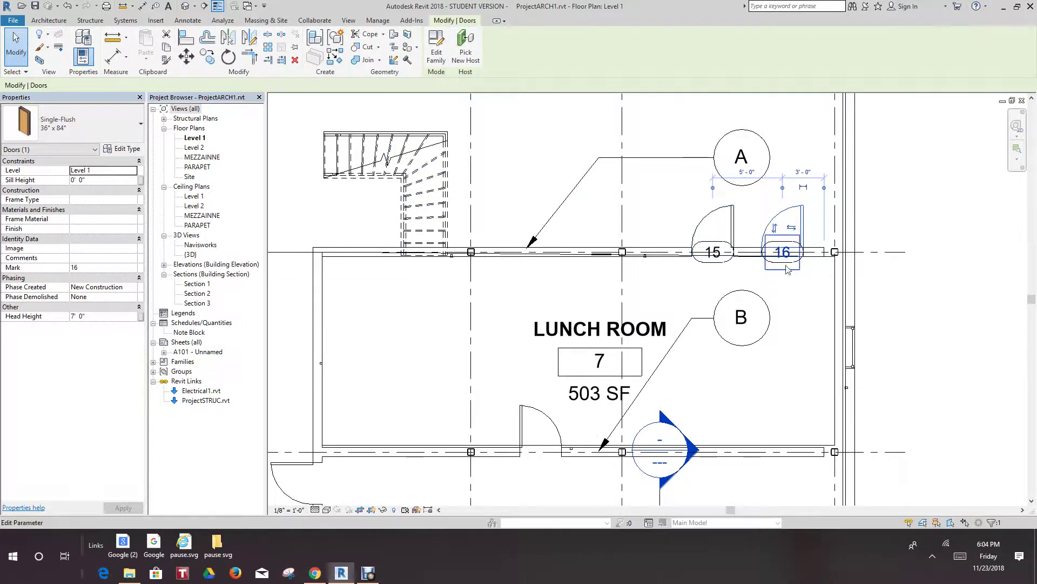
Step: Place a tagged 36" x 84" Single-Flush door with a tag leader in the Lunch Room's upper wall, about 14'-10" left of door 15
click(791, 287)
click(803, 227)
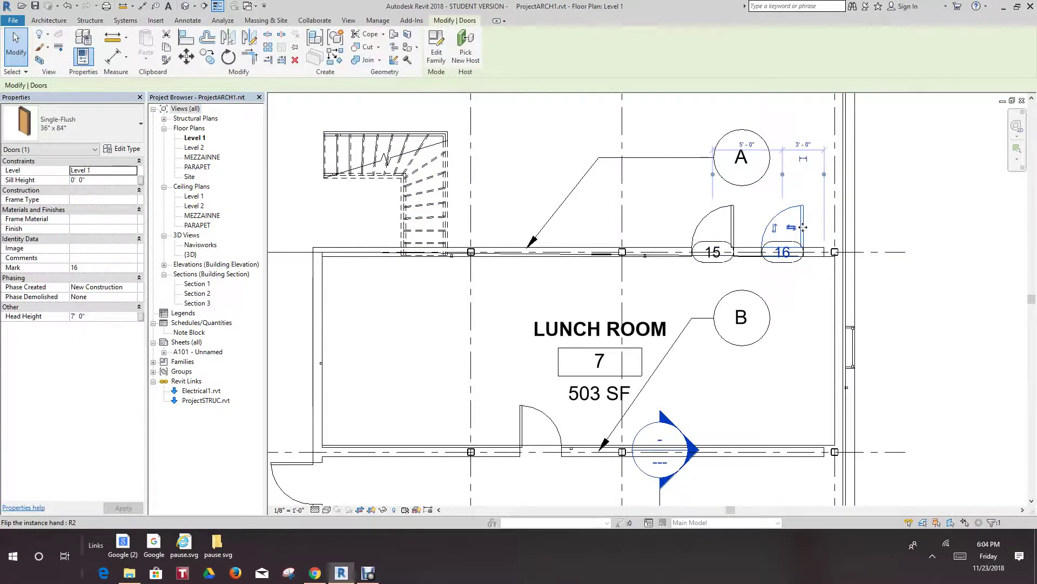
click(799, 319)
scroll(782, 254, up, 1)
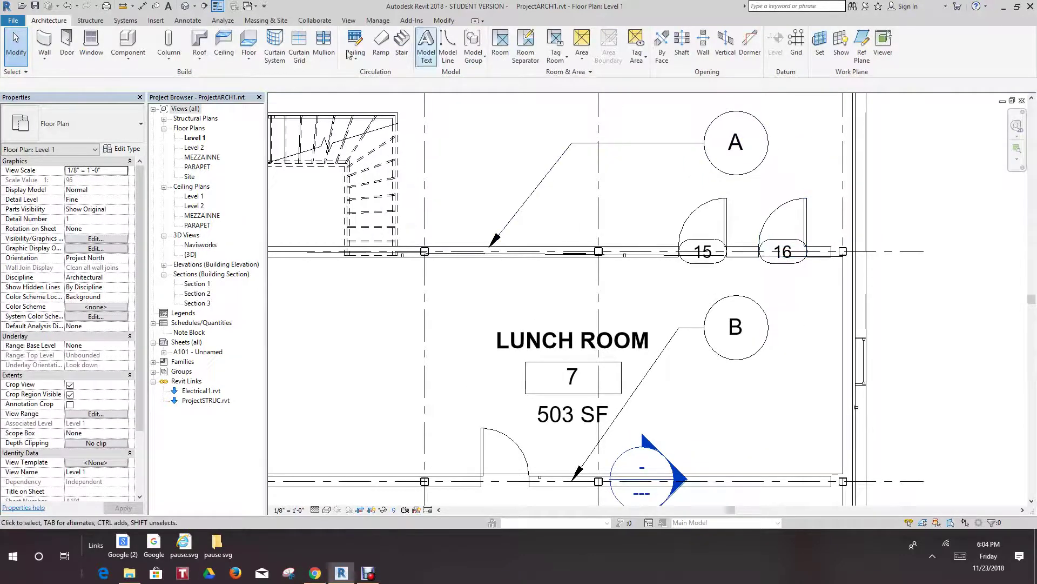
click(65, 41)
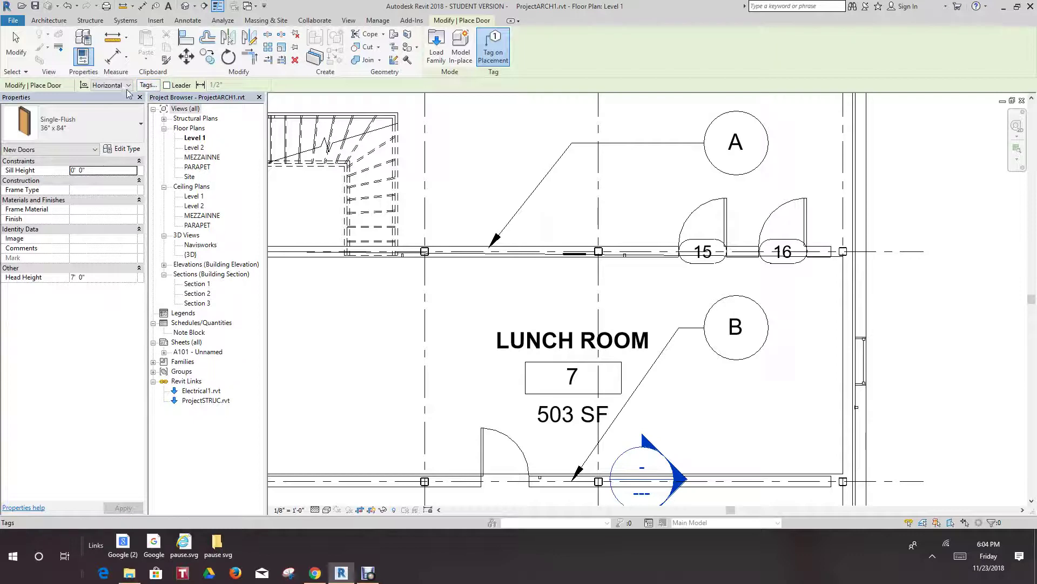
click(167, 85)
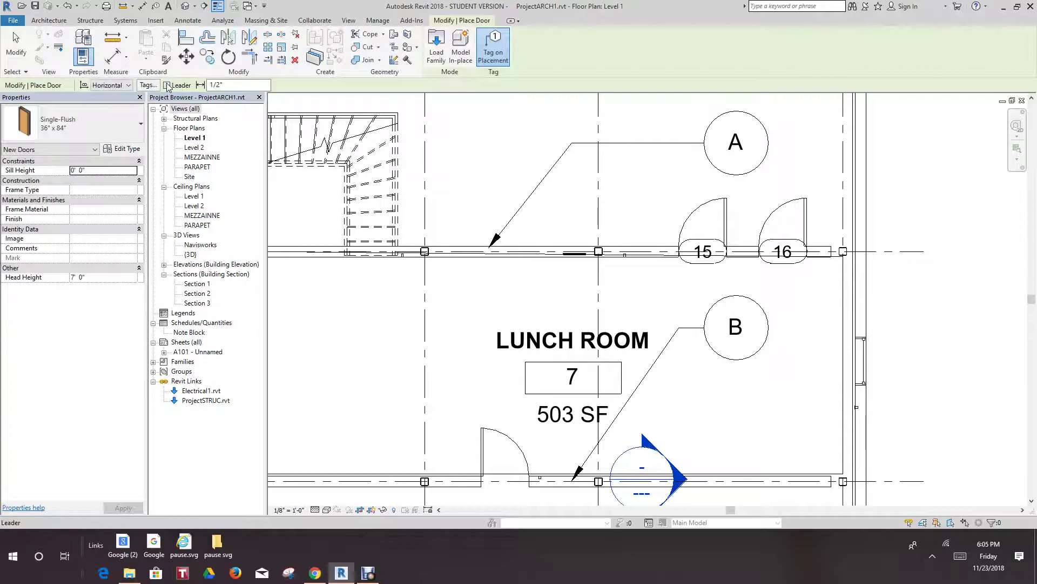
click(466, 249)
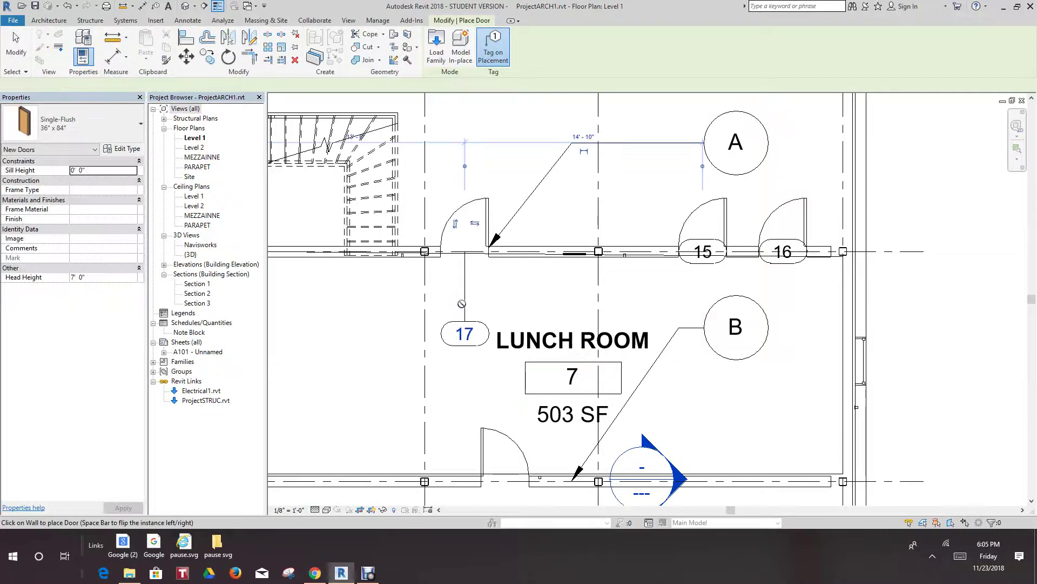
scroll(486, 300, up, 2)
scroll(486, 300, down, 2)
scroll(489, 295, up, 1)
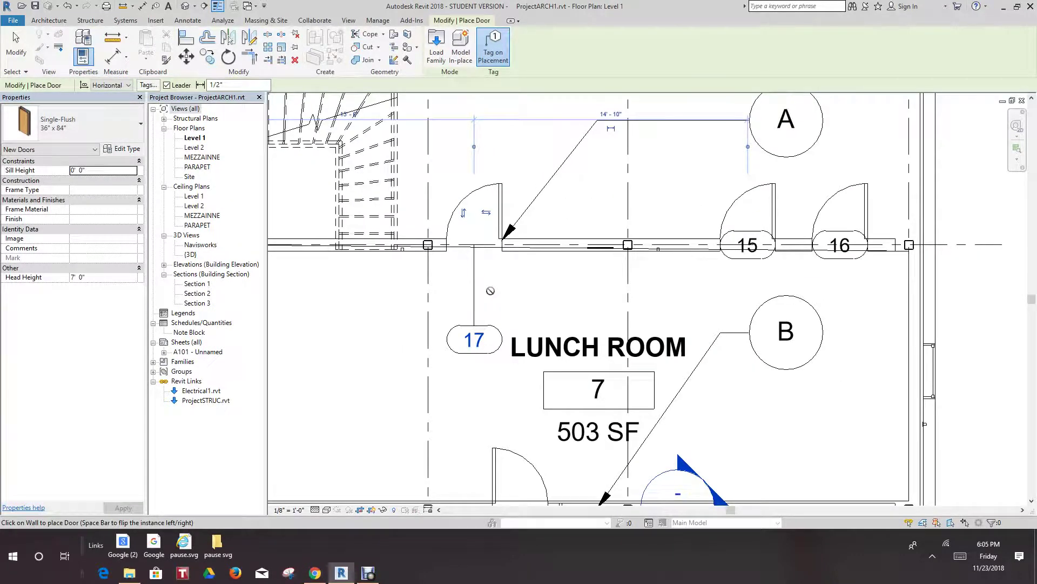
right_click(493, 275)
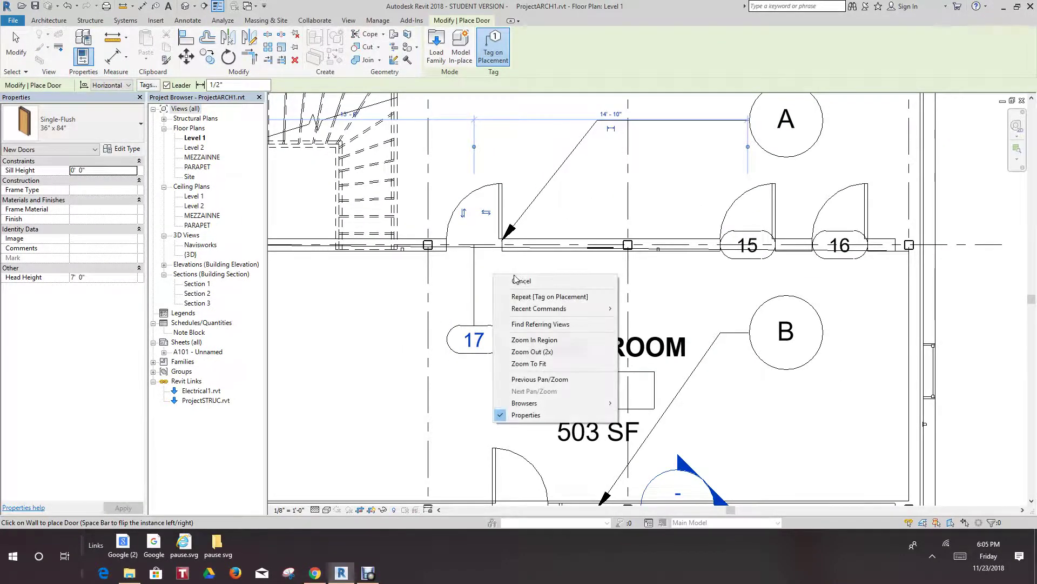
click(522, 281)
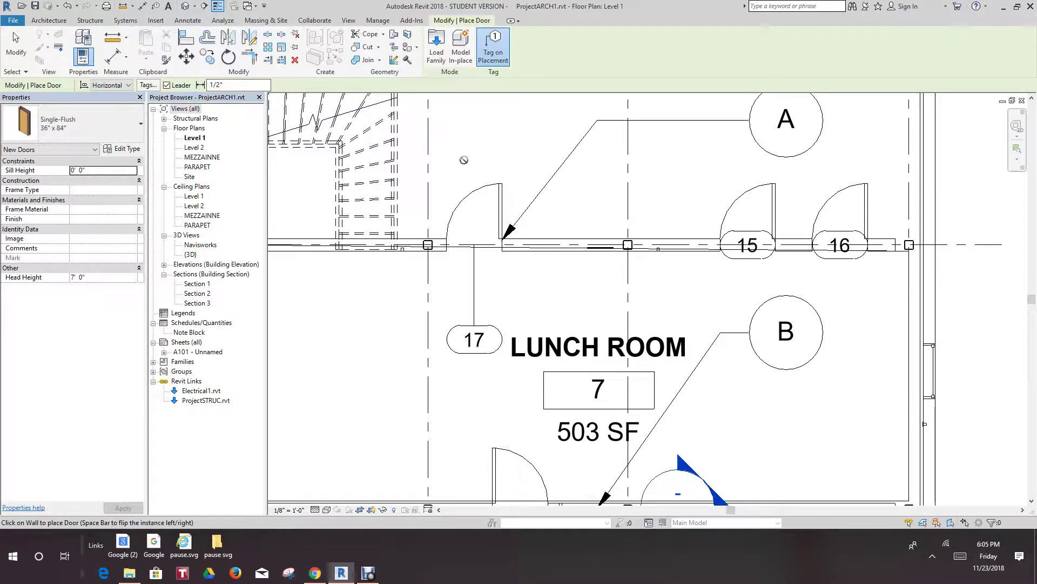
Step: Examine the tags, room names and notes across the whole Level 1 floor plan
scroll(643, 238, down, 1)
scroll(648, 243, down, 5)
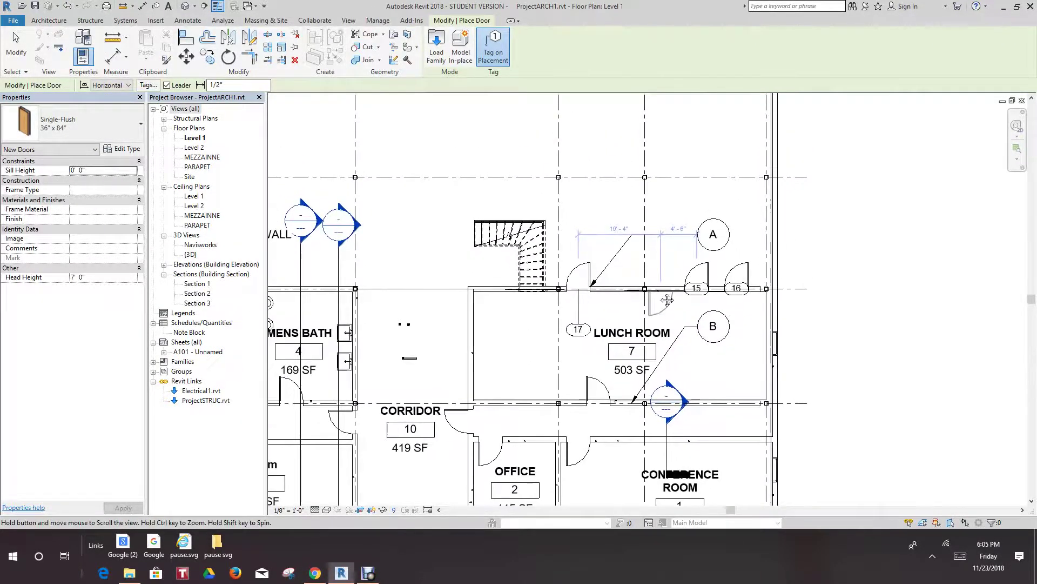
scroll(653, 261, down, 2)
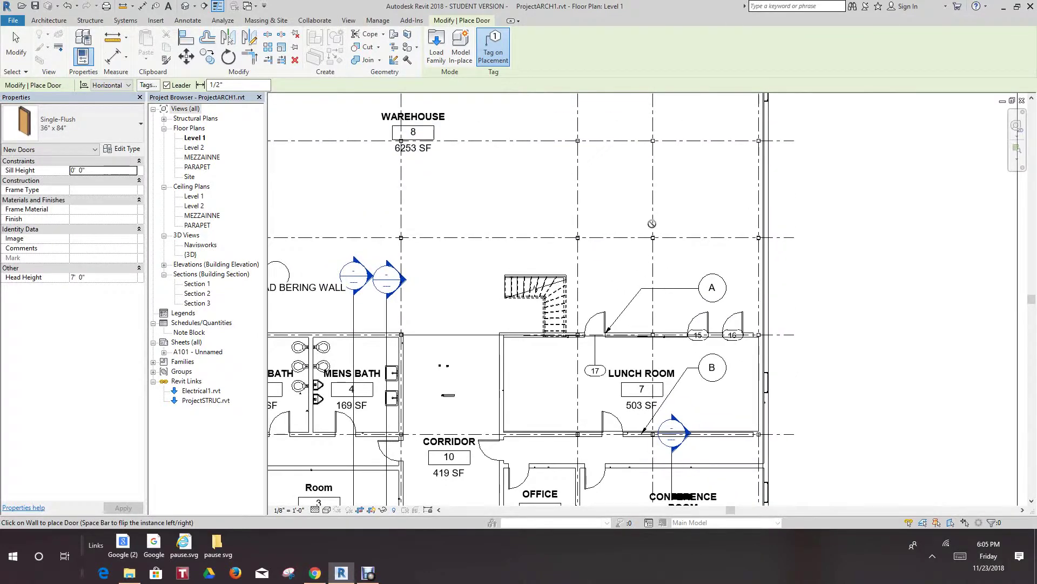
middle_drag(655, 232, 658, 260)
scroll(634, 250, down, 1)
scroll(634, 250, up, 4)
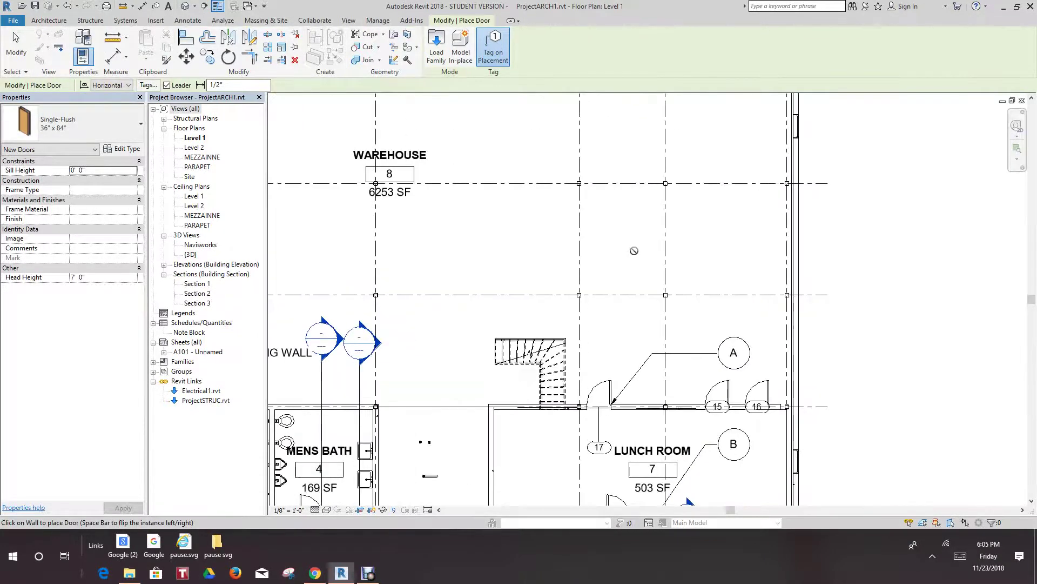
scroll(634, 251, down, 2)
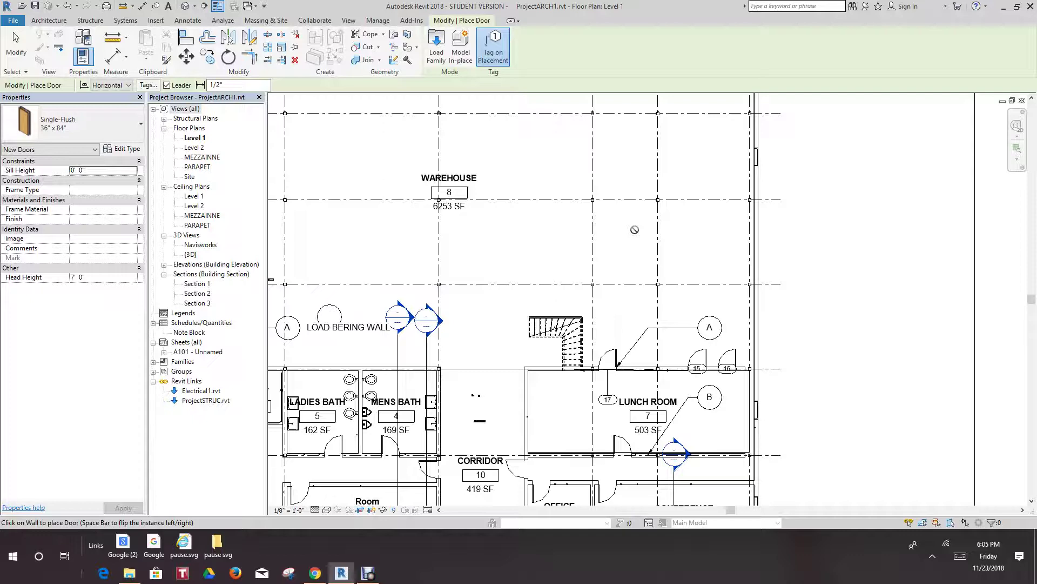
scroll(635, 230, down, 5)
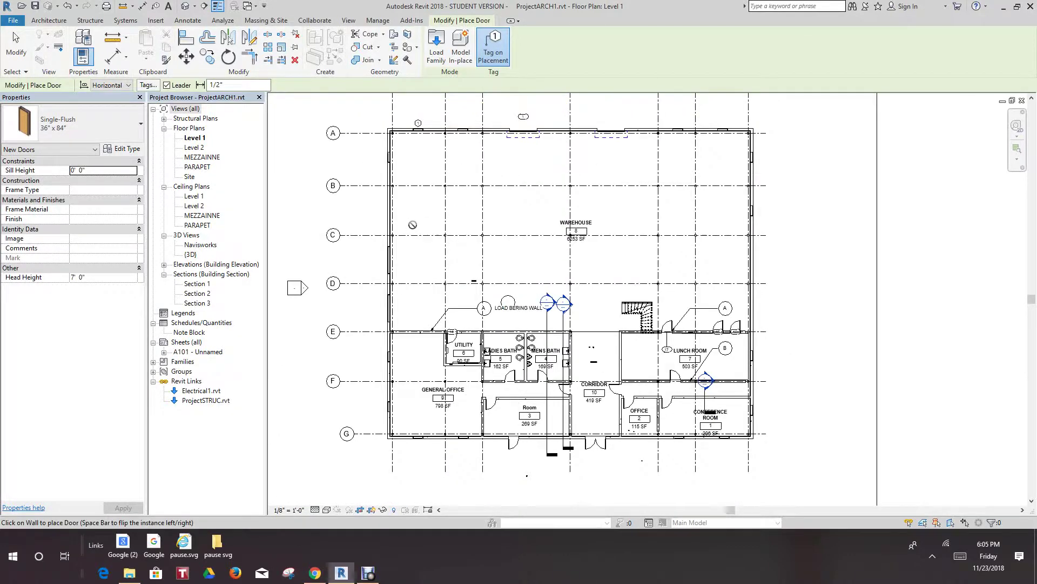
scroll(489, 216, up, 2)
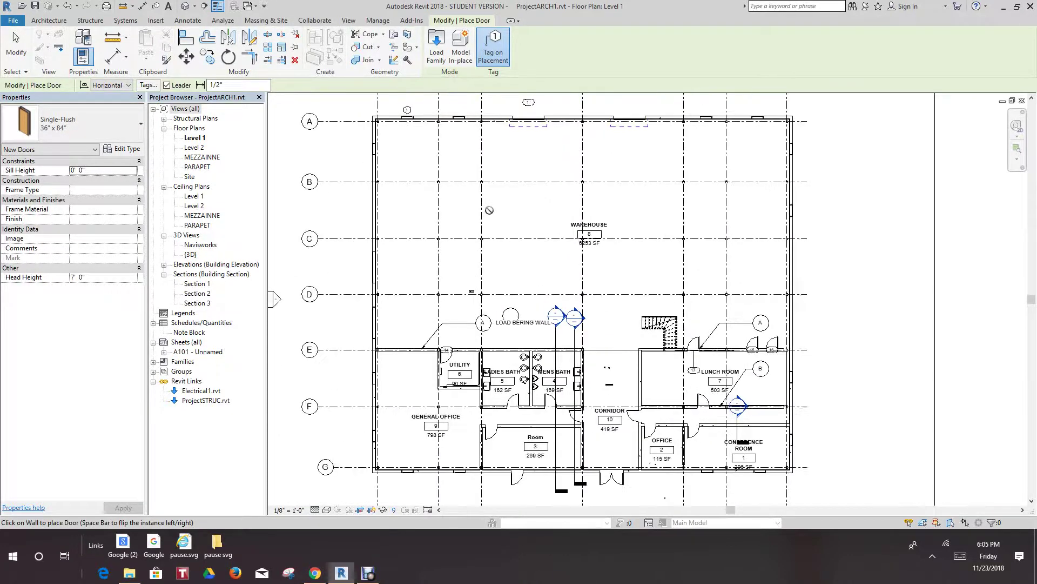
Step: Duplicate the Level 1 floor plan view without its detailing
right_click(193, 138)
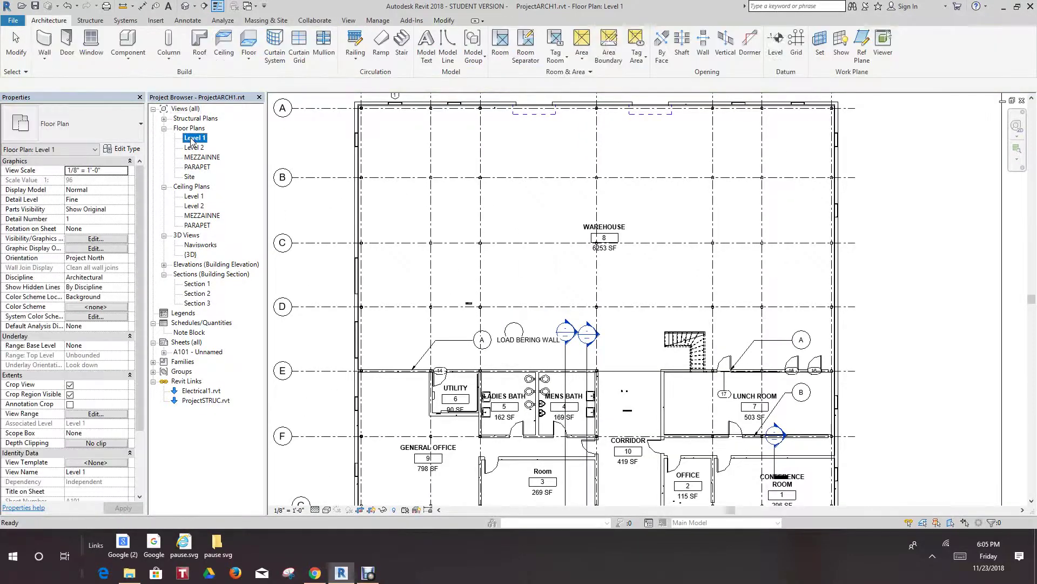
mouse_move(240, 226)
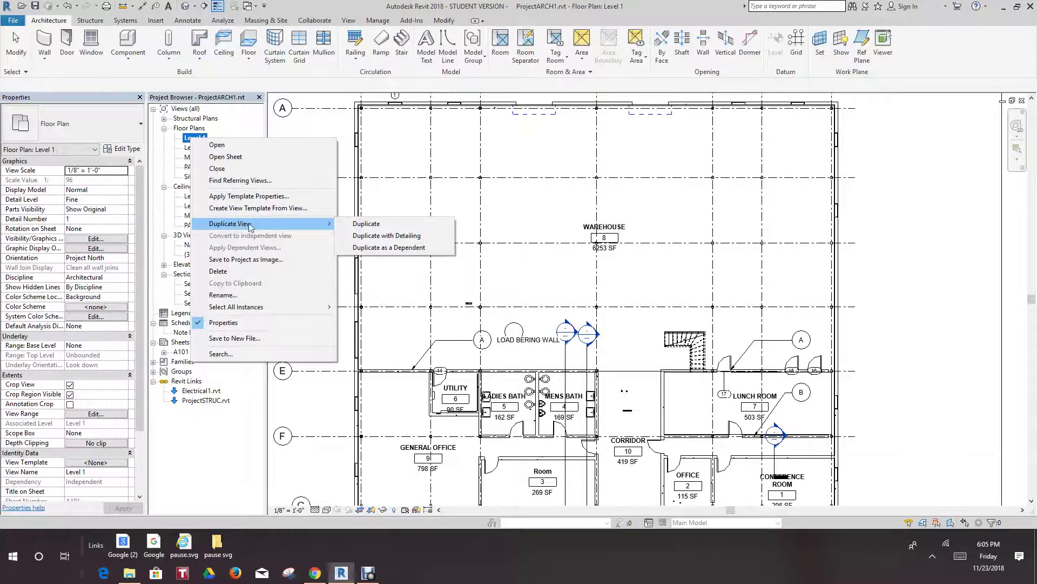
click(371, 224)
Step: Examine the duplicated Level 1 plan for which tags and annotations it carries over, from the warehouse to the rooms along grid G
middle_drag(621, 292, 571, 250)
scroll(572, 250, down, 1)
scroll(570, 335, up, 3)
scroll(570, 338, down, 2)
middle_drag(571, 339, 568, 385)
scroll(568, 385, down, 2)
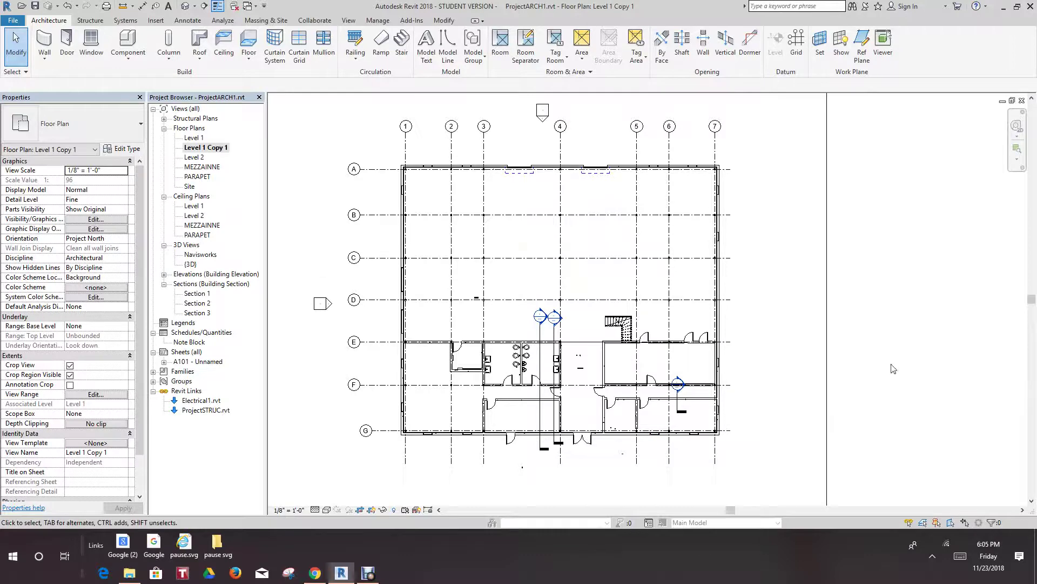
scroll(502, 302, up, 5)
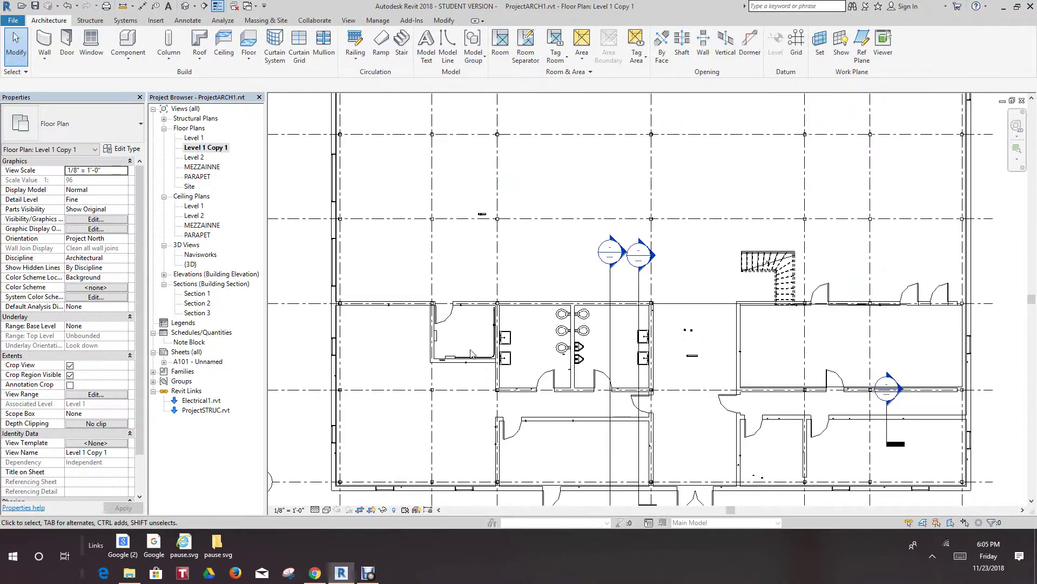
scroll(448, 378, up, 3)
scroll(467, 319, down, 2)
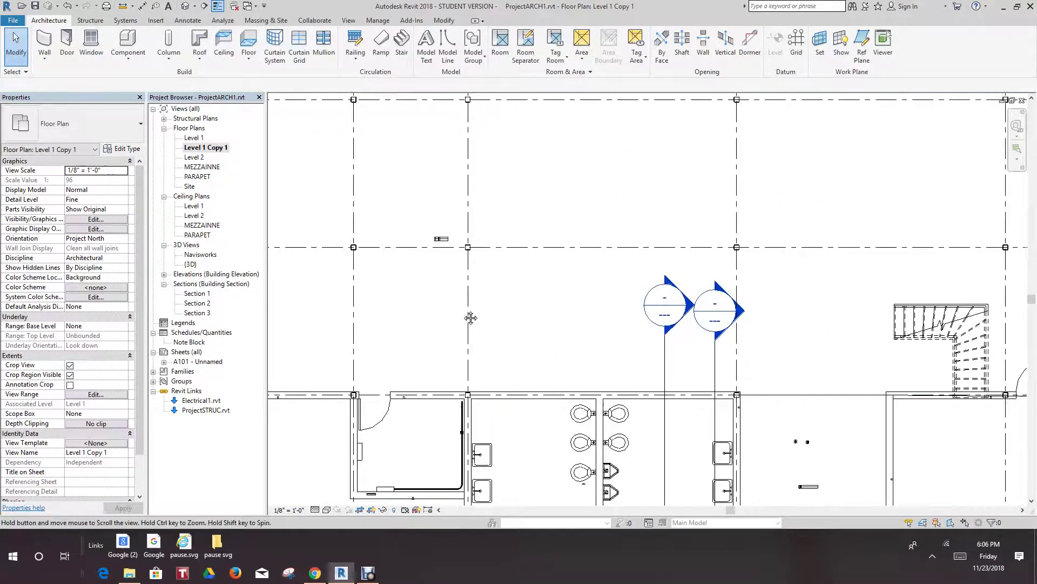
scroll(469, 311, up, 1)
scroll(482, 281, down, 4)
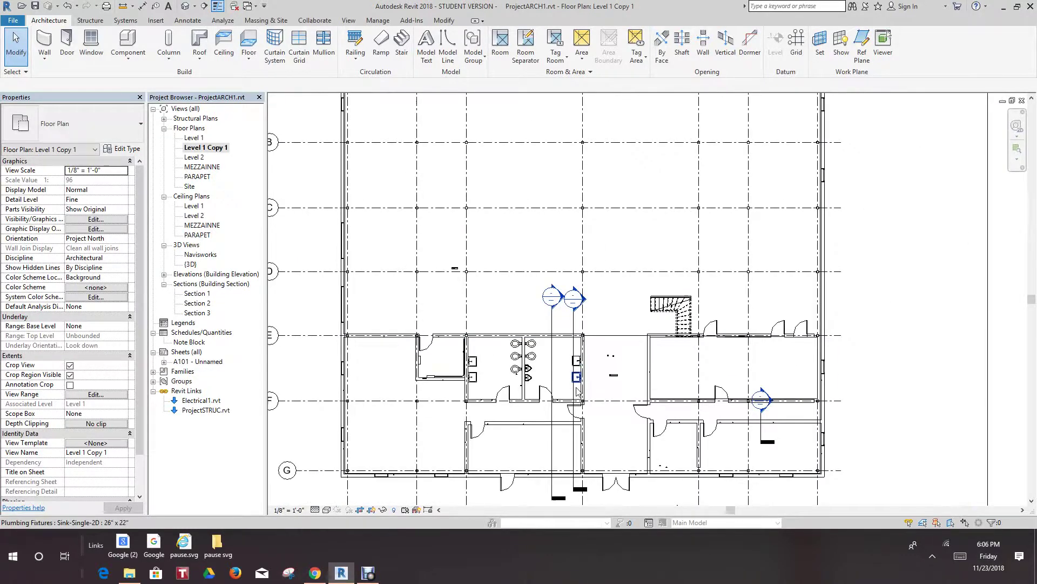
scroll(592, 362, up, 1)
middle_drag(598, 359, 595, 206)
scroll(670, 280, up, 3)
scroll(674, 283, down, 4)
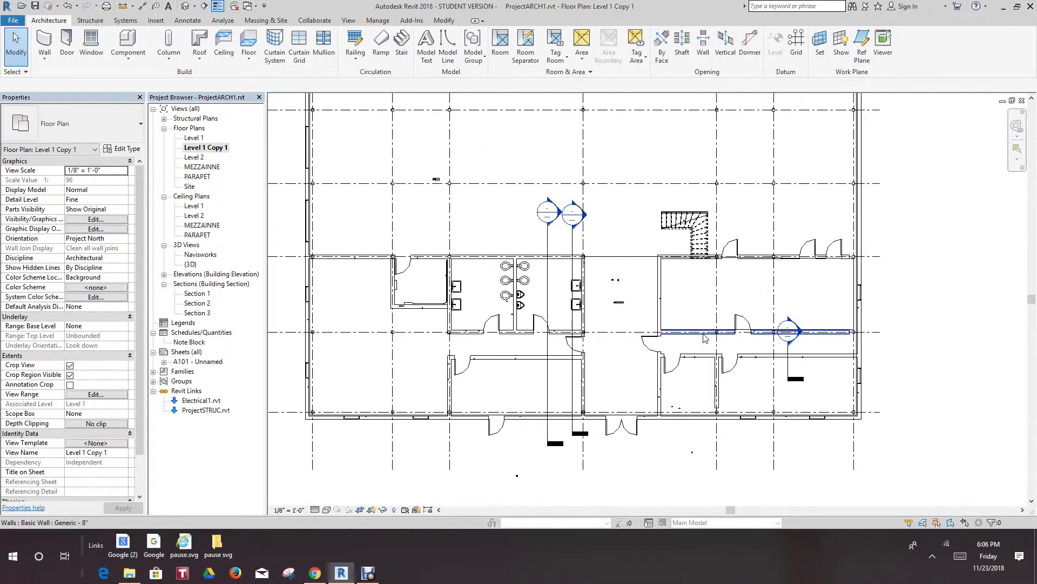
scroll(692, 343, down, 2)
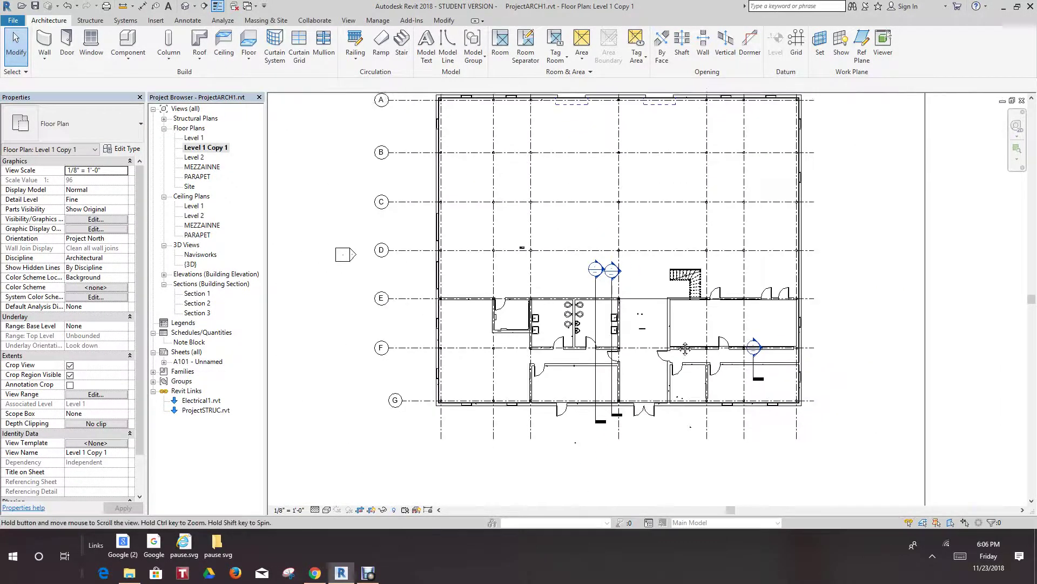
middle_drag(675, 120, 676, 144)
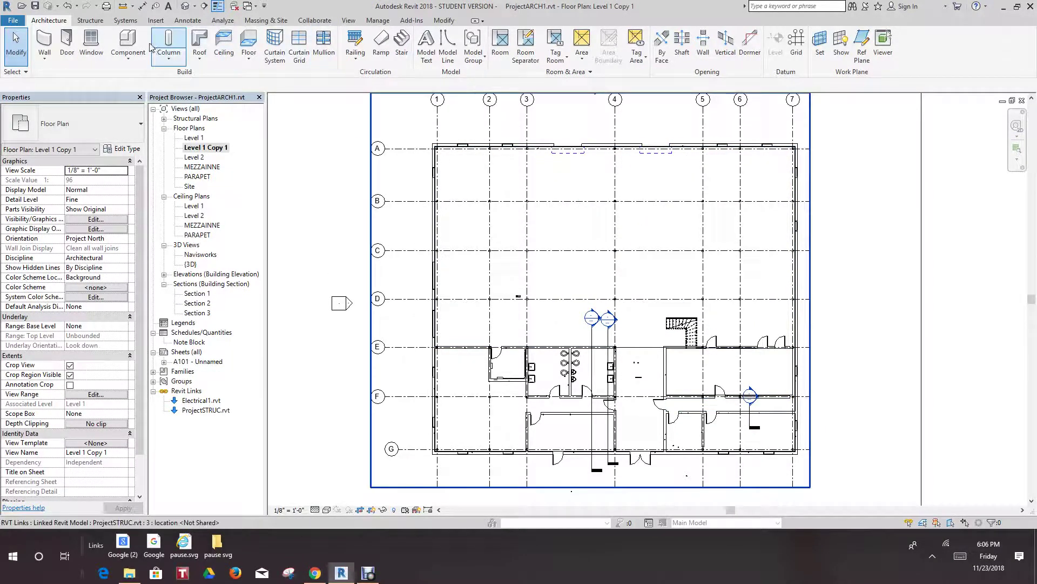
Step: Using Tag by Category without a leader, tag the door of the small room below grid E between grids 2 and 3
click(188, 20)
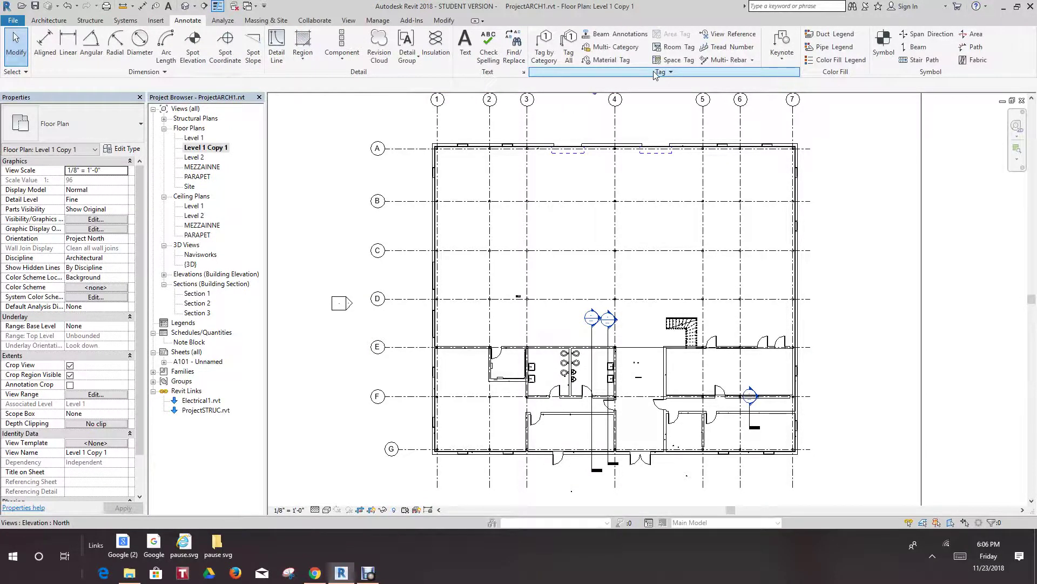
click(540, 53)
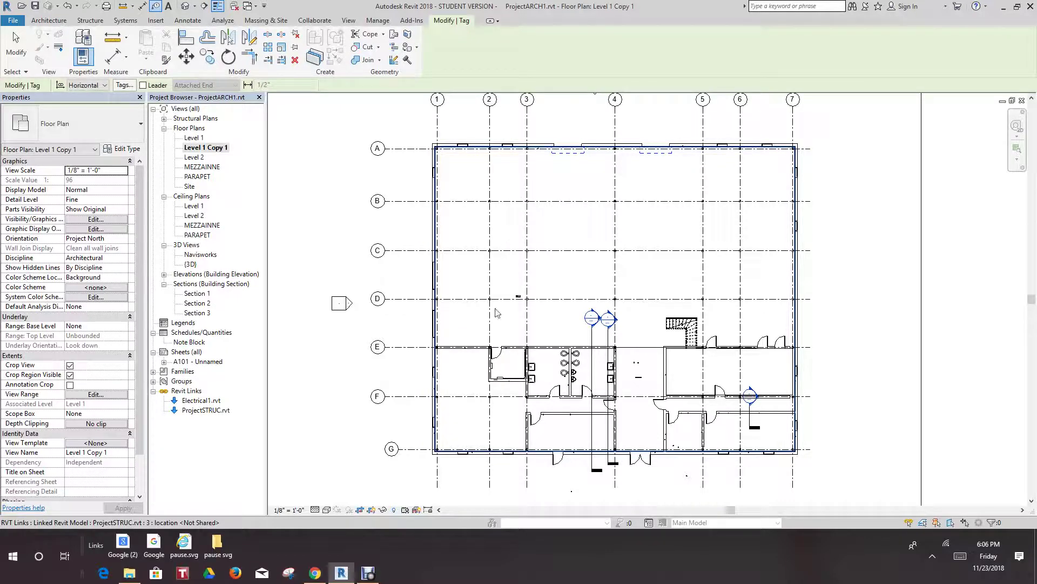
scroll(497, 313, up, 5)
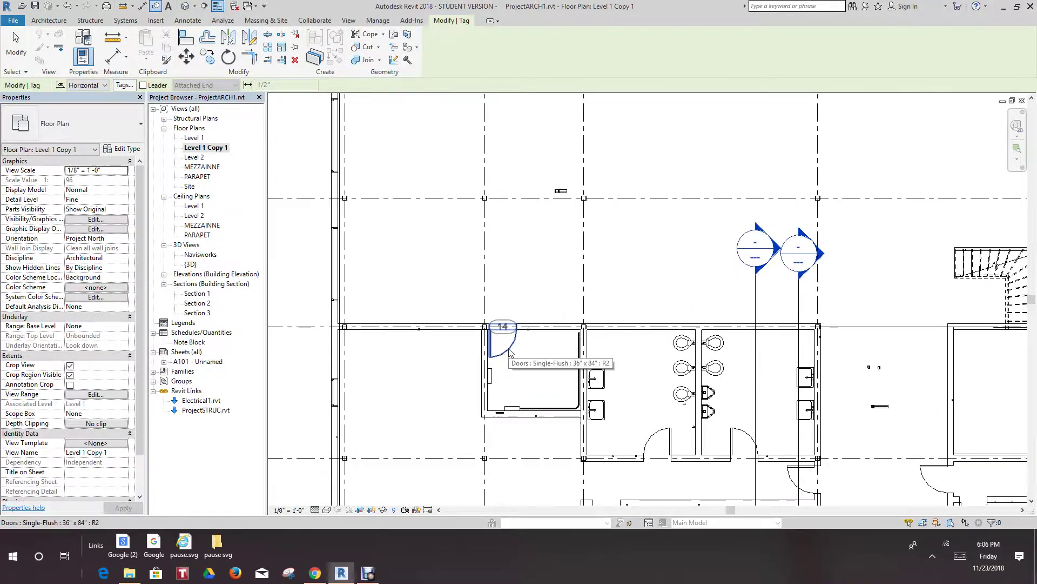
scroll(531, 301, down, 4)
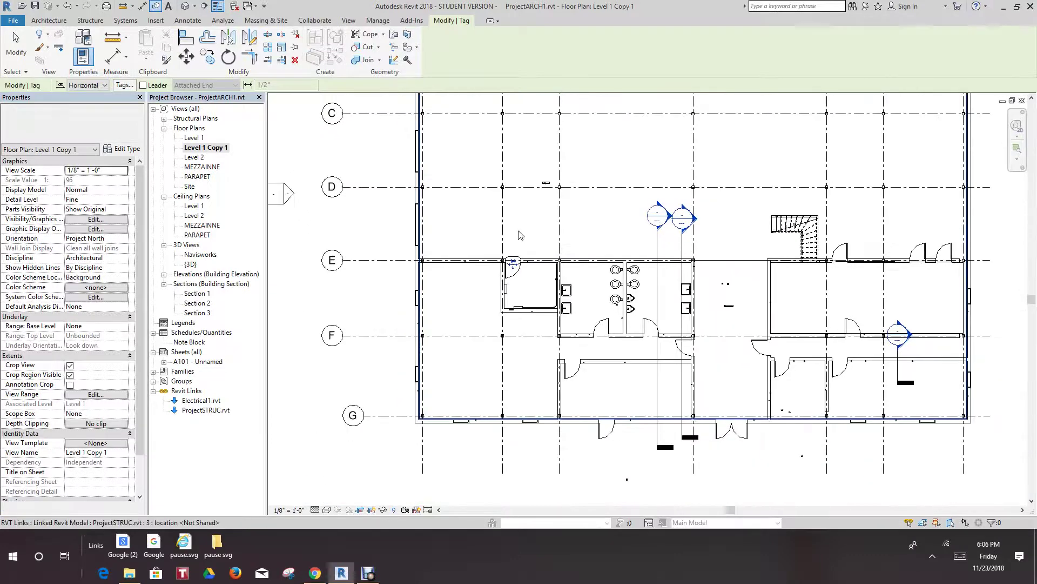
Step: Tag the upper-wall door of the room between grids 3 and 4 above grid G, and the single exterior door below it
middle_drag(519, 235, 521, 215)
scroll(555, 246, up, 3)
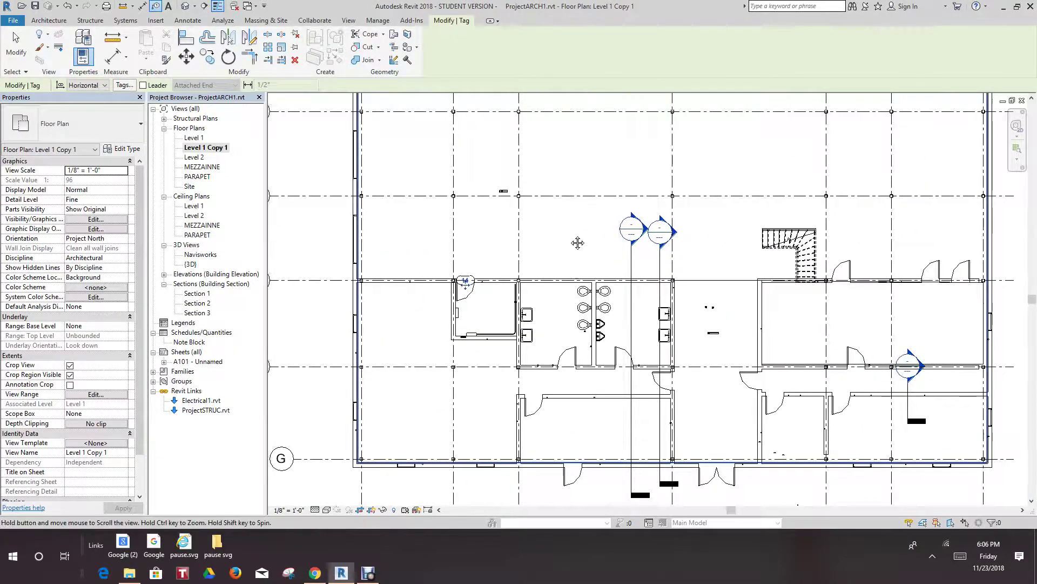
middle_drag(577, 243, 589, 161)
scroll(592, 329, up, 2)
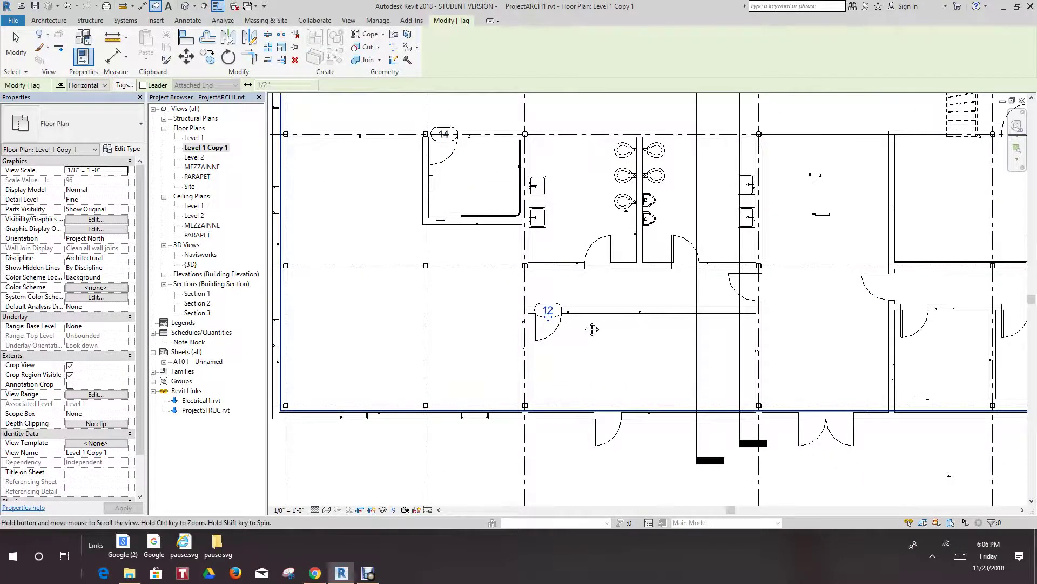
scroll(592, 329, down, 2)
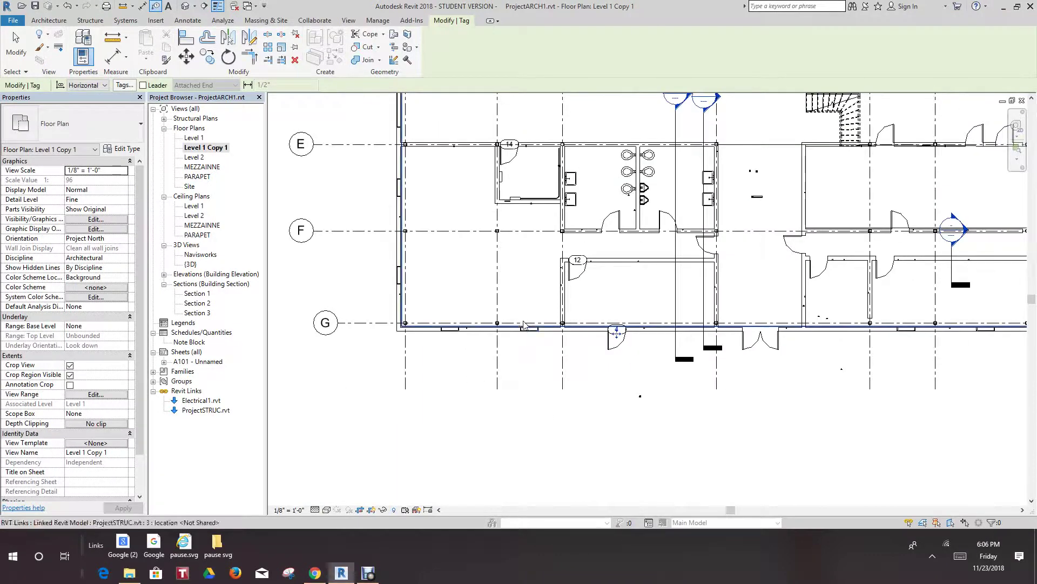
middle_drag(459, 307, 477, 323)
Step: Tag the doors of the two adjoining rooms between grids F and G, right of the double entrance door
scroll(511, 286, down, 1)
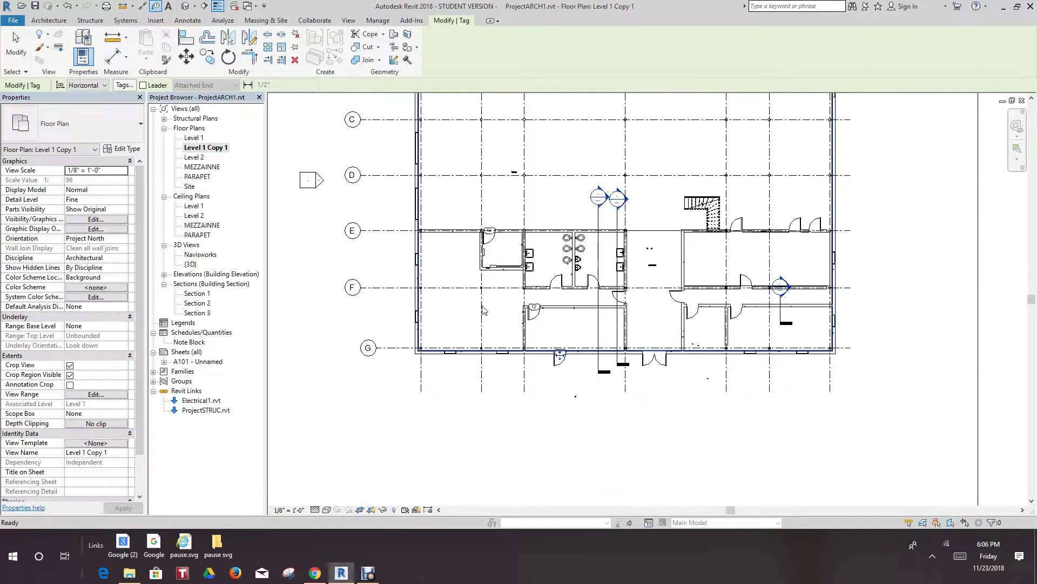
scroll(620, 387, up, 5)
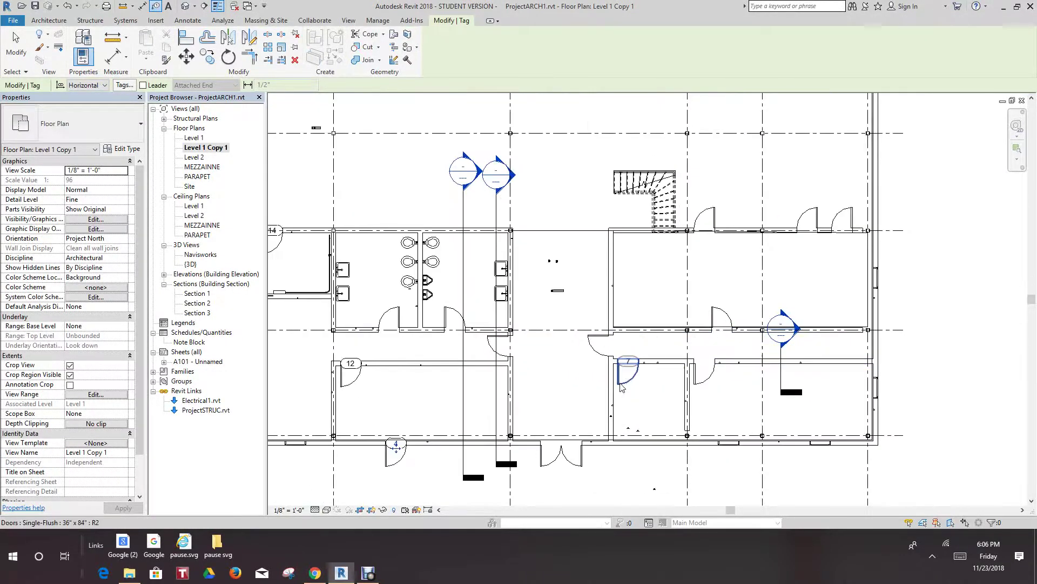
click(621, 385)
middle_drag(621, 385, 535, 358)
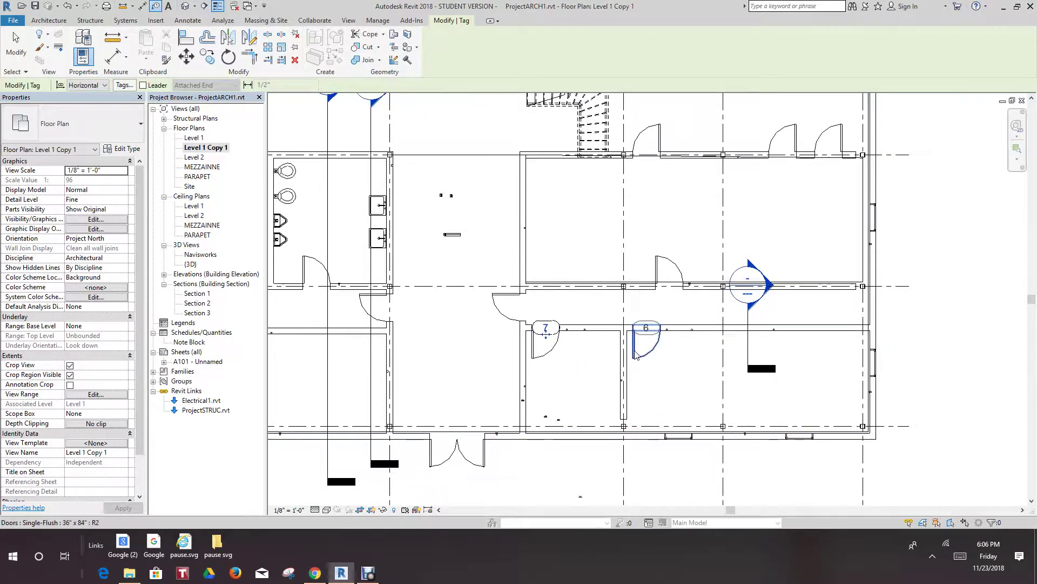
click(647, 346)
Step: Decline loading a floor tag and tag the door on the grid F wall between grids 5 and 6
scroll(694, 298, up, 2)
click(647, 271)
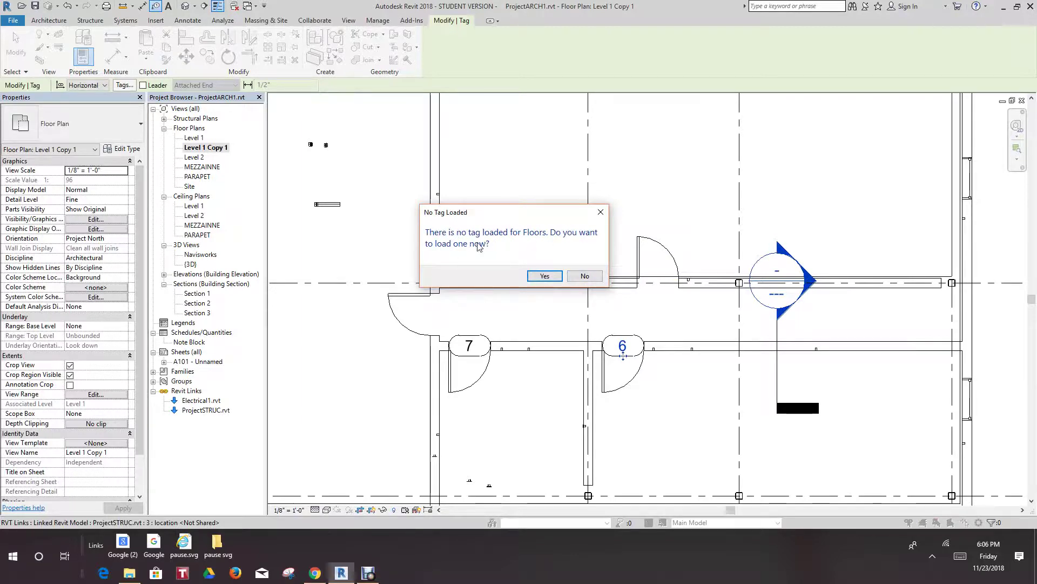
click(586, 276)
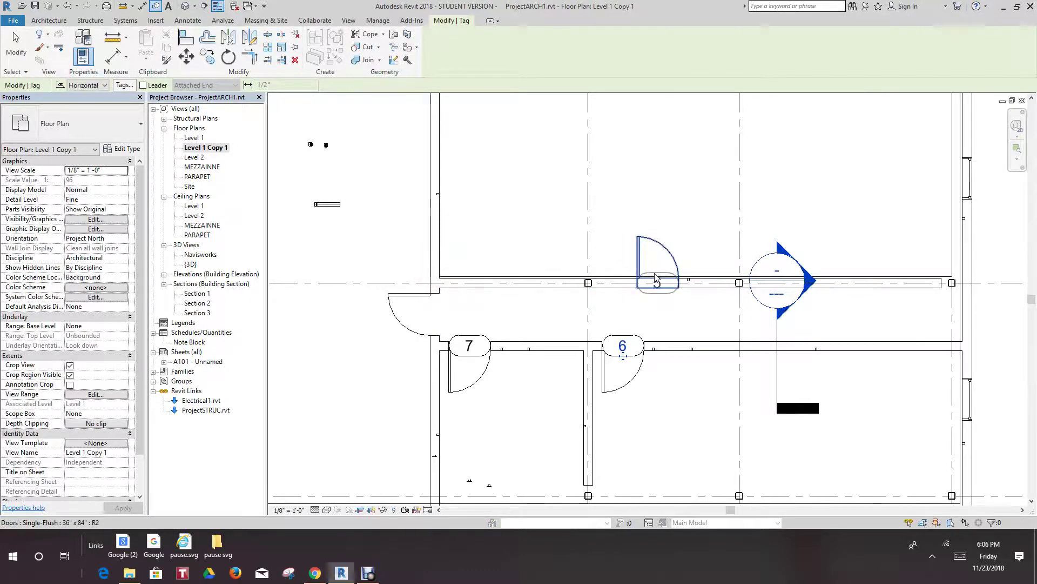
click(658, 278)
Step: Tag the corridor door on grid 4 just below grid F
scroll(625, 295, down, 2)
scroll(540, 299, down, 2)
scroll(468, 308, up, 2)
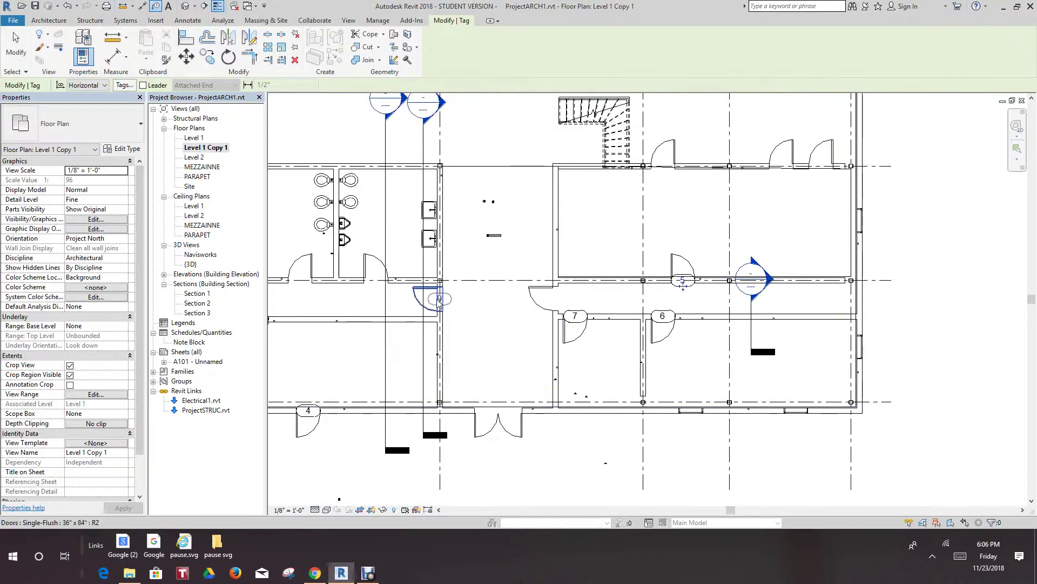
click(439, 301)
Step: Tag the exterior wall along grid 1 near grid D without a leader
scroll(439, 301, down, 5)
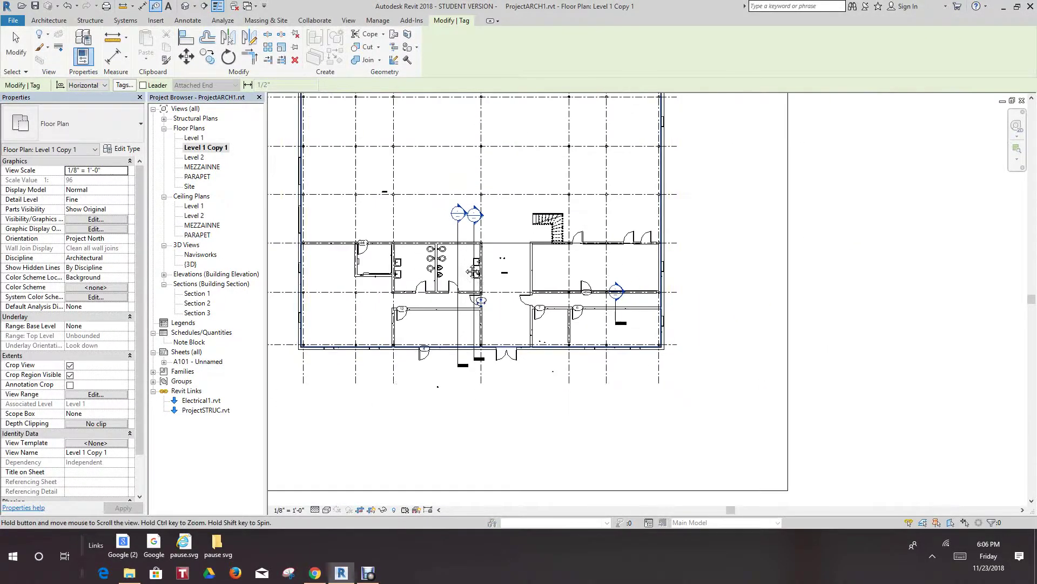
scroll(367, 265, up, 5)
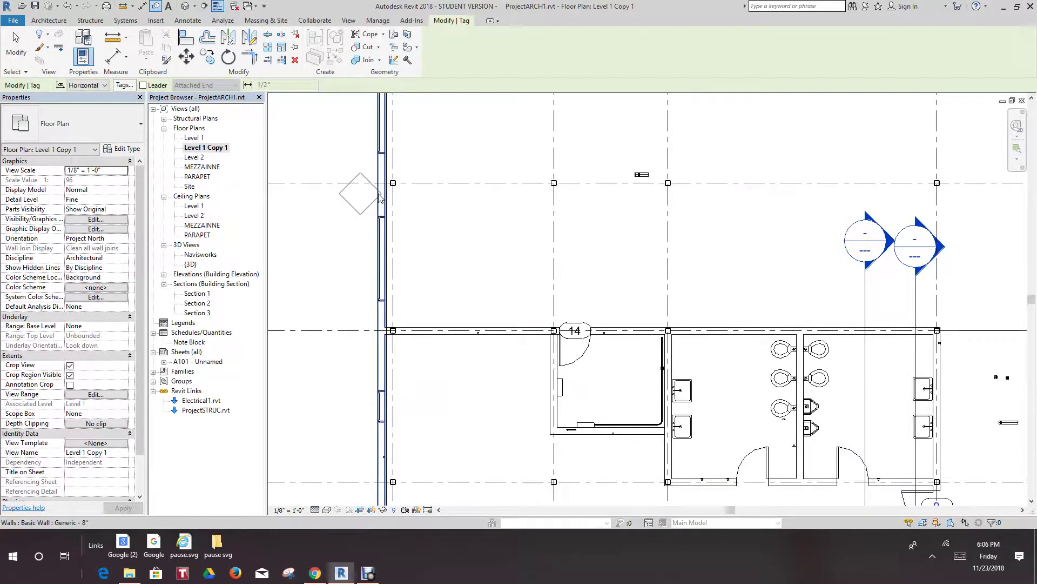
scroll(403, 236, up, 2)
scroll(431, 234, down, 2)
right_click(434, 234)
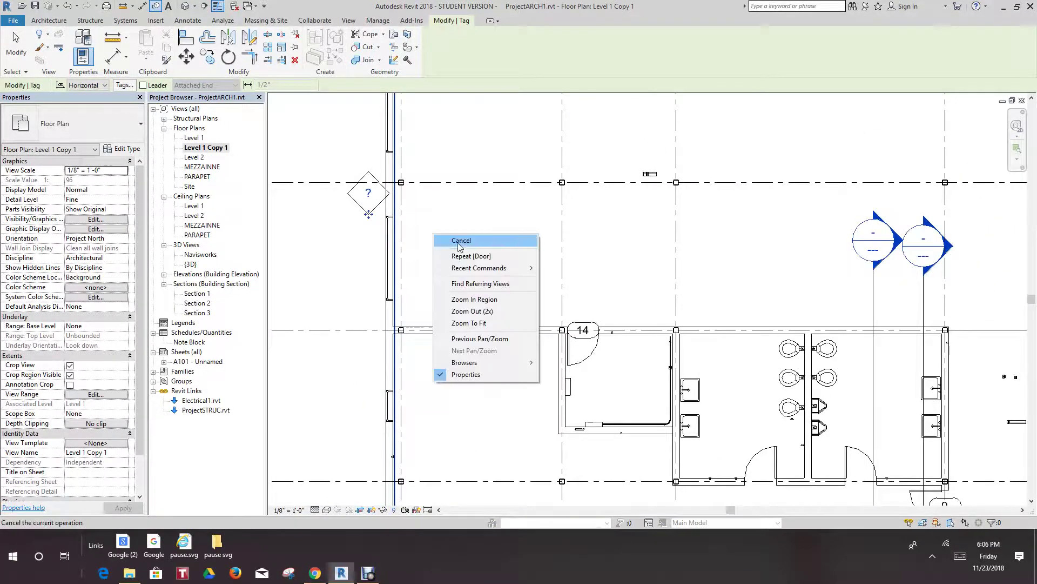
click(457, 243)
Step: Tag the two exterior windows along grid 1, one between grids E and F and one between F and G
middle_drag(433, 264, 481, 100)
scroll(426, 304, up, 2)
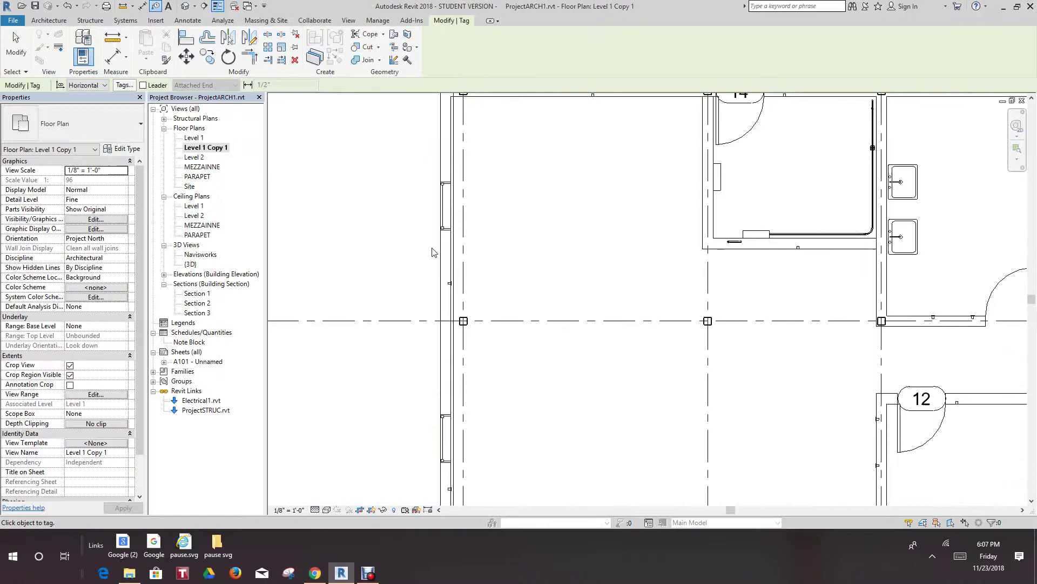
click(446, 207)
scroll(526, 243, down, 3)
middle_drag(526, 227, 527, 134)
scroll(501, 259, up, 2)
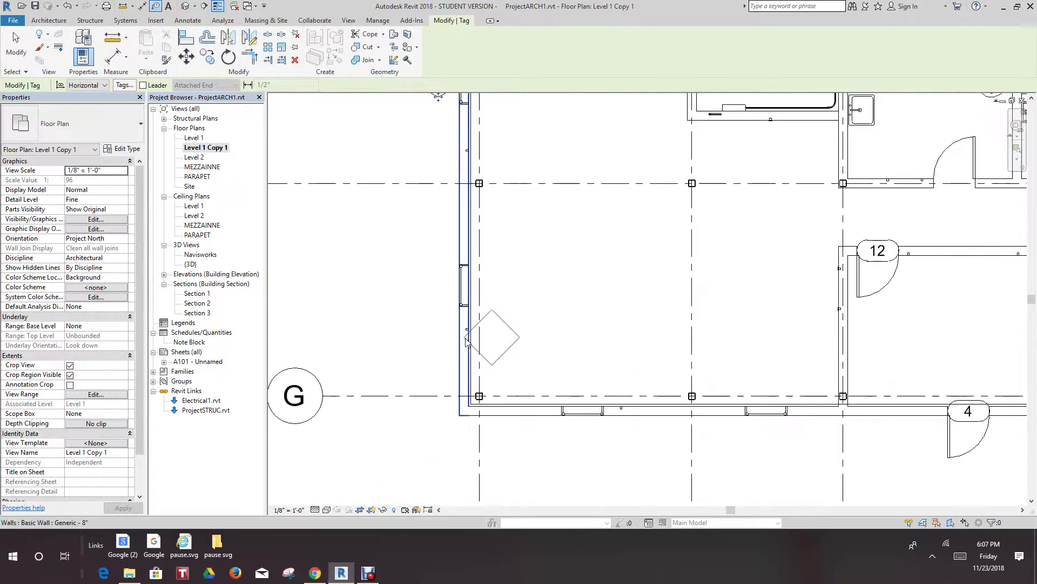
click(461, 286)
scroll(560, 280, down, 3)
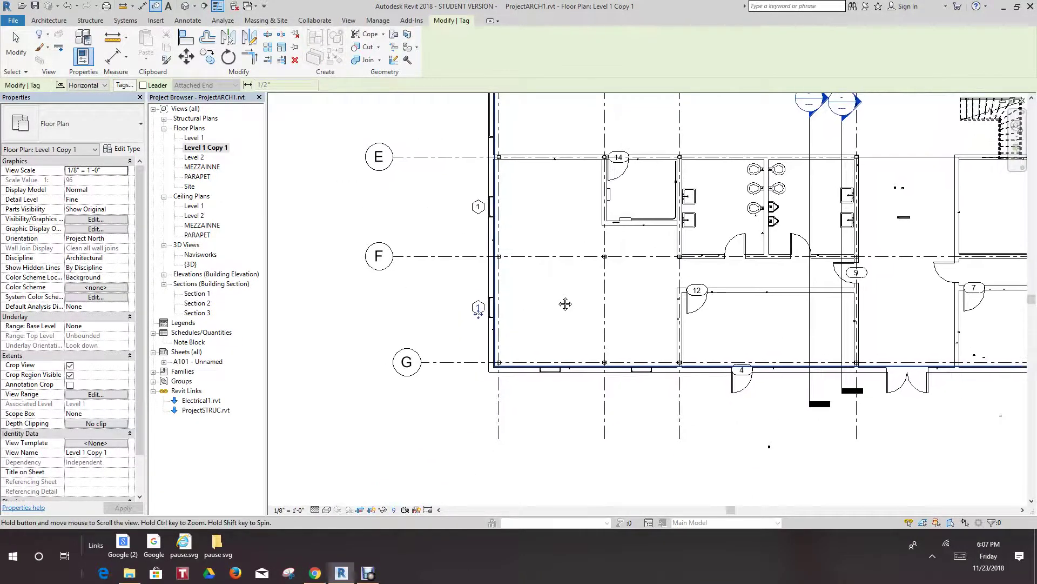
Step: Tag the three doors along the grid E wall between grids 5 and 7, beside the stairs
scroll(581, 280, down, 5)
middle_drag(601, 255, 436, 368)
scroll(542, 294, up, 6)
scroll(551, 296, down, 4)
middle_drag(559, 386, 547, 326)
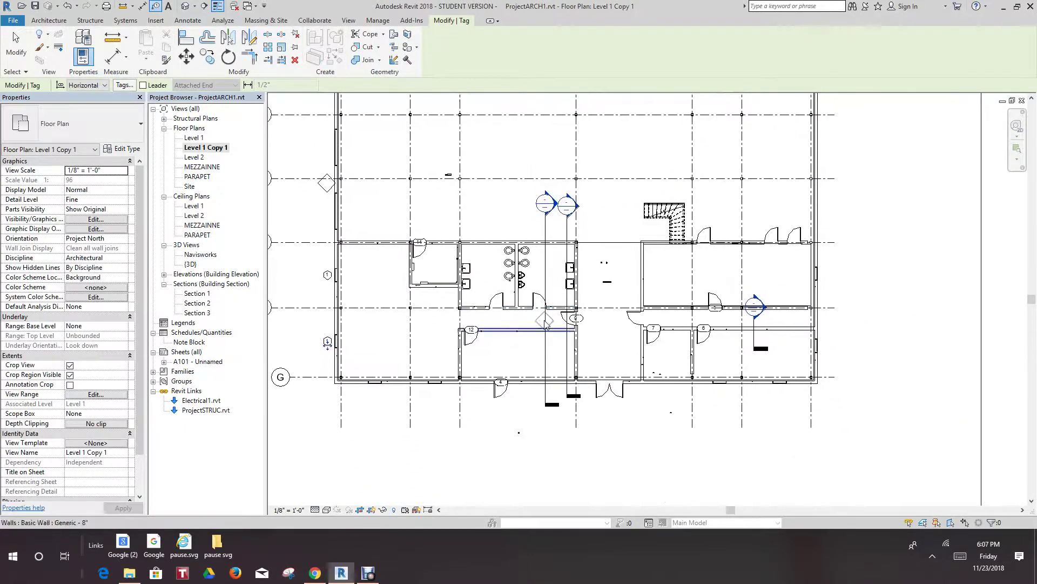
middle_drag(694, 274, 550, 360)
scroll(549, 360, down, 1)
scroll(580, 346, up, 4)
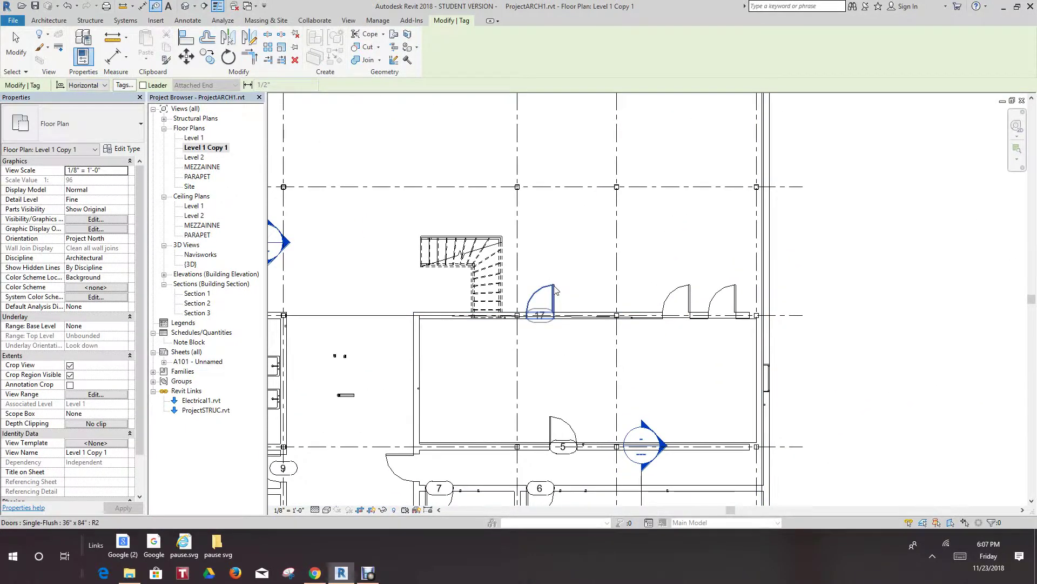
scroll(680, 301, up, 1)
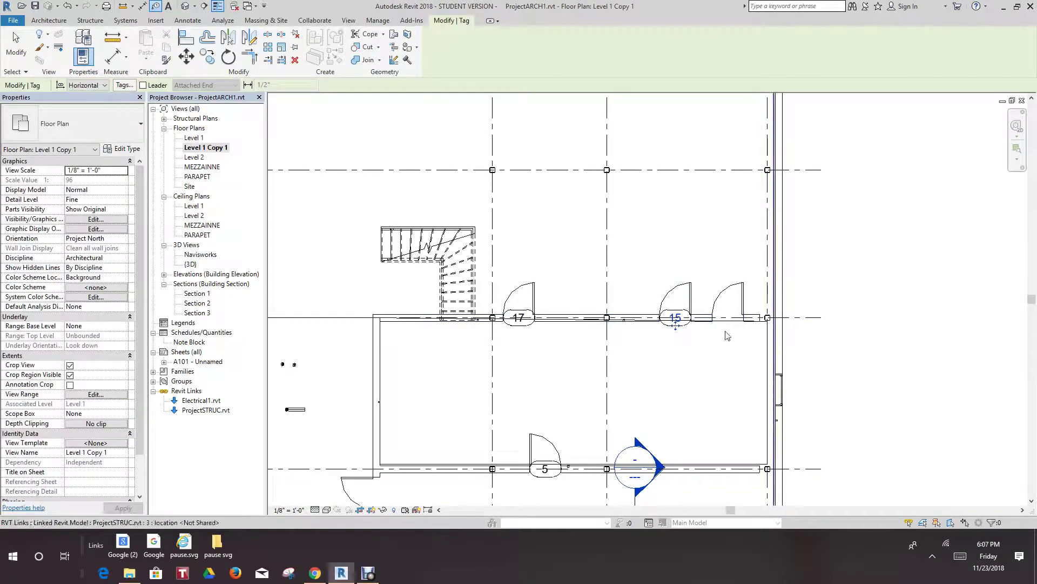
scroll(670, 368, down, 3)
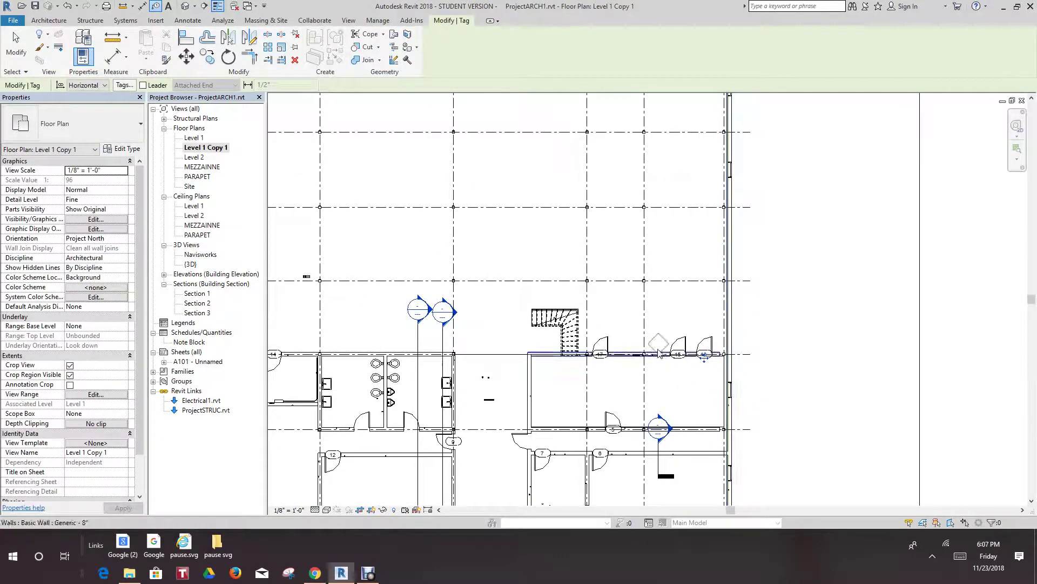
Step: Turn on an attached-end leader and tag the restroom wall along grid 4 between grids E and F
middle_drag(658, 352, 652, 415)
scroll(93, 216, down, 1)
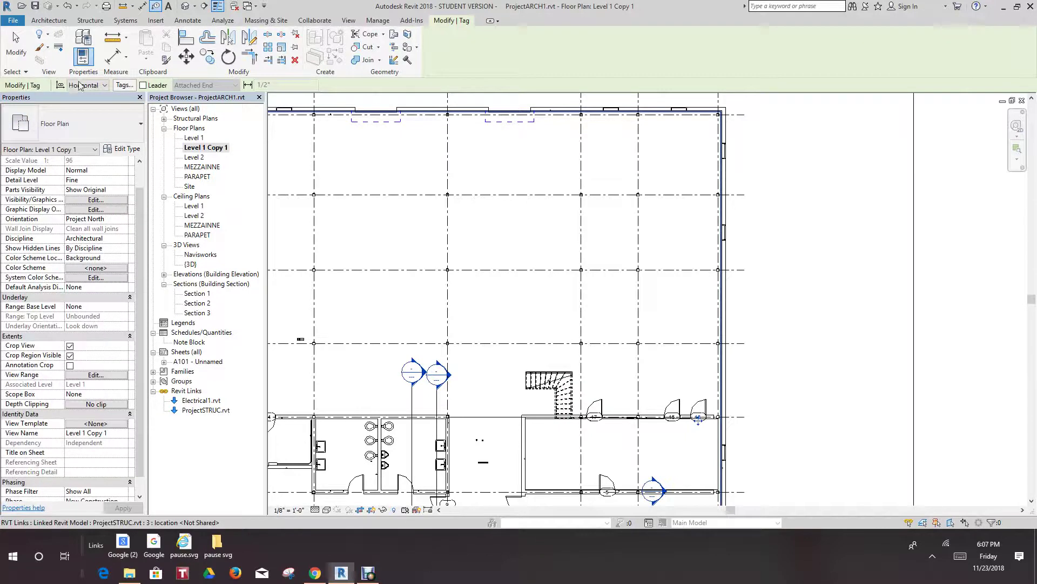
click(143, 86)
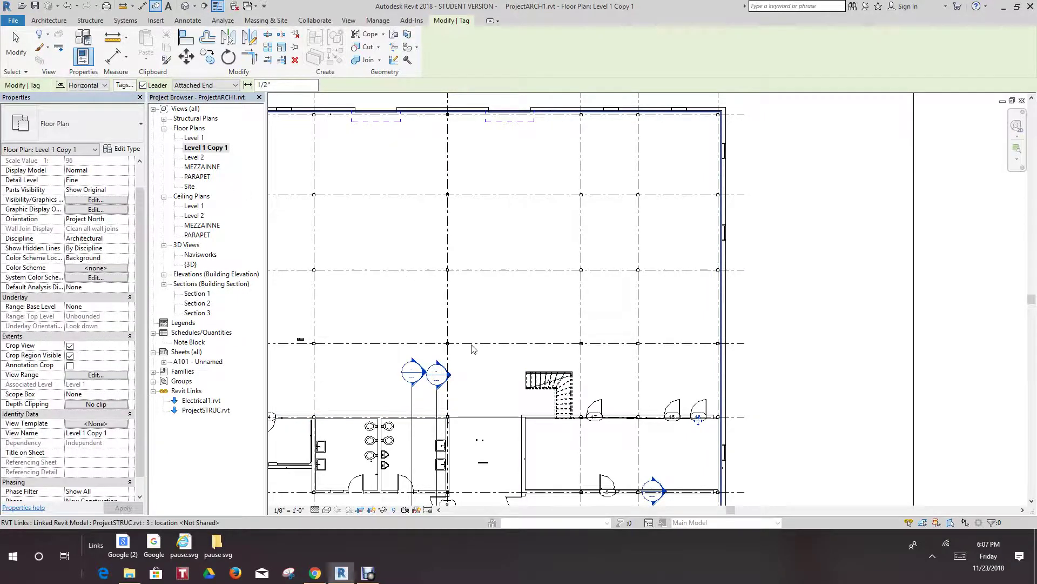
scroll(472, 349, down, 4)
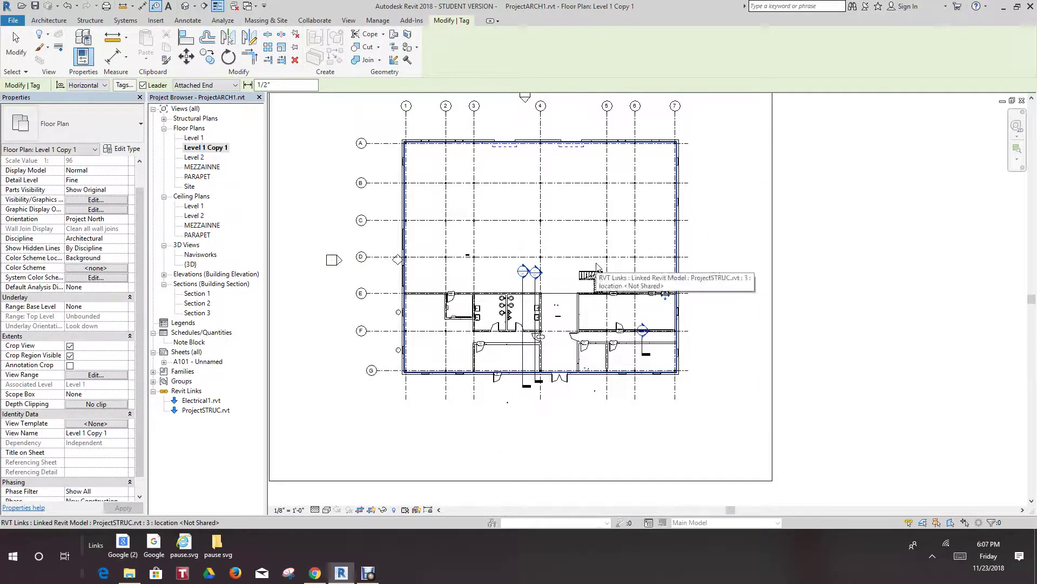
scroll(594, 303, down, 2)
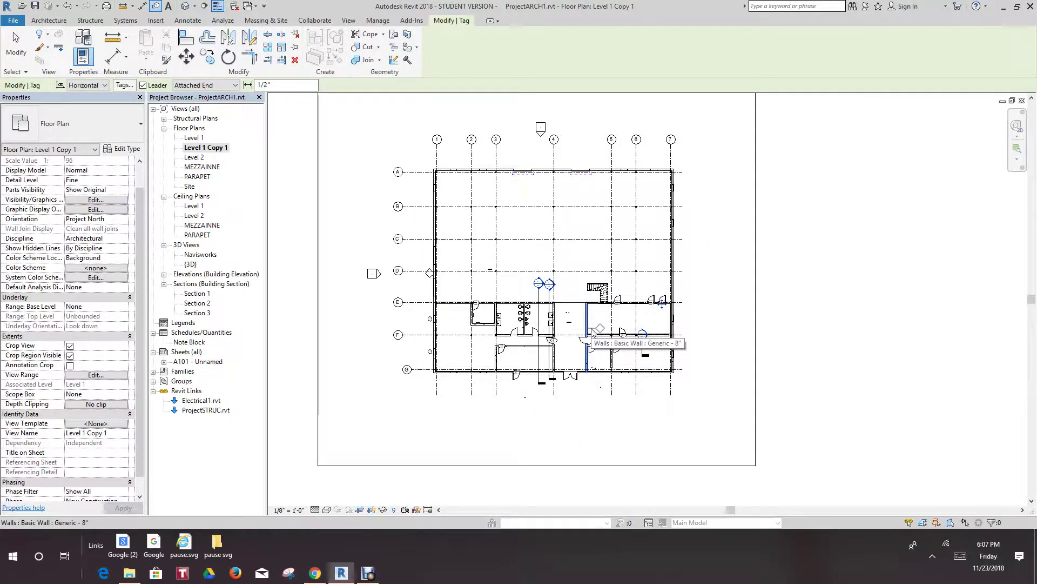
scroll(593, 332, up, 5)
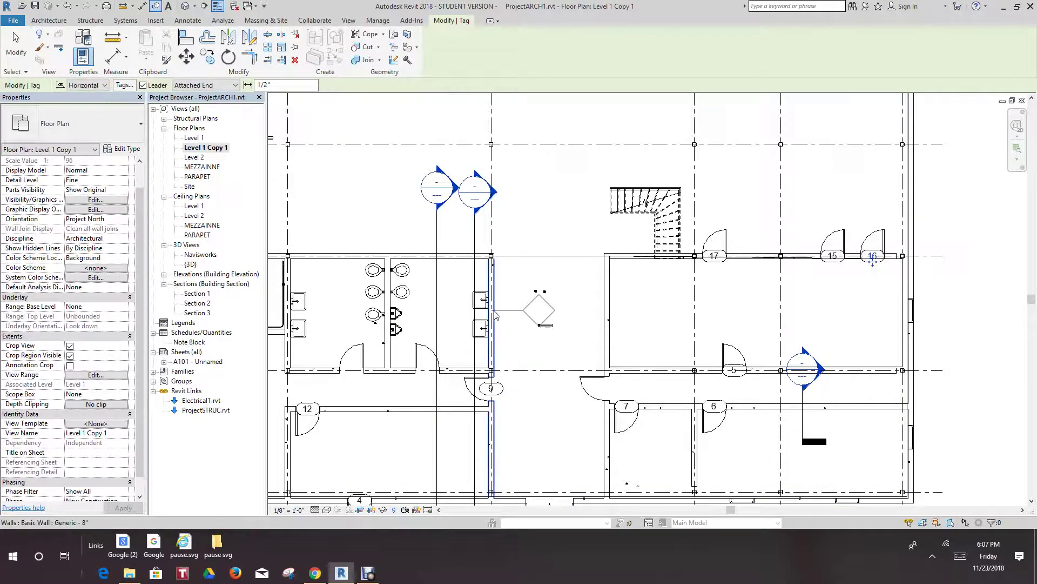
middle_drag(499, 322, 500, 301)
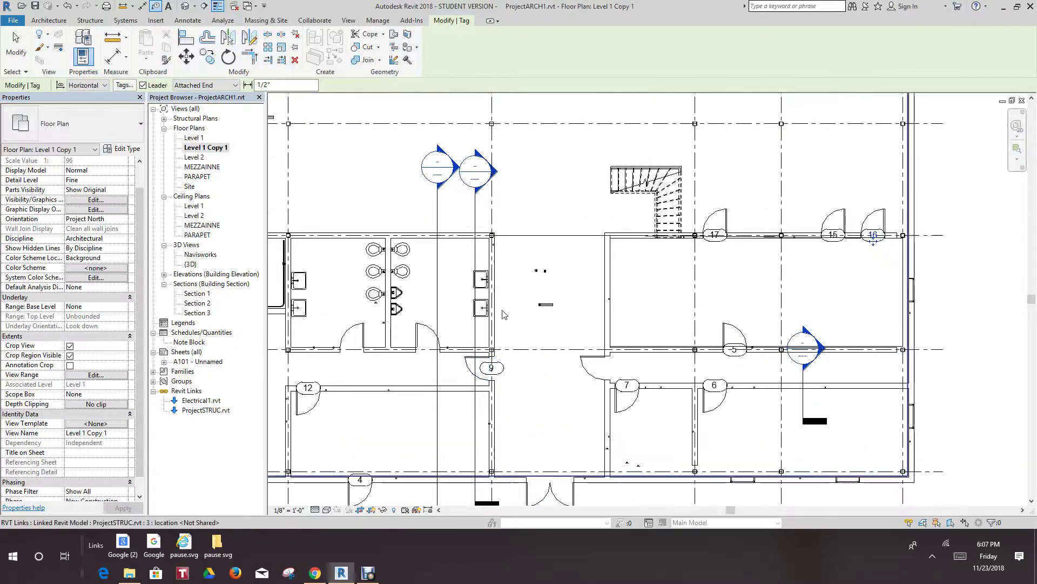
click(500, 292)
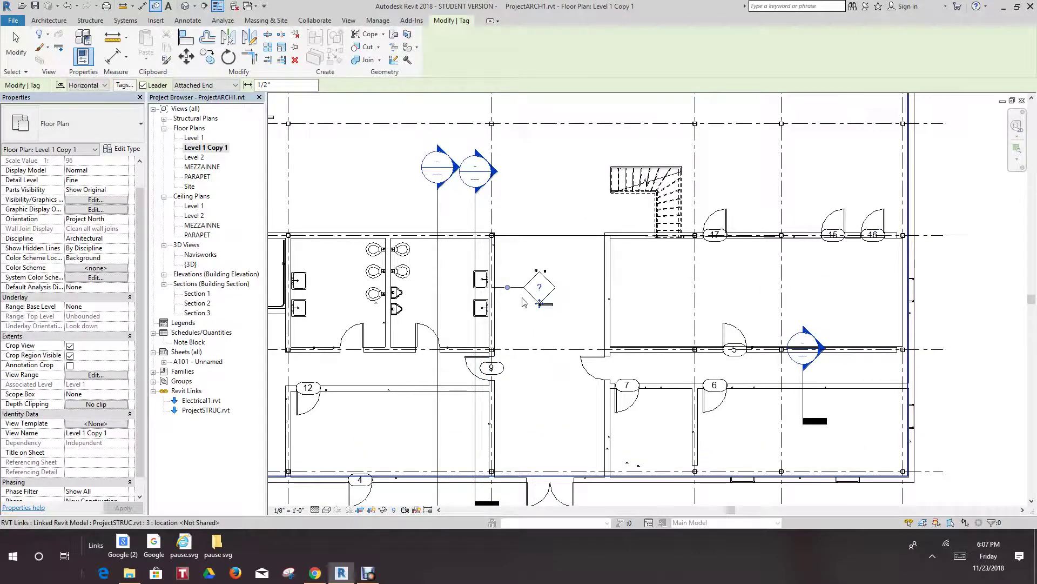
Step: Open the wall tag's value for editing, leave it without an entry, and undo the leadered wall tag
scroll(523, 297, up, 3)
click(544, 287)
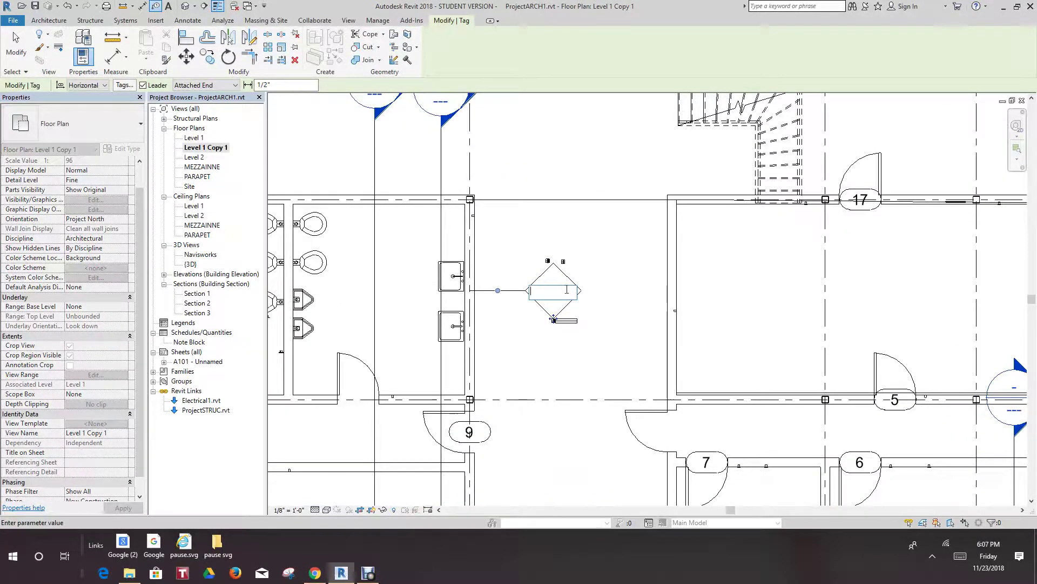
click(601, 272)
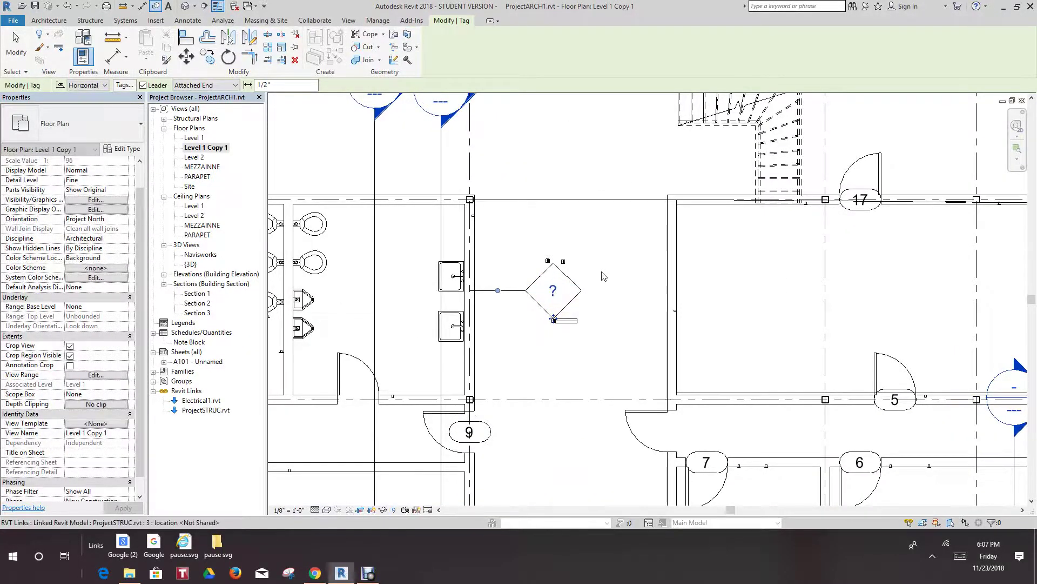
click(72, 6)
Step: Turn the leader off and tag the two restroom doors along grid F
scroll(430, 274, down, 1)
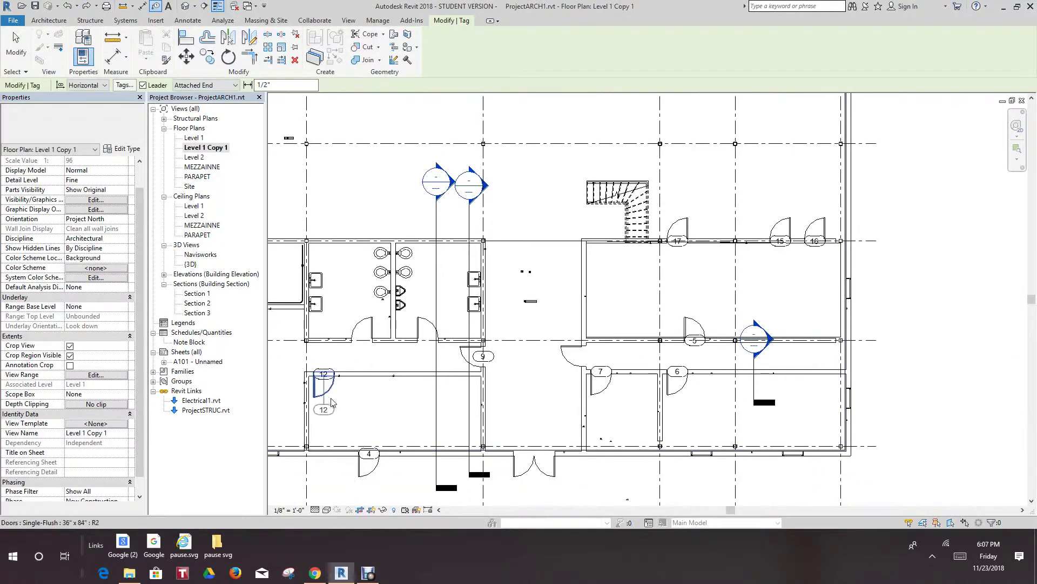
scroll(330, 386, up, 4)
scroll(387, 294, up, 2)
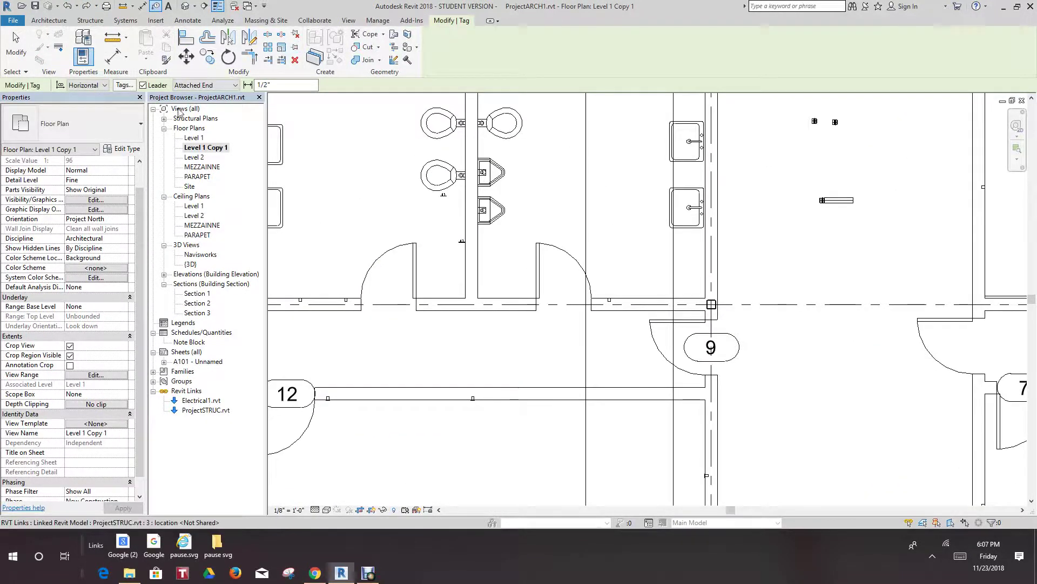
click(143, 85)
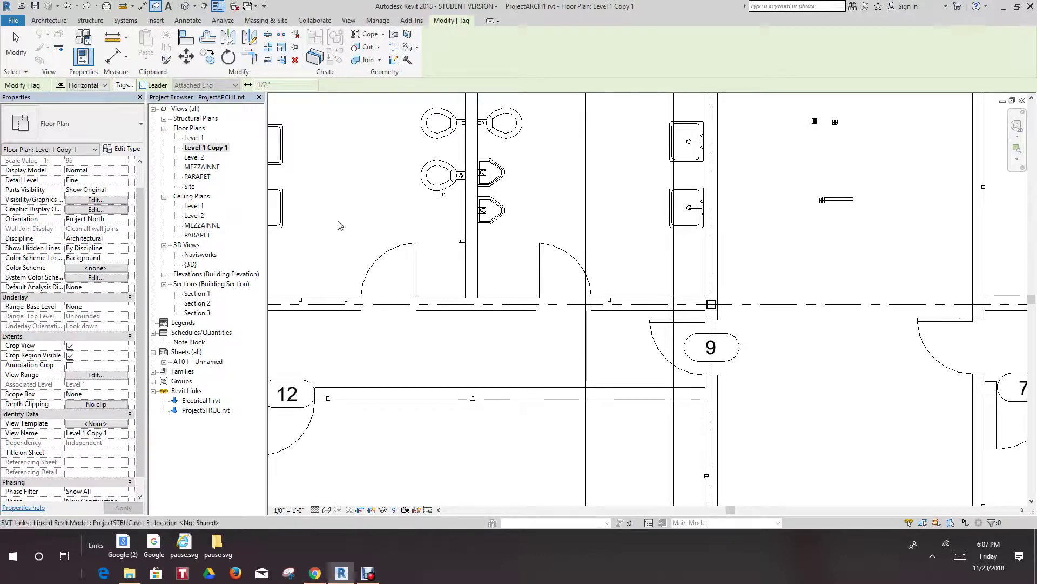
click(388, 304)
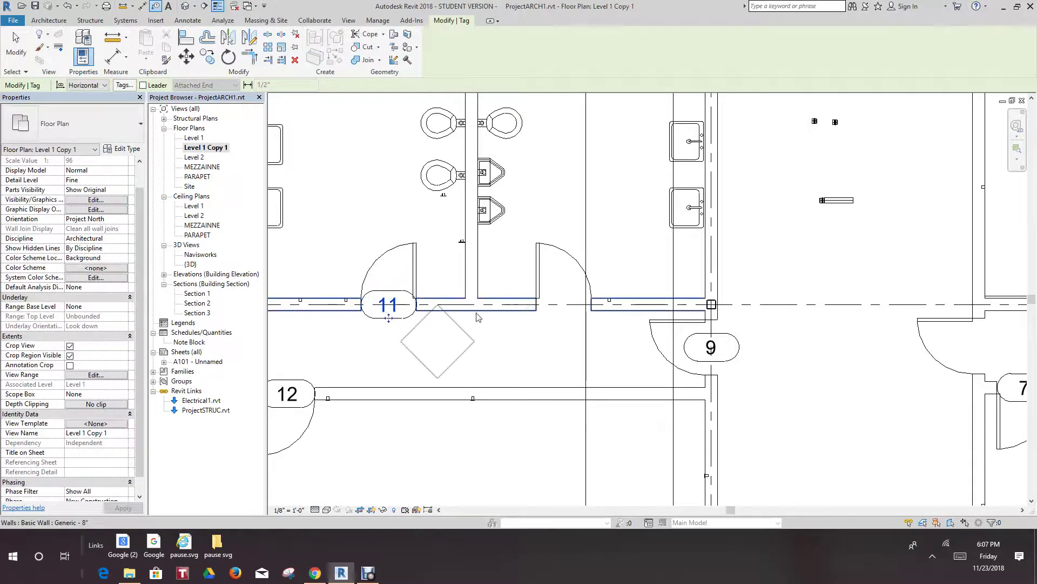
click(557, 308)
scroll(543, 348, down, 3)
scroll(543, 347, down, 3)
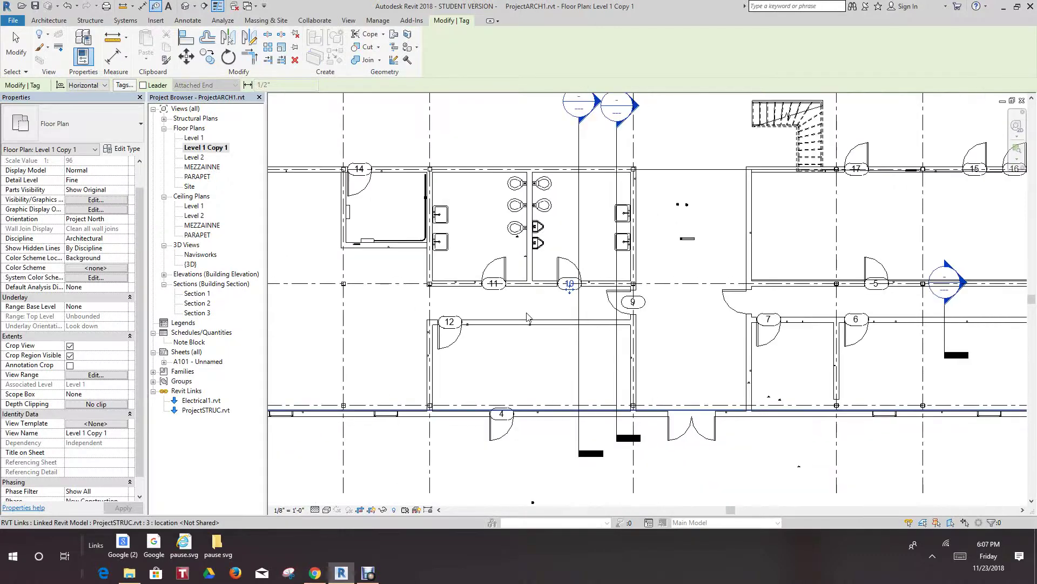
Step: Tag the two exterior windows along grid A, one on each side of grid 2
scroll(528, 317, down, 4)
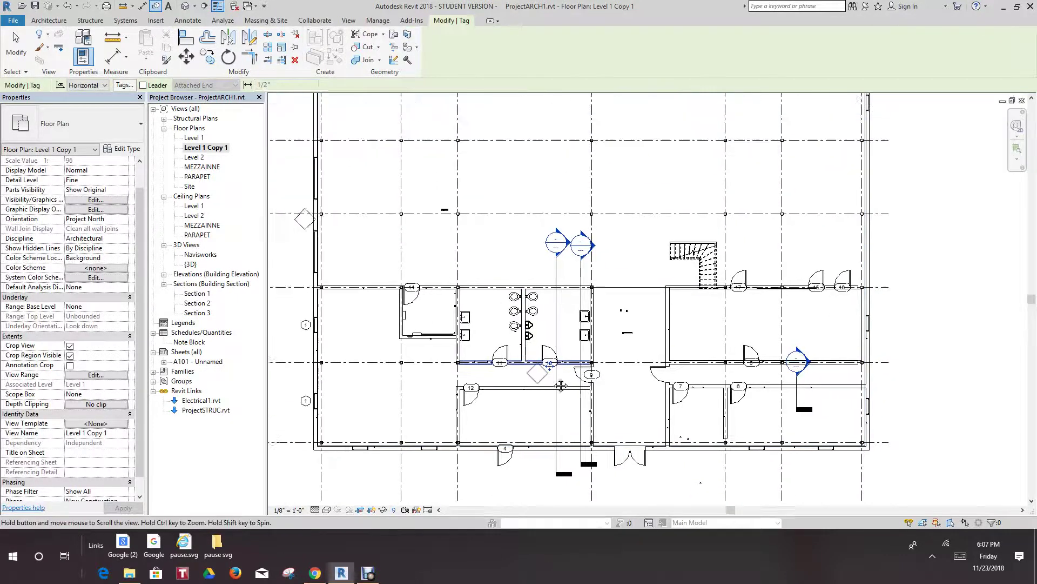
scroll(484, 229, up, 6)
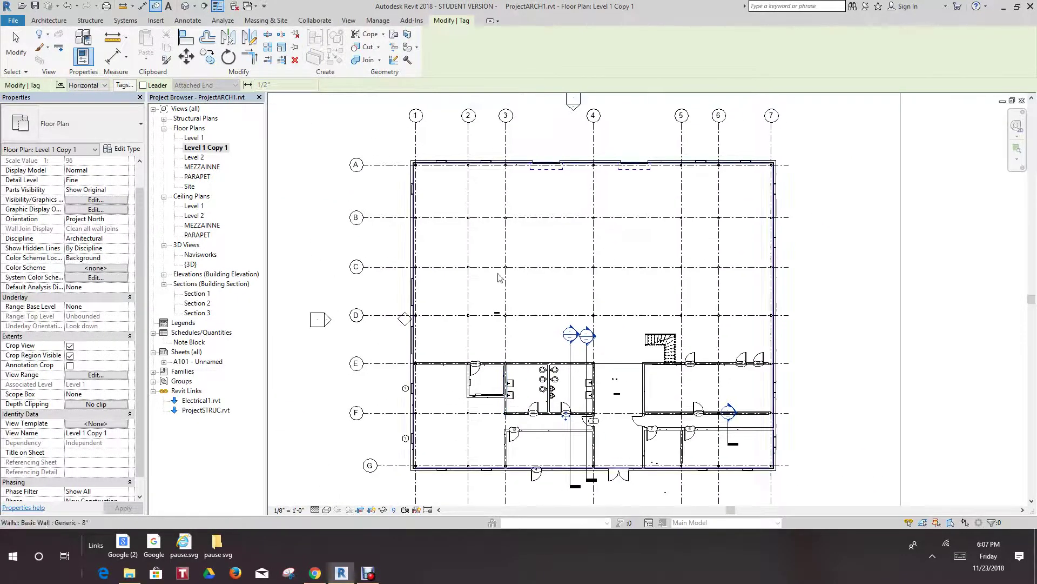
click(505, 119)
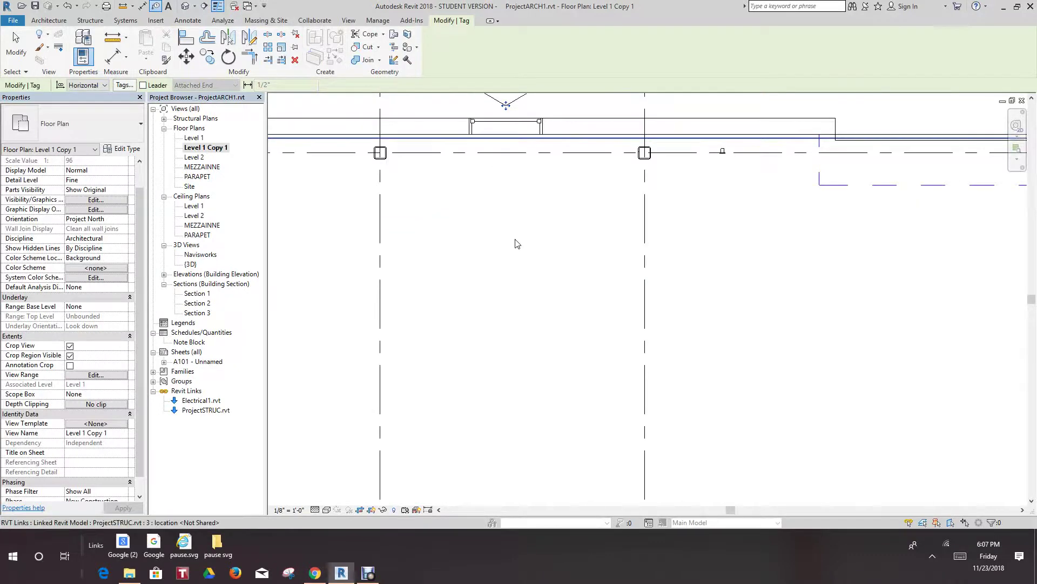
scroll(502, 317, down, 4)
click(330, 250)
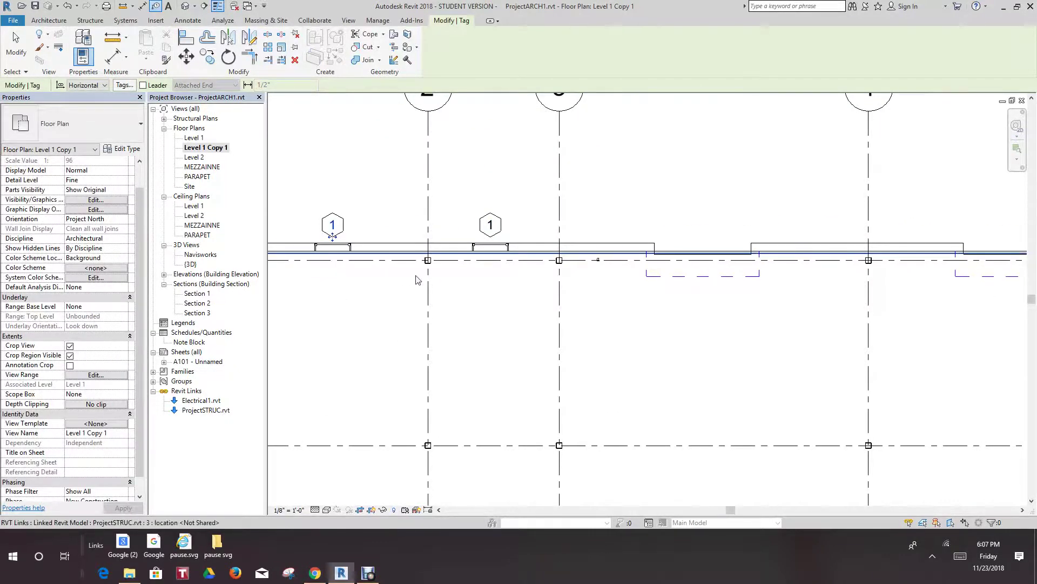
Step: Tag the two exterior windows along grid A, one on each side of grid 6, and end the tagging command
scroll(424, 285, down, 2)
middle_drag(482, 302, 240, 307)
middle_drag(648, 248, 590, 260)
scroll(589, 270, up, 2)
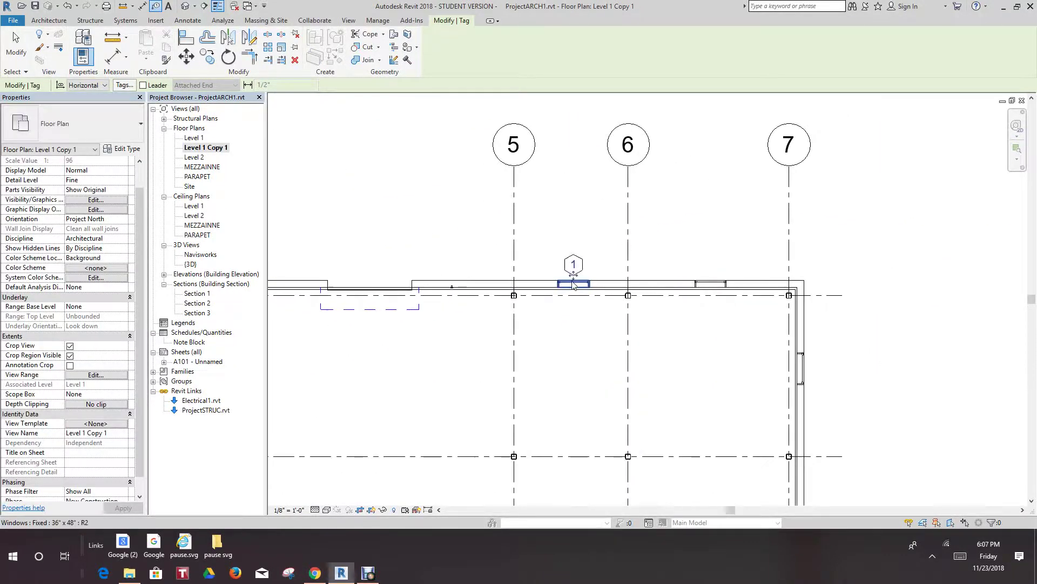
click(574, 285)
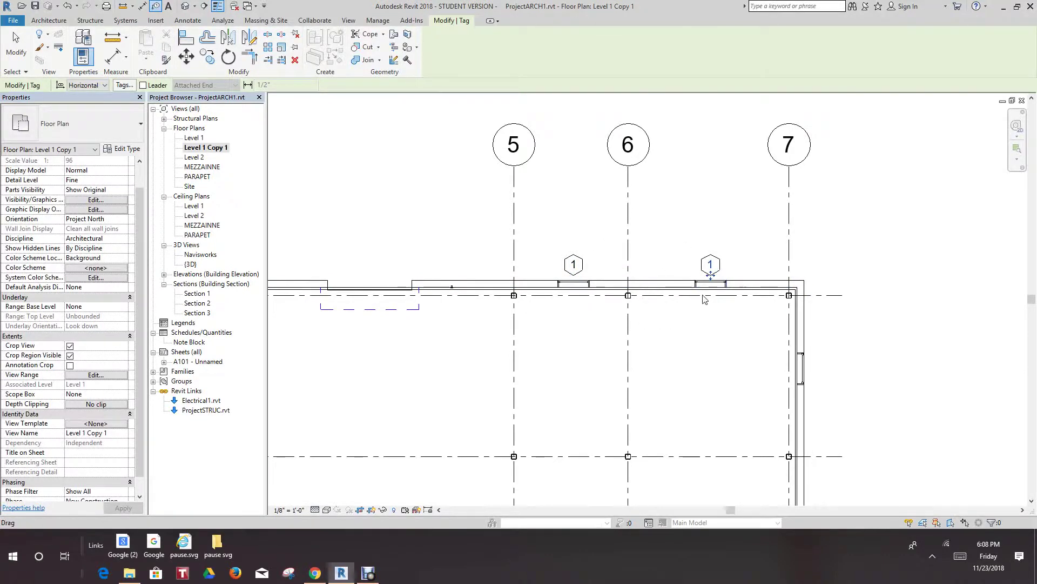
right_click(680, 327)
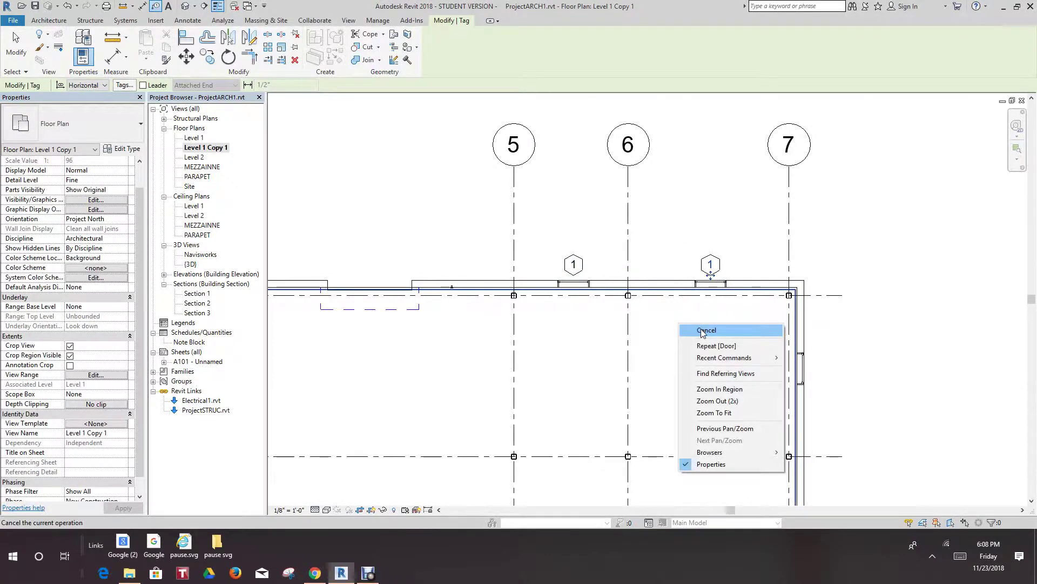
scroll(703, 333, up, 2)
right_click(695, 333)
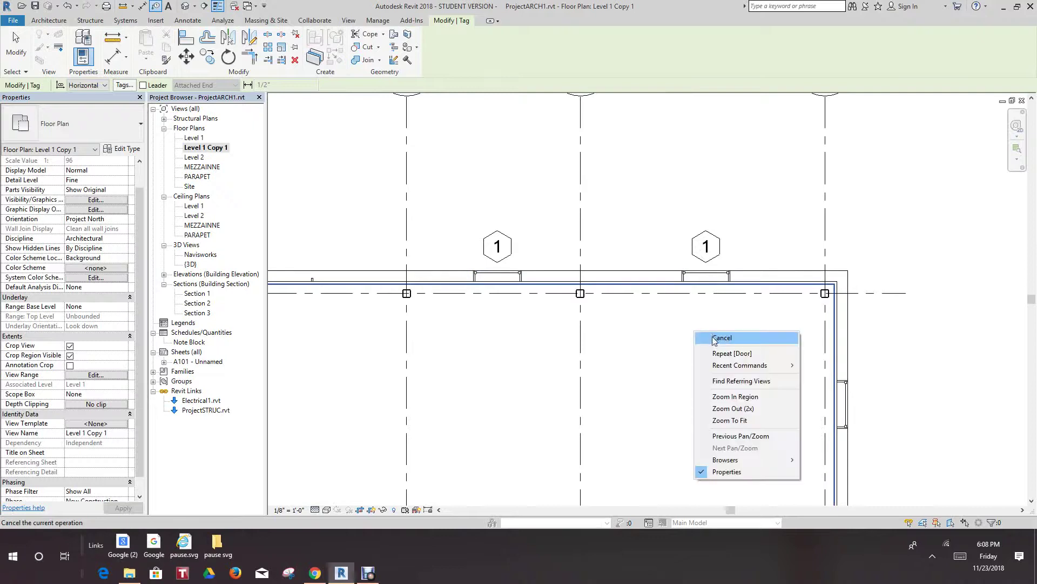
click(714, 337)
Step: Check the properties of the grid A window between grids 6 and 7, including its mark
click(708, 276)
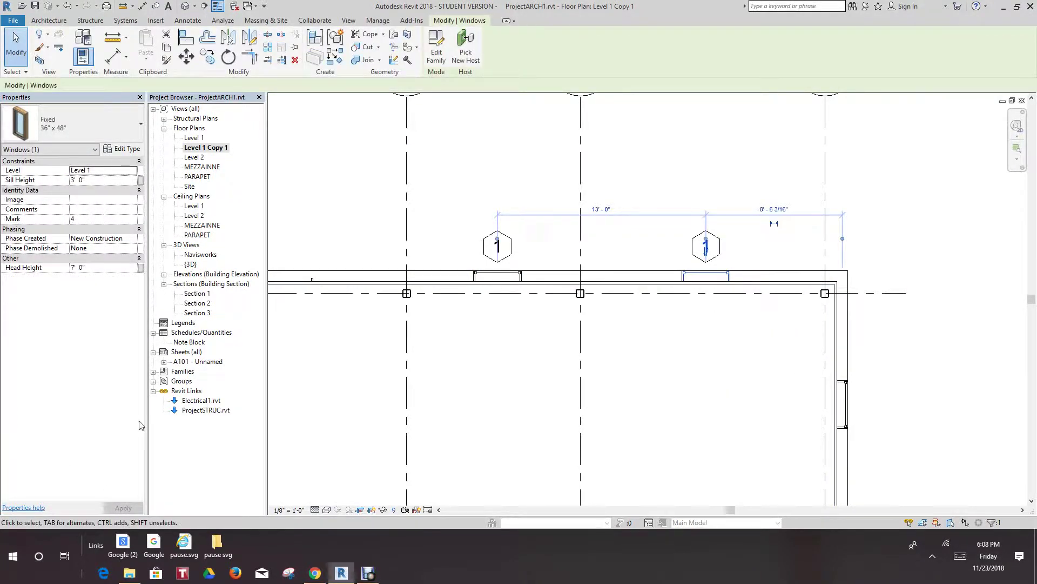
click(601, 401)
scroll(679, 303, up, 3)
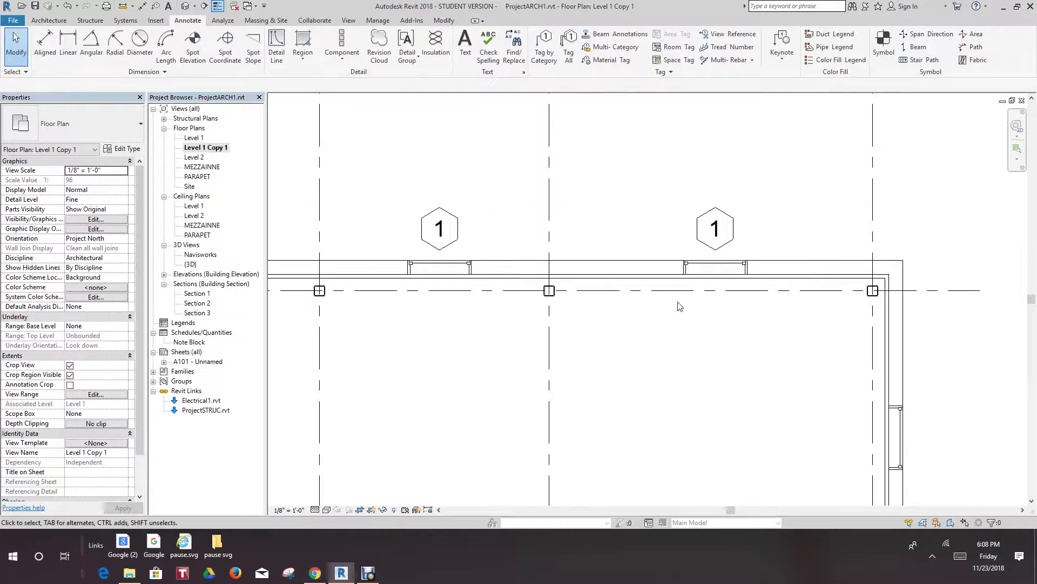
click(706, 265)
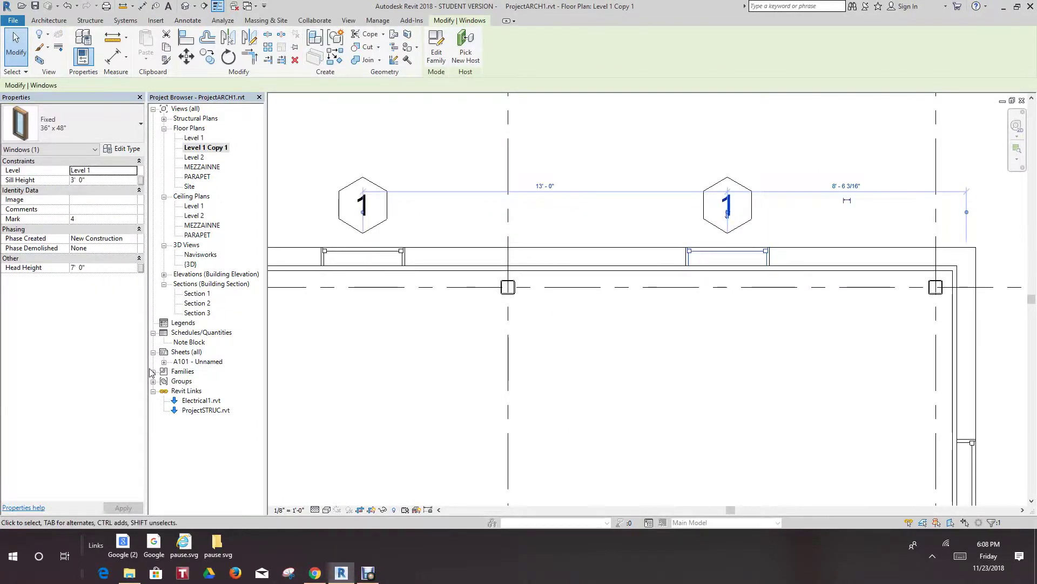
click(733, 443)
scroll(740, 435, down, 5)
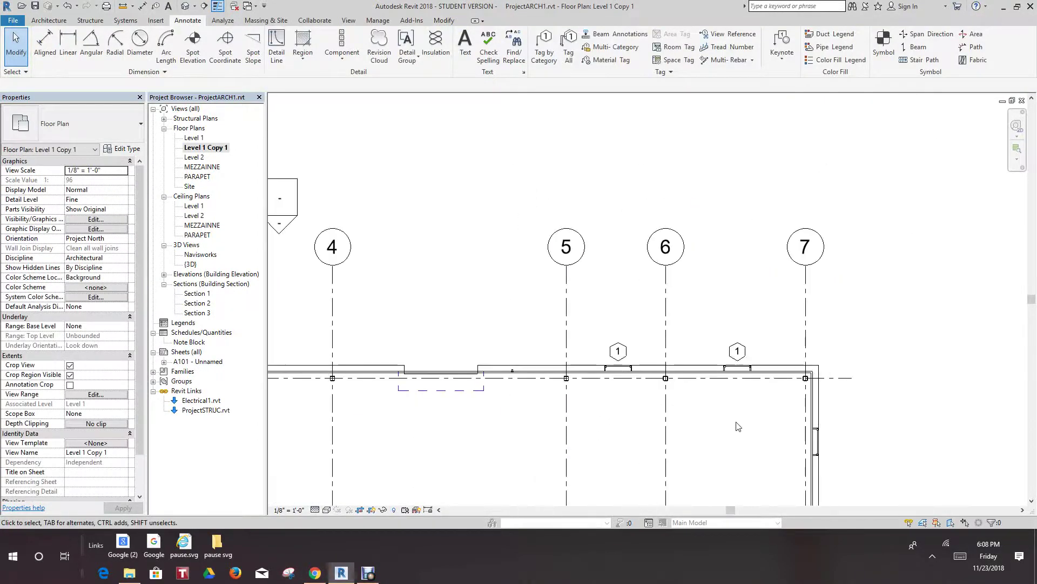
Step: Tag all untagged doors and rooms in the current view with Door Tag and Room Tag, horizontal and without leaders
scroll(642, 307, down, 1)
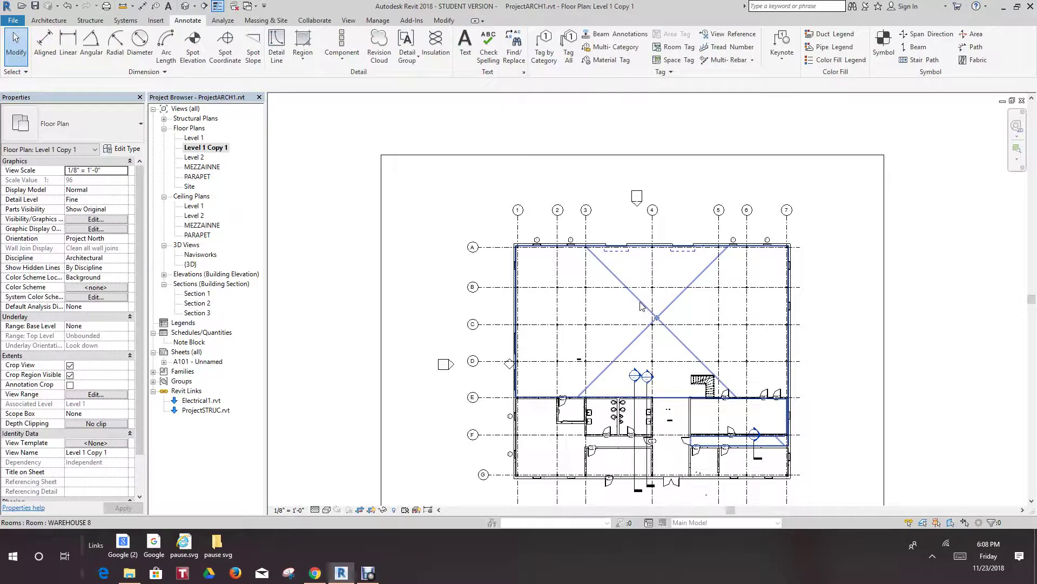
scroll(690, 346, down, 1)
middle_drag(695, 349, 631, 293)
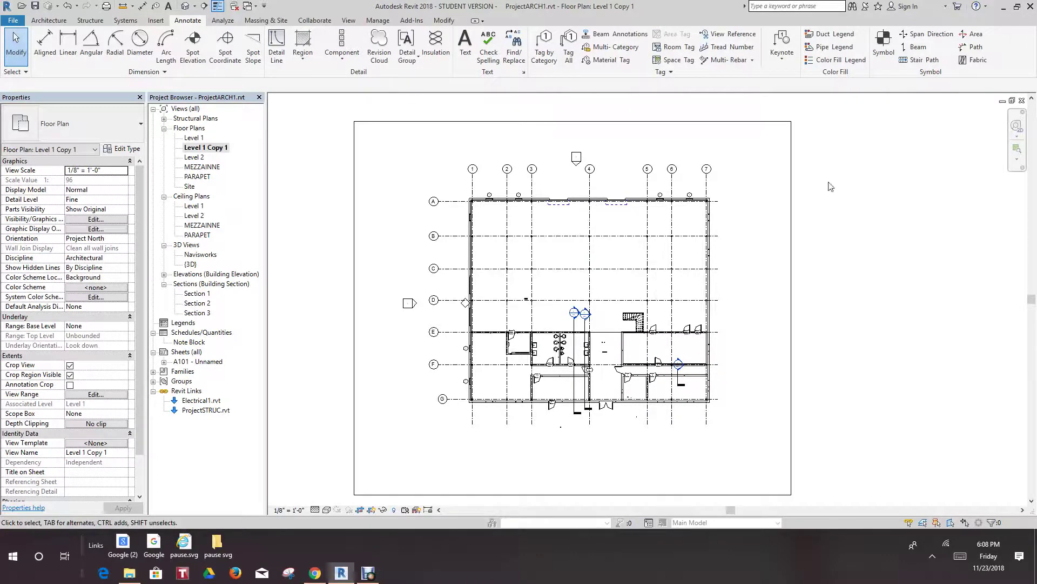
scroll(548, 383, up, 5)
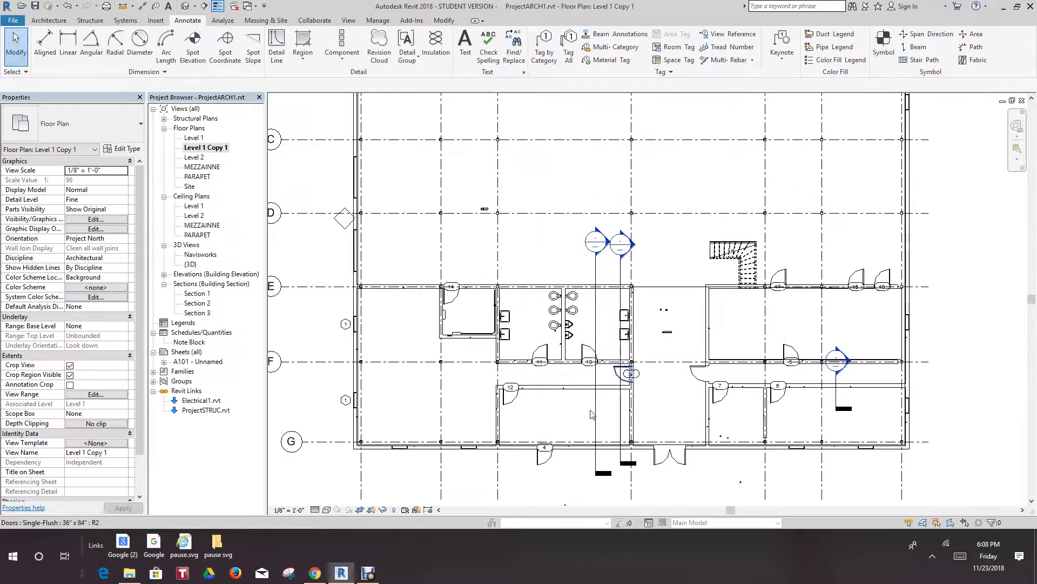
scroll(454, 454, up, 2)
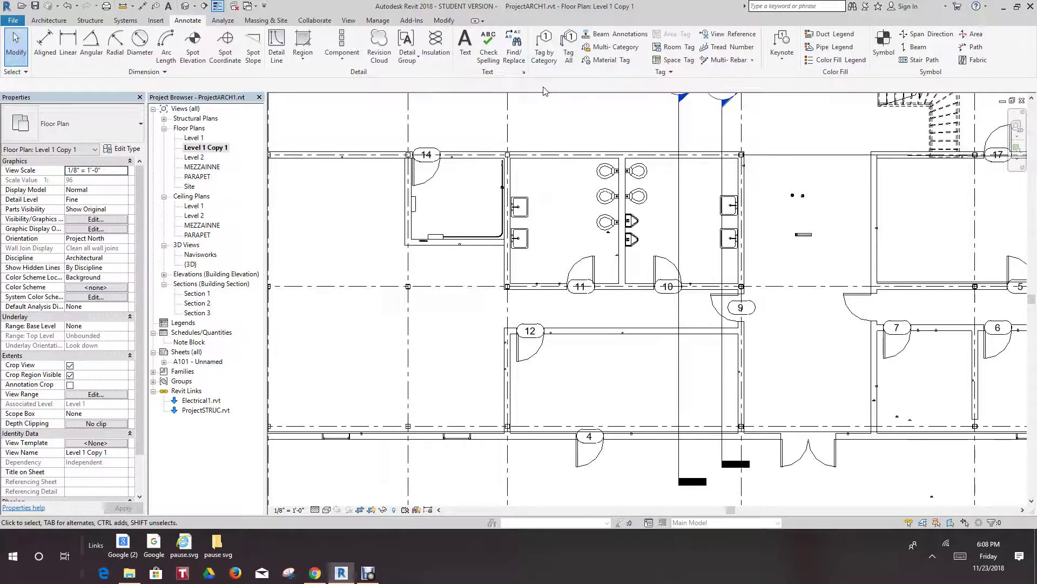
click(569, 54)
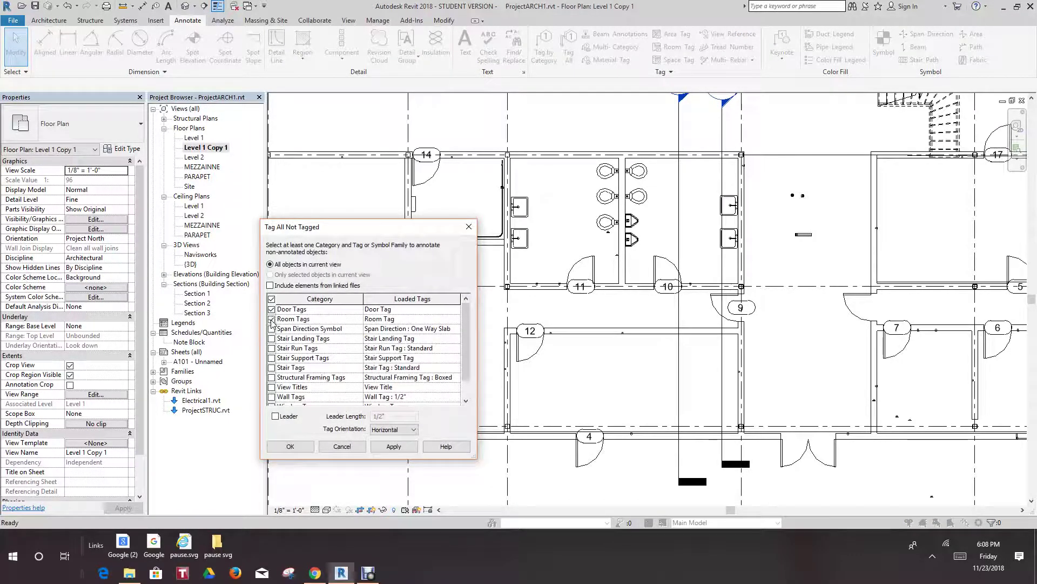
click(398, 445)
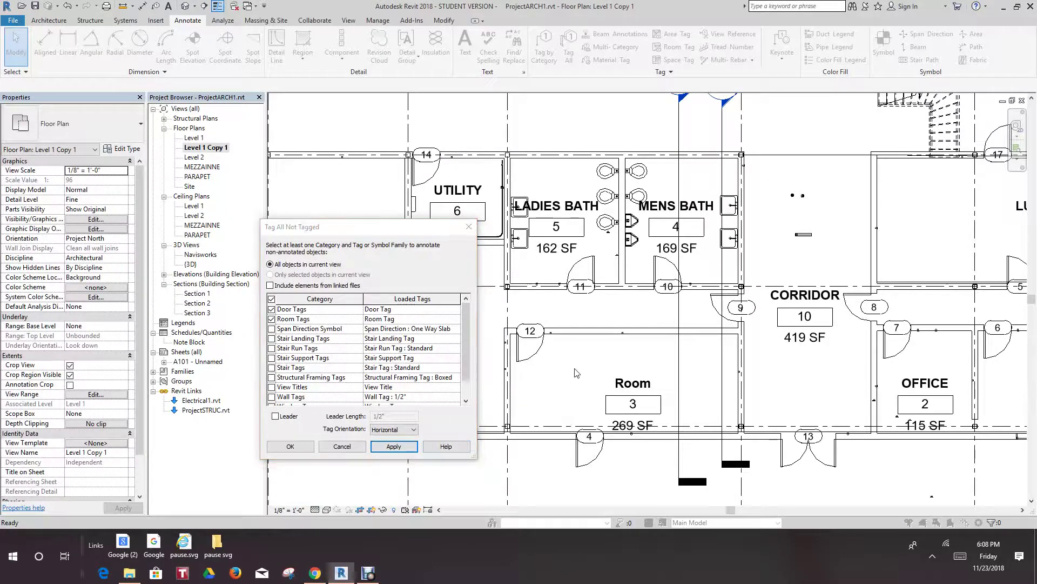
click(286, 446)
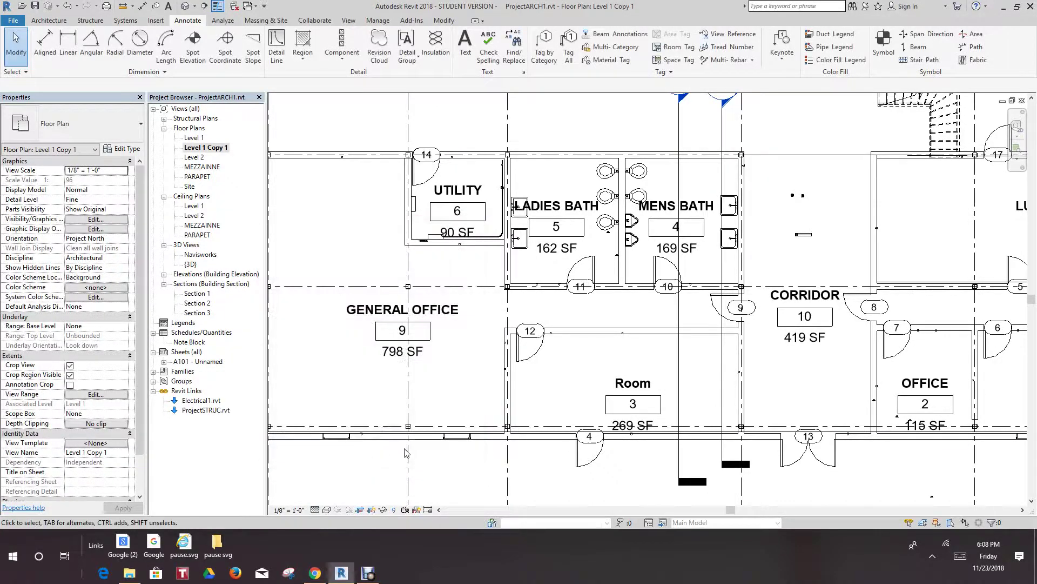
Step: Examine the door and room tags across the plan, from the offices up to the warehouse and grid A
scroll(470, 433, down, 3)
scroll(470, 432, up, 3)
scroll(469, 432, down, 5)
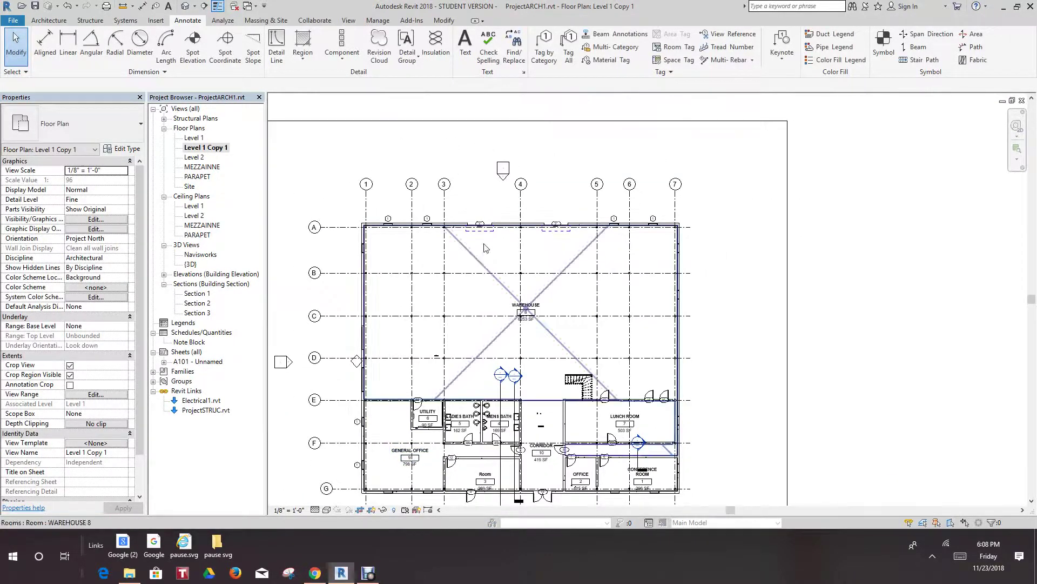
scroll(742, 259, up, 5)
mouse_move(742, 255)
middle_down()
mouse_move(651, 191)
mouse_move(740, 257)
middle_up()
scroll(742, 262, down, 1)
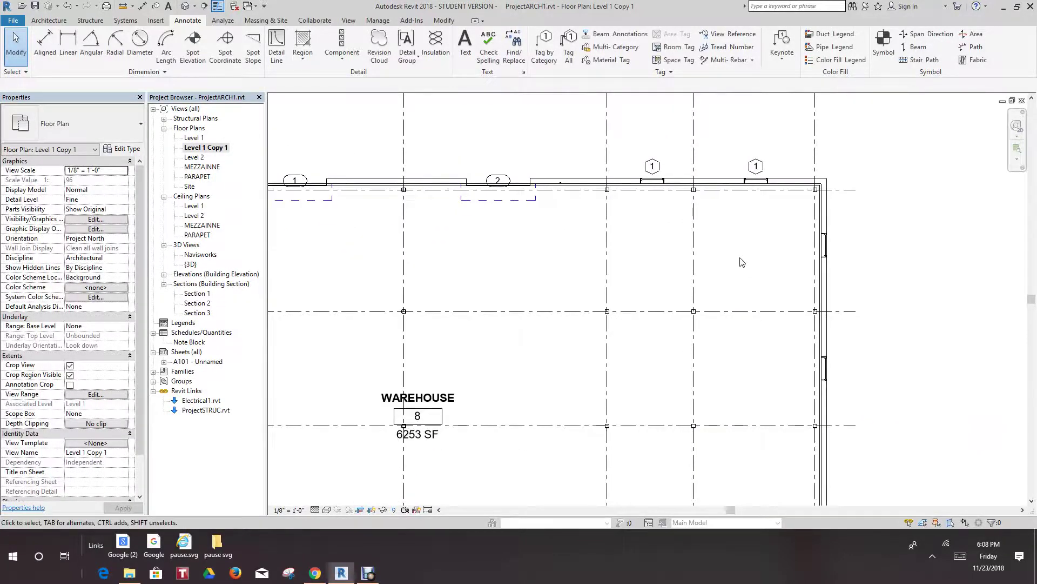
scroll(742, 262, down, 3)
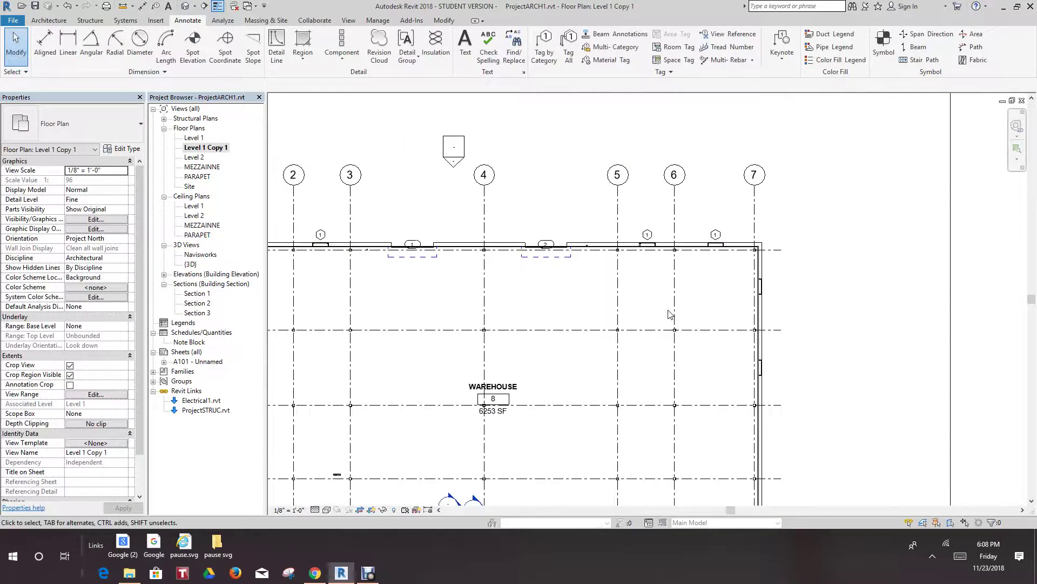
scroll(508, 306, down, 1)
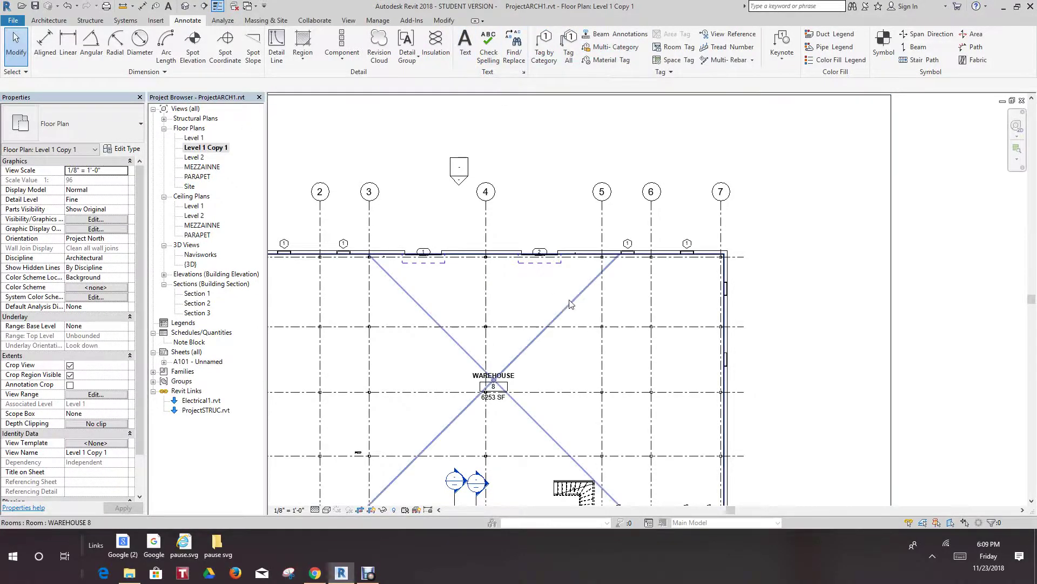
scroll(580, 285, down, 1)
middle_drag(581, 286, 599, 215)
scroll(580, 246, down, 2)
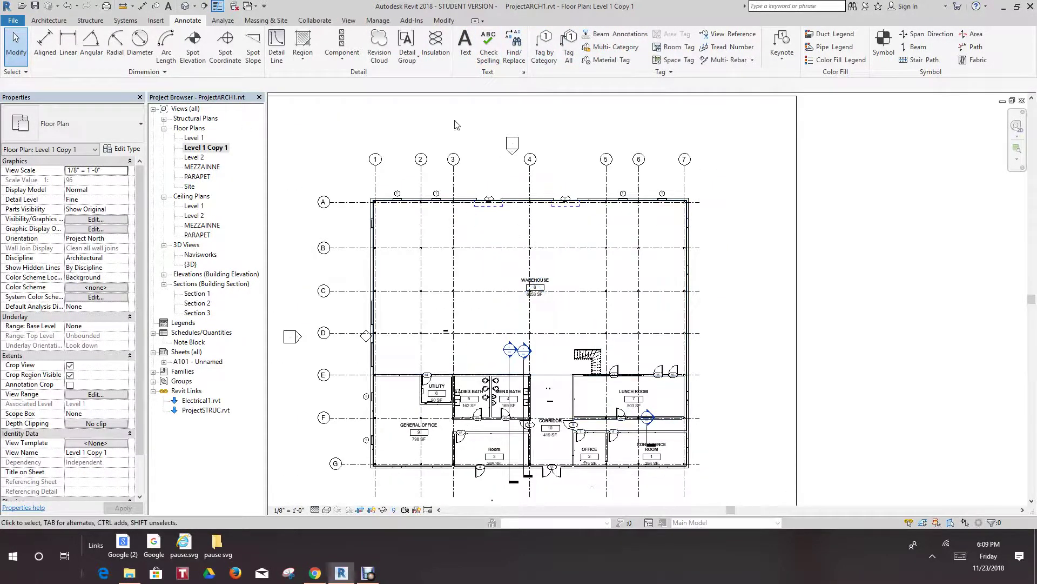
scroll(632, 357, up, 1)
scroll(631, 356, up, 1)
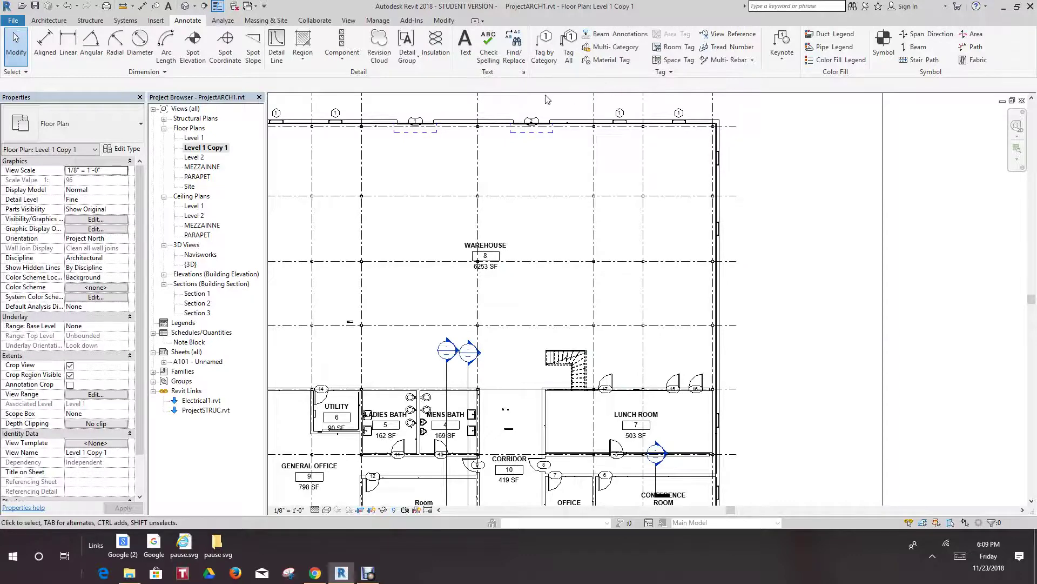
Step: Run Tag All Not Tagged for the current view with Window Tags enabled alongside door and room tags
click(567, 54)
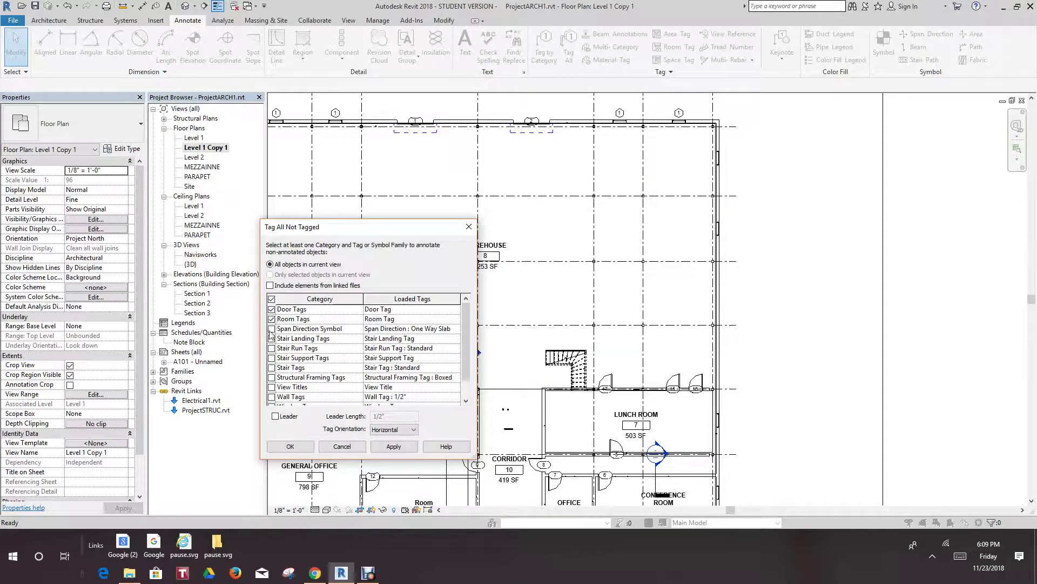
scroll(274, 365, down, 1)
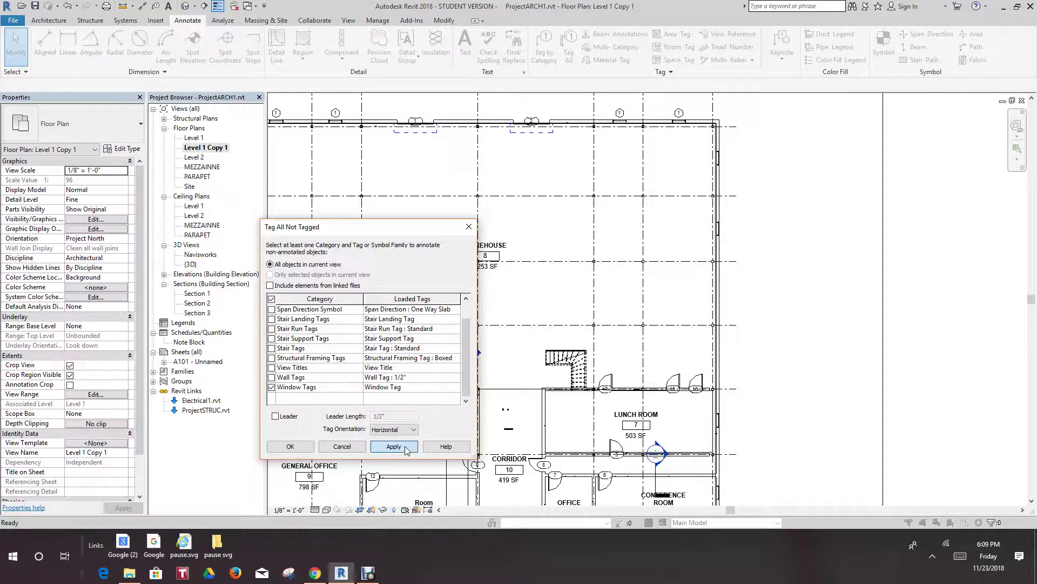
click(290, 446)
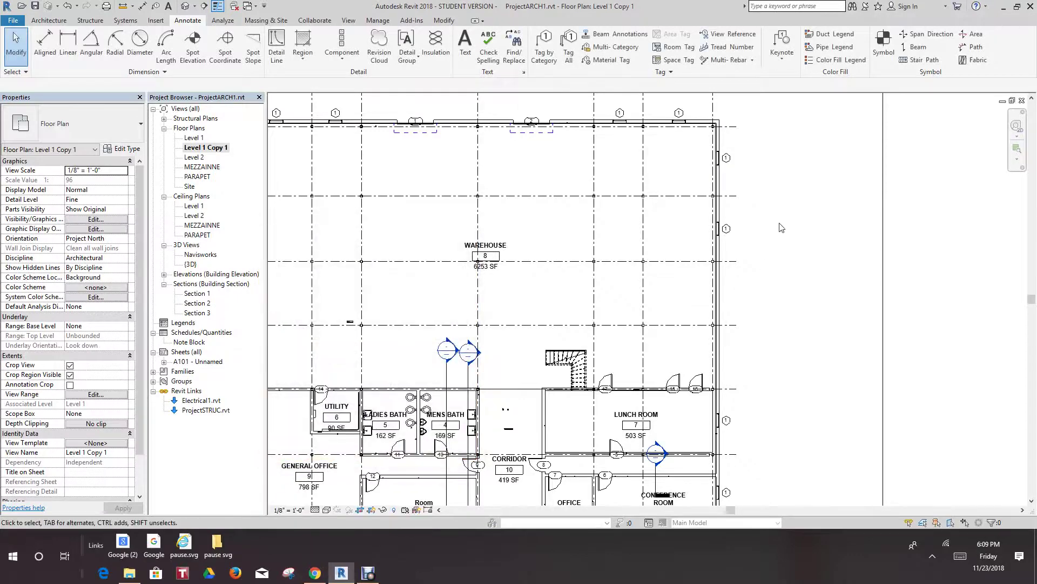
Step: Examine the window tags along the exterior walls and the room and door tags throughout the plan
scroll(783, 224, down, 3)
scroll(377, 379, up, 4)
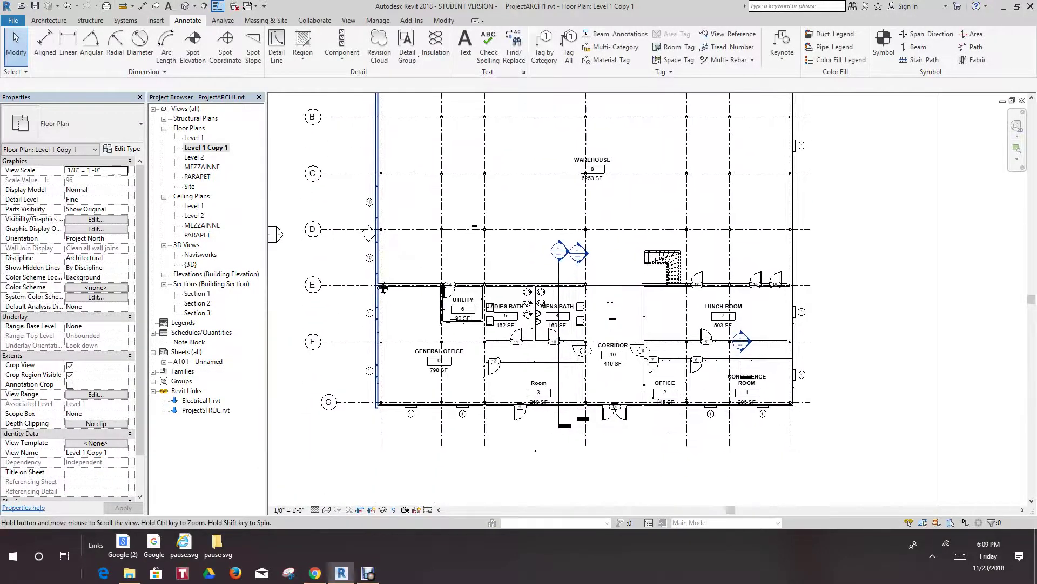
scroll(553, 229, up, 1)
middle_drag(553, 229, 465, 250)
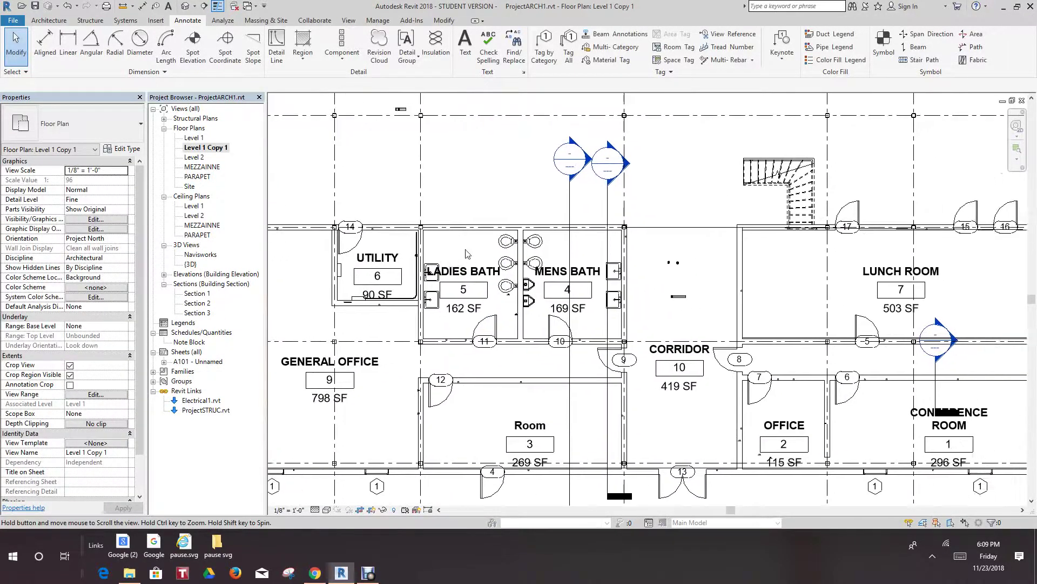
scroll(466, 250, down, 1)
scroll(556, 282, up, 1)
scroll(556, 282, up, 2)
scroll(652, 266, down, 2)
middle_drag(652, 266, 566, 235)
scroll(642, 322, down, 4)
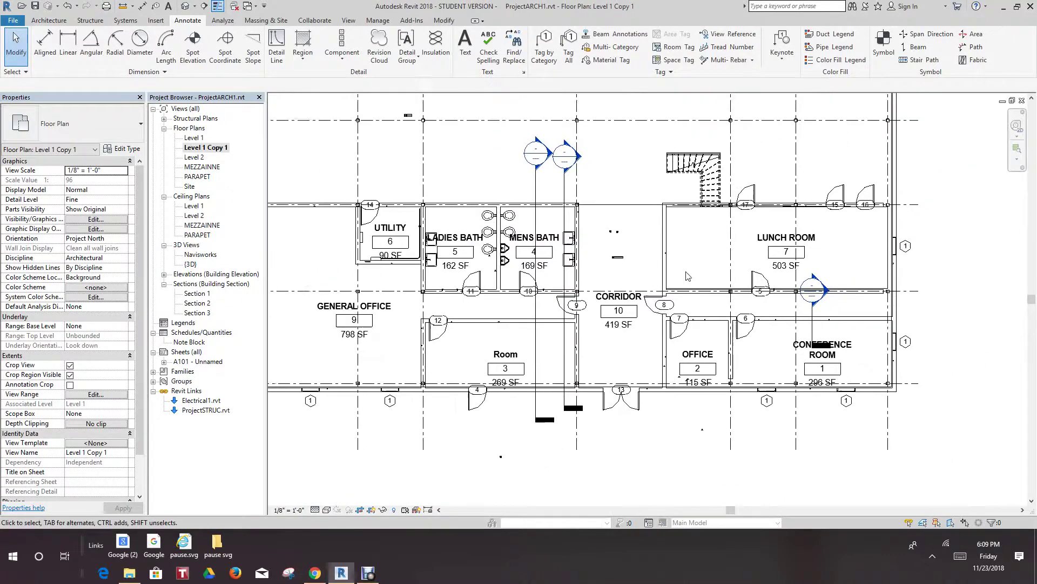
scroll(644, 324, down, 2)
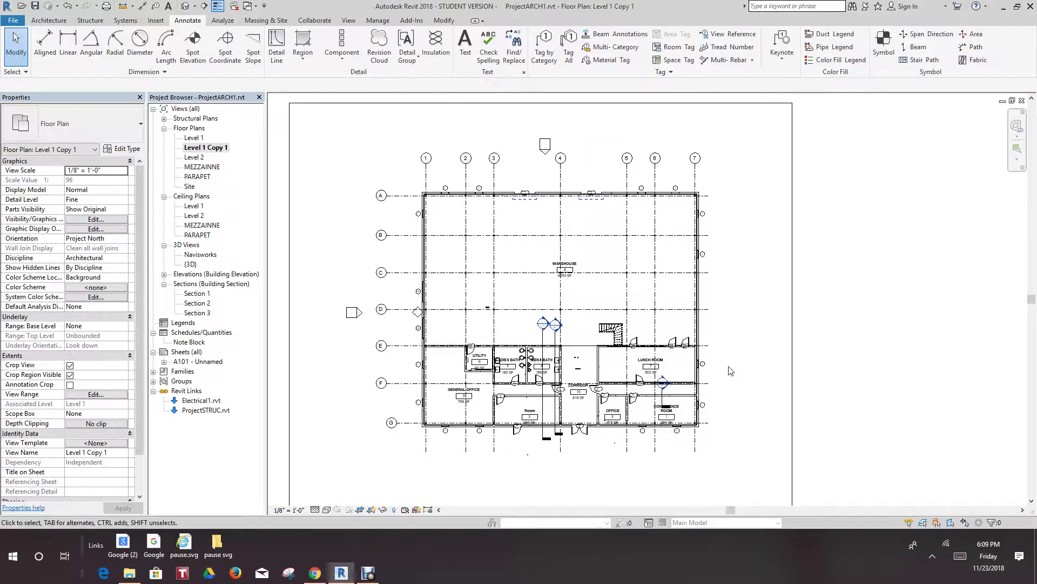
scroll(645, 385, up, 3)
middle_drag(646, 384, 680, 331)
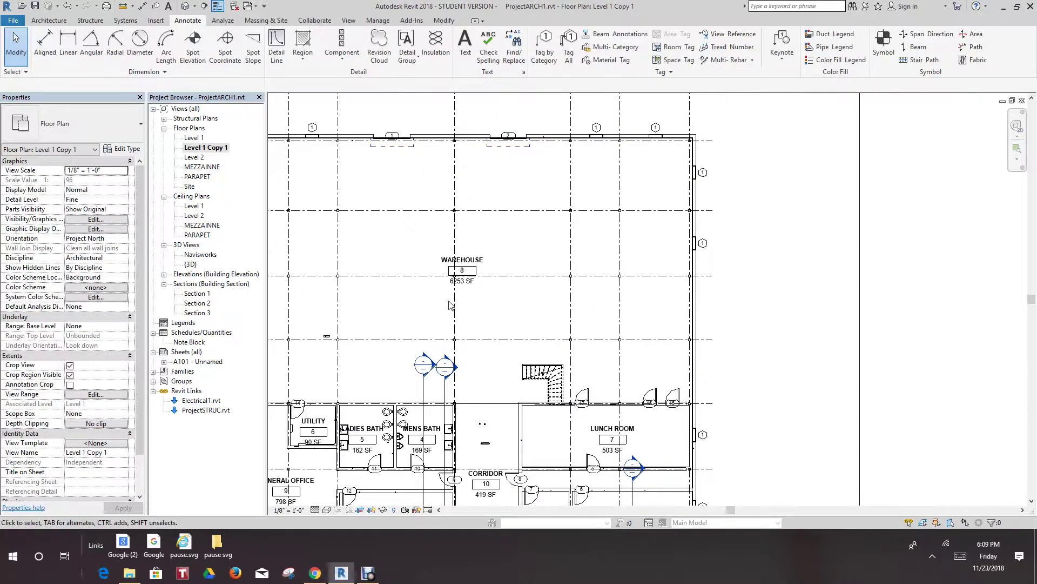
scroll(447, 301, up, 4)
scroll(475, 256, down, 4)
middle_drag(511, 287, 536, 322)
scroll(536, 322, down, 1)
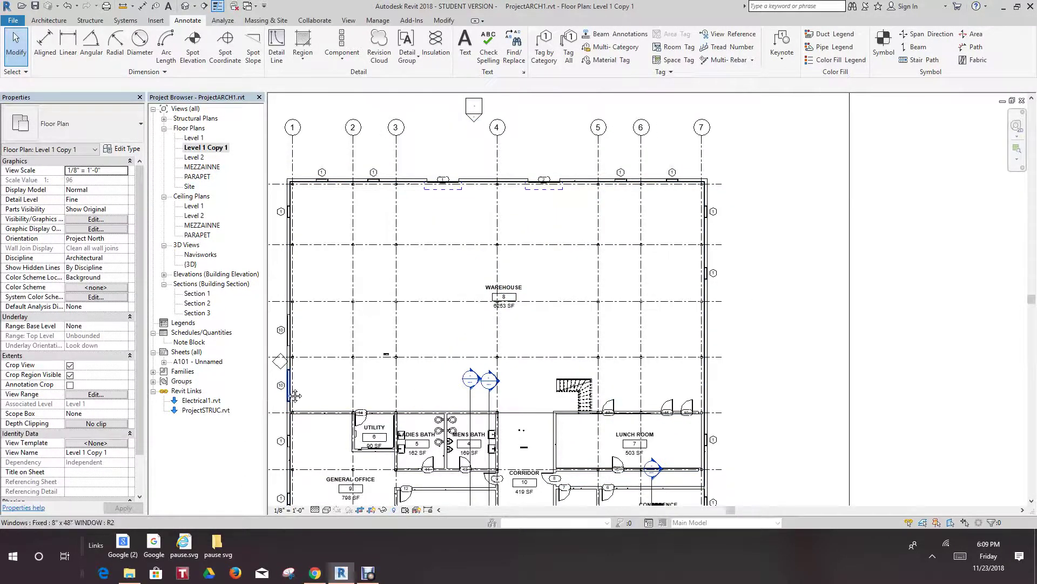
Step: Delete the diamond-shaped wall tag beside the exterior wall along grid 1 at grid D
middle_drag(306, 389, 434, 365)
scroll(429, 357, up, 4)
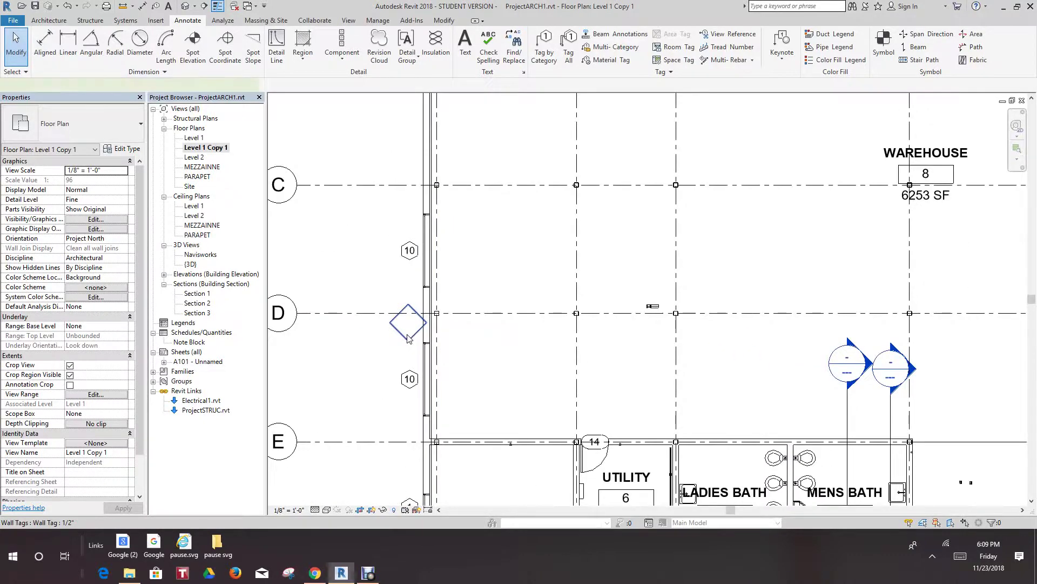
click(408, 342)
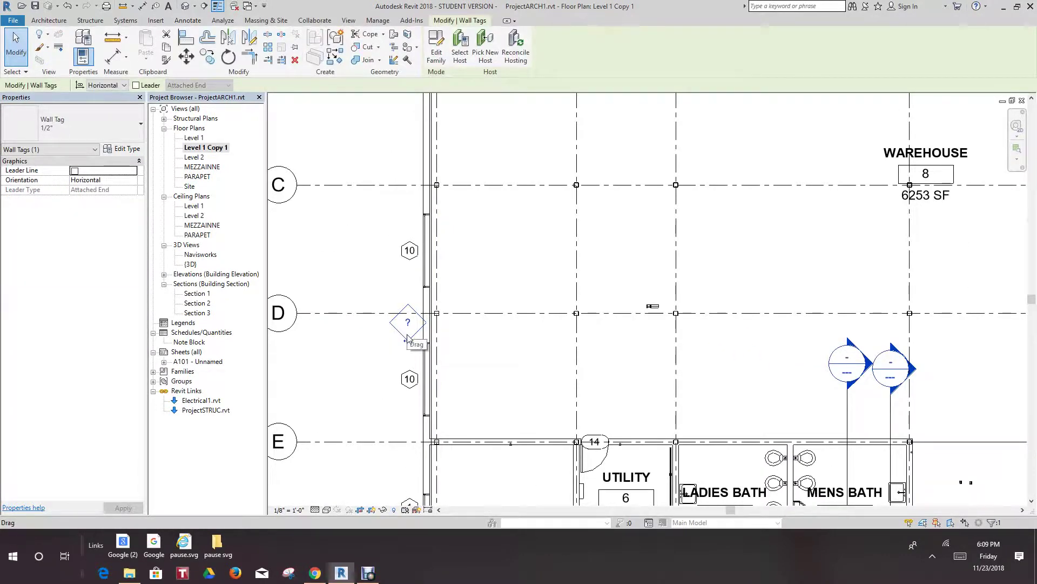
key(Delete)
scroll(425, 352, down, 3)
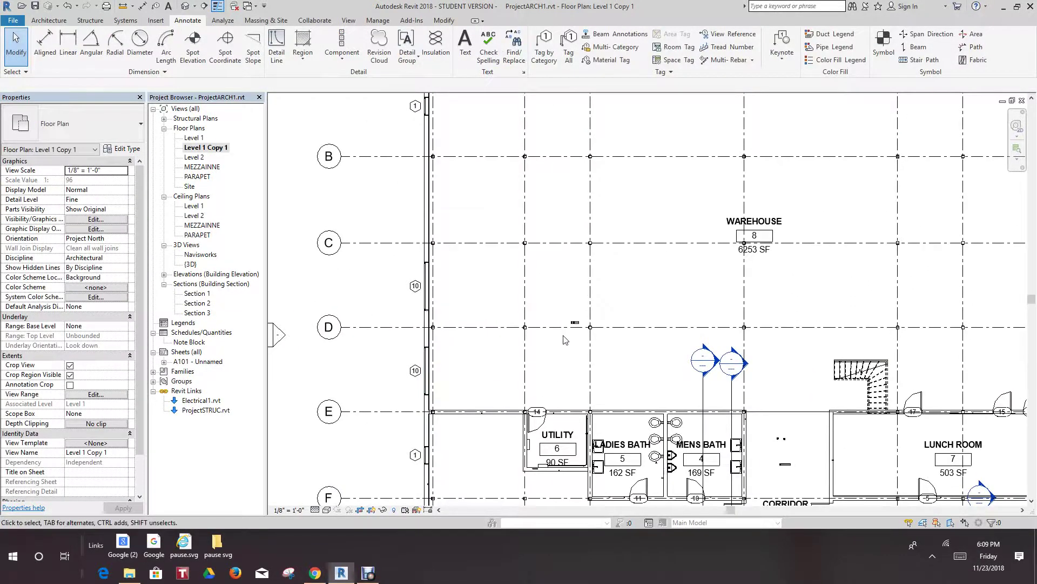
Step: Examine the room and door tags around the restrooms, corridor and general office
scroll(565, 340, down, 4)
scroll(595, 346, up, 1)
mouse_move(594, 349)
middle_down()
mouse_move(617, 351)
mouse_move(581, 349)
middle_up()
scroll(543, 303, up, 5)
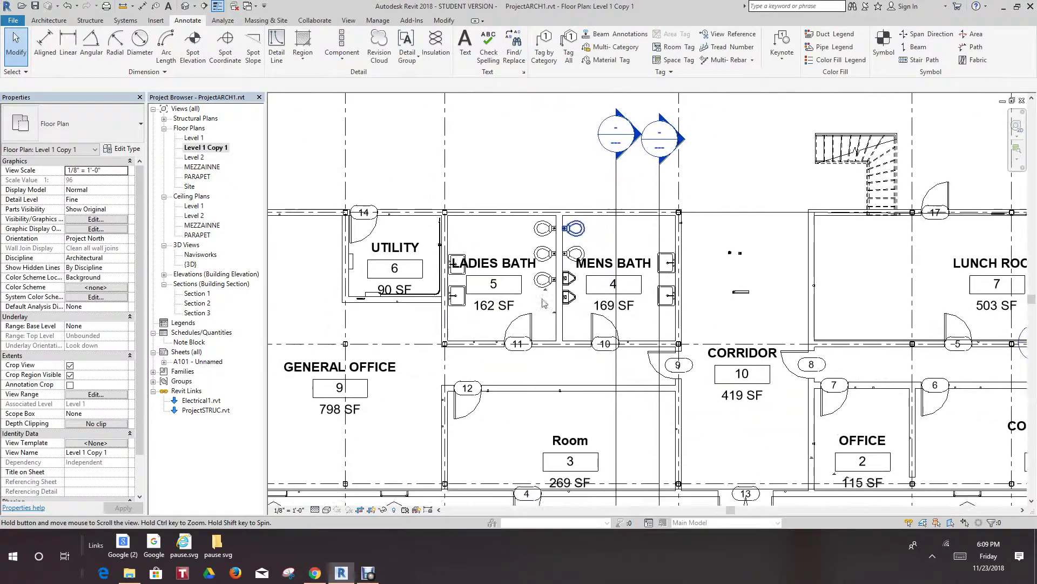
scroll(390, 451, up, 3)
middle_drag(318, 492, 384, 414)
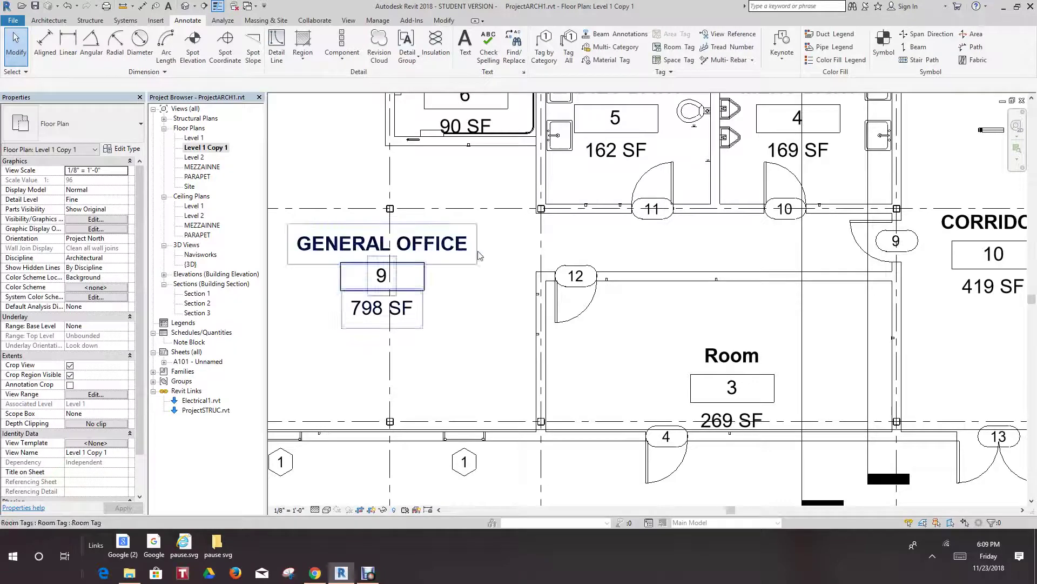
Step: Turn off the Room Tags annotation category in the visibility/graphics overrides of the Level 1 Copy 1 plan
scroll(478, 255, down, 2)
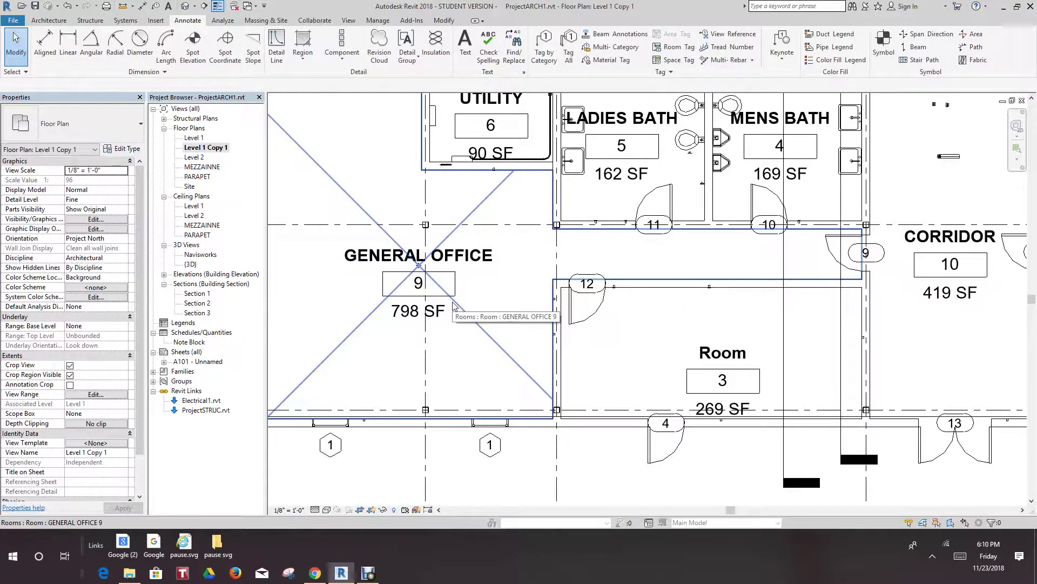
scroll(463, 300, down, 3)
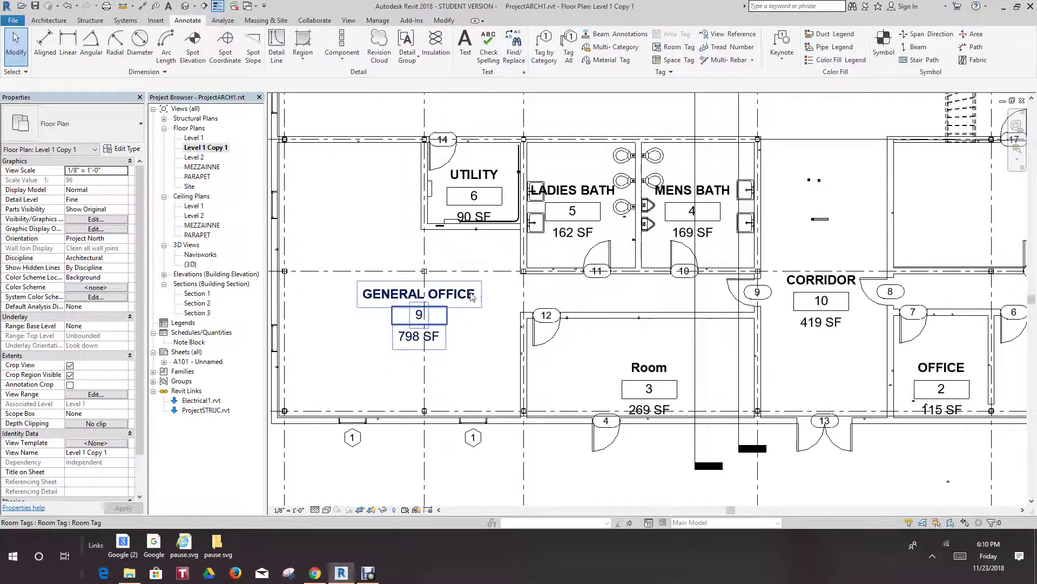
scroll(470, 292, down, 2)
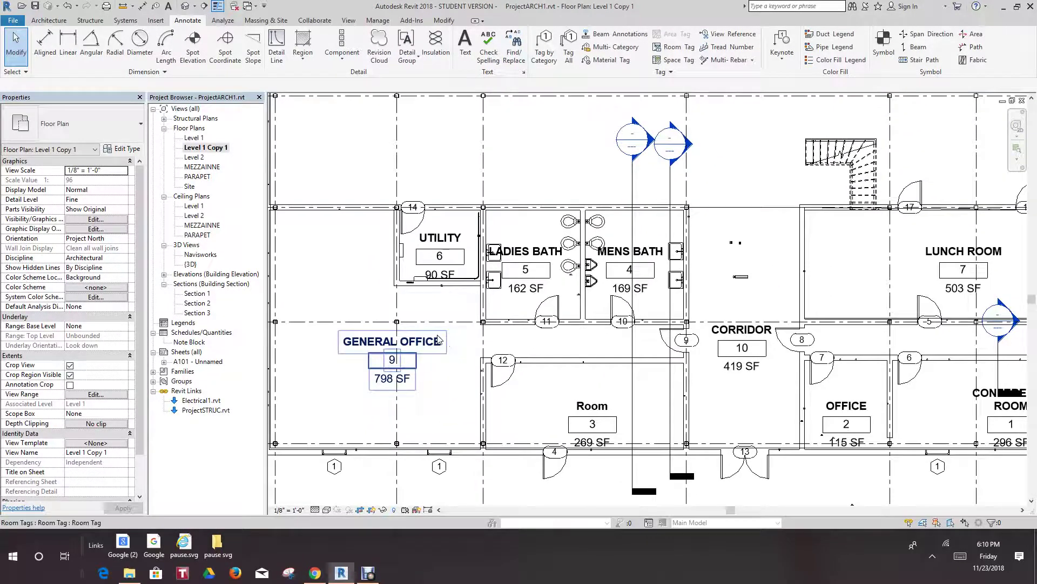
key(v)
key(g)
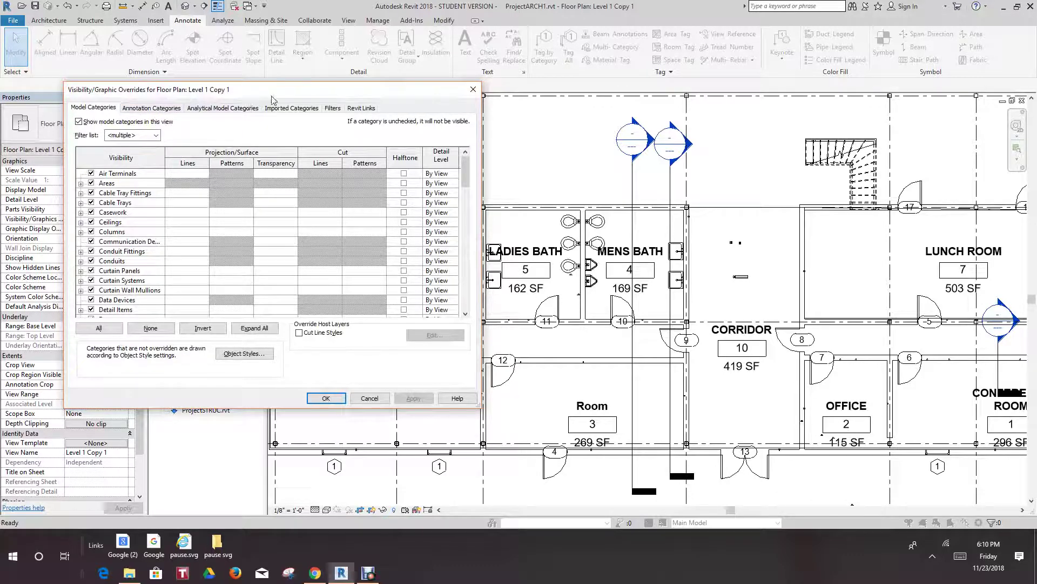
click(154, 107)
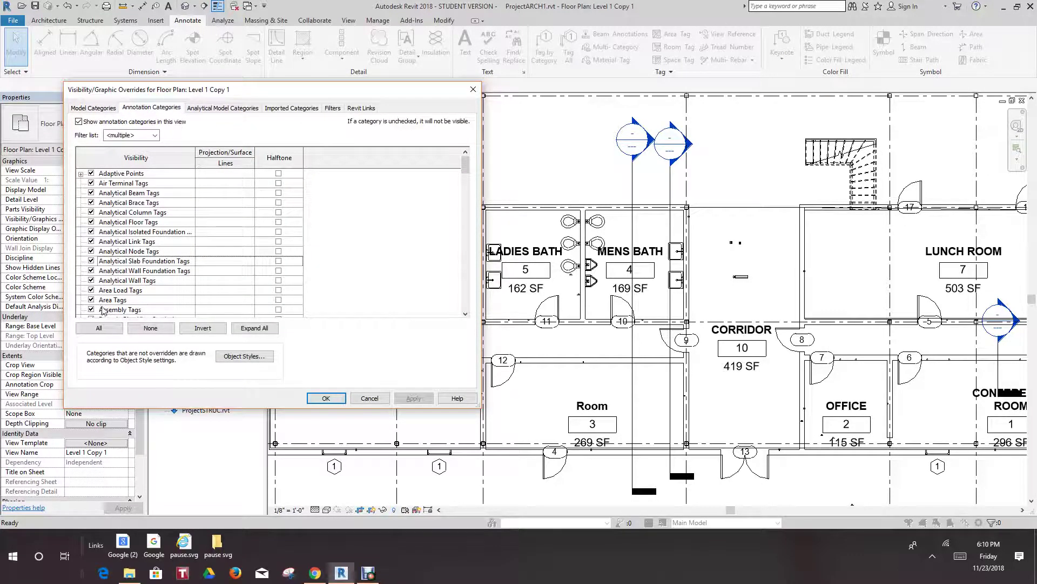
scroll(263, 297, down, 1)
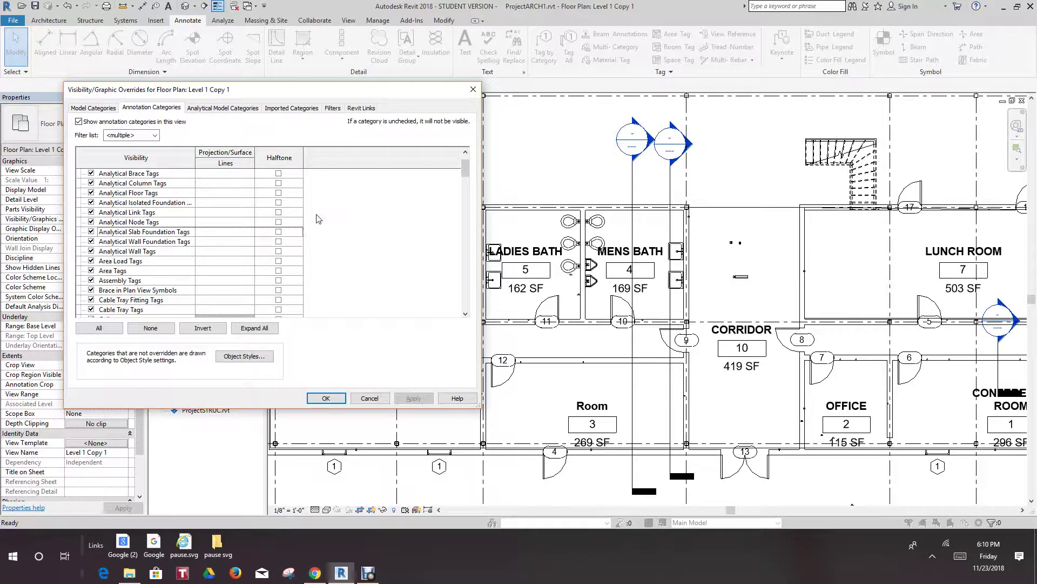
scroll(318, 218, down, 3)
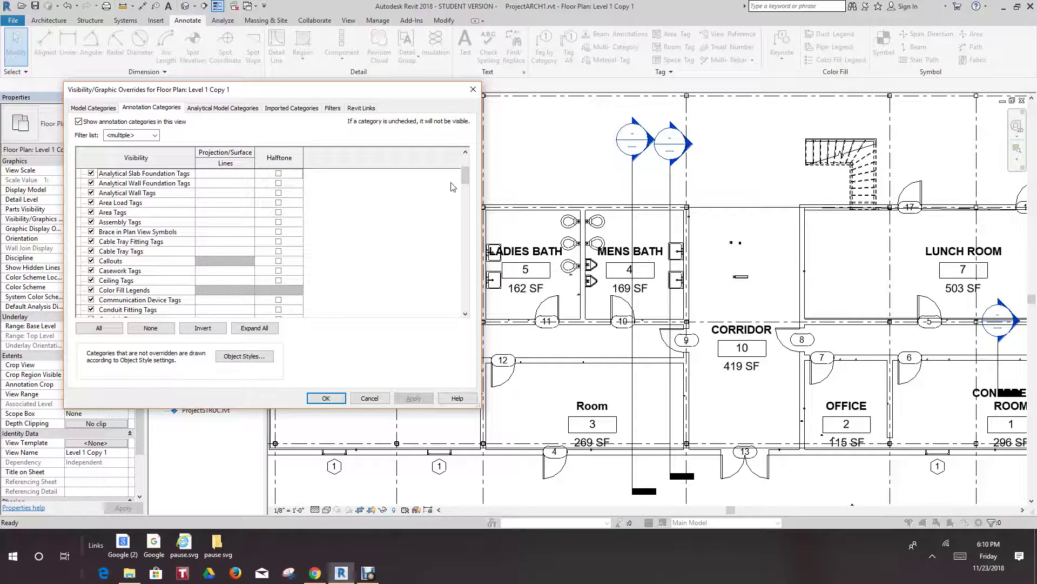
scroll(453, 187, down, 6)
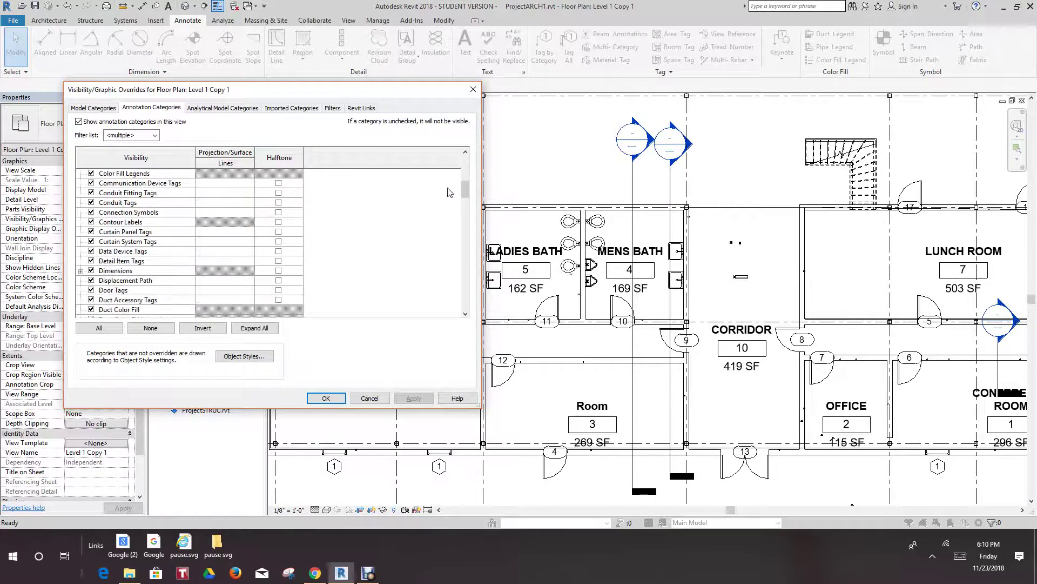
scroll(450, 216, down, 1)
scroll(203, 256, down, 8)
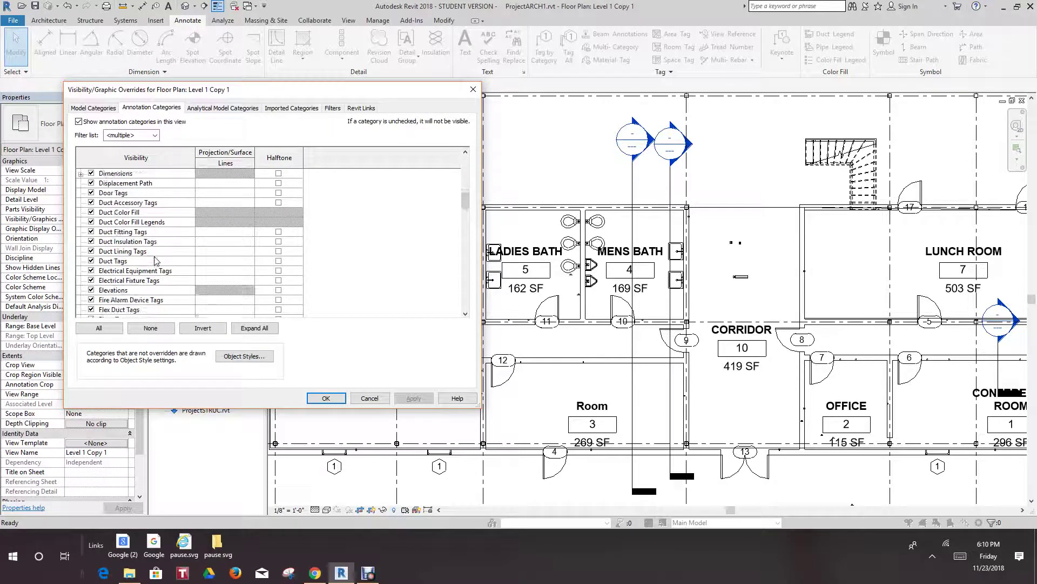
scroll(157, 262, down, 6)
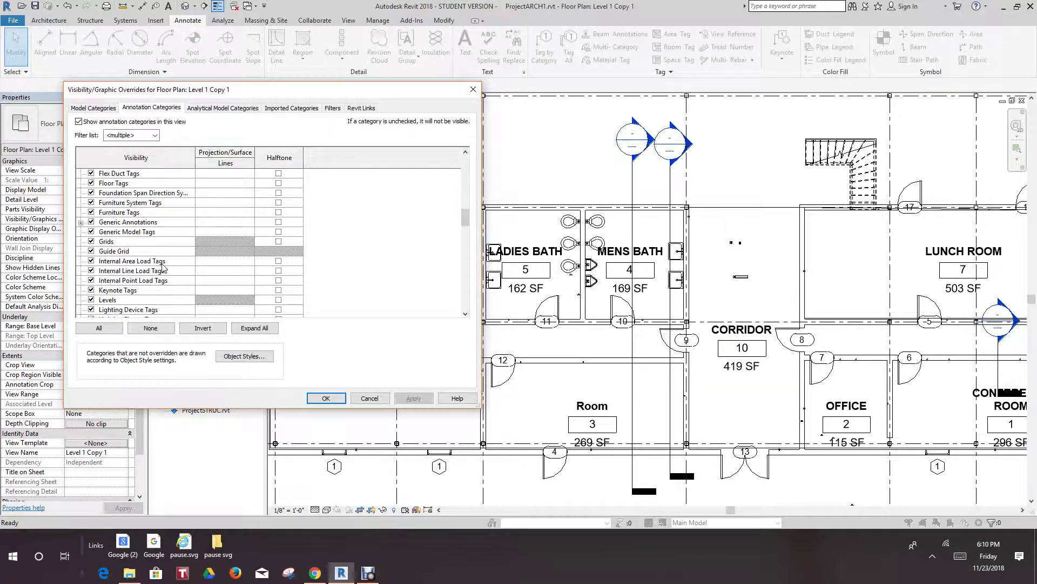
scroll(164, 268, down, 5)
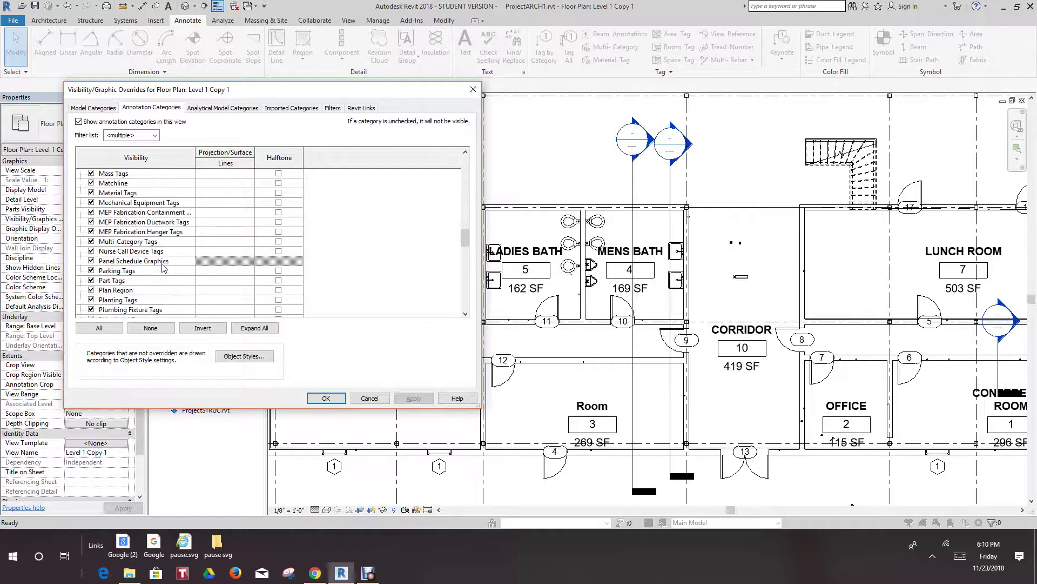
scroll(157, 270, down, 4)
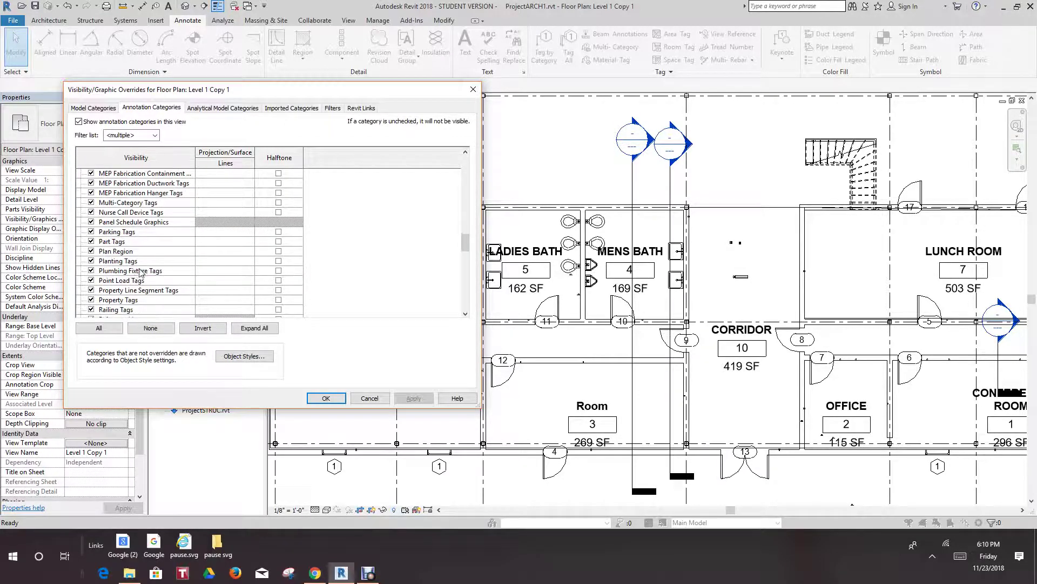
scroll(126, 274, down, 4)
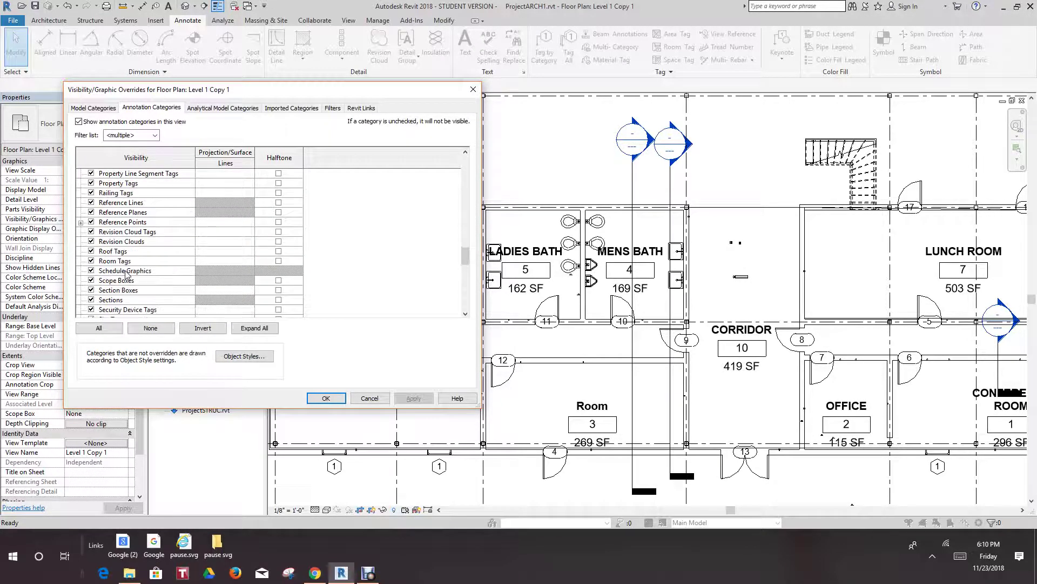
scroll(110, 261, down, 2)
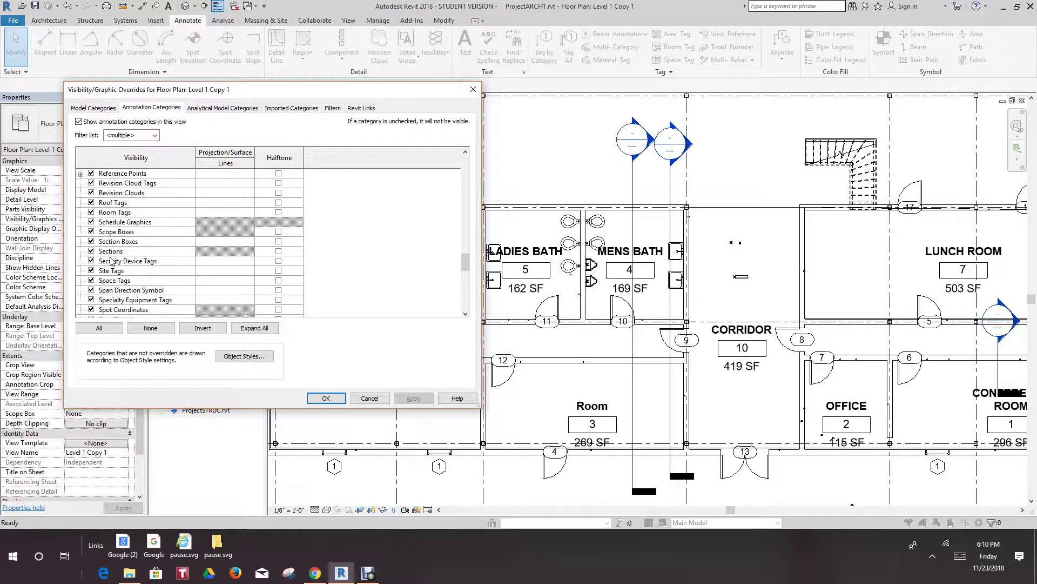
scroll(117, 270, down, 6)
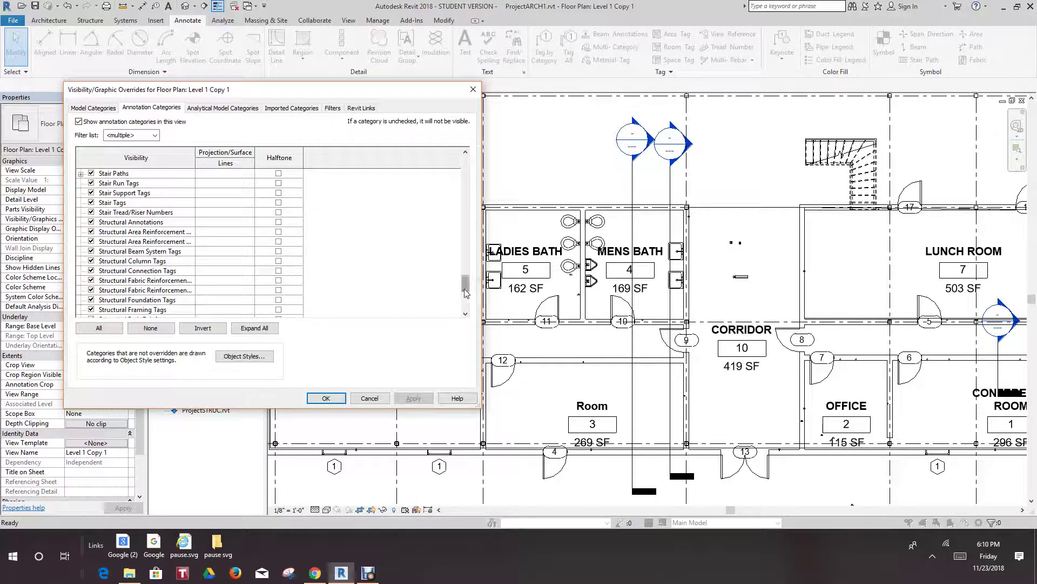
drag(465, 293, 464, 275)
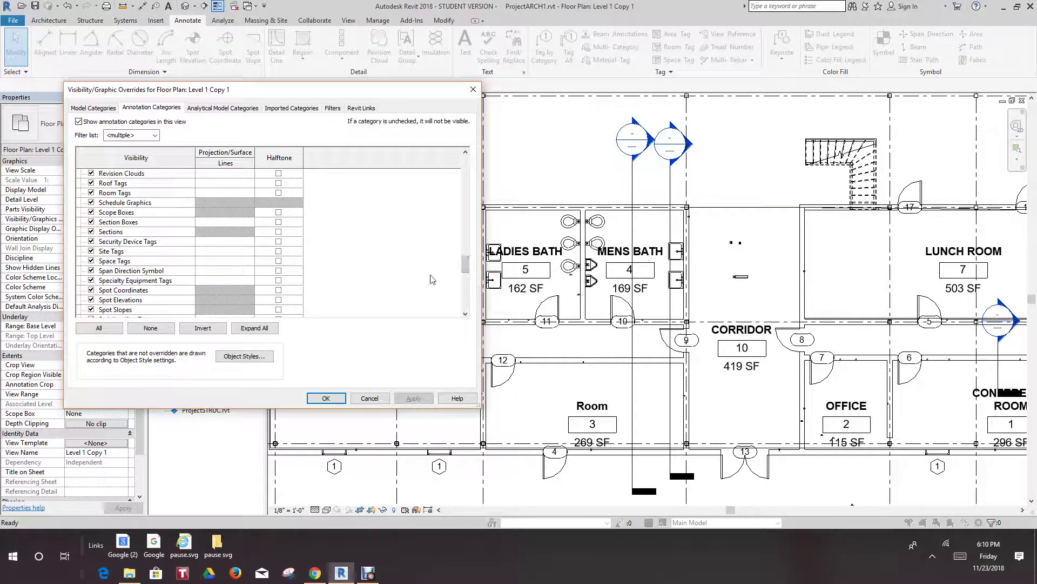
click(91, 193)
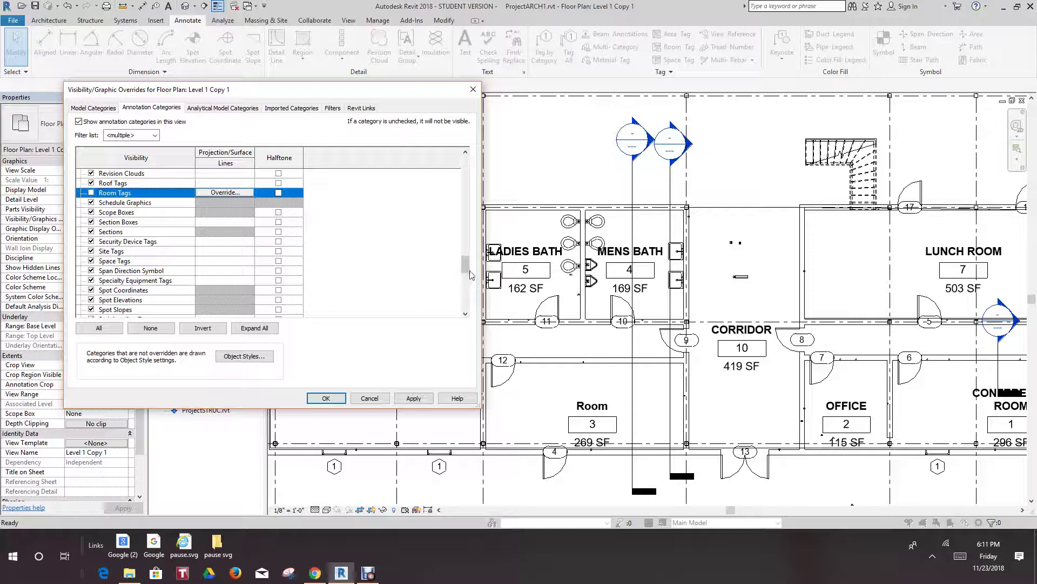
drag(468, 264, 458, 301)
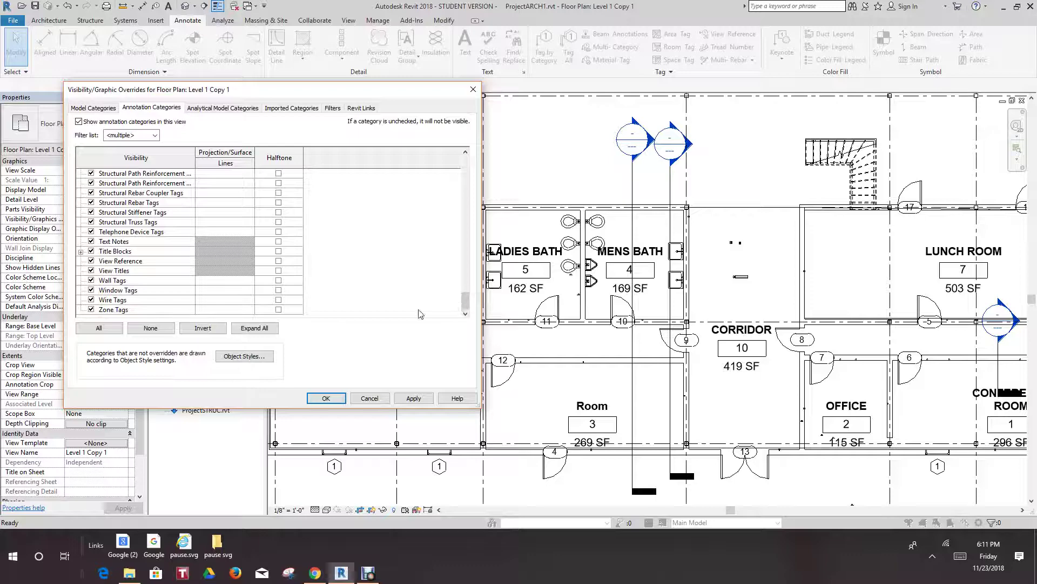
click(414, 398)
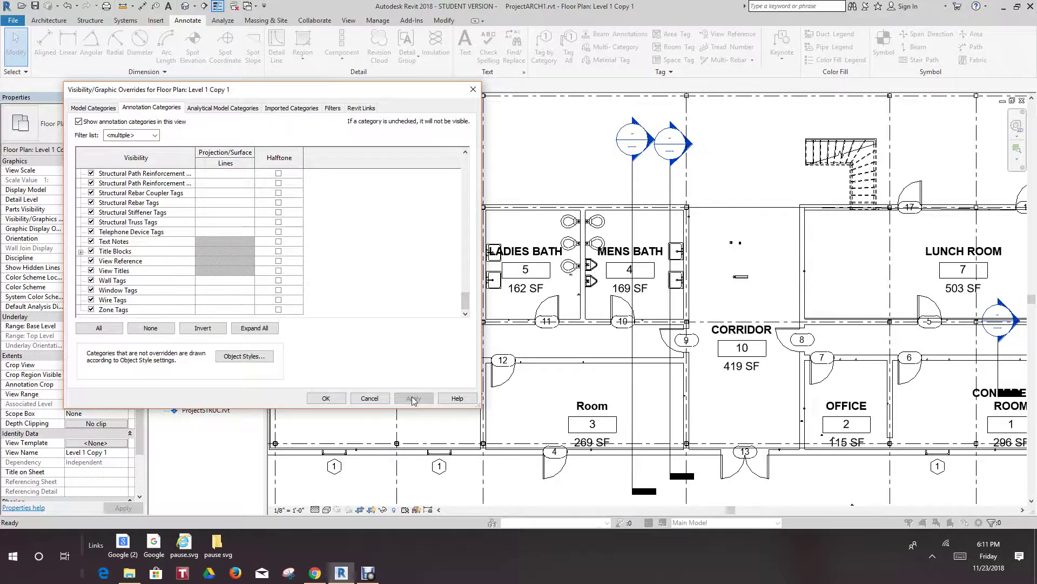
click(327, 398)
Step: Examine the door and window tags throughout the Level 1 Copy 1 plan with the room tags hidden
scroll(440, 284, down, 4)
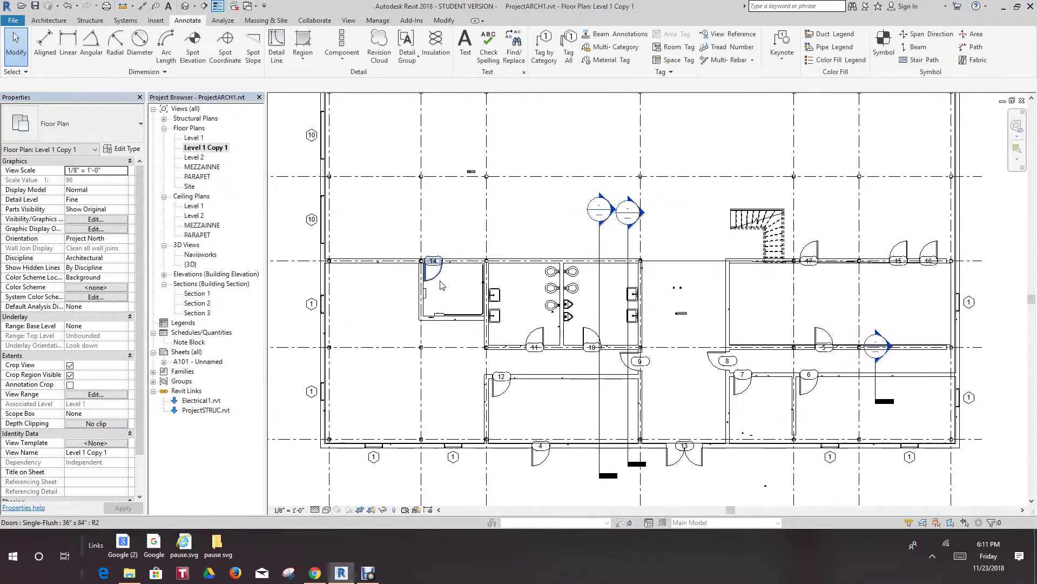
scroll(444, 284, up, 2)
middle_drag(539, 267, 524, 227)
scroll(527, 228, down, 6)
middle_drag(637, 263, 598, 314)
scroll(597, 314, down, 1)
scroll(512, 300, up, 6)
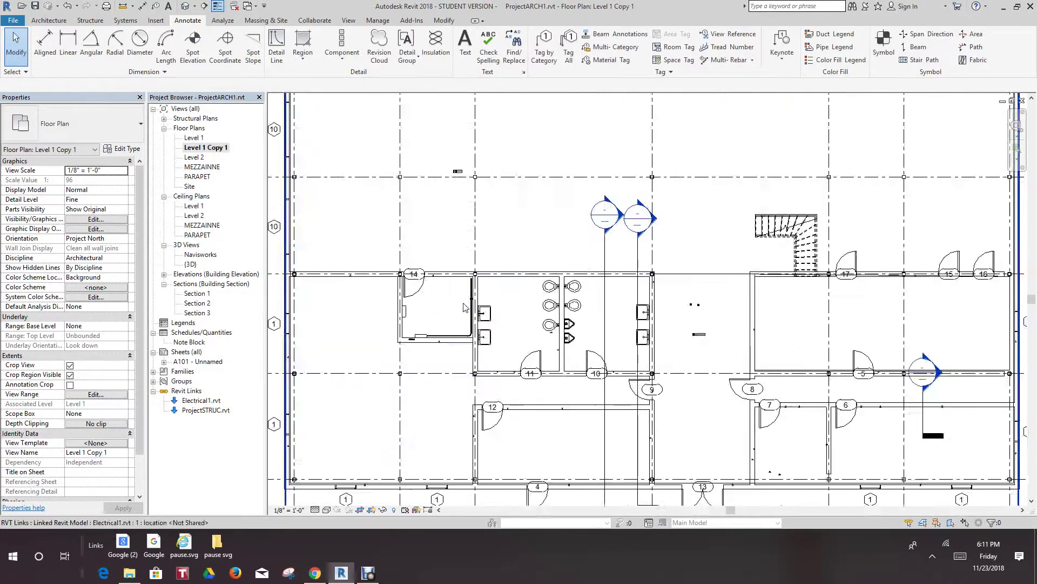
Step: Show the Hide in View options for the tag of door 14 and dismiss them without hiding anything
scroll(463, 307, up, 4)
right_click(363, 238)
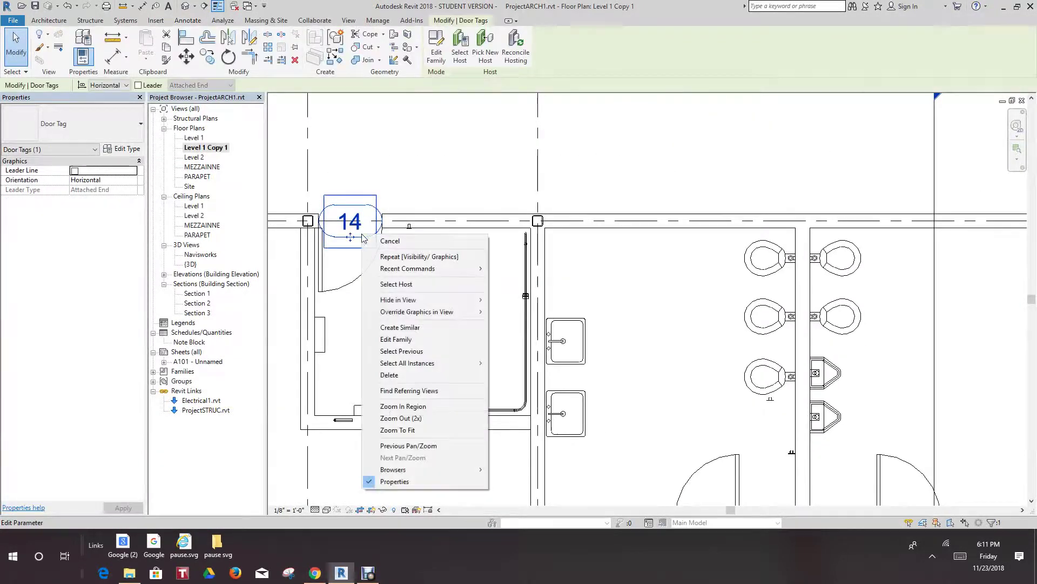
mouse_move(405, 301)
click(503, 165)
Step: Undo the hiding of the Room Tags category in the Level 1 Copy 1 plan
scroll(489, 211, down, 3)
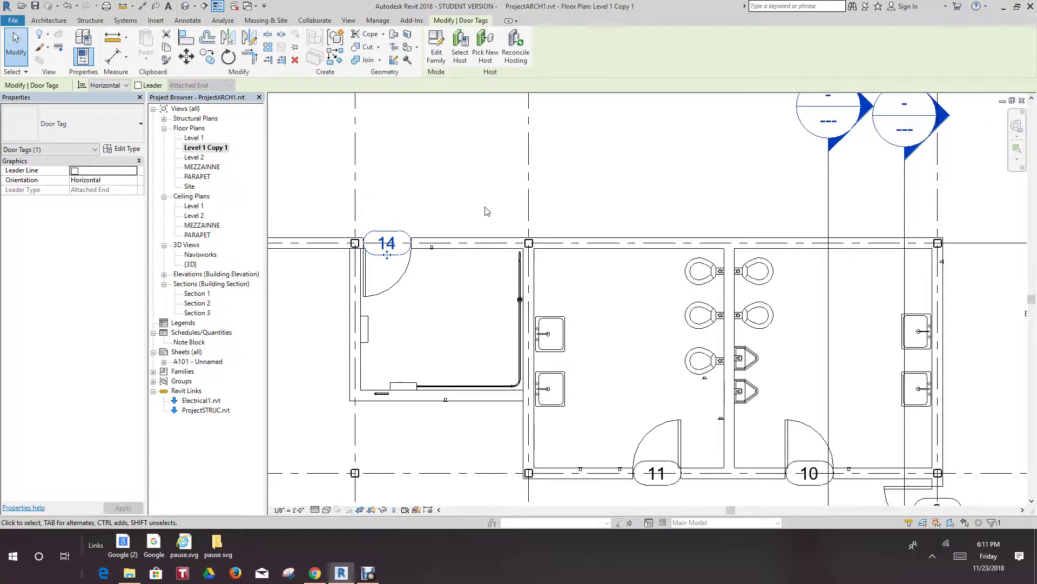
scroll(486, 212, down, 3)
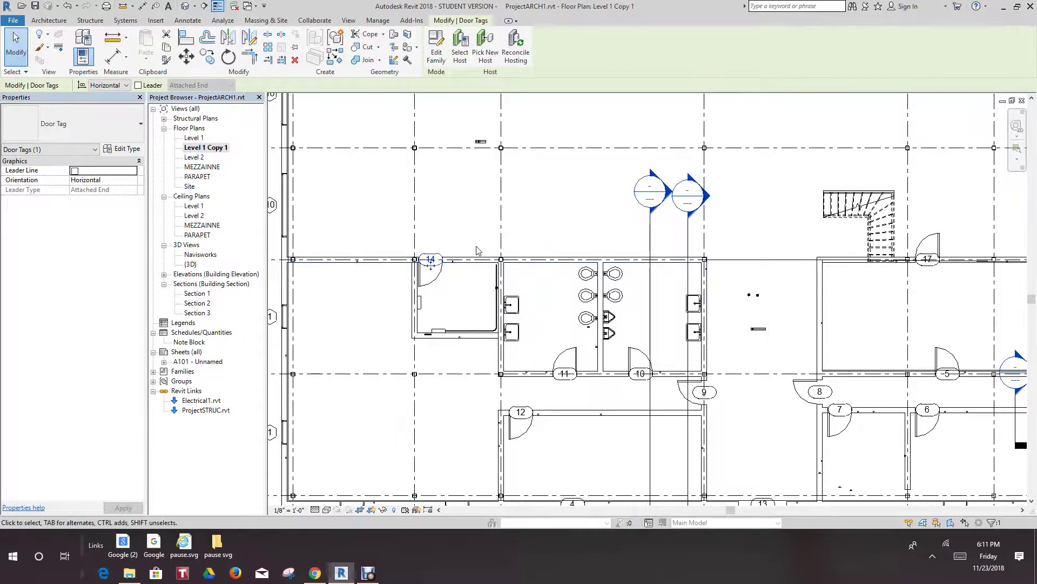
middle_drag(539, 238, 485, 256)
scroll(448, 248, down, 2)
scroll(373, 244, down, 2)
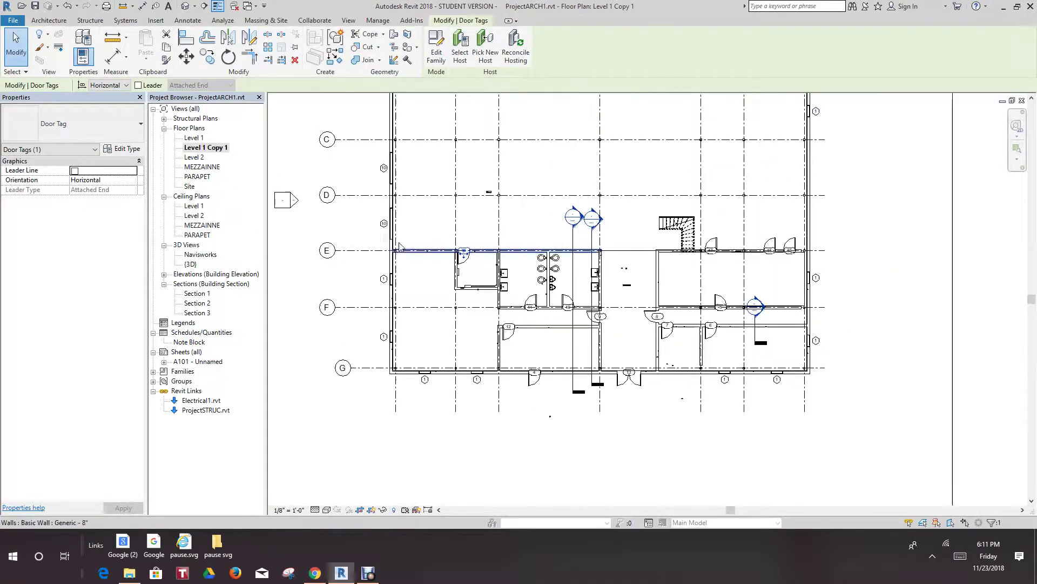
scroll(355, 246, up, 2)
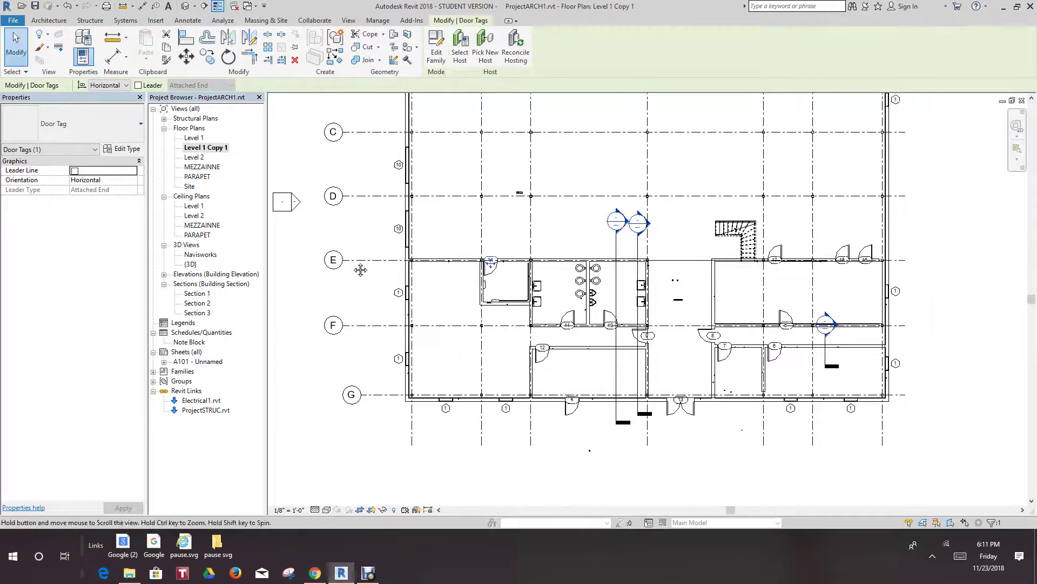
scroll(349, 252, down, 1)
middle_click(344, 241)
middle_click(344, 242)
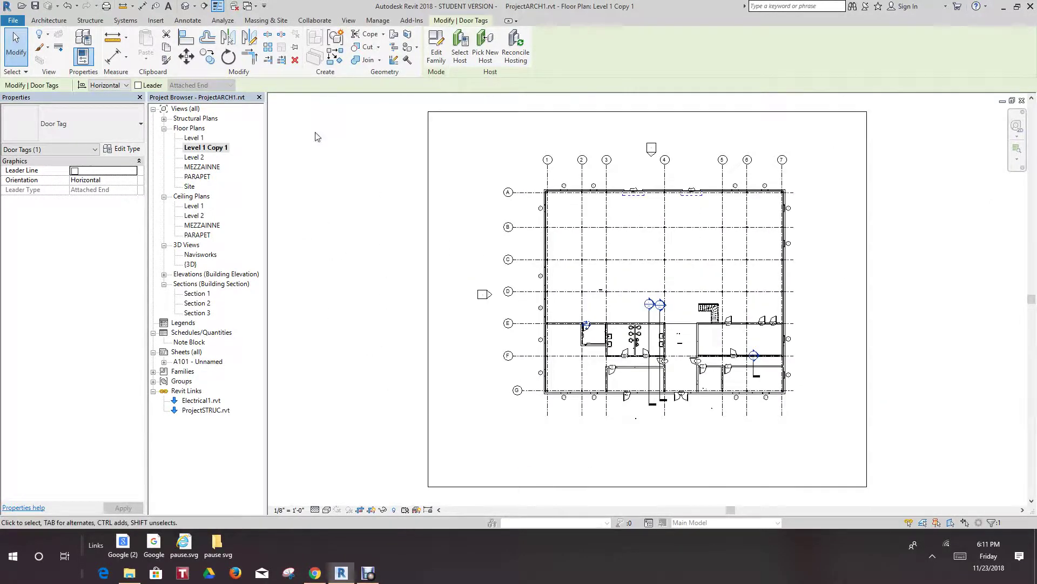
click(67, 7)
scroll(568, 232, down, 3)
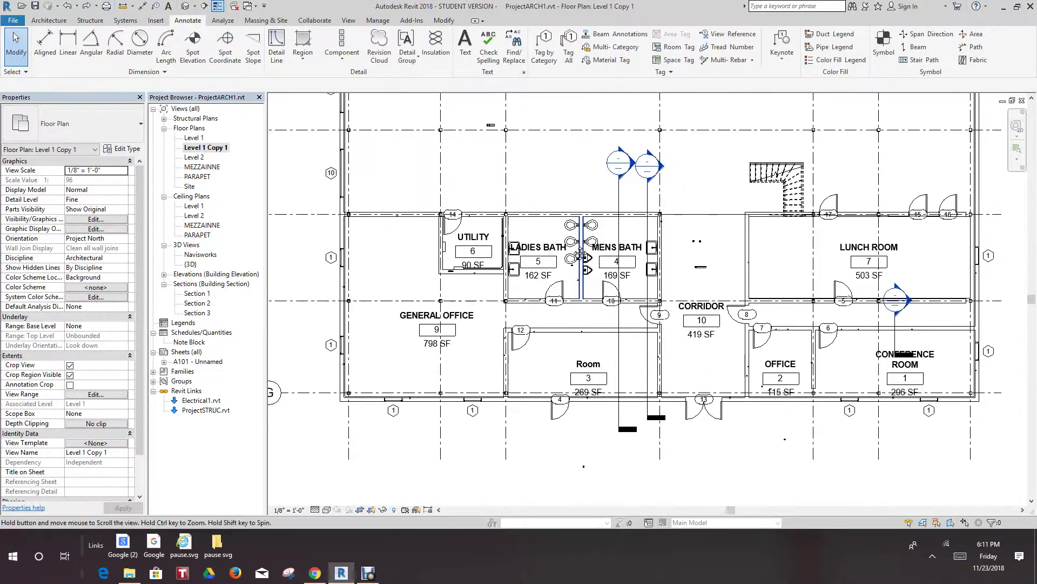
Step: Review the instance and type properties of door 12 at room 3 and close them without changes
scroll(589, 335, up, 4)
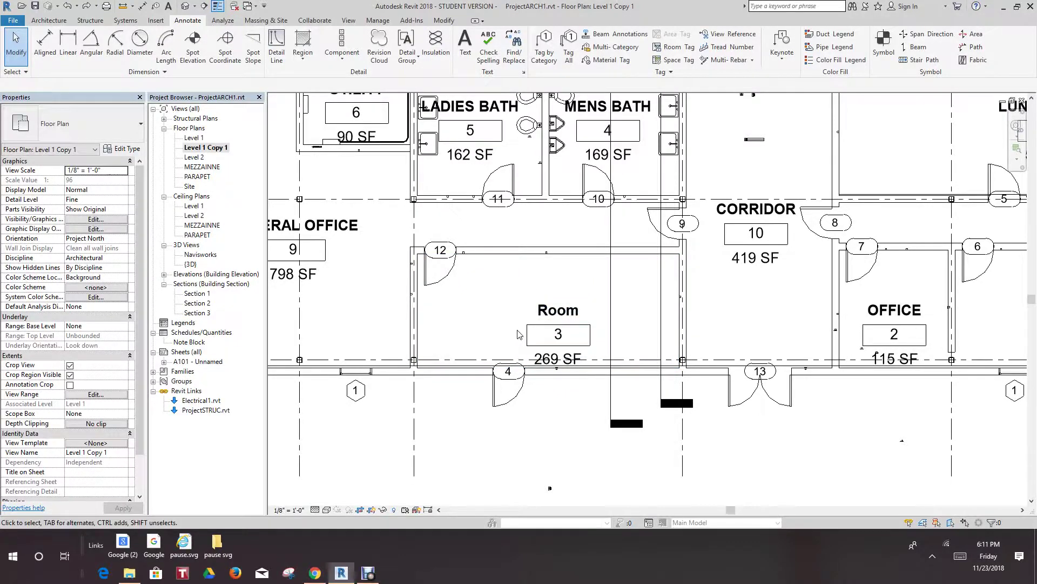
scroll(513, 332, up, 1)
click(428, 265)
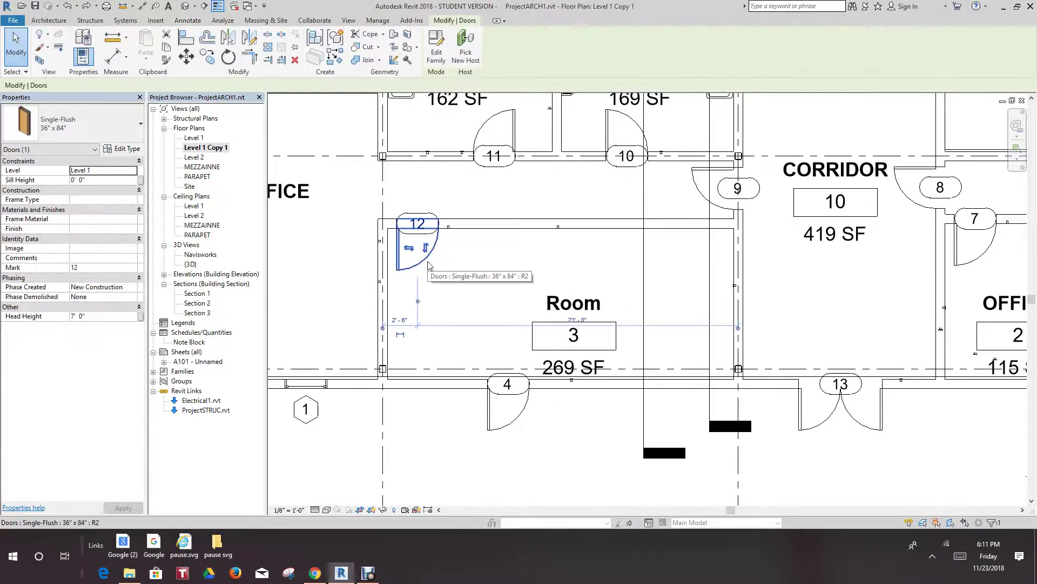
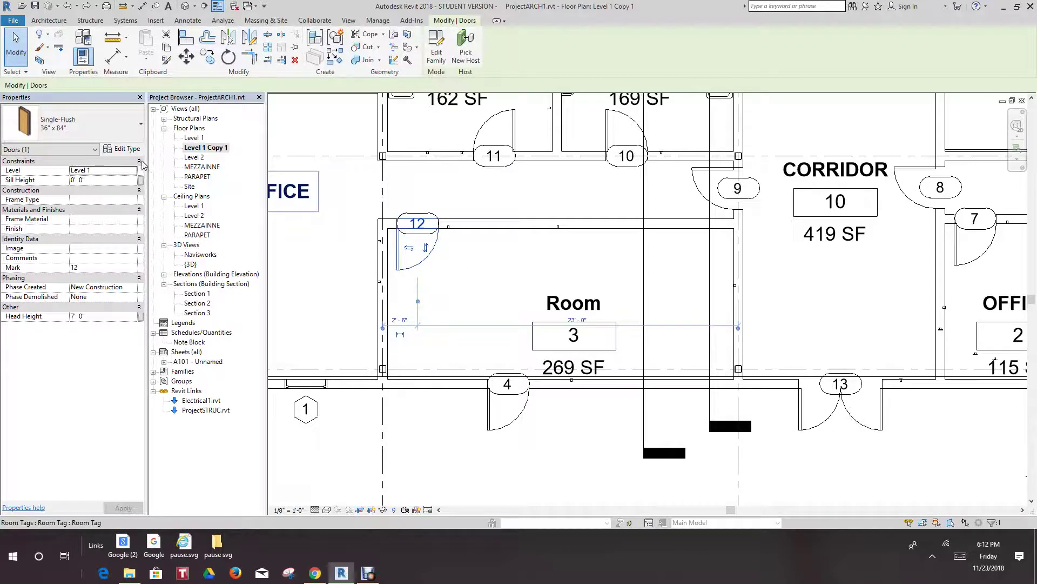
click(131, 152)
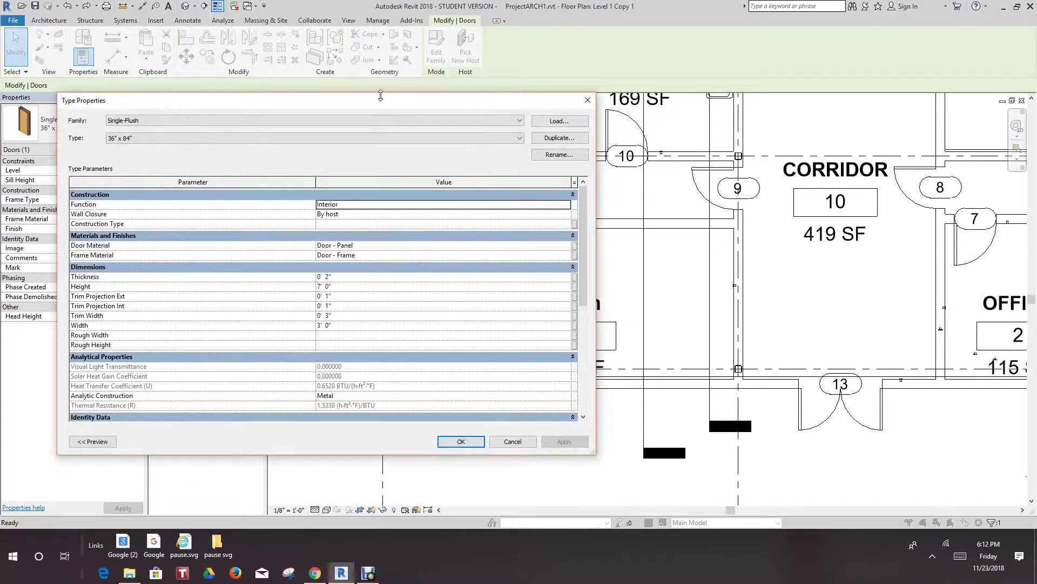
drag(388, 110, 835, 18)
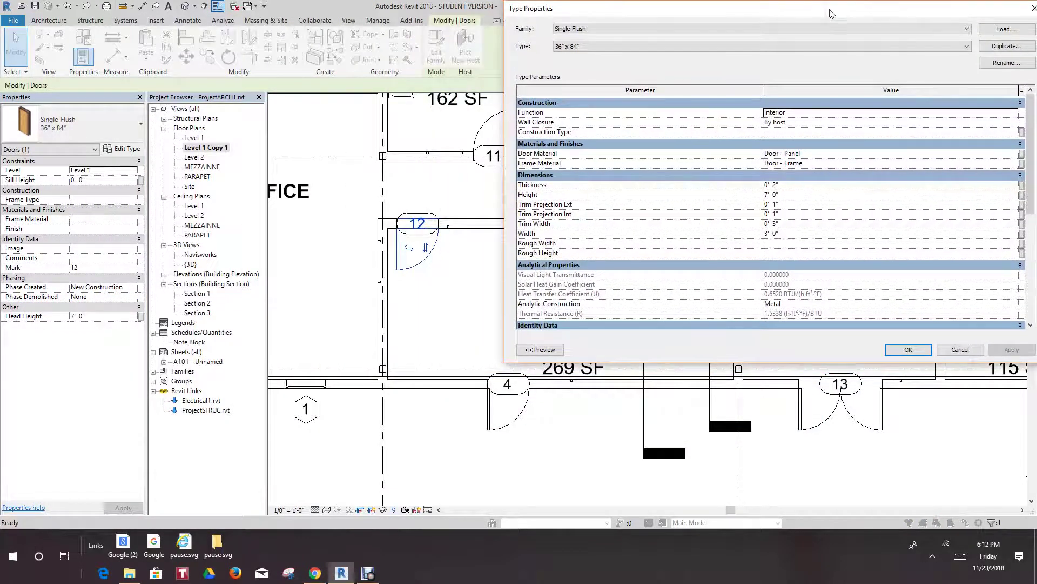
mouse_move(1032, 132)
mouse_down()
mouse_move(1034, 185)
mouse_move(1036, 124)
mouse_up()
scroll(798, 200, down, 2)
scroll(798, 200, up, 2)
click(954, 355)
Step: Check which types are available for the tag of door 12 at room 3
scroll(431, 203, up, 3)
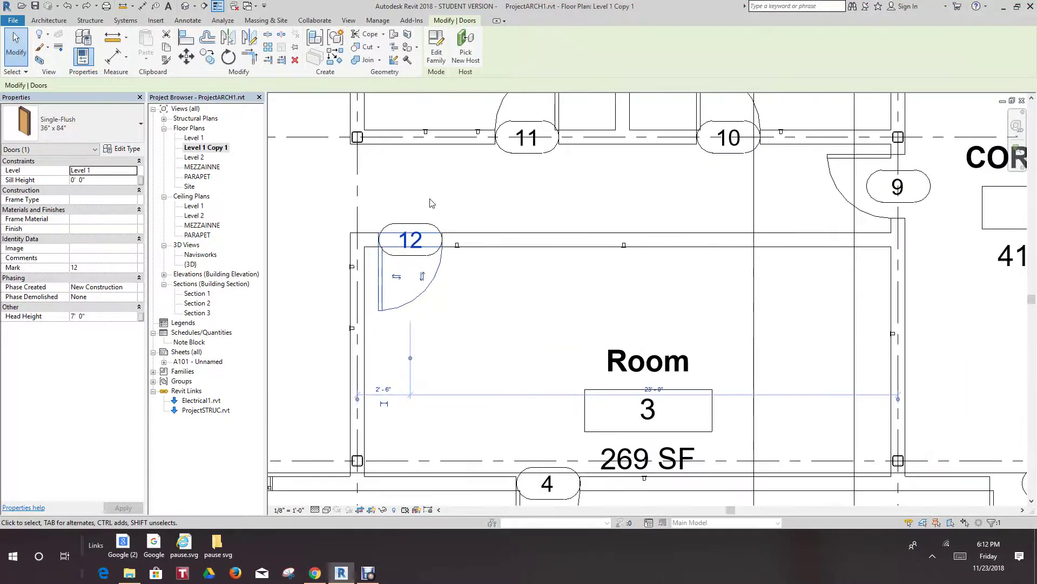
click(427, 211)
click(411, 240)
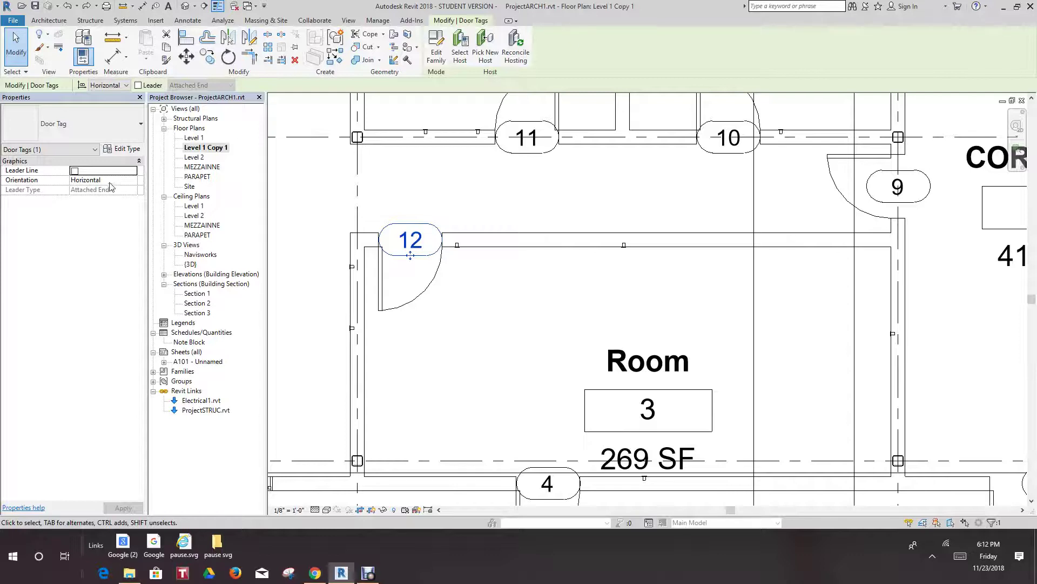
click(142, 127)
click(142, 126)
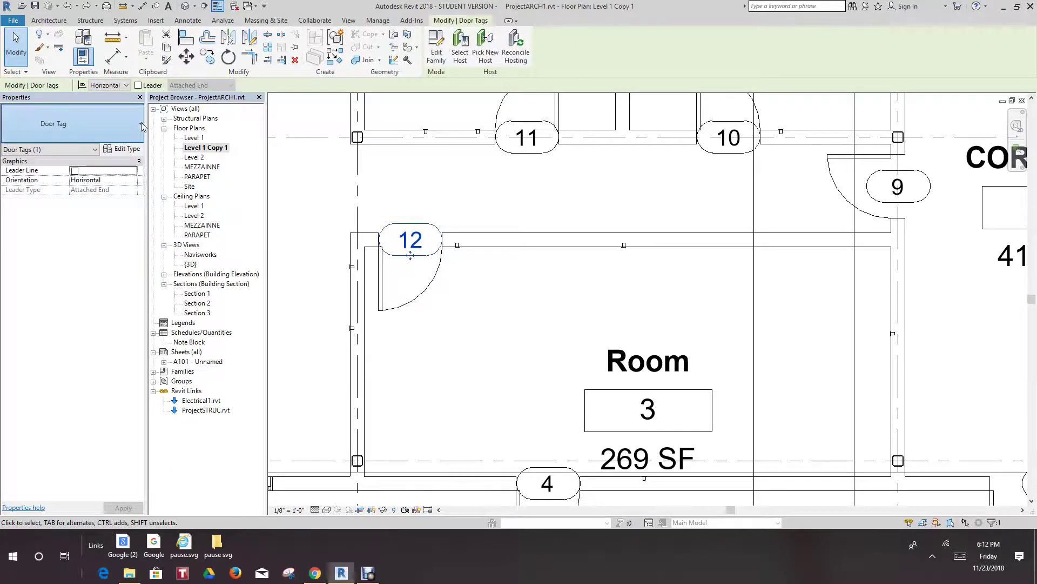
click(141, 127)
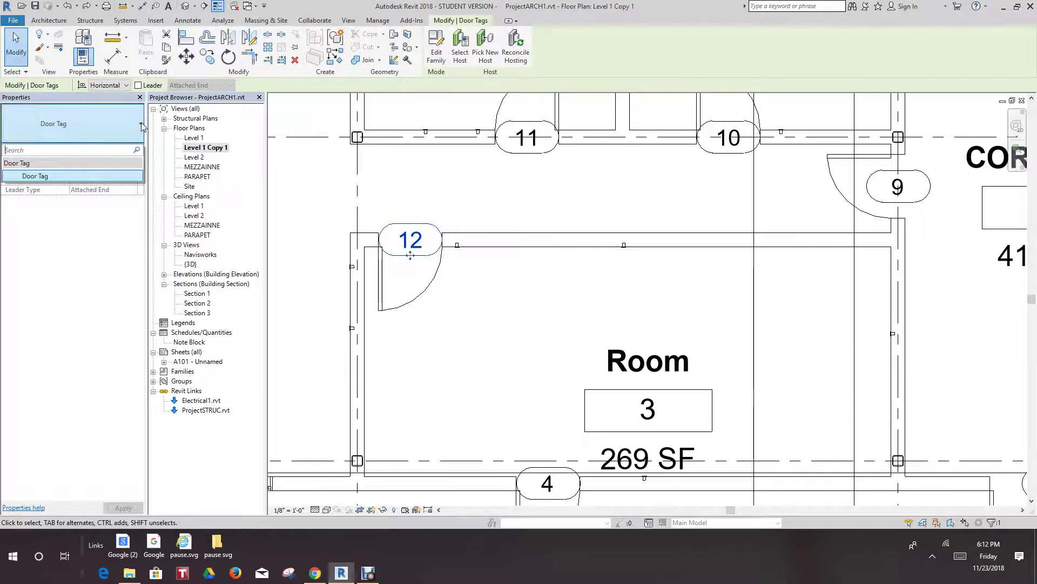
click(98, 176)
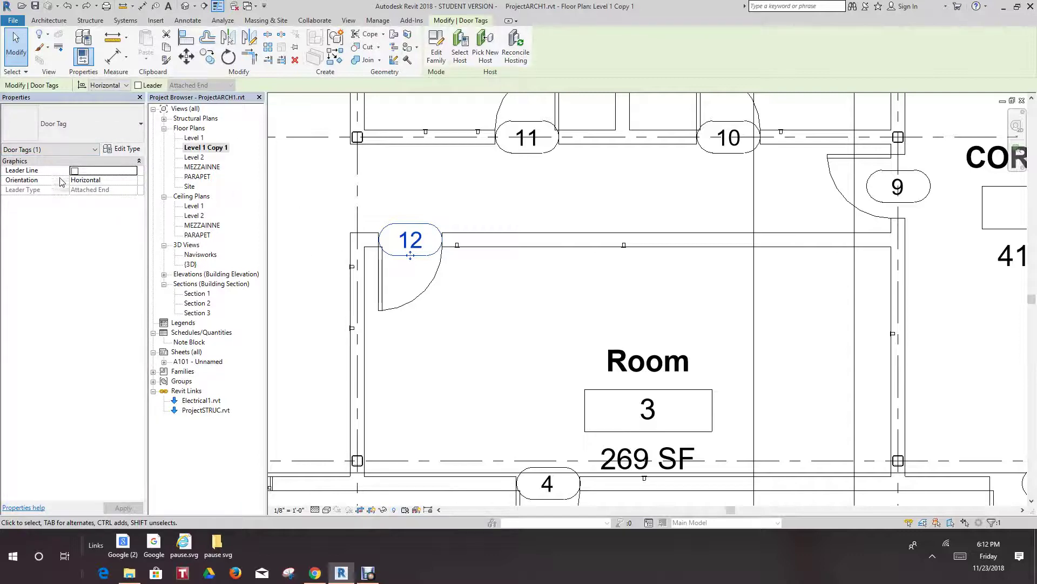
Step: Review the type properties of door 12's tag, including its type and family choices, and close them without changes
click(519, 280)
click(401, 231)
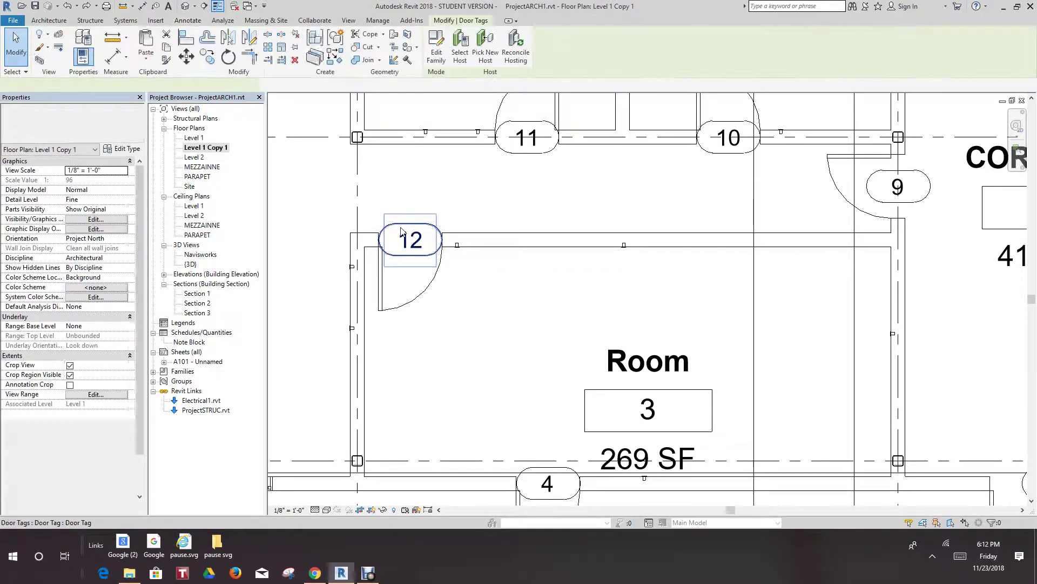
click(121, 149)
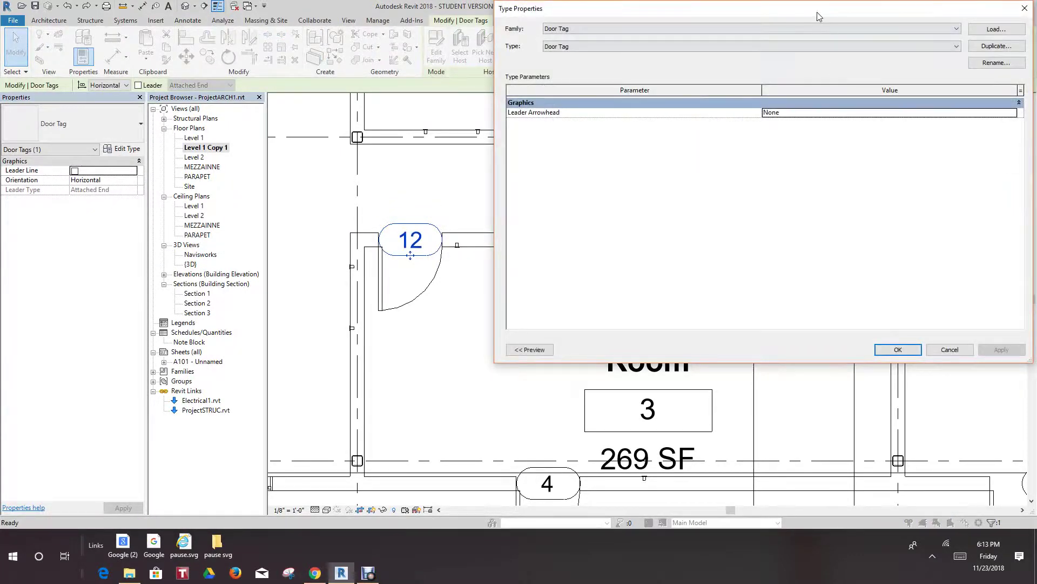
drag(819, 17, 712, 66)
click(852, 96)
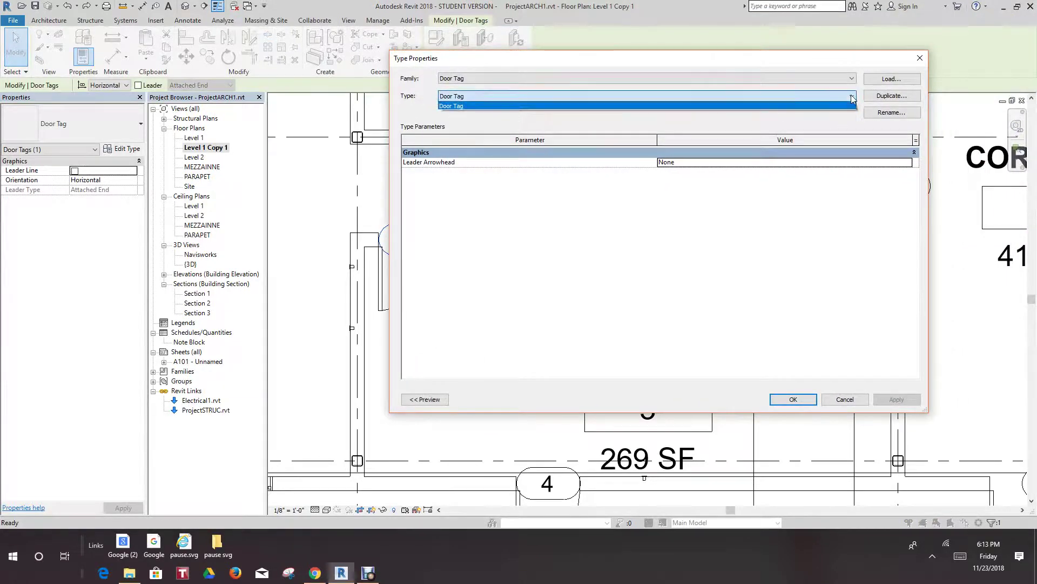
click(851, 98)
click(852, 79)
click(852, 79)
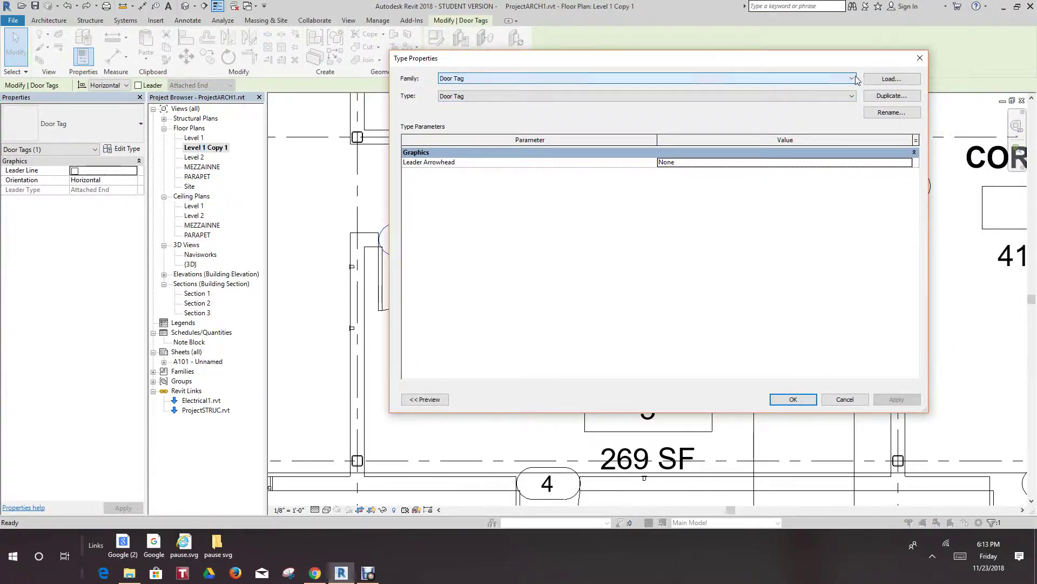
click(845, 399)
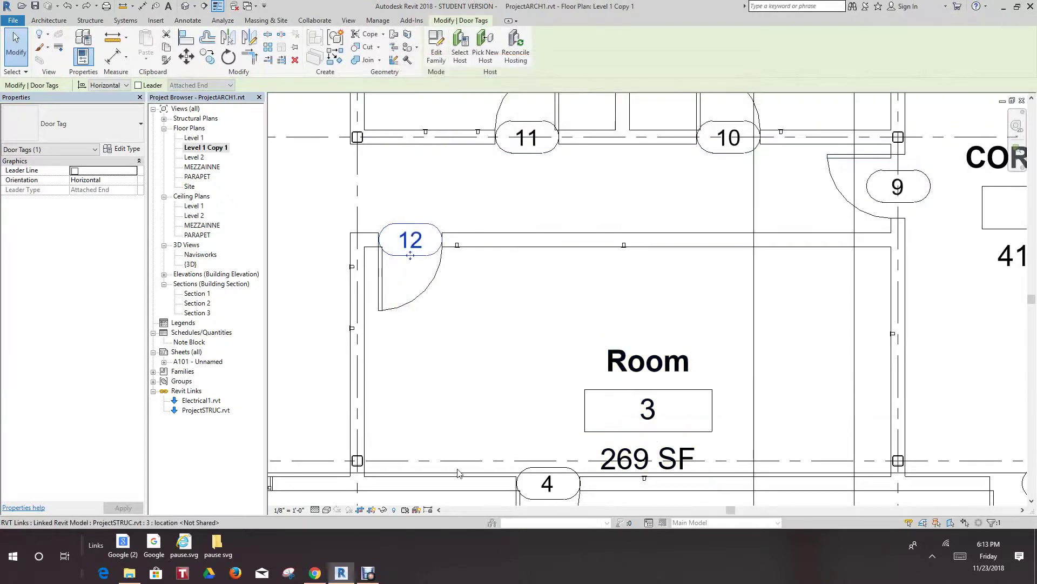
Step: Inspect the instance properties of door 12 itself and clear the selection
click(398, 419)
click(436, 306)
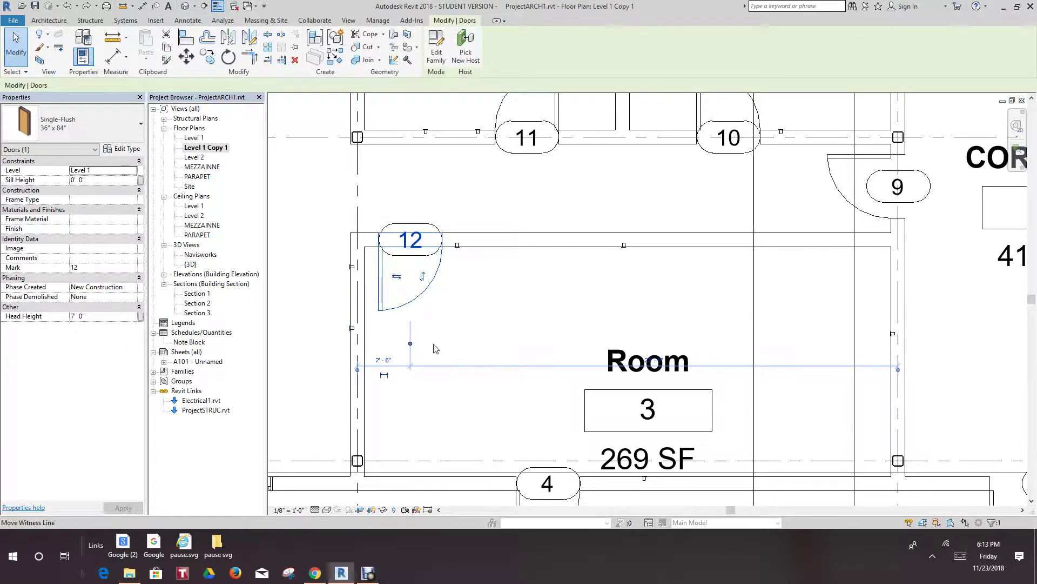
click(464, 347)
Step: Tile the open view windows and fit the contents of every view
scroll(305, 309, down, 1)
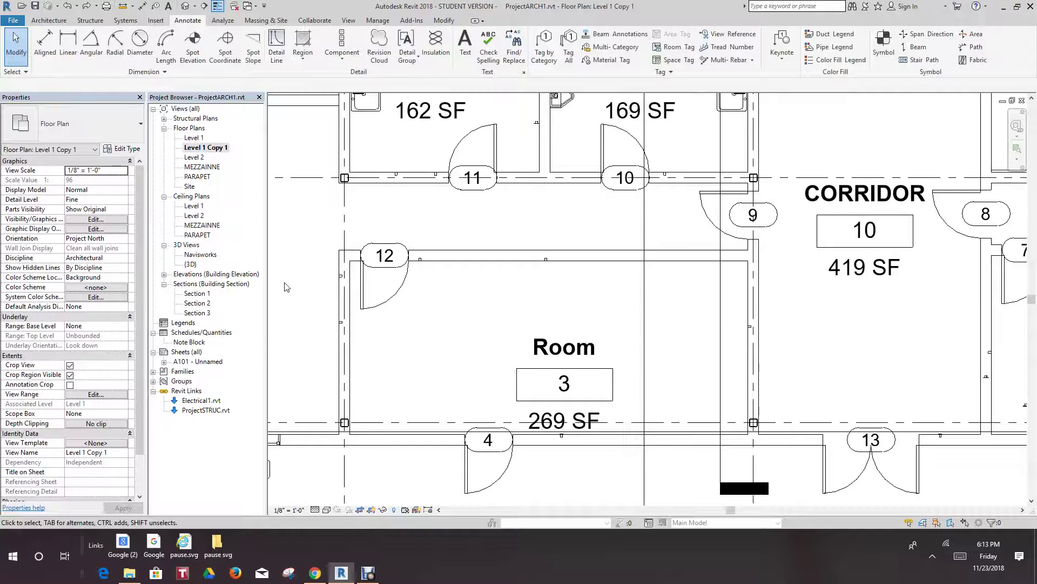
scroll(379, 364, down, 3)
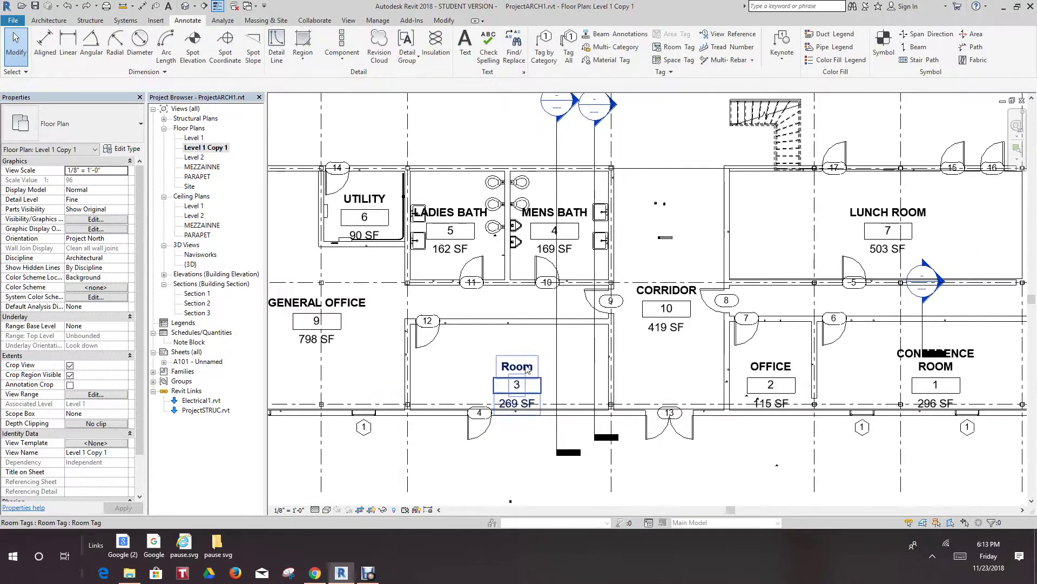
scroll(532, 336, down, 3)
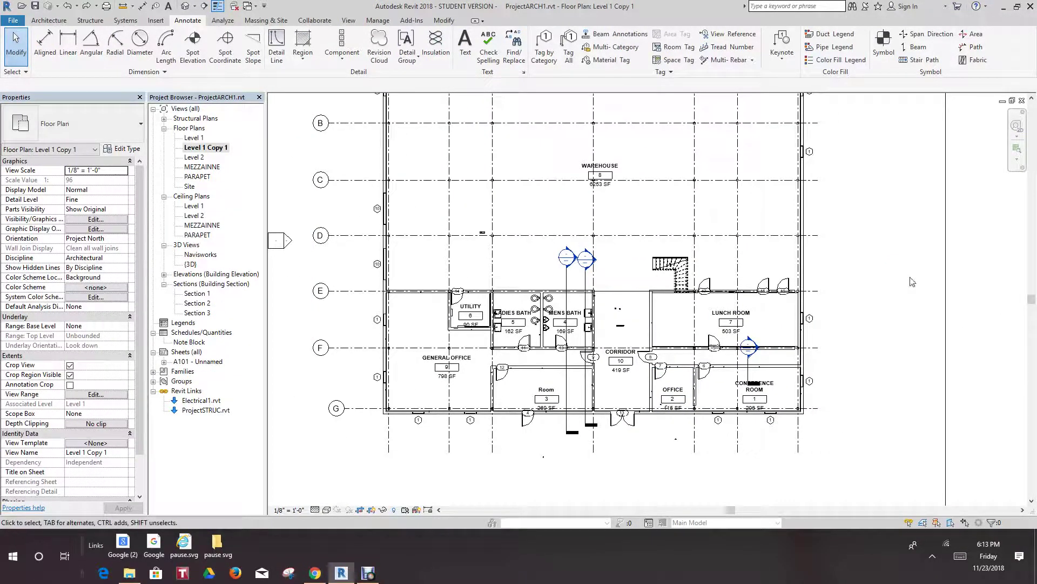
key(z)
key(f)
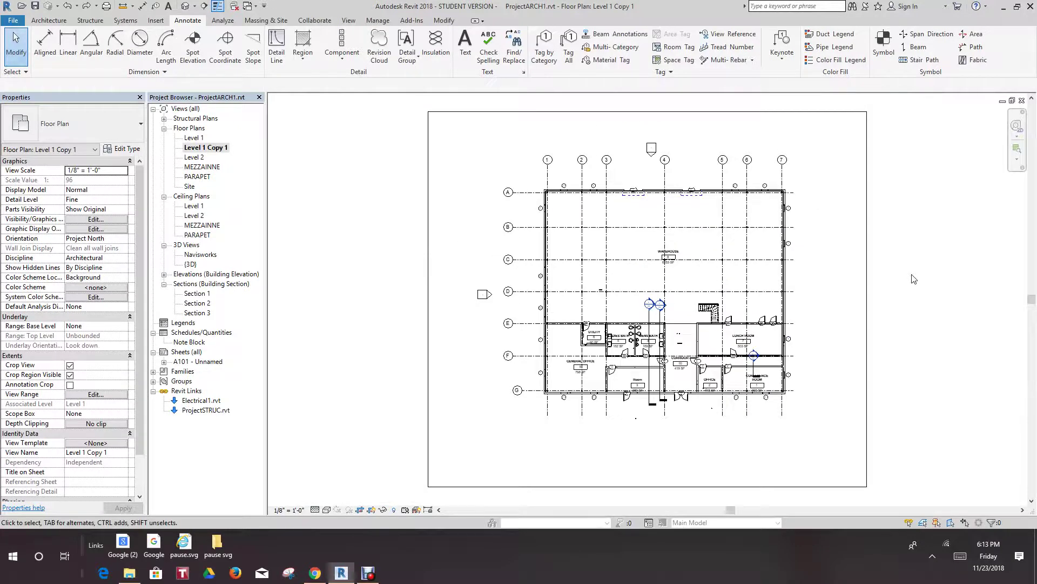
key(w)
key(t)
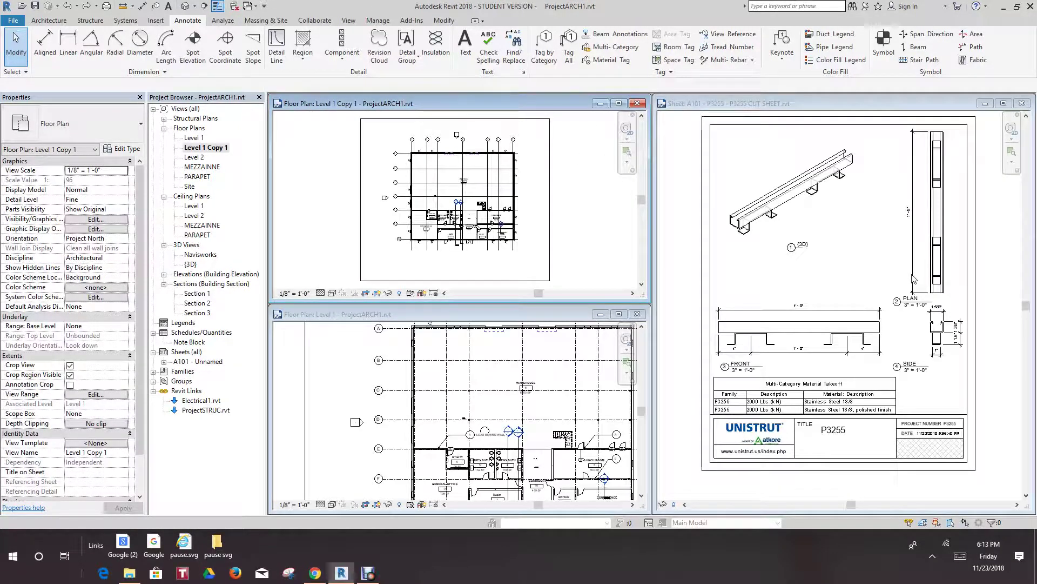
key(z)
key(a)
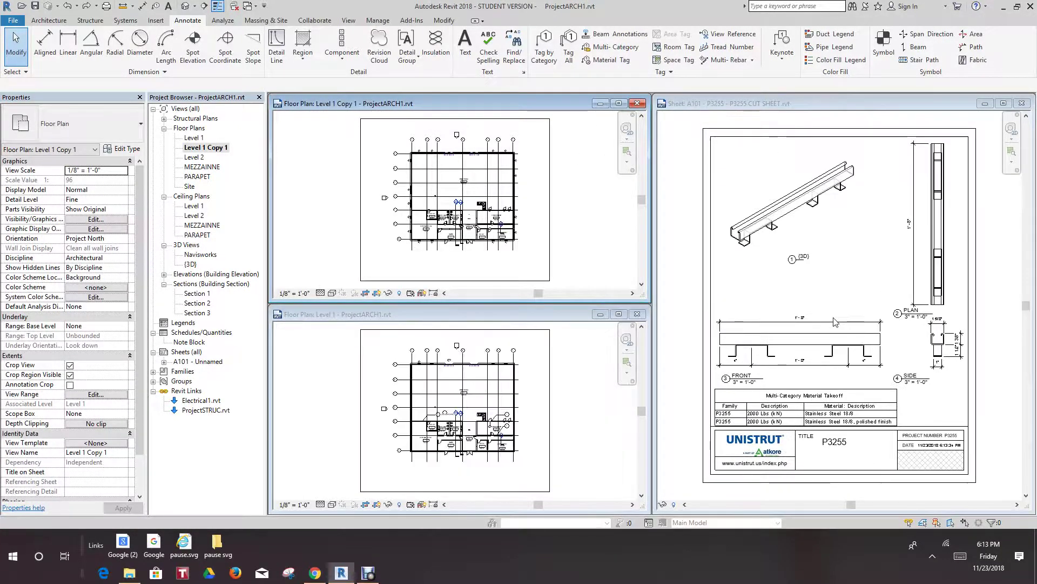
Step: Close the Level 1 plan window, extend the Level 1 Copy 1 window over the freed space and fit its plan
click(637, 315)
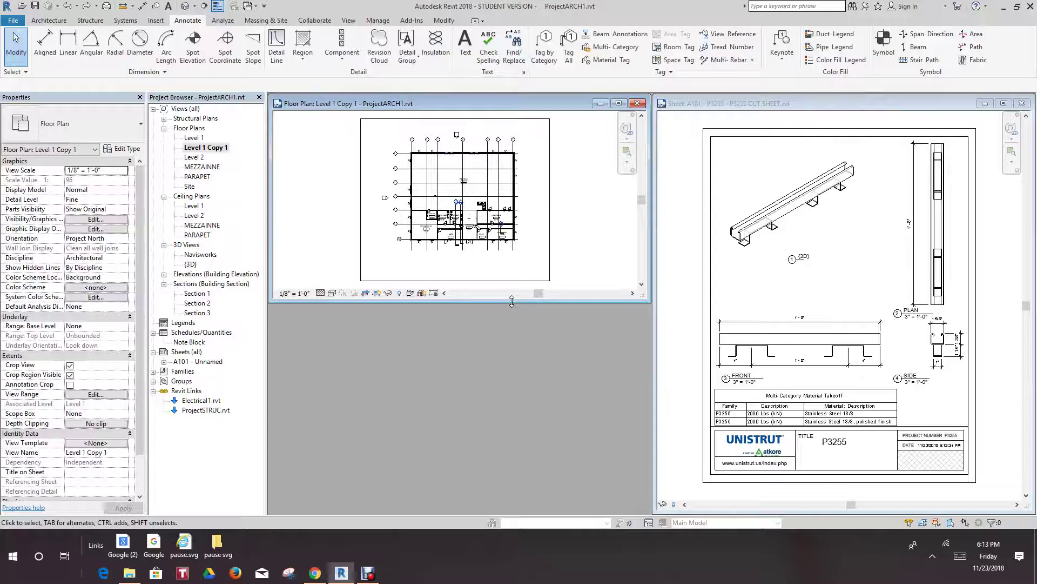
drag(511, 301, 502, 511)
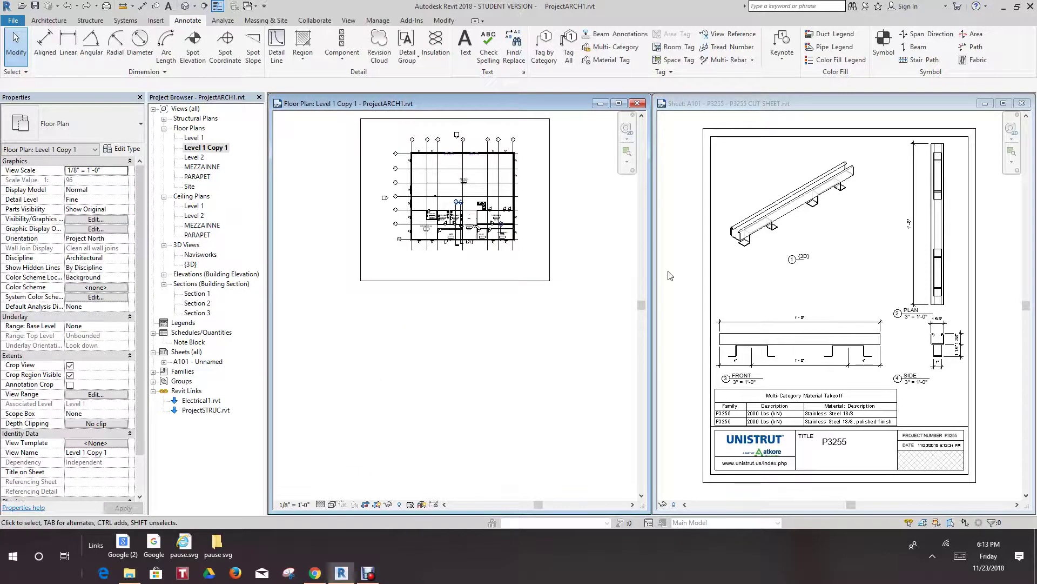
scroll(669, 272, down, 1)
scroll(549, 362, down, 2)
click(539, 364)
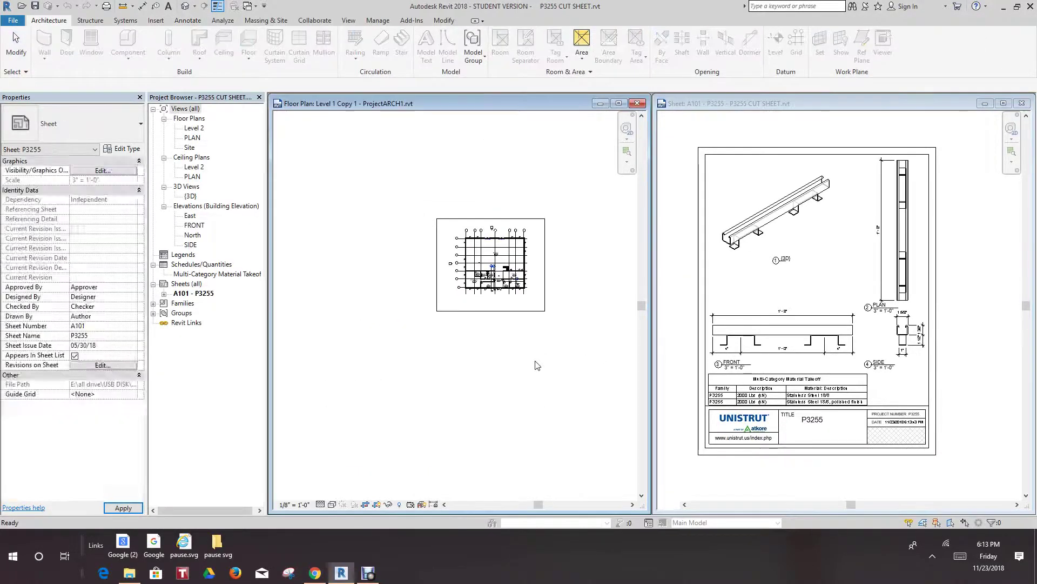
middle_click(525, 394)
middle_click(526, 394)
Step: Maximize sheet A101 of the P3255 CUT SHEET project and activate its FRONT viewport
click(1004, 104)
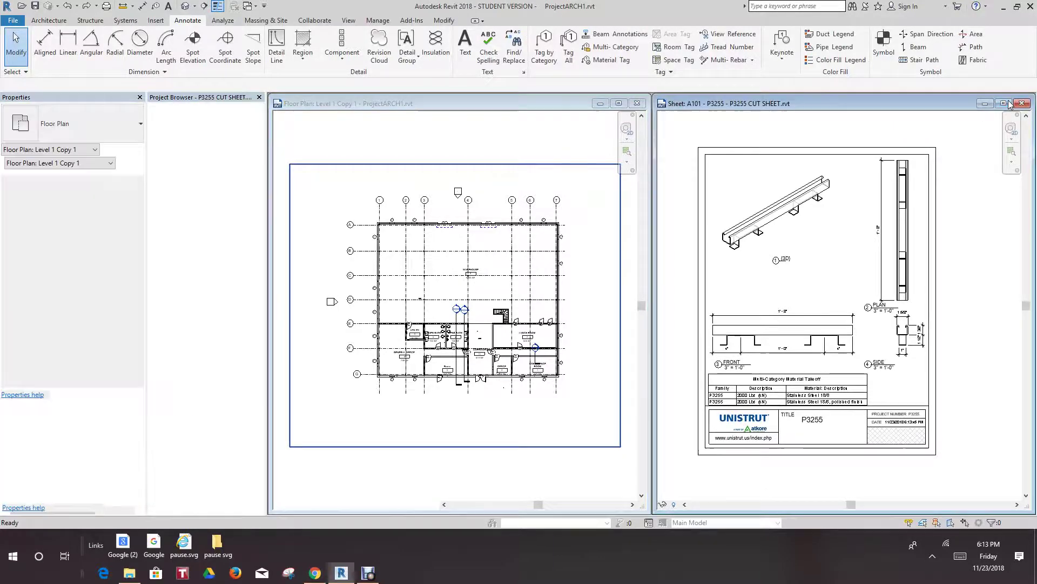
scroll(551, 281, up, 5)
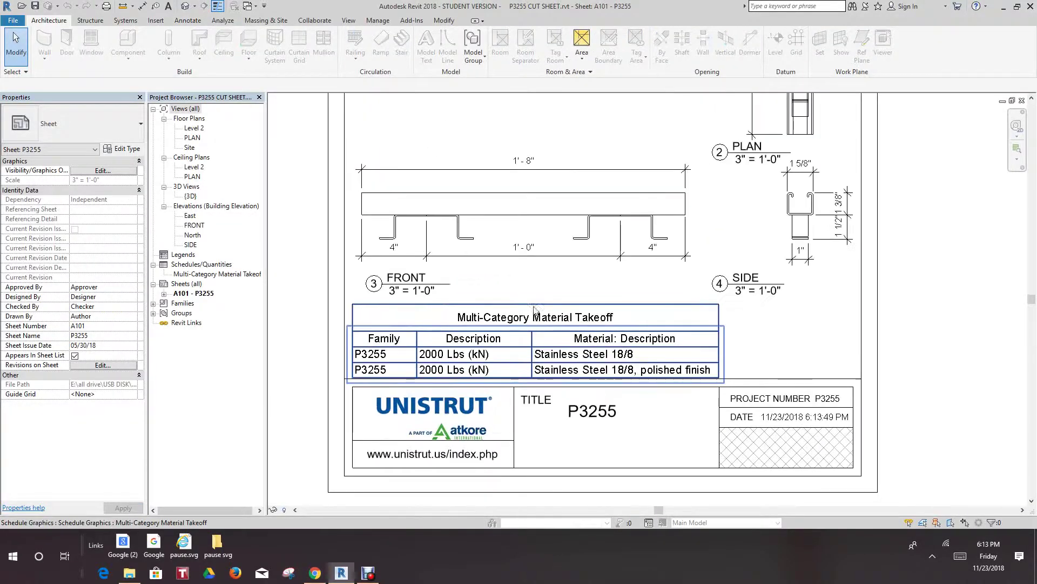
scroll(521, 310, up, 3)
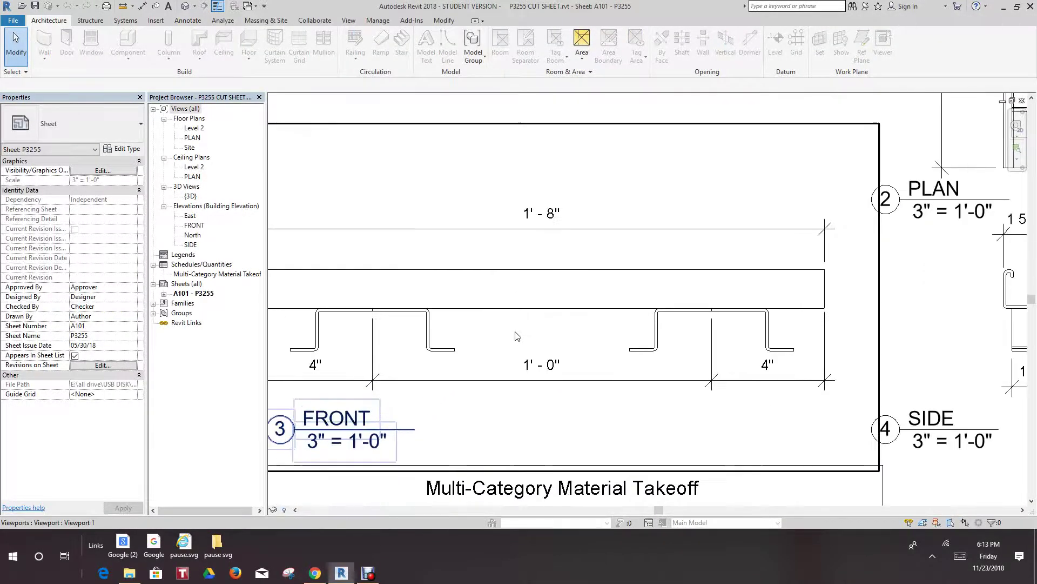
click(481, 329)
right_click(516, 331)
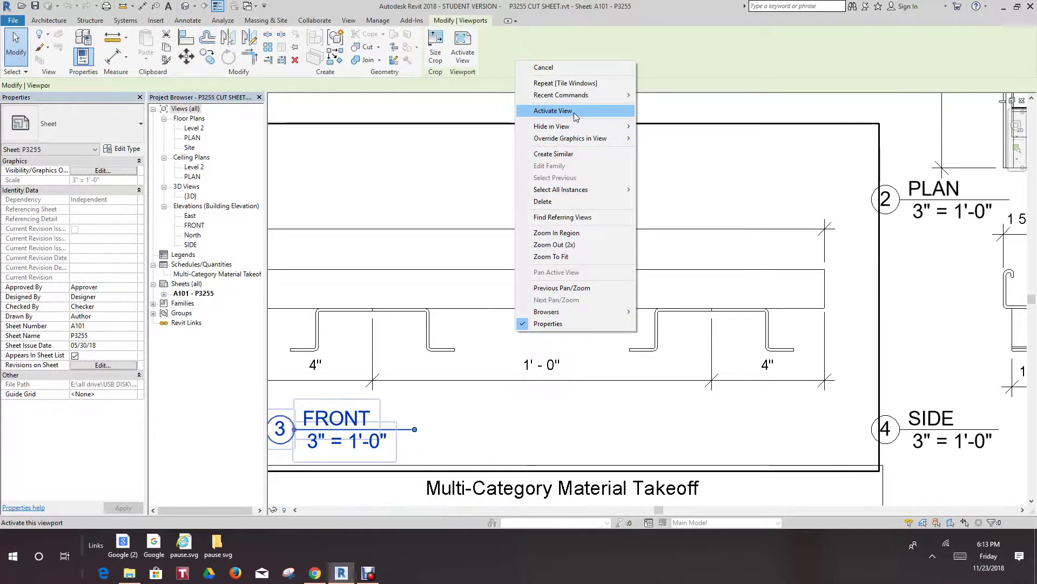
click(551, 110)
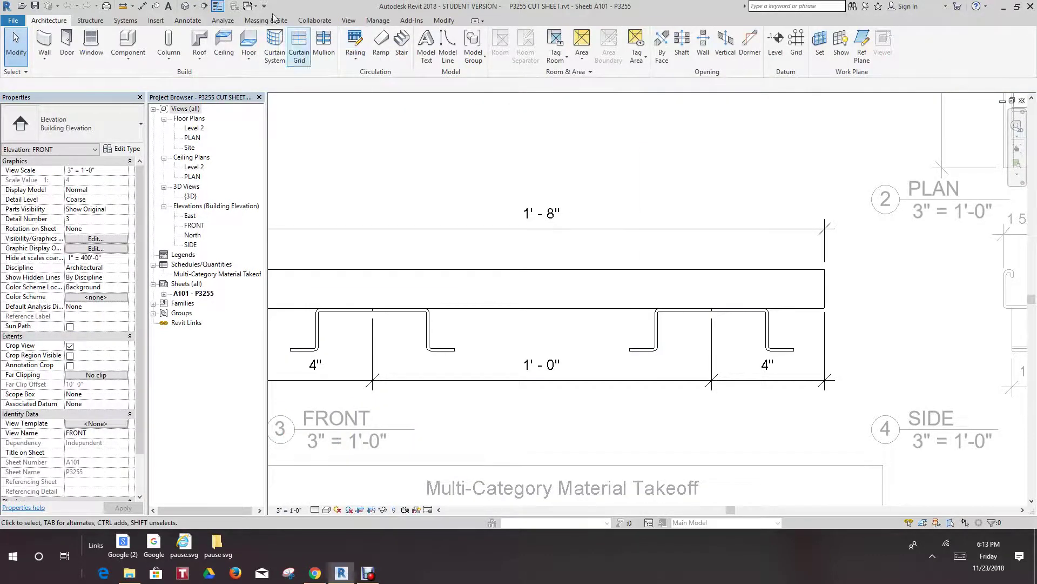
Step: Start Tag by Category on the P3255 channel and load Generic Model Element Tag.rfa from the Annotations library folder
click(188, 20)
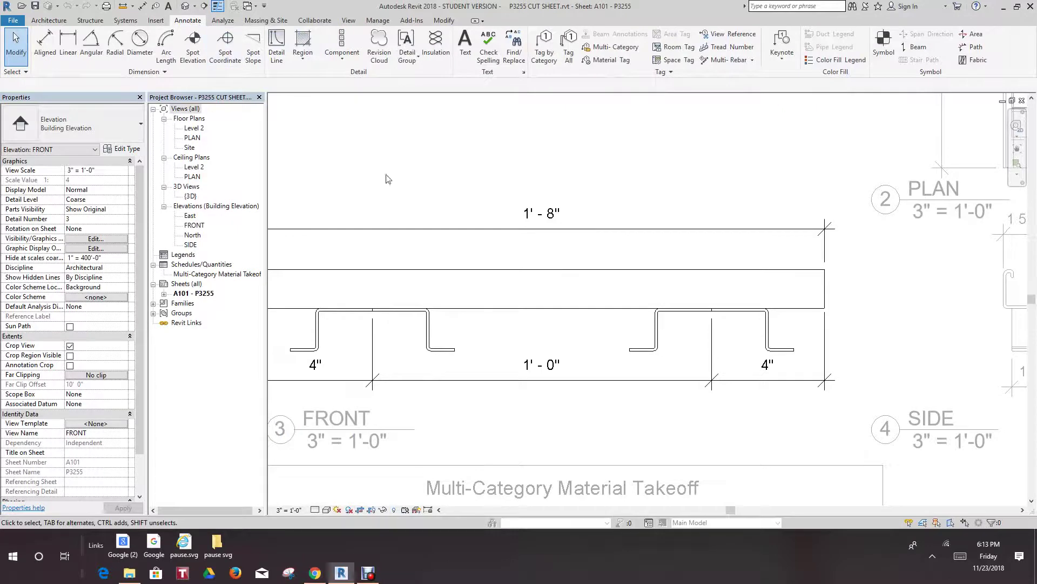
click(545, 50)
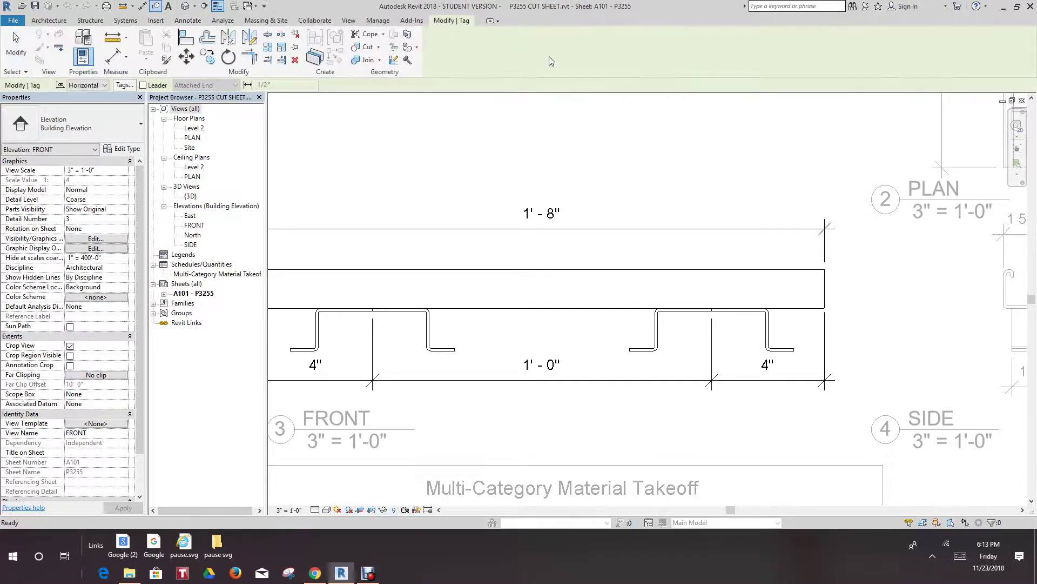
click(488, 291)
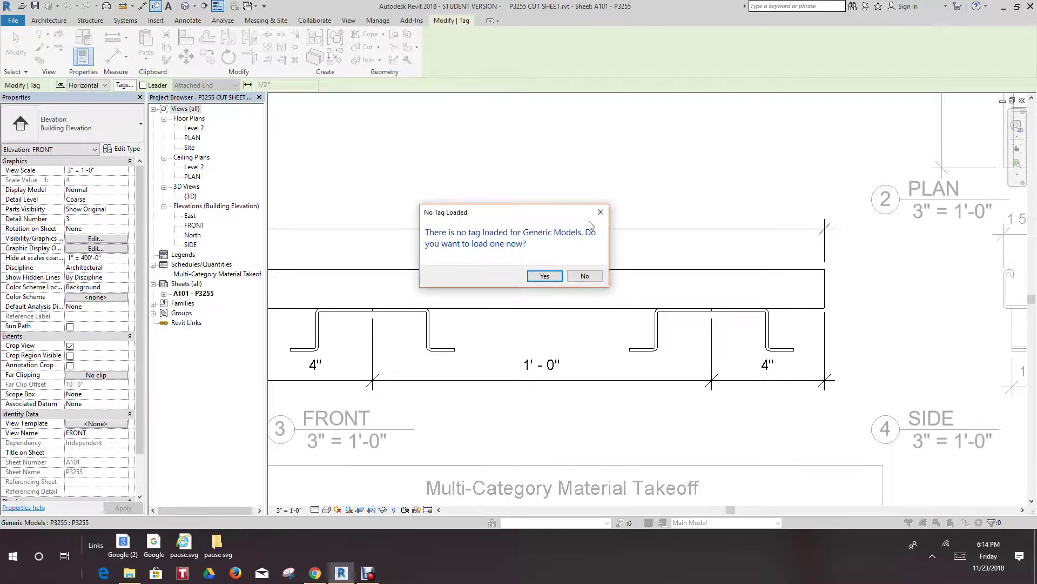
click(544, 276)
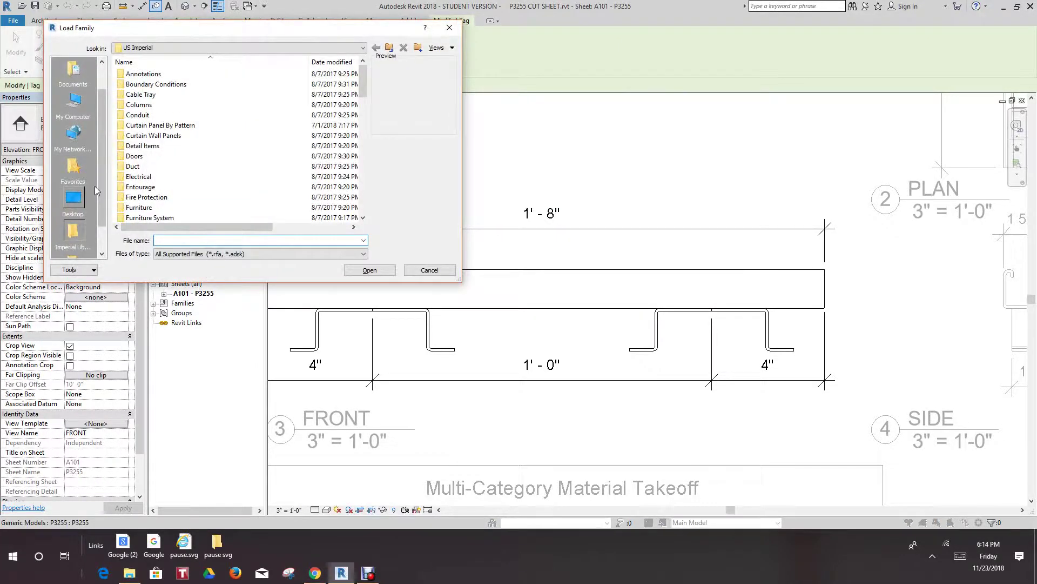
double_click(143, 74)
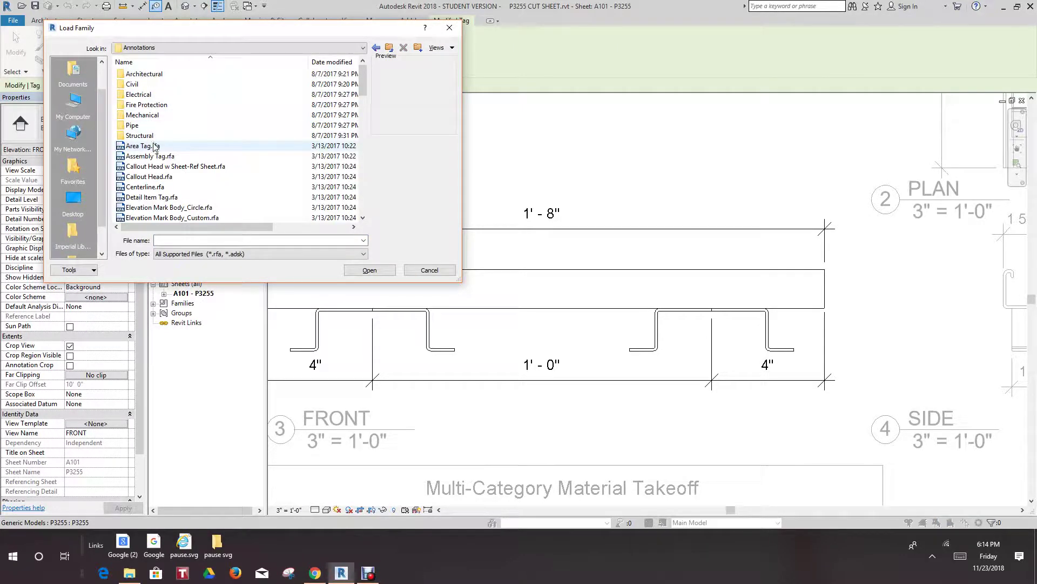
scroll(155, 150, down, 2)
scroll(155, 151, down, 1)
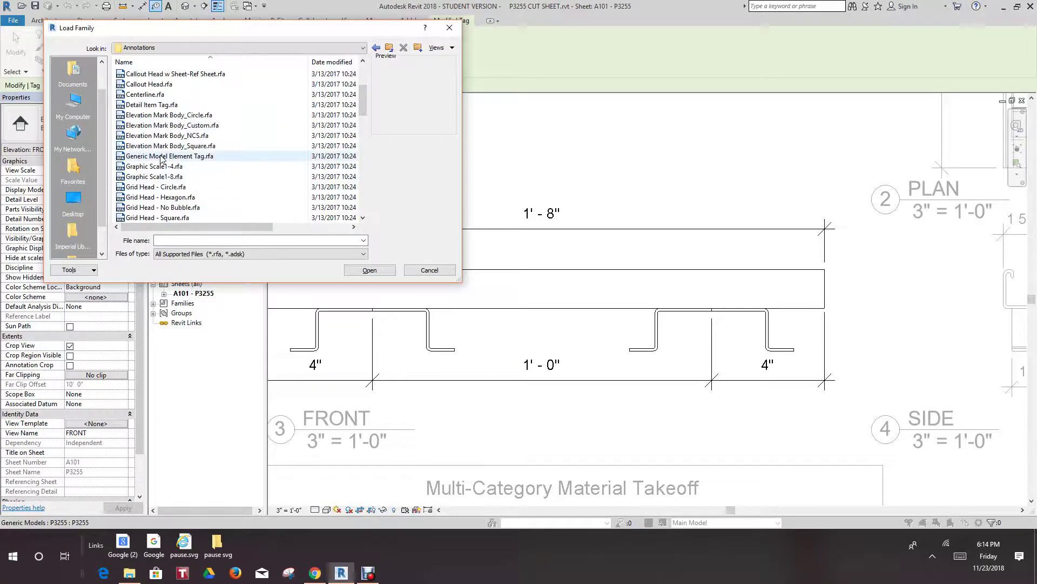
click(161, 157)
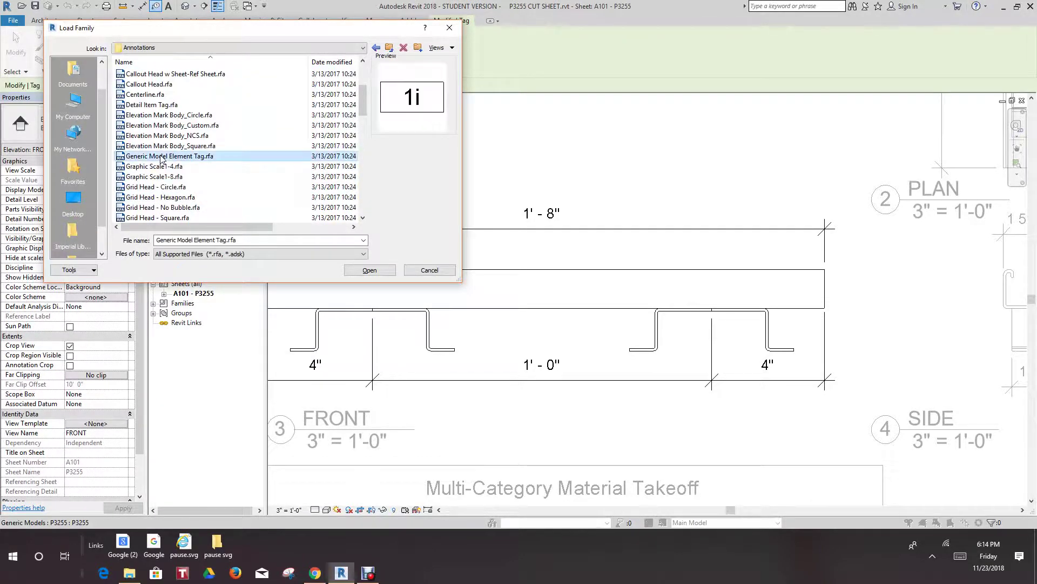
click(370, 270)
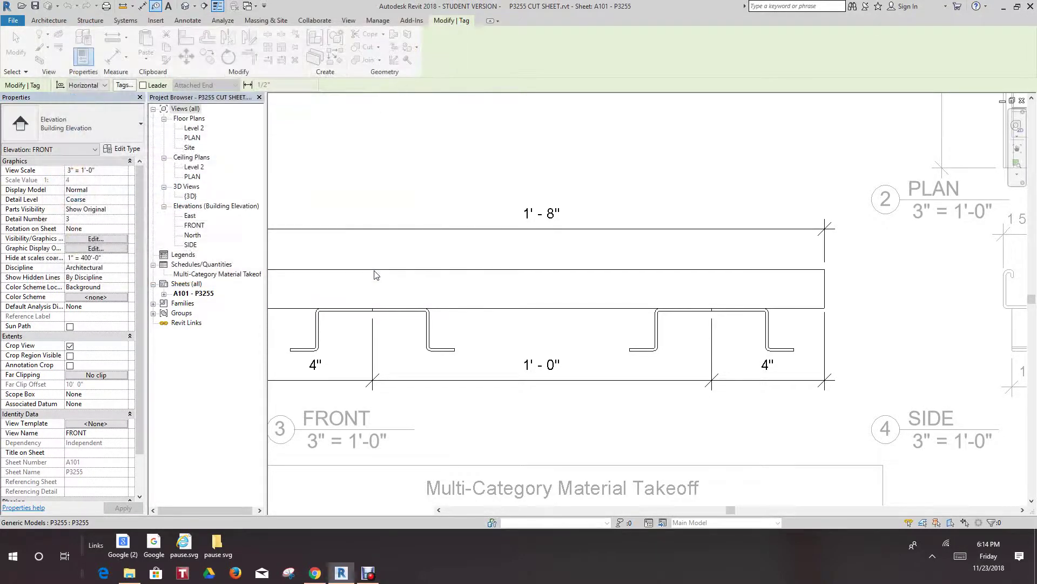
Step: Tag the P3255 channel between its two supports in the FRONT view with a horizontal tag without leader
scroll(411, 265, down, 3)
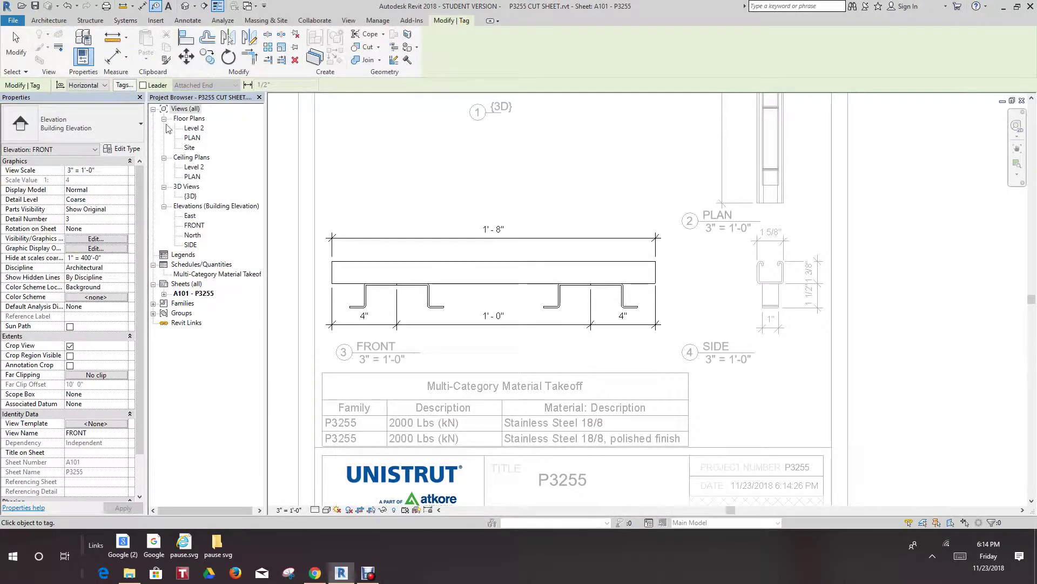
click(481, 280)
scroll(480, 282, up, 5)
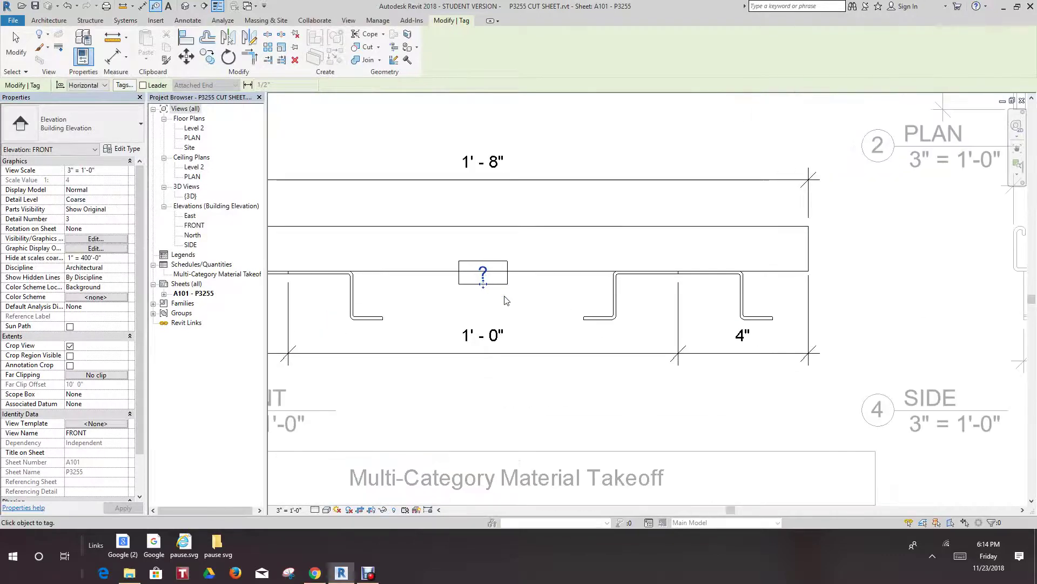
Step: Move the tag below the channel between the two supports, then open its label value for editing and leave it blank
drag(479, 283, 479, 317)
scroll(528, 271, up, 4)
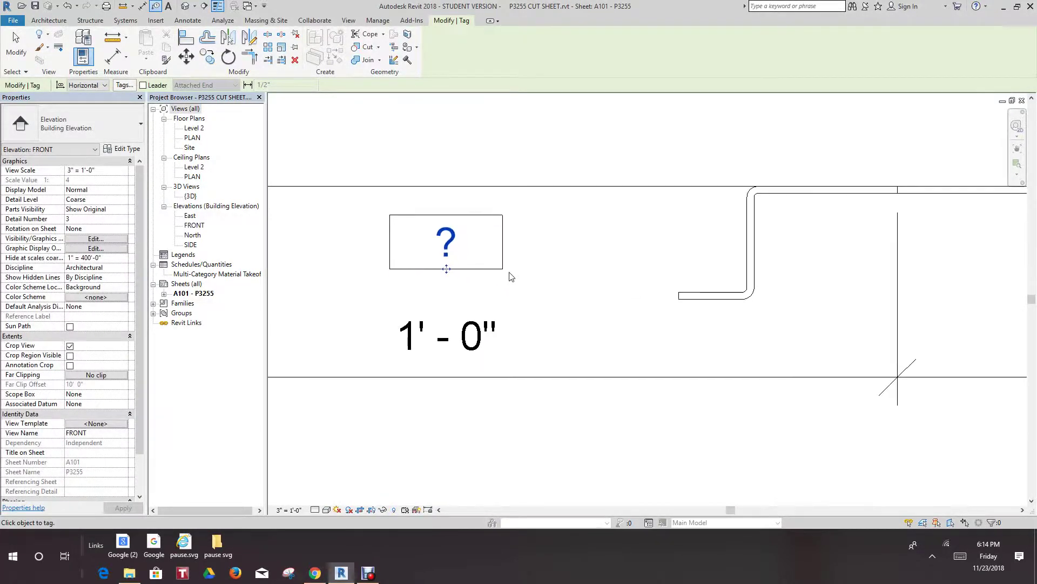
click(448, 239)
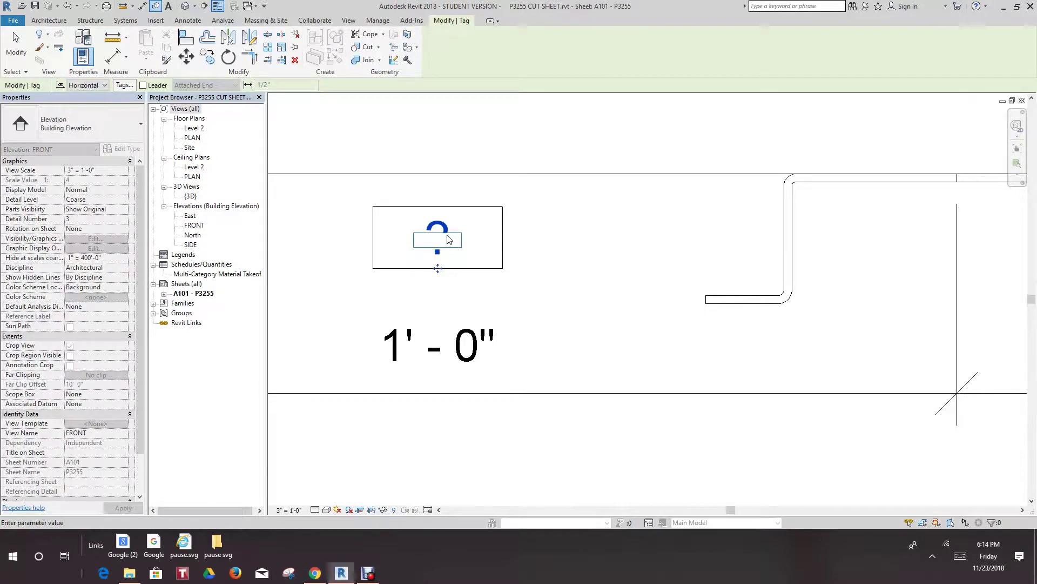
click(584, 209)
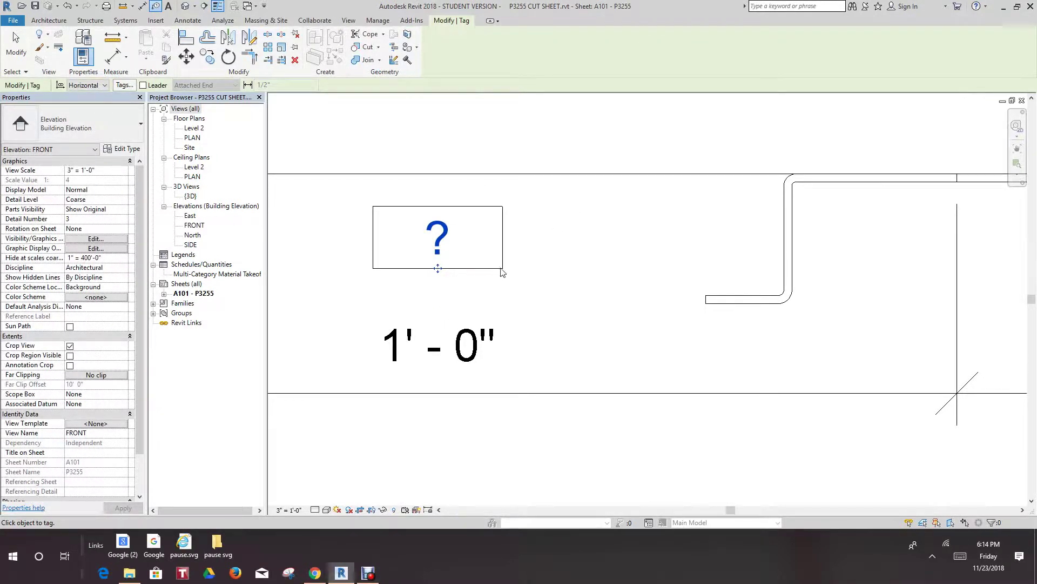
middle_drag(495, 278, 497, 281)
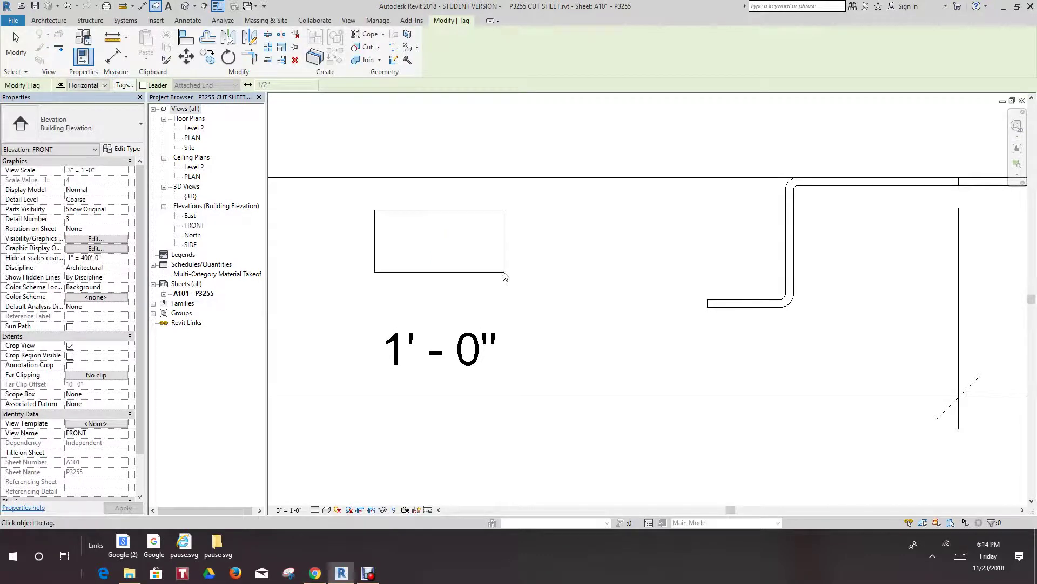
key(Escape)
Step: Open the tag's Generic Model Element Tag family for editing
click(477, 276)
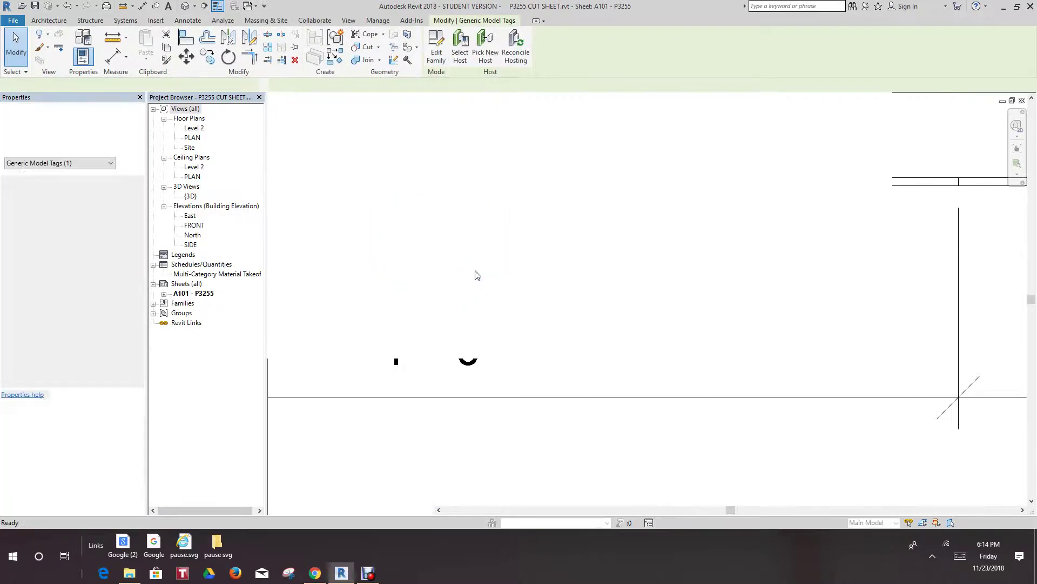
double_click(477, 276)
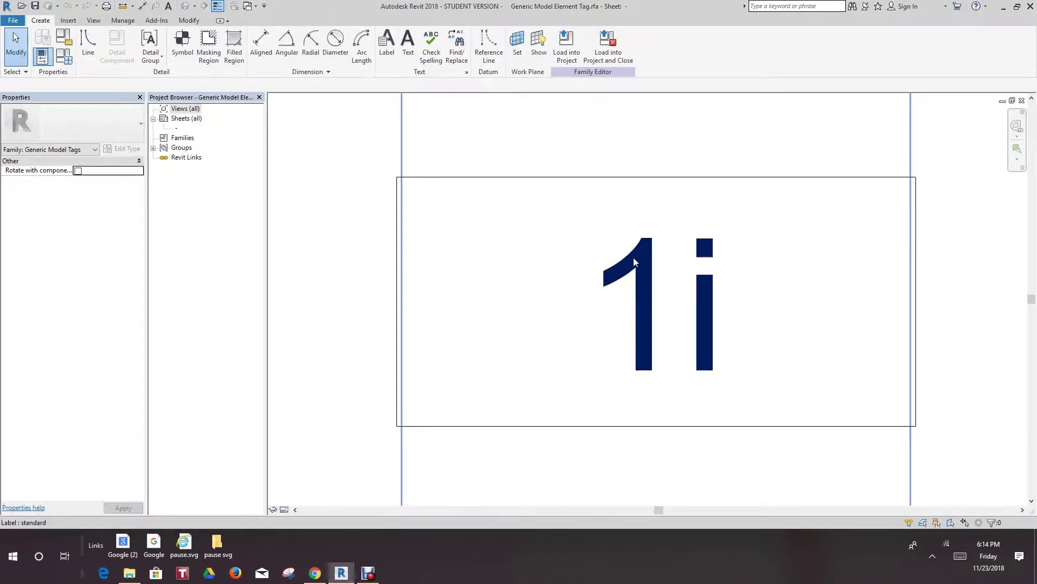
scroll(591, 274, down, 3)
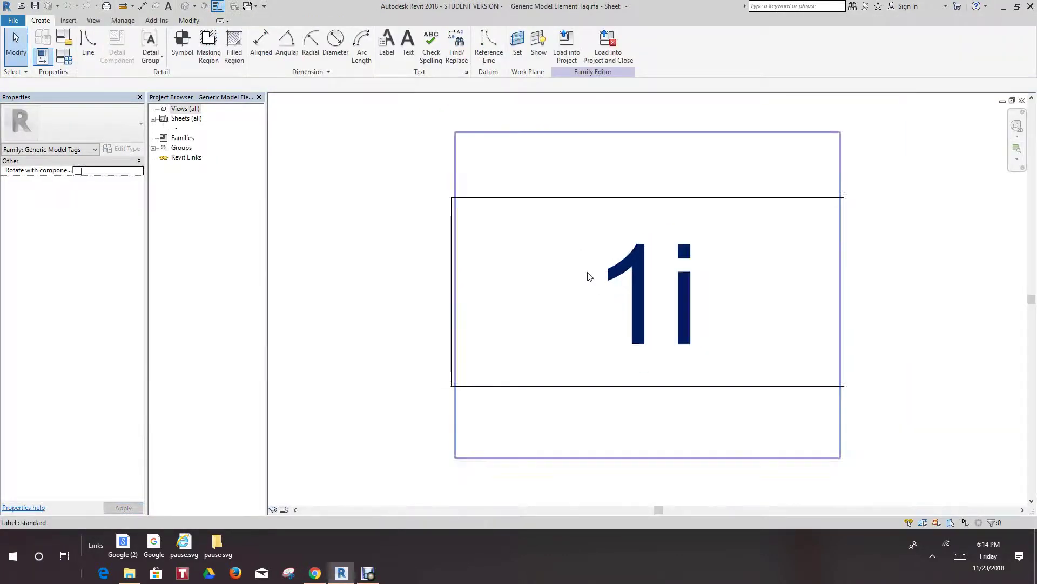
Step: Add the Type Name parameter to the tag's label after Type Mark and accept the label edit
click(572, 184)
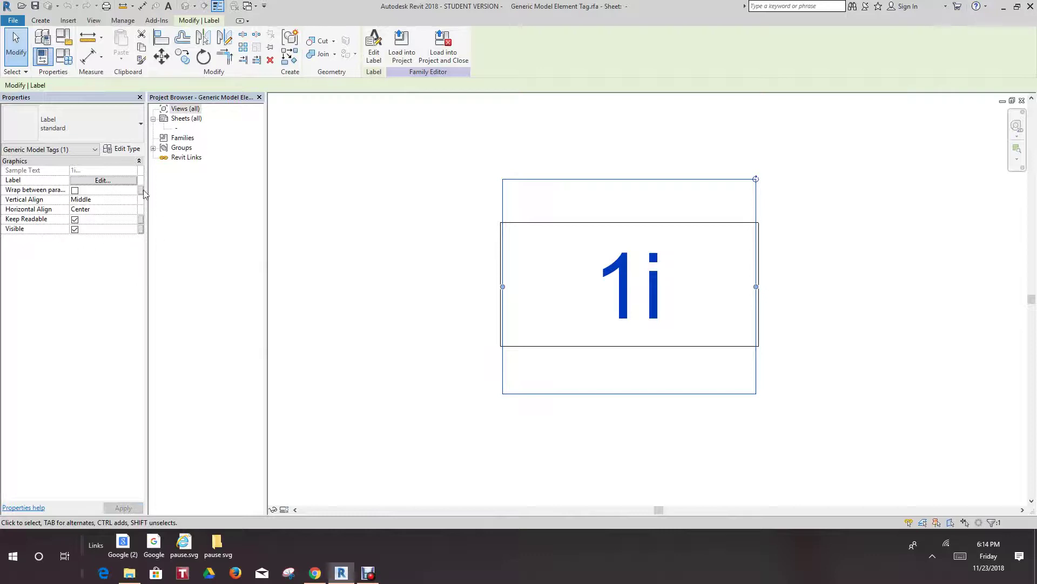
click(103, 180)
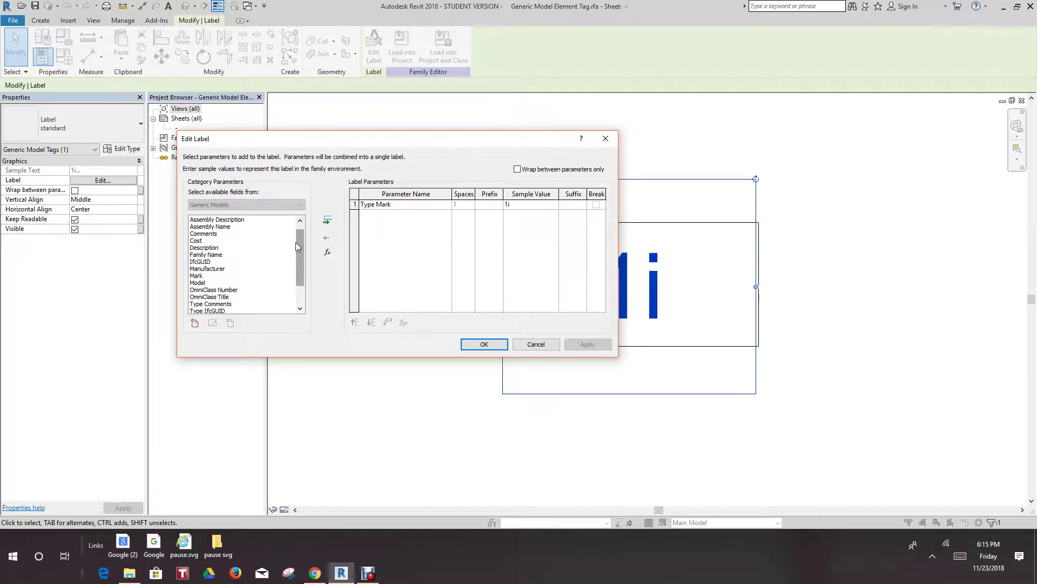
drag(303, 238, 297, 272)
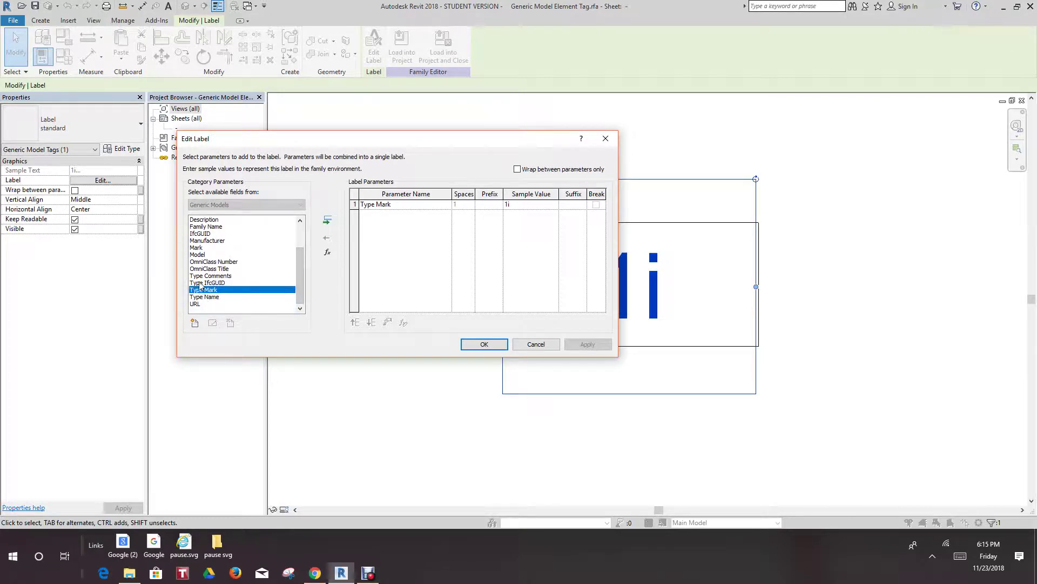
click(213, 298)
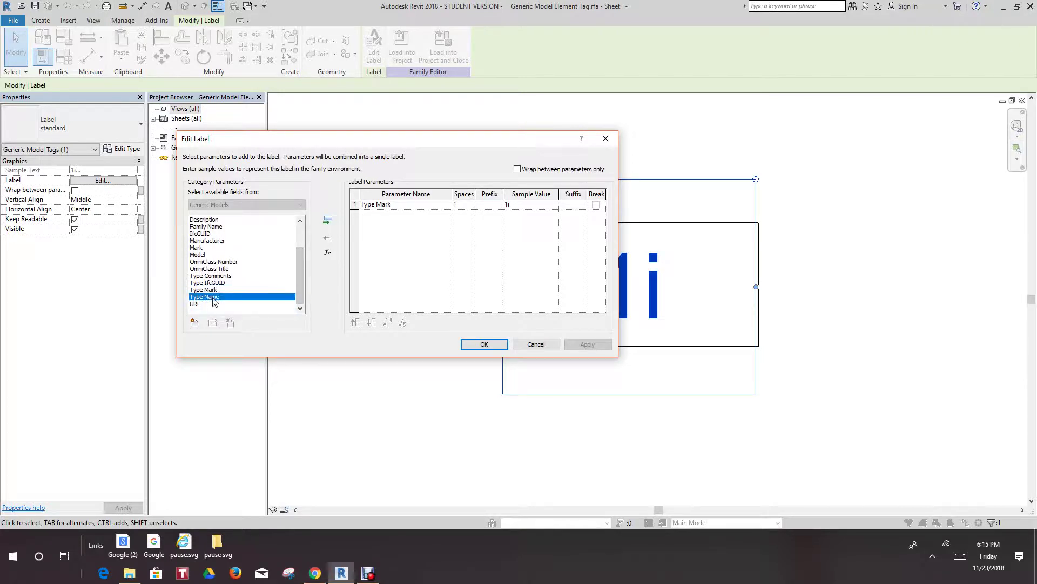
click(328, 221)
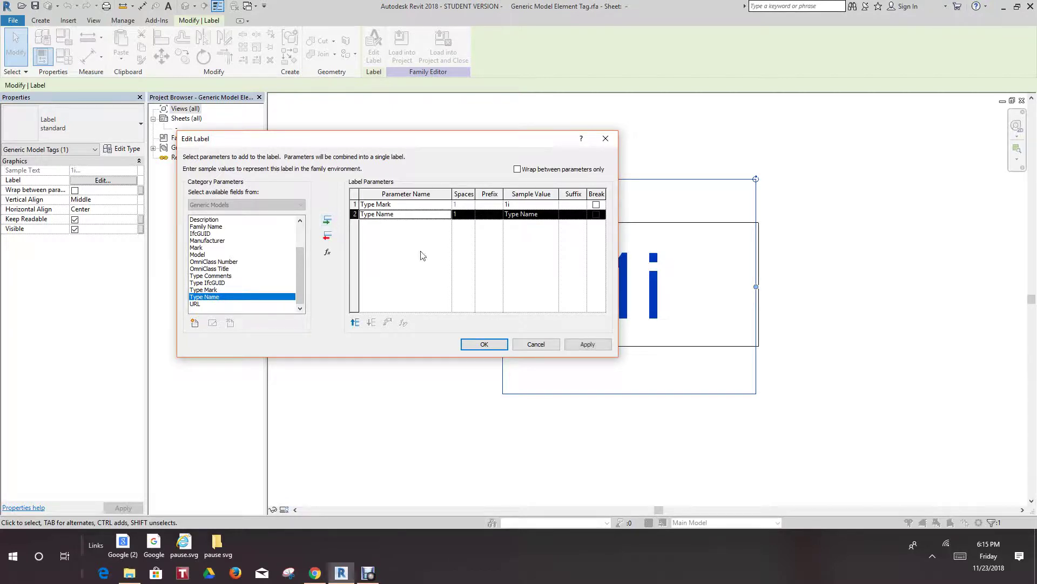
click(483, 345)
scroll(427, 321, down, 4)
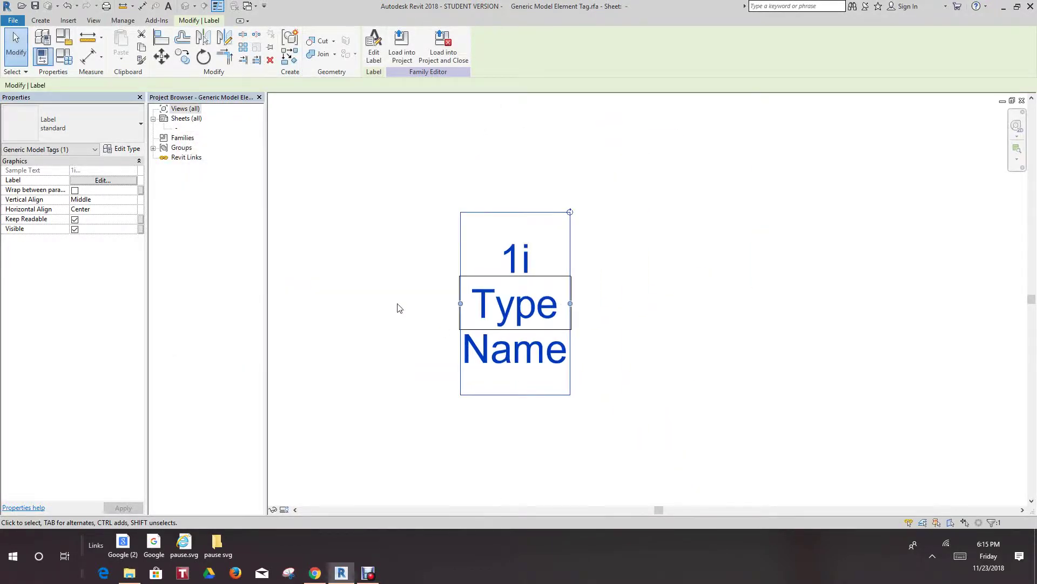
click(400, 306)
scroll(459, 299, down, 1)
scroll(477, 298, up, 2)
scroll(477, 298, down, 1)
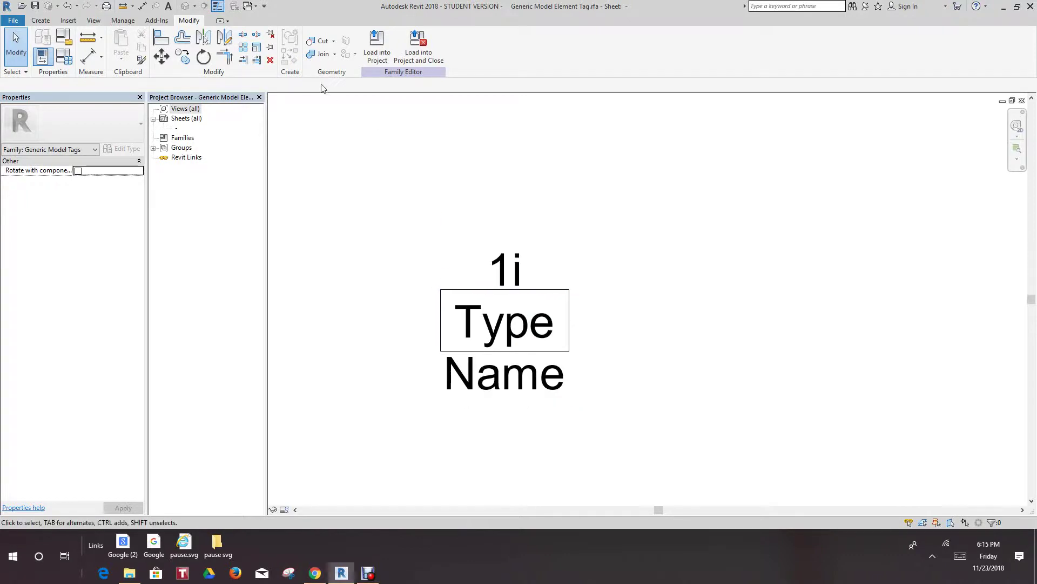
Step: Load the edited tag family into P3255 CUT SHEET.rvt only, overwriting the existing version
click(385, 50)
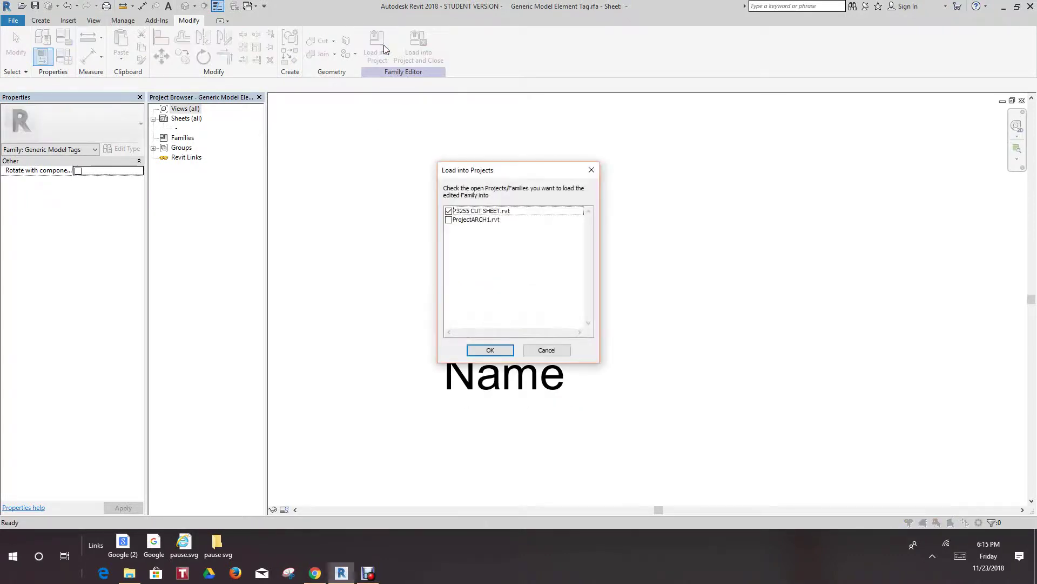
click(492, 349)
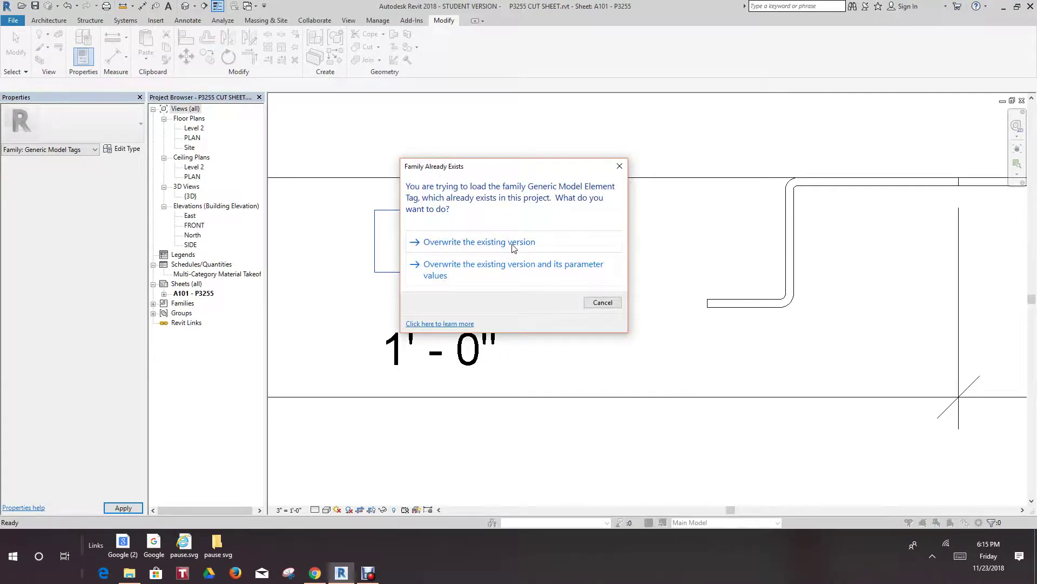
click(514, 248)
scroll(562, 282, down, 2)
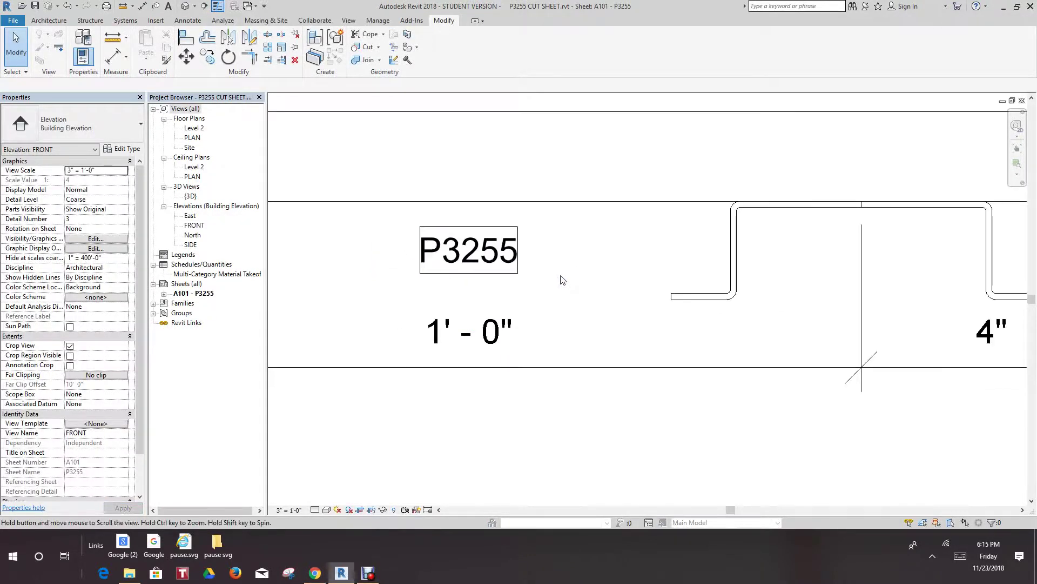
scroll(496, 390, down, 3)
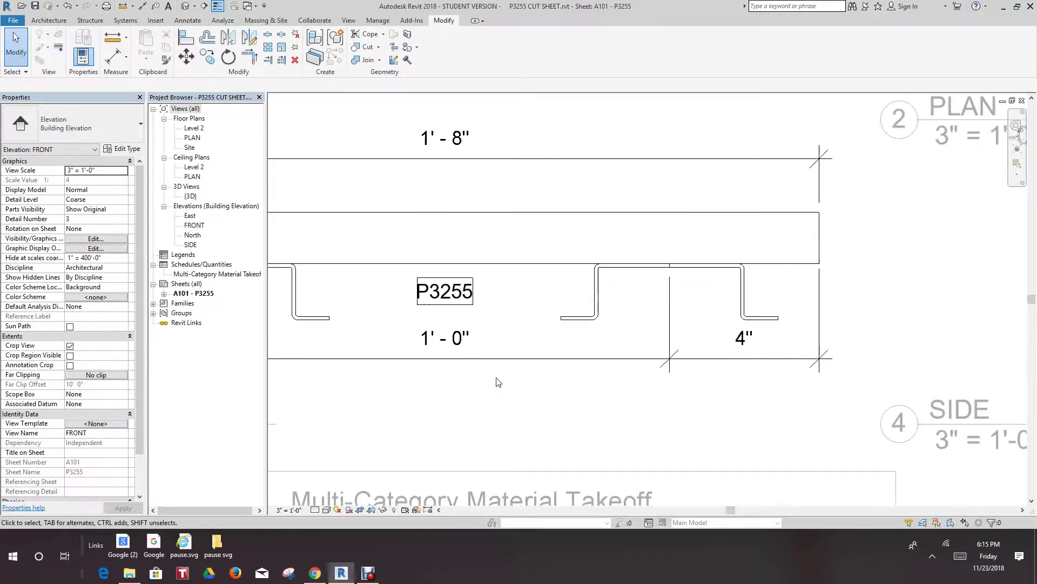
Step: Turn off Box Visibility in the type properties of the P3255 tag in the FRONT view
scroll(482, 352, down, 3)
middle_drag(530, 302, 471, 356)
scroll(471, 357, up, 2)
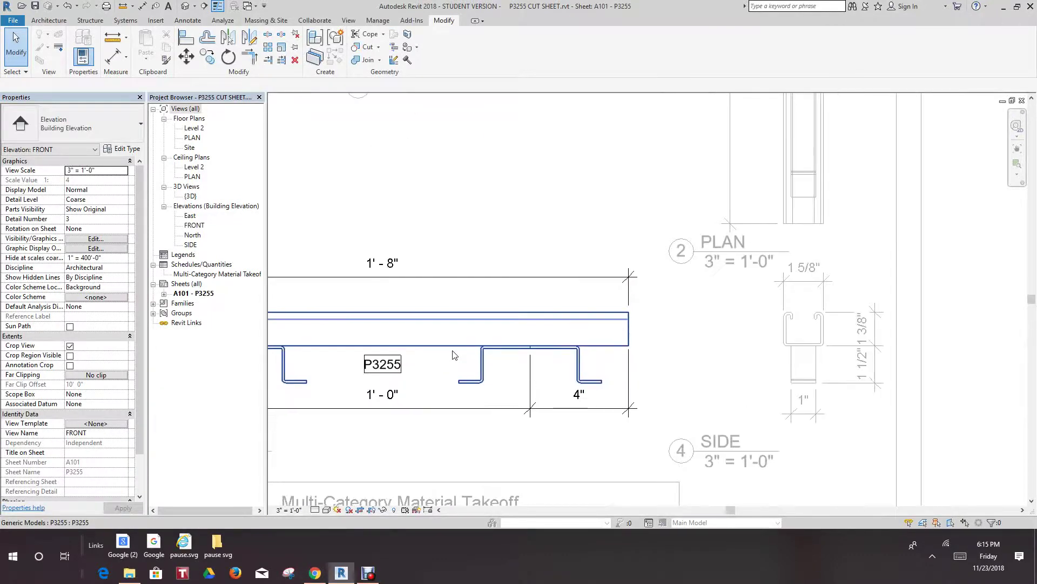
click(385, 370)
scroll(387, 381, up, 1)
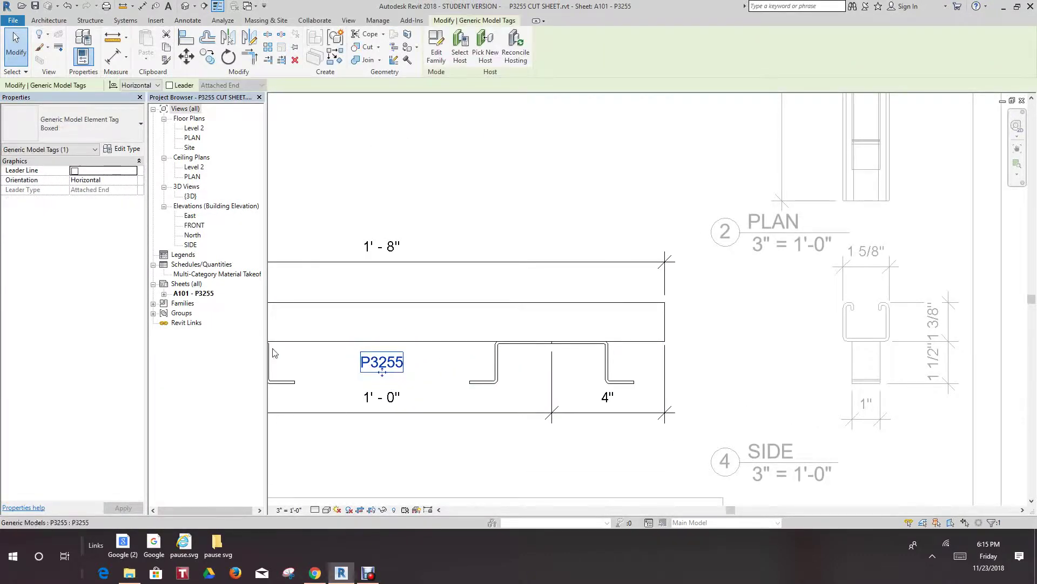
click(120, 150)
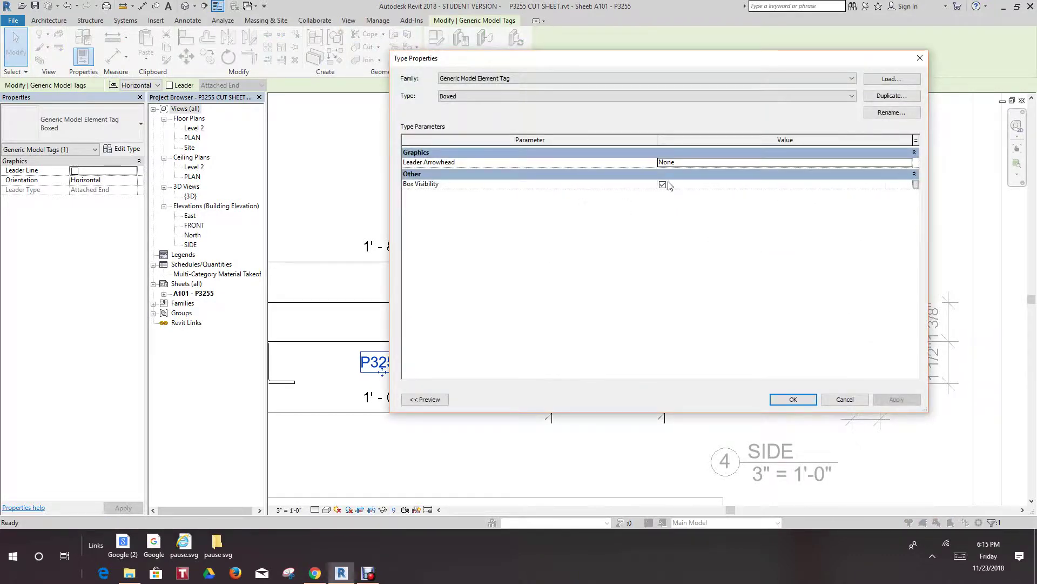
click(663, 184)
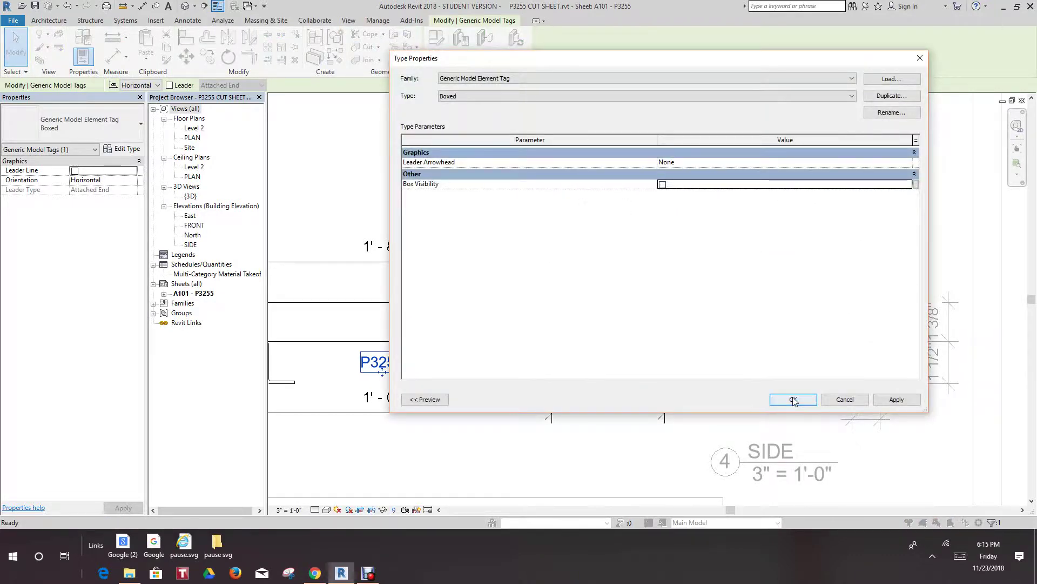
click(896, 399)
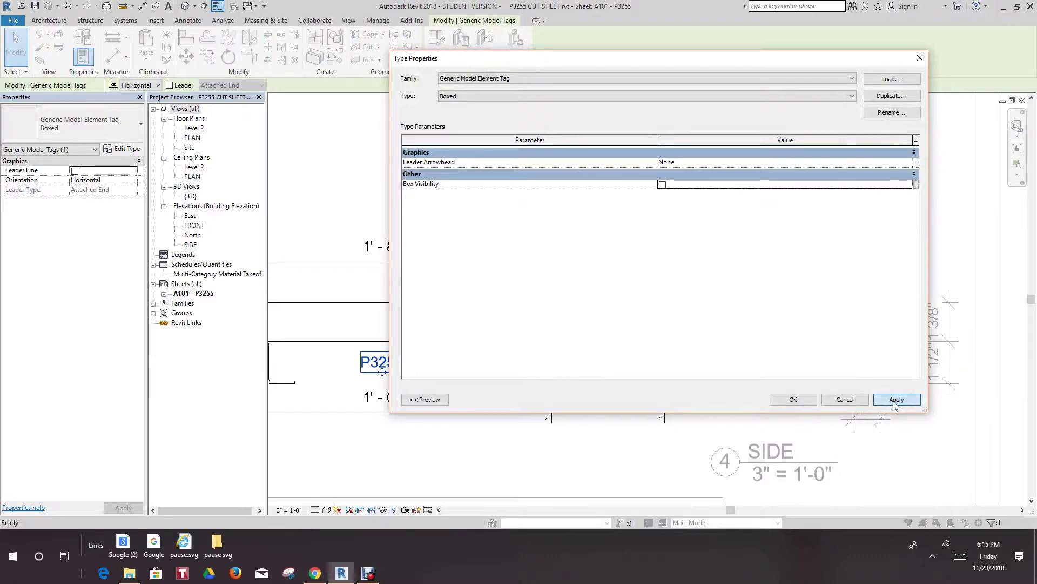
click(791, 399)
double_click(462, 367)
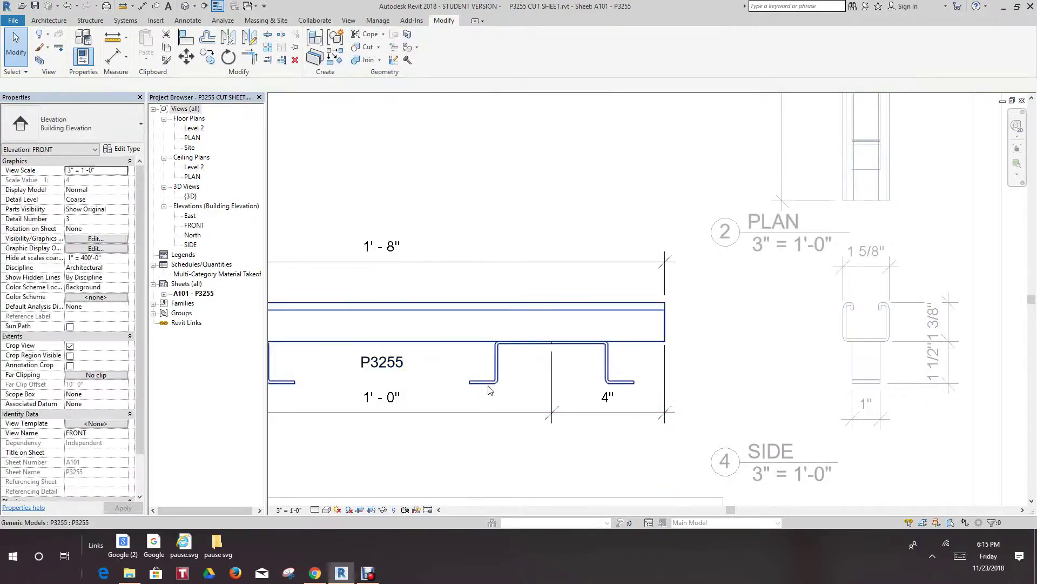
Step: Move the P3255 tag up inside the channel outline in the FRONT view
middle_drag(497, 305, 500, 412)
scroll(425, 405, up, 4)
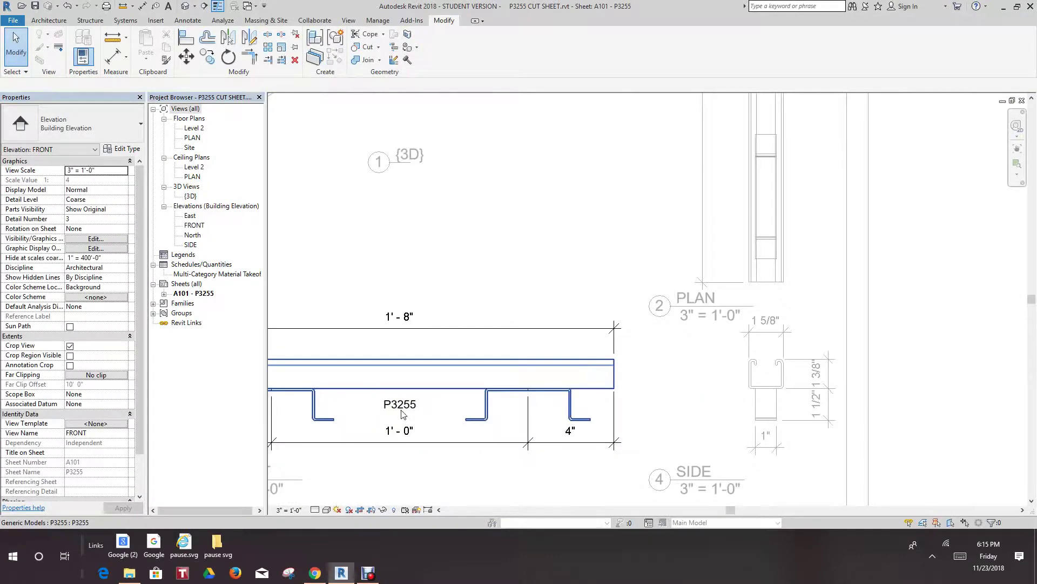
click(421, 407)
drag(420, 406, 421, 376)
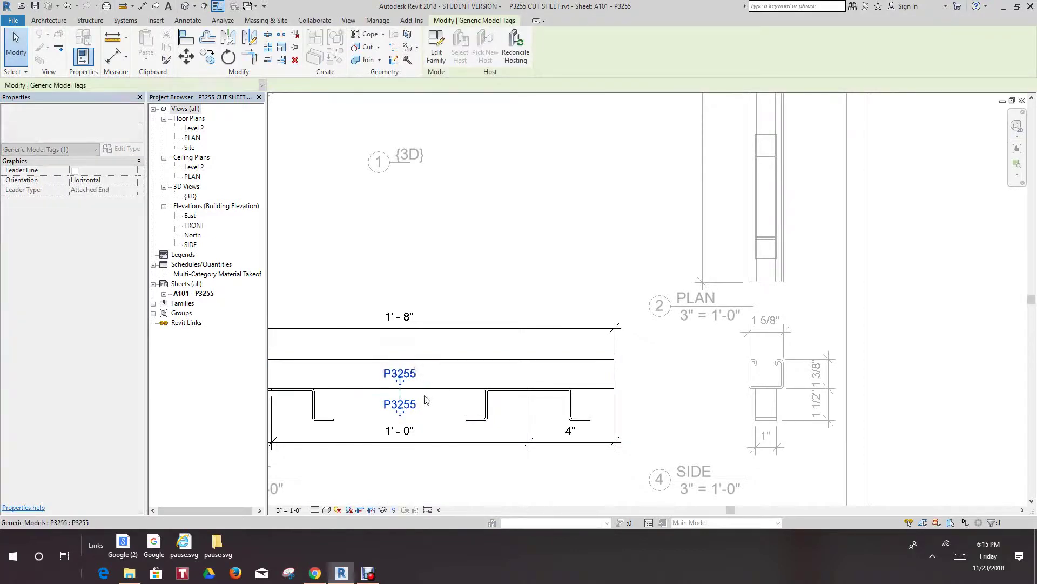
click(432, 424)
Step: Deactivate the FRONT viewport and activate the PLAN viewport on the sheet
scroll(433, 422, down, 2)
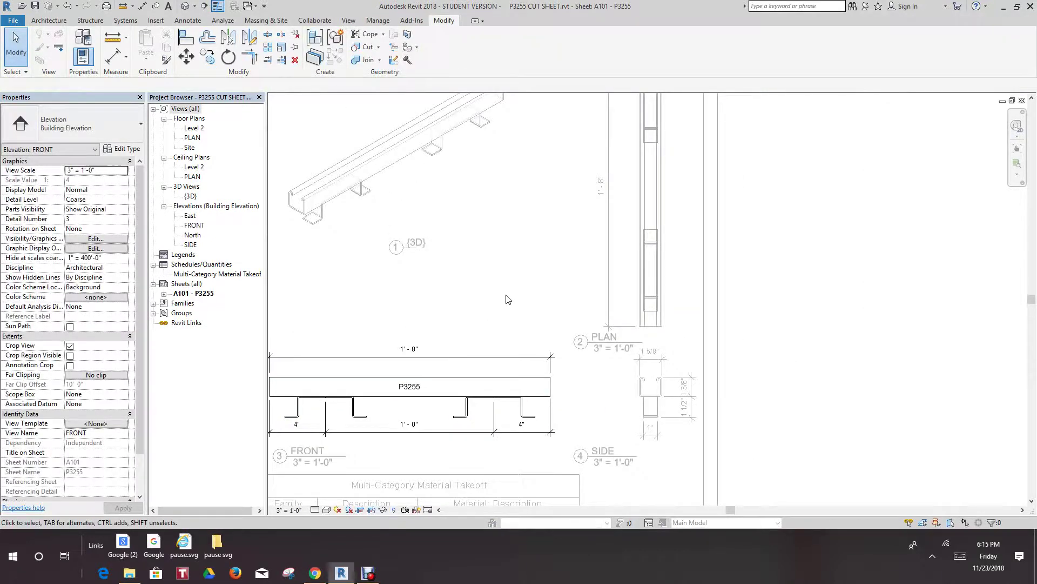
scroll(521, 341, up, 2)
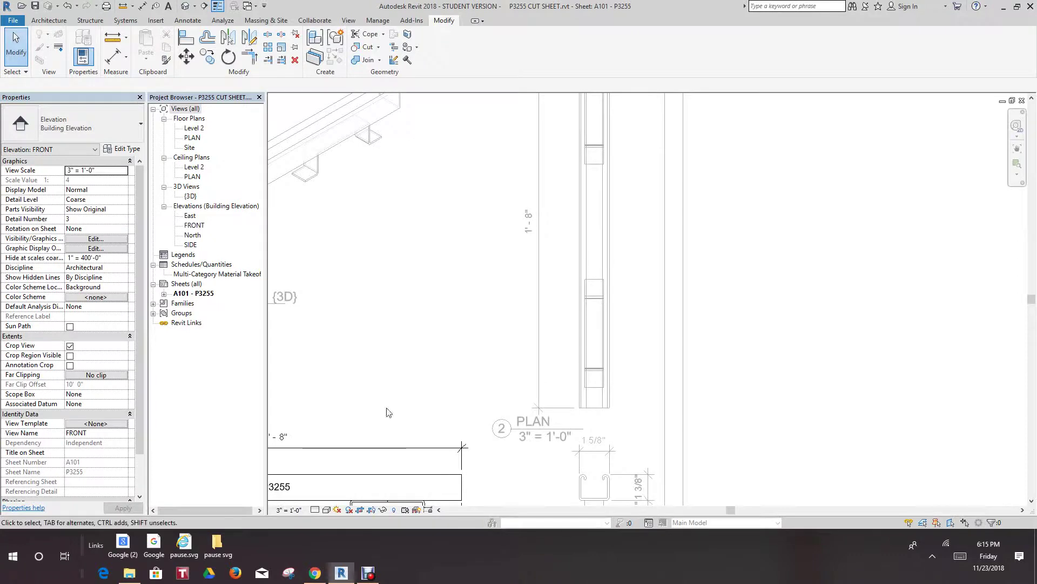
scroll(430, 216, down, 1)
right_click(430, 189)
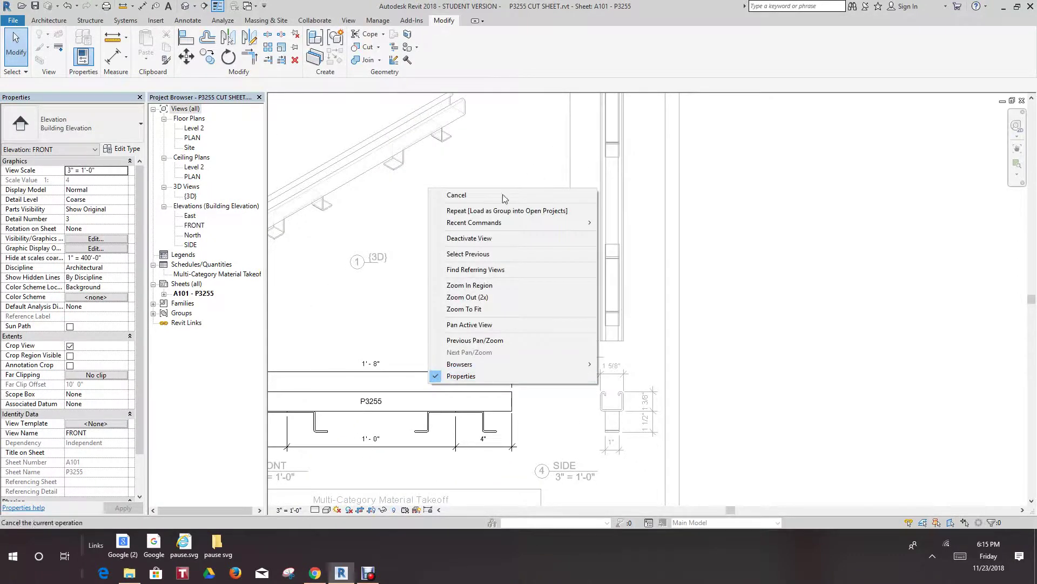
click(464, 238)
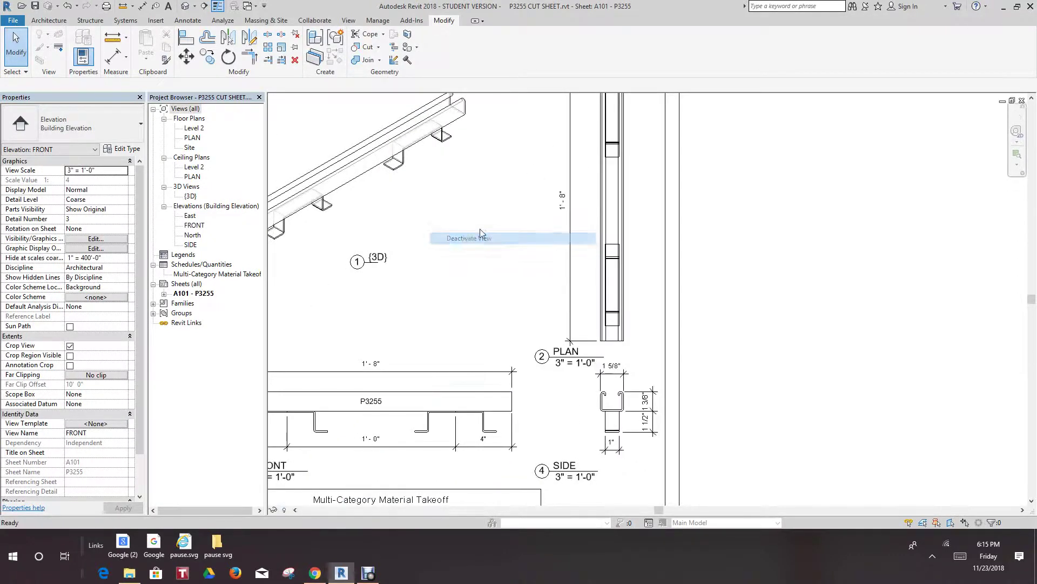
right_click(616, 211)
click(648, 258)
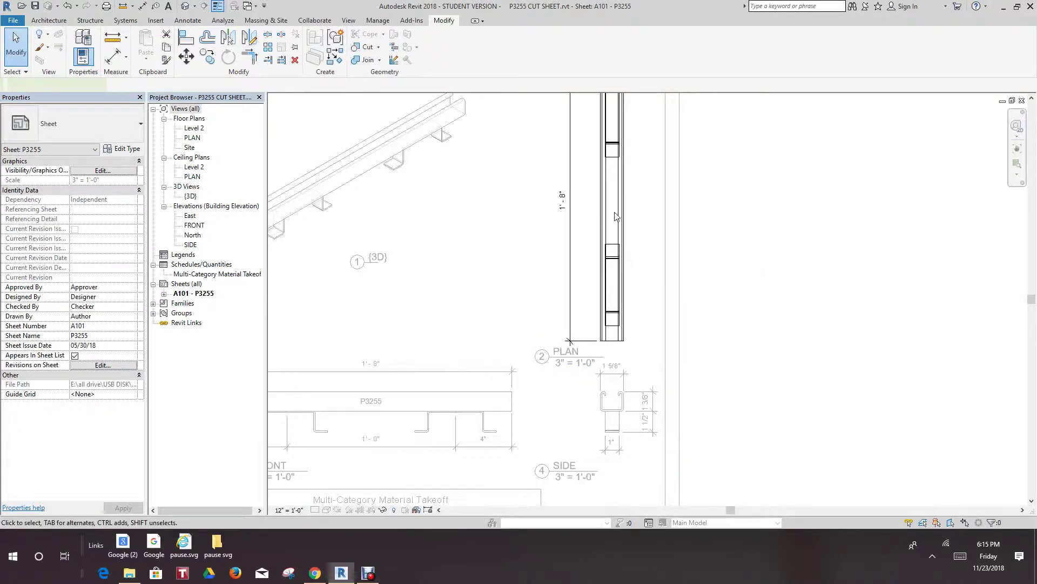
Step: Tag the P3255 channel by category in the PLAN view, horizontal without leader, and centre the tag across the channel between its supports
click(185, 21)
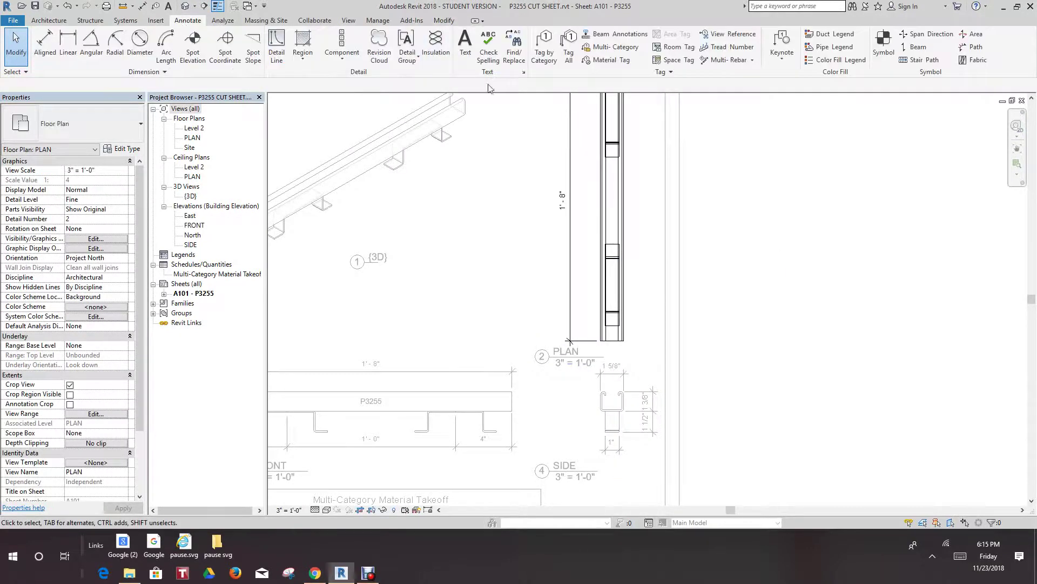
click(542, 61)
scroll(616, 210, up, 3)
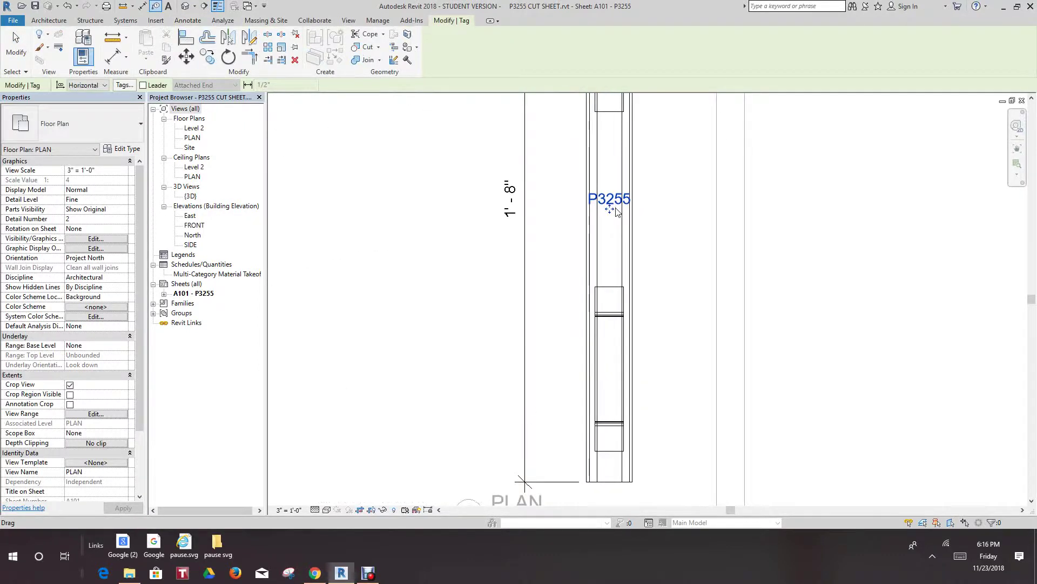
scroll(616, 211, up, 2)
click(606, 215)
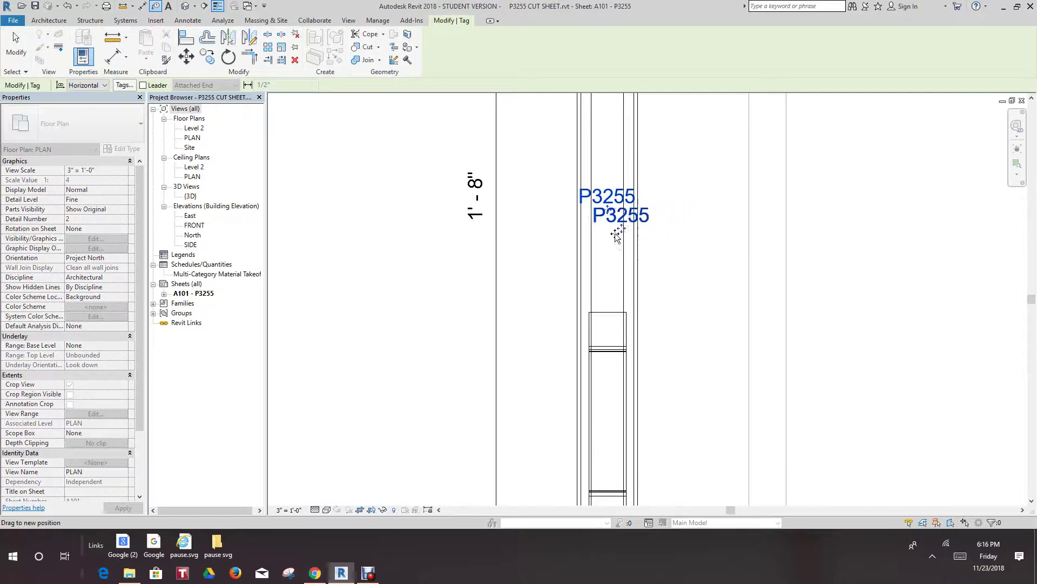
drag(616, 236, 603, 216)
scroll(659, 252, down, 4)
middle_drag(671, 248, 679, 164)
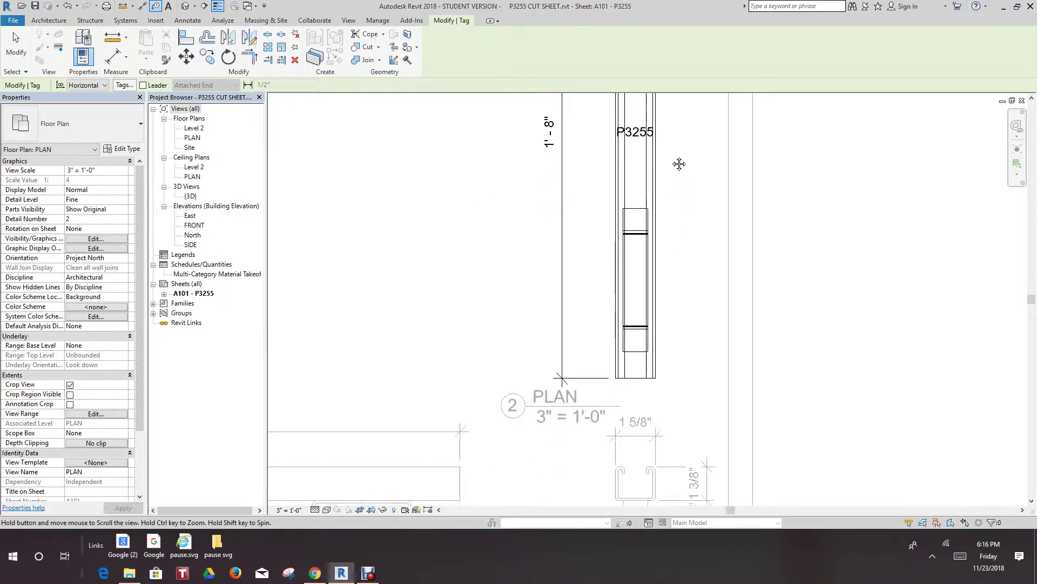
Step: End the Tag by Category command in the PLAN view and deactivate the PLAN viewport on the sheet
scroll(679, 163, down, 2)
scroll(600, 325, up, 2)
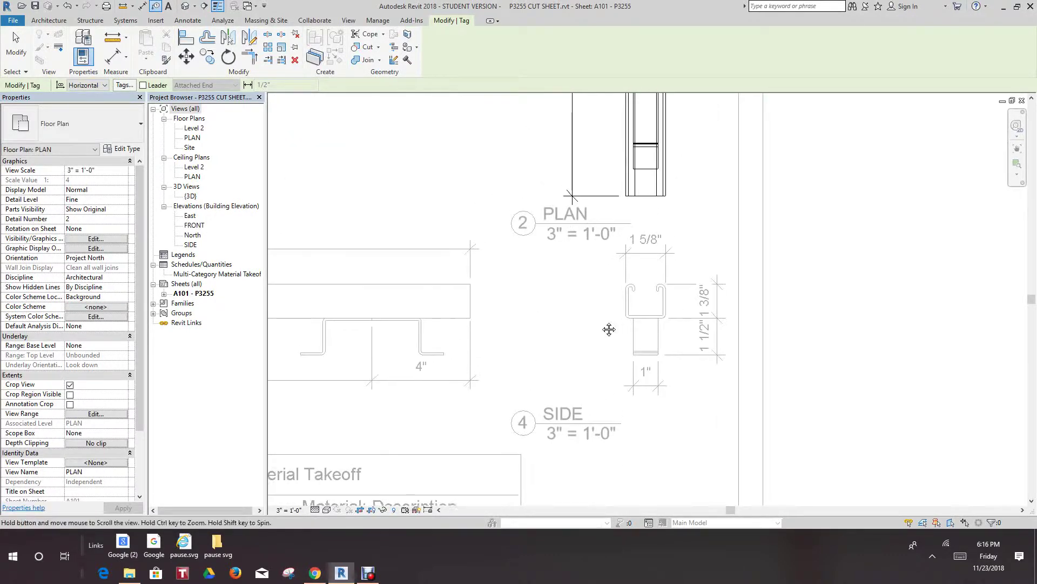
scroll(609, 329, down, 3)
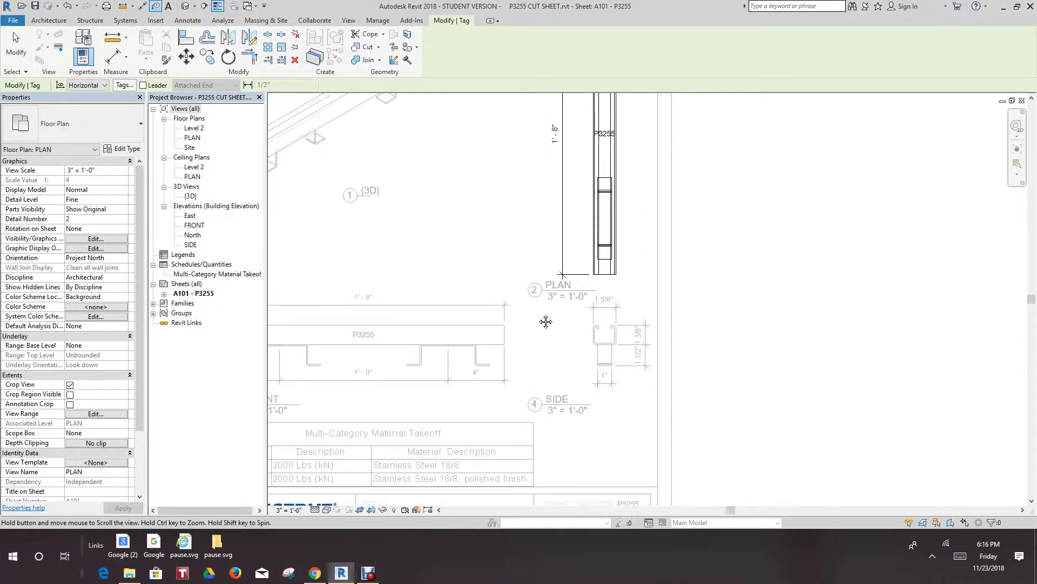
scroll(546, 321, down, 3)
right_click(445, 280)
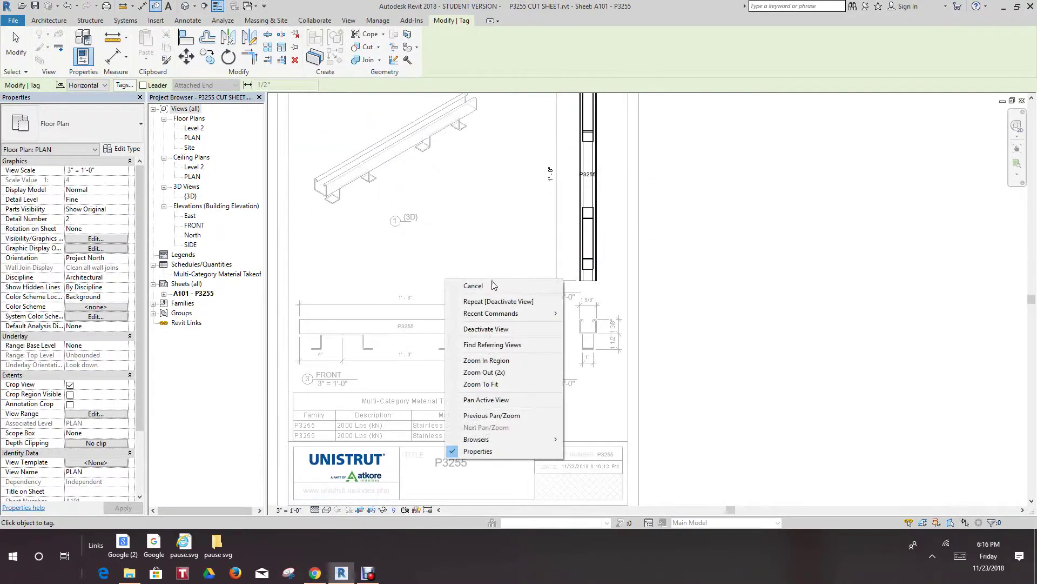
click(493, 285)
scroll(598, 323, up, 3)
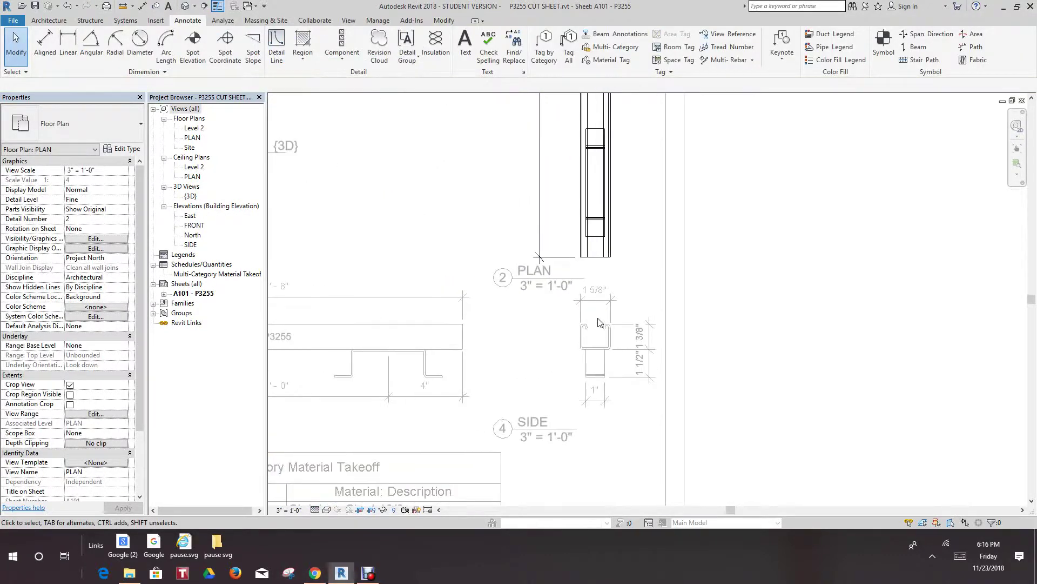
scroll(598, 322, down, 1)
middle_drag(598, 324, 586, 267)
scroll(586, 267, down, 2)
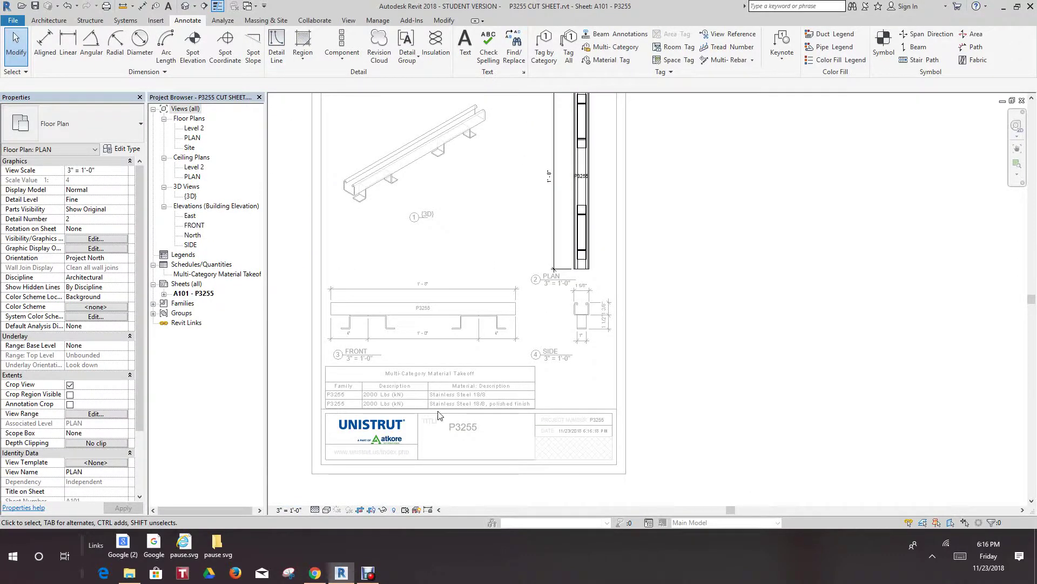
scroll(438, 415, down, 1)
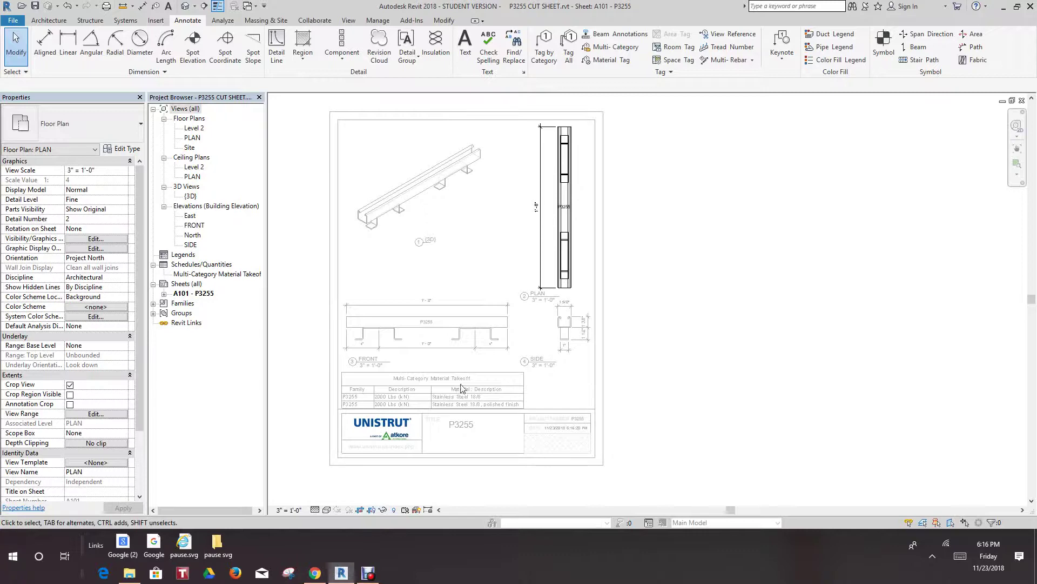
scroll(575, 325, up, 5)
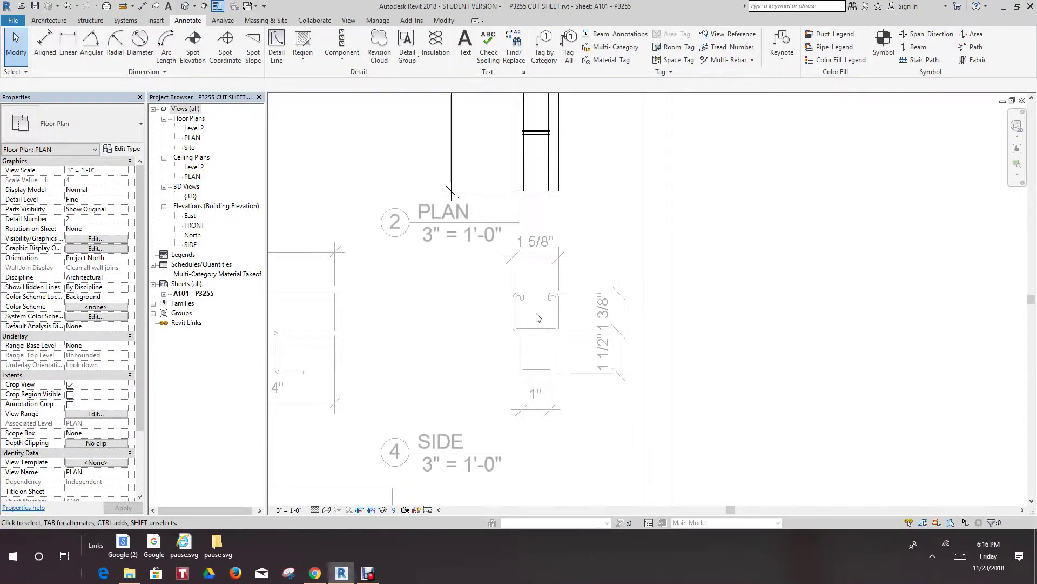
right_click(536, 316)
click(565, 364)
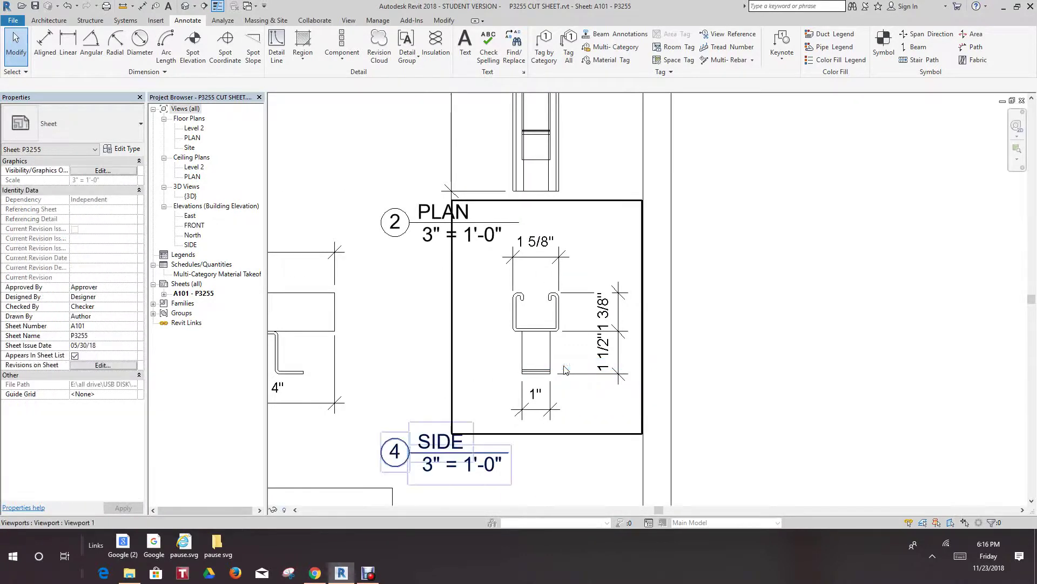
Step: Try to tag the P3255 channel by category in the SIDE view, horizontal without leader
right_click(535, 303)
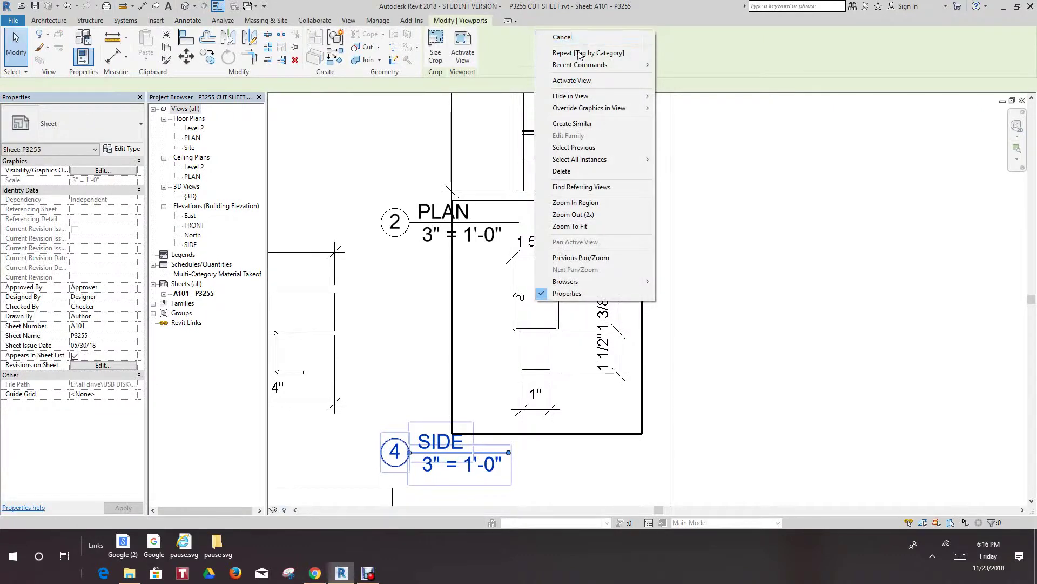
click(610, 52)
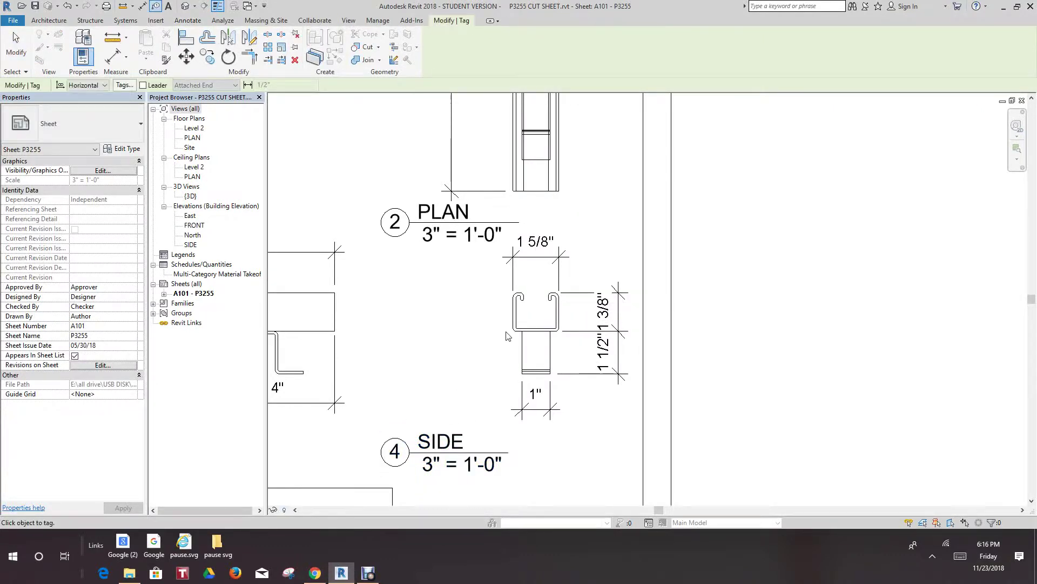
right_click(530, 315)
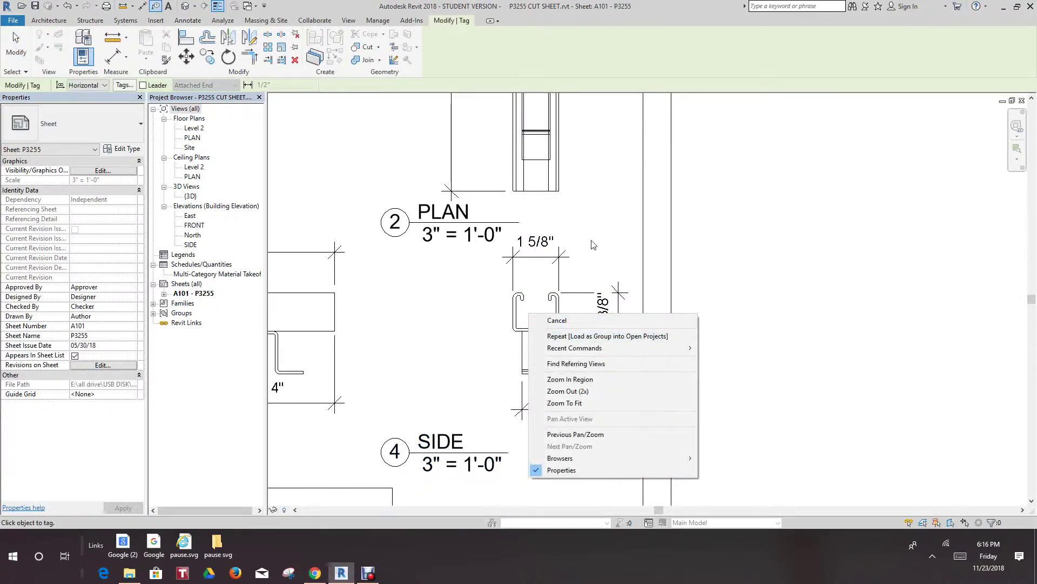
key(Escape)
scroll(472, 251, down, 1)
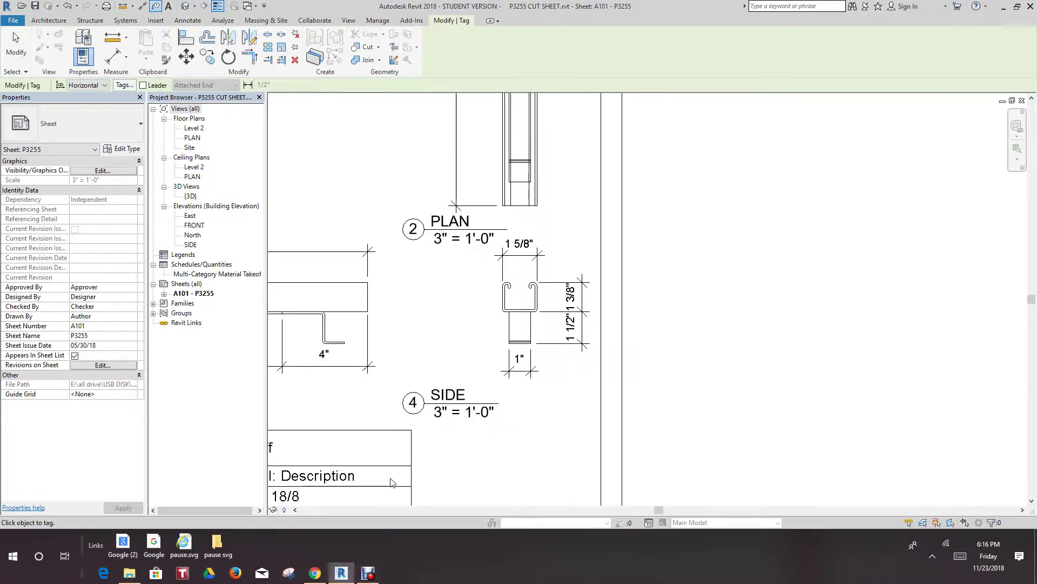
scroll(618, 297, down, 3)
scroll(619, 297, down, 2)
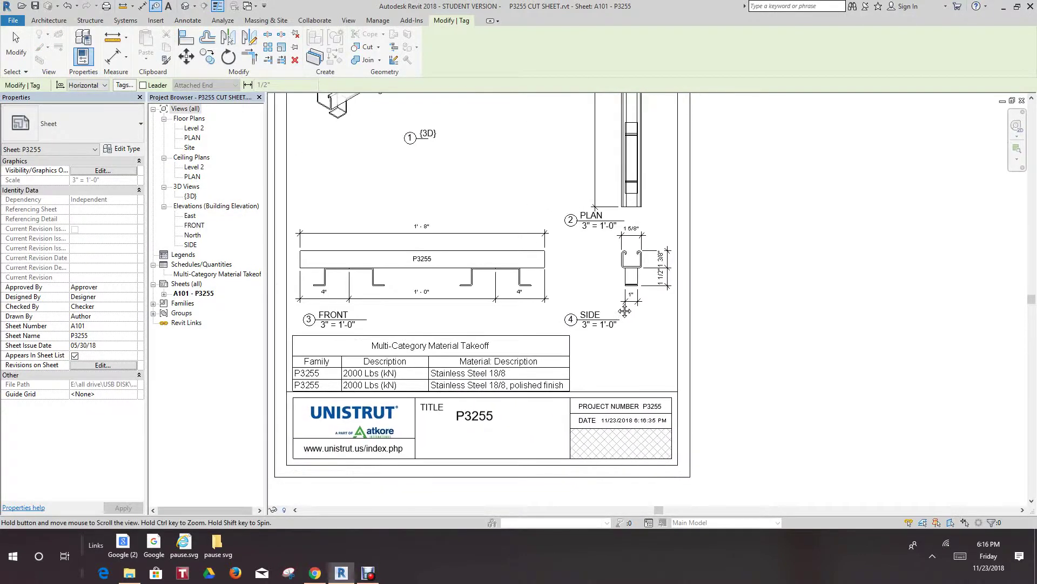
scroll(611, 377, down, 2)
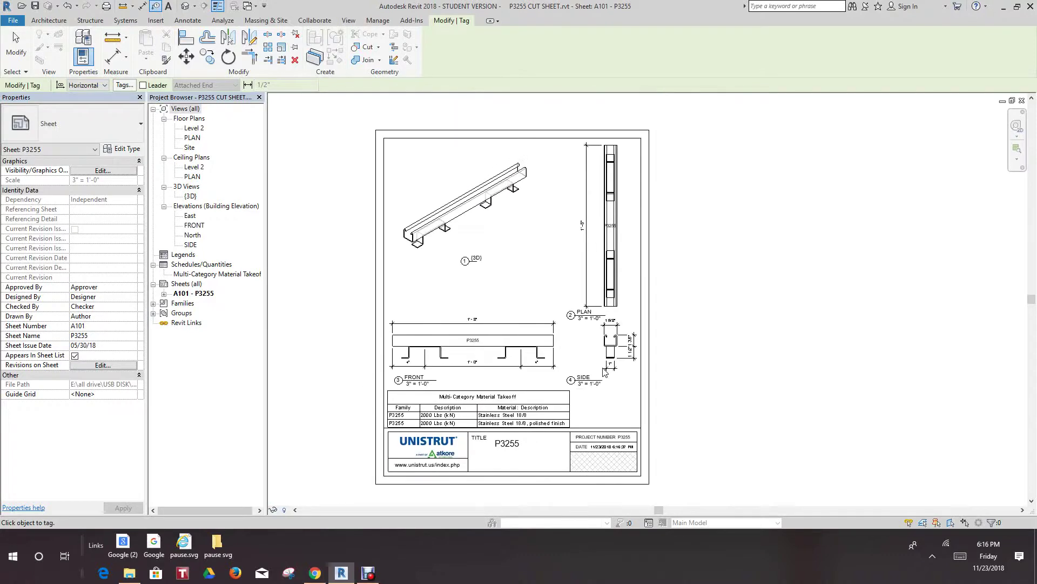
click(368, 572)
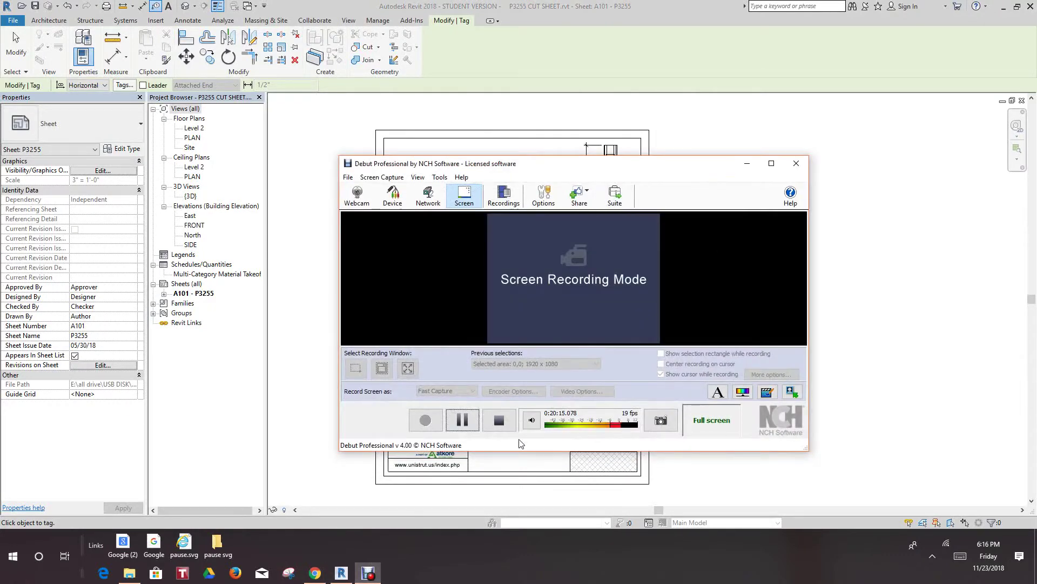